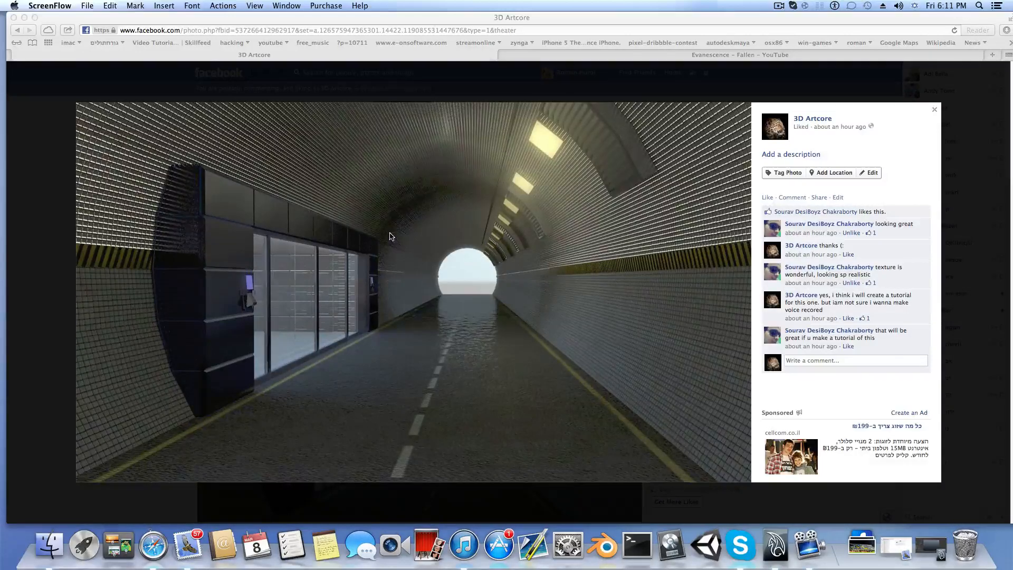
Step: Close the tunnel reference photo, switch from the browser to Maya and hide the Tool Settings
click(934, 109)
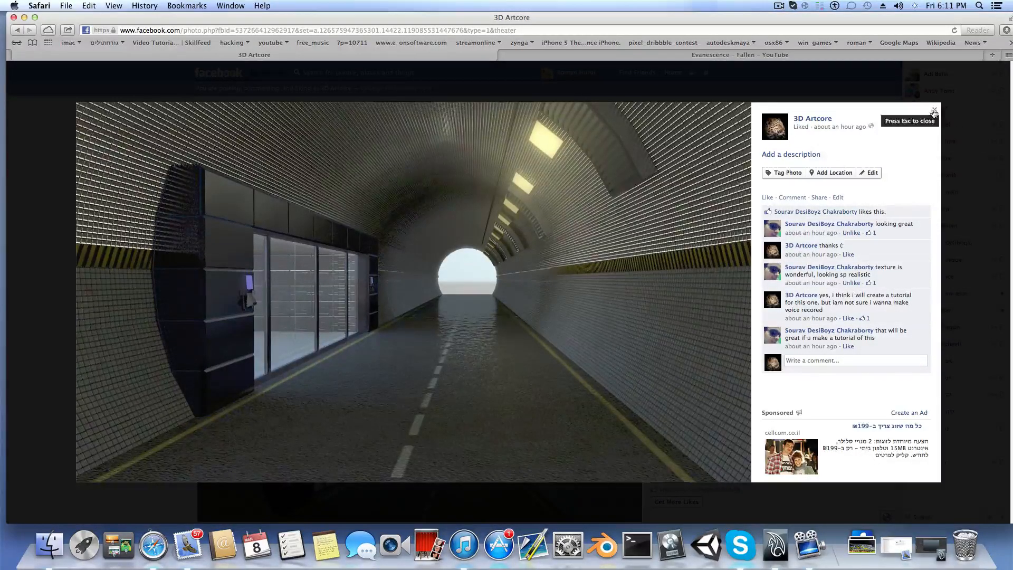
click(934, 110)
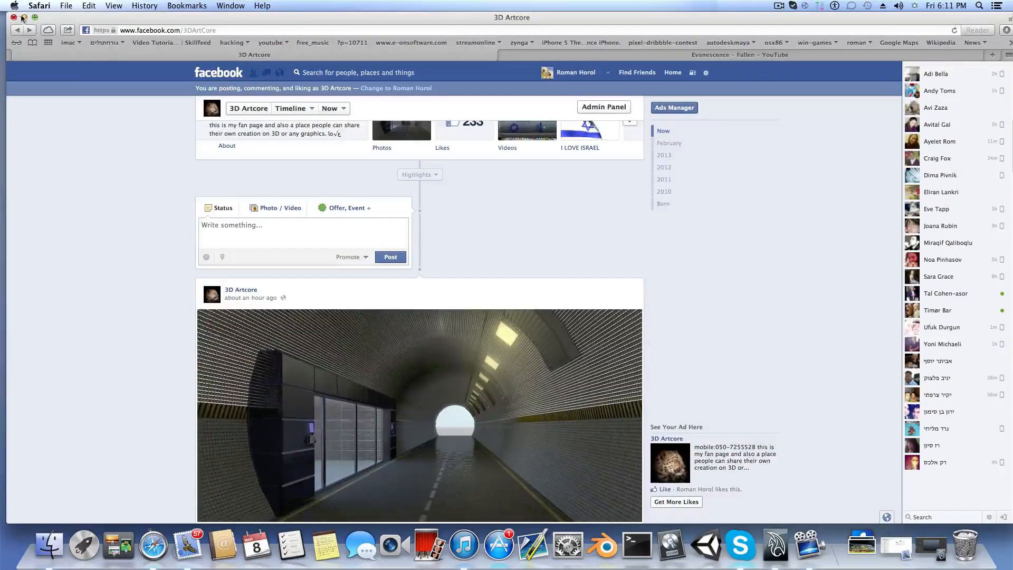
click(22, 17)
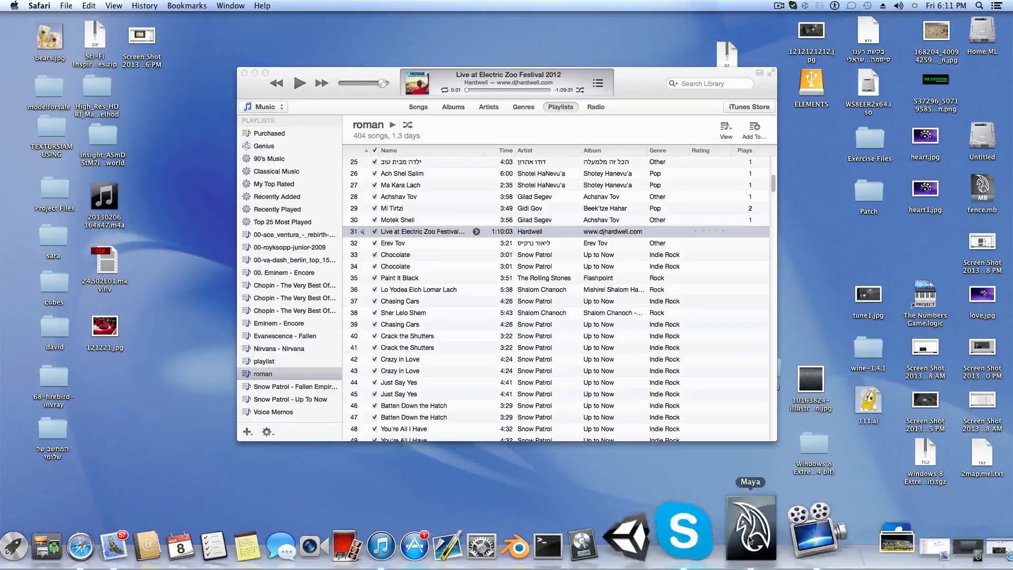
click(751, 539)
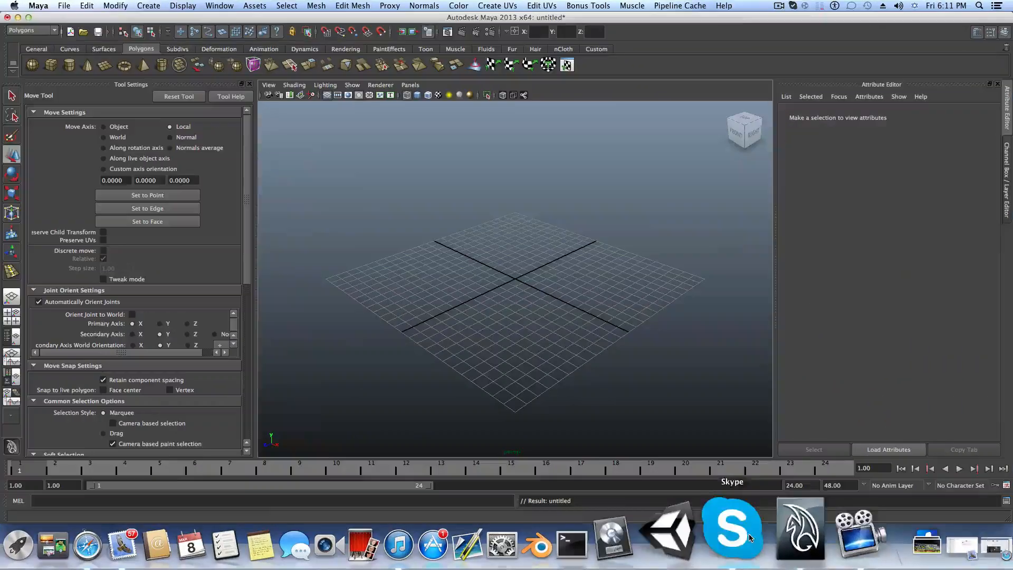
click(249, 84)
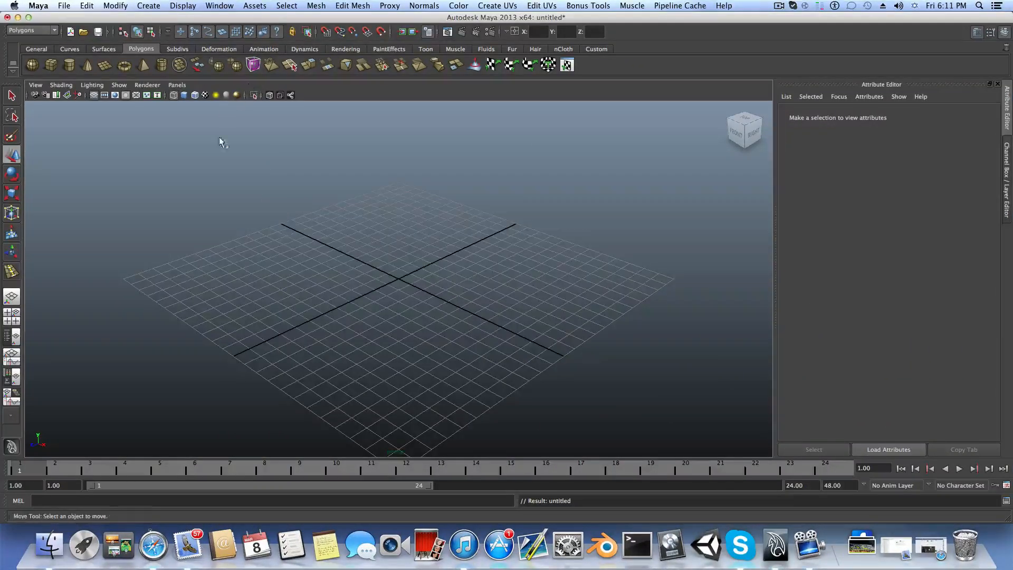
Step: Create a polygon cylinder at the centre of the grid and display it shaded
alt+drag(420, 309, 391, 316)
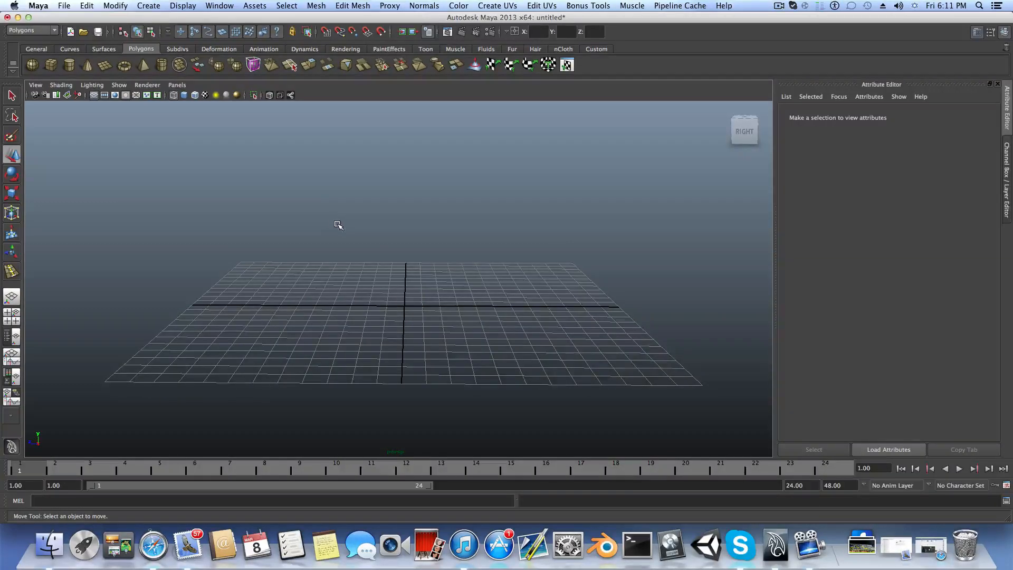
click(69, 66)
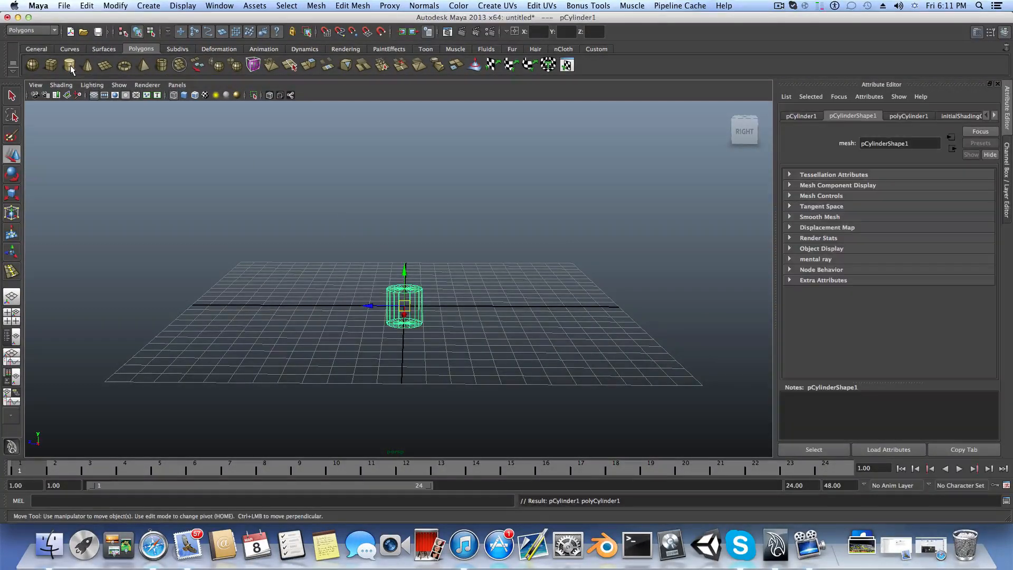
scroll(404, 330, up, 3)
alt+middle_drag(405, 328, 469, 340)
scroll(466, 311, up, 2)
key(5)
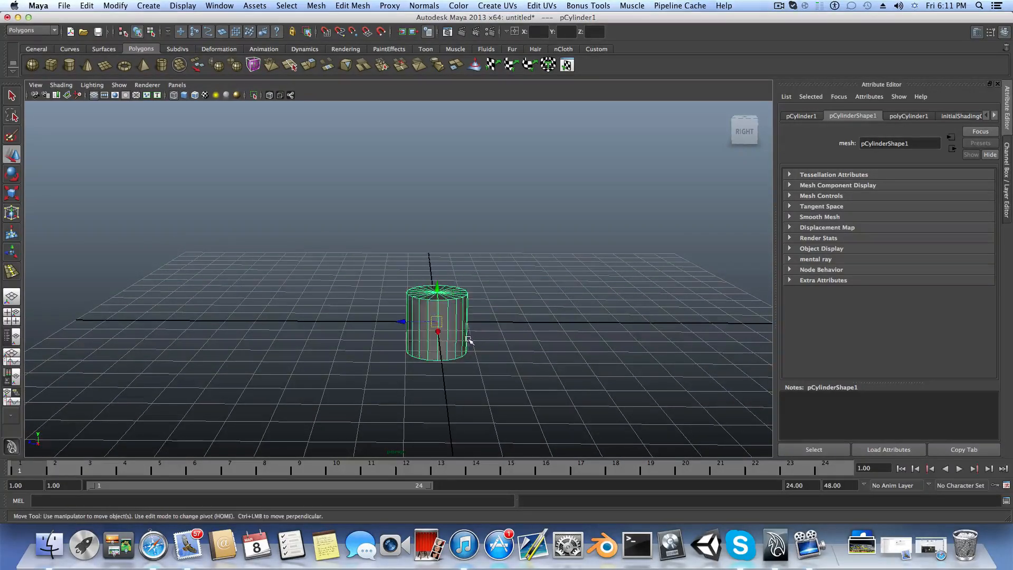
alt+right_drag(390, 310, 492, 331)
alt+middle_drag(492, 331, 429, 300)
alt+drag(403, 301, 401, 324)
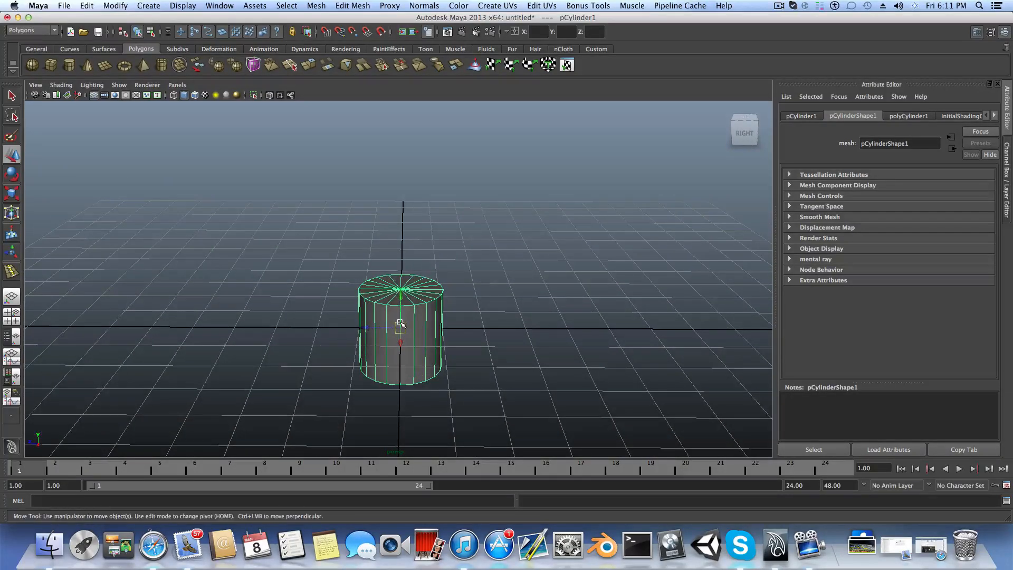
Step: Rotate the cylinder about 90 degrees around its Z axis so it lies on its side
key(e)
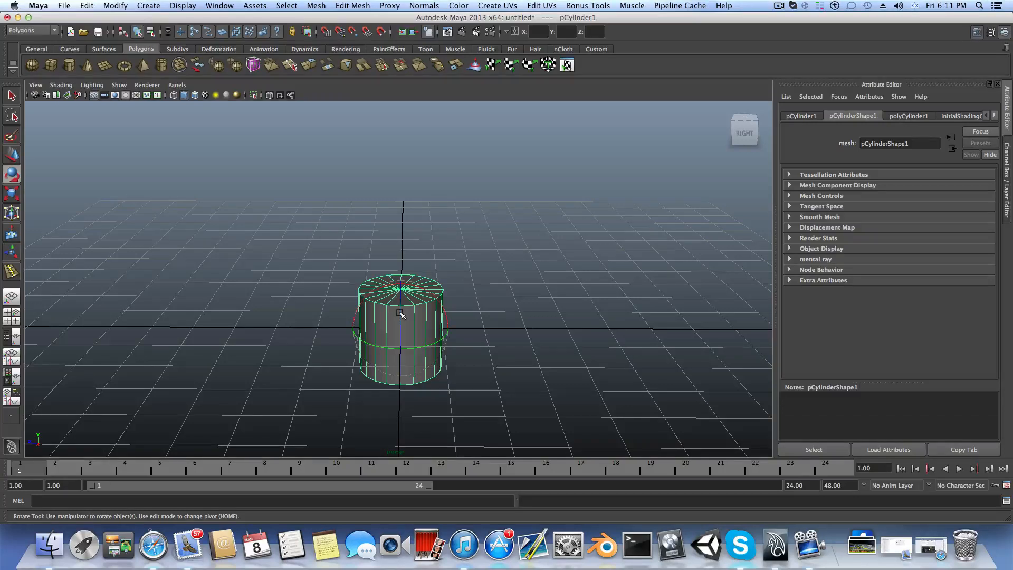
click(401, 296)
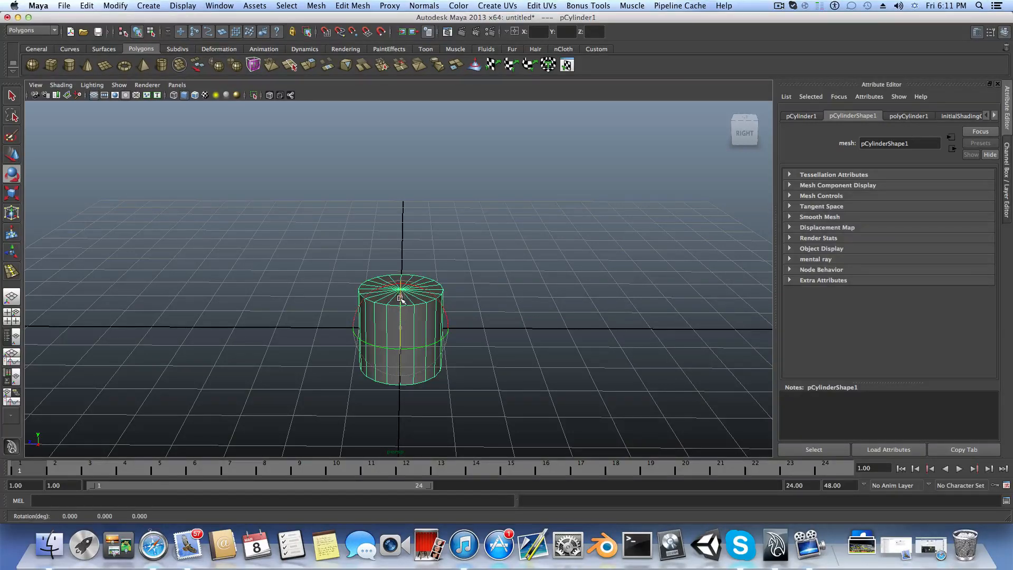
drag(401, 298, 397, 359)
alt+drag(498, 334, 512, 309)
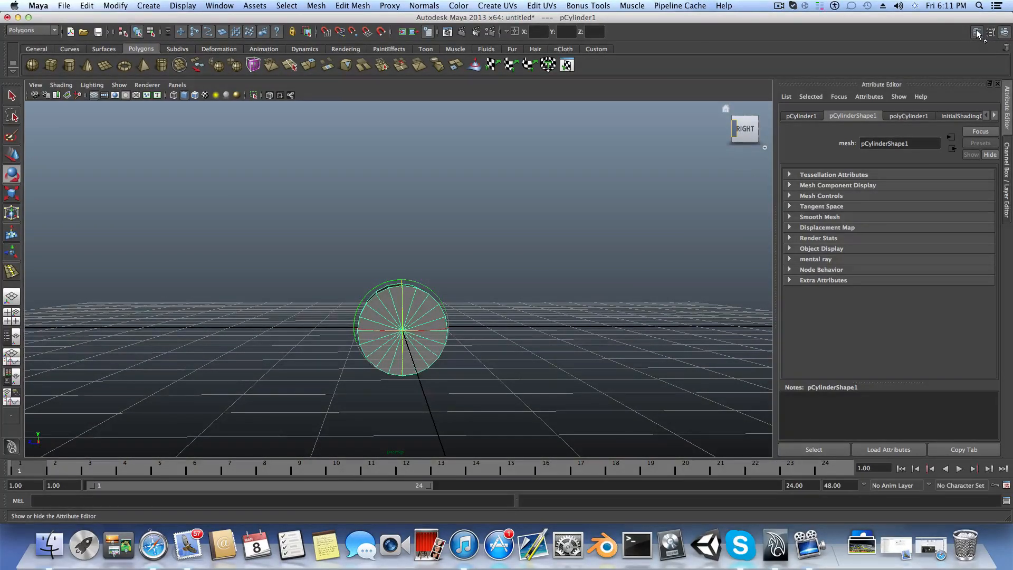
Step: Set the cylinder's axis subdivisions to 28 in its poly cylinder history
click(917, 112)
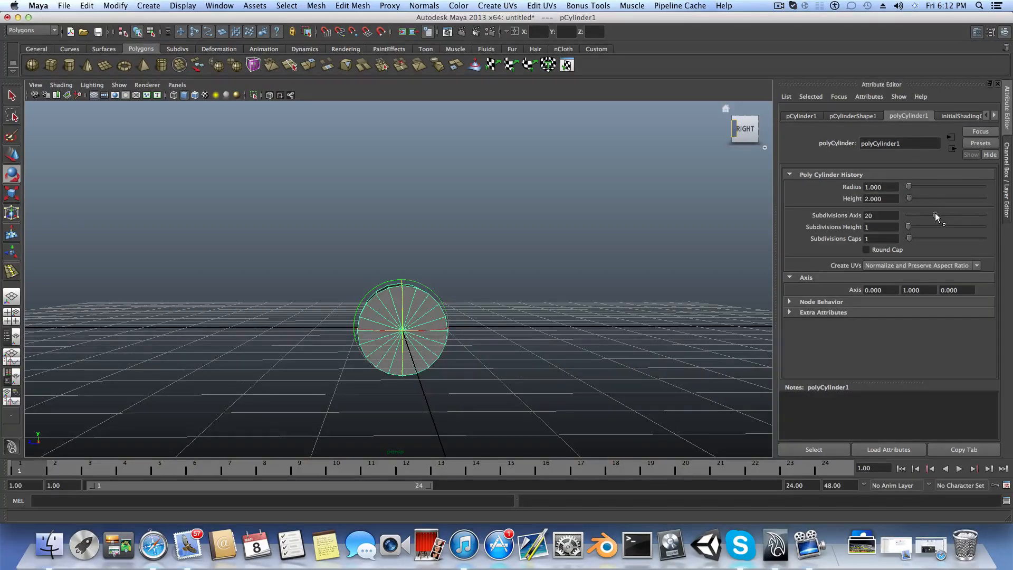
drag(935, 213, 949, 214)
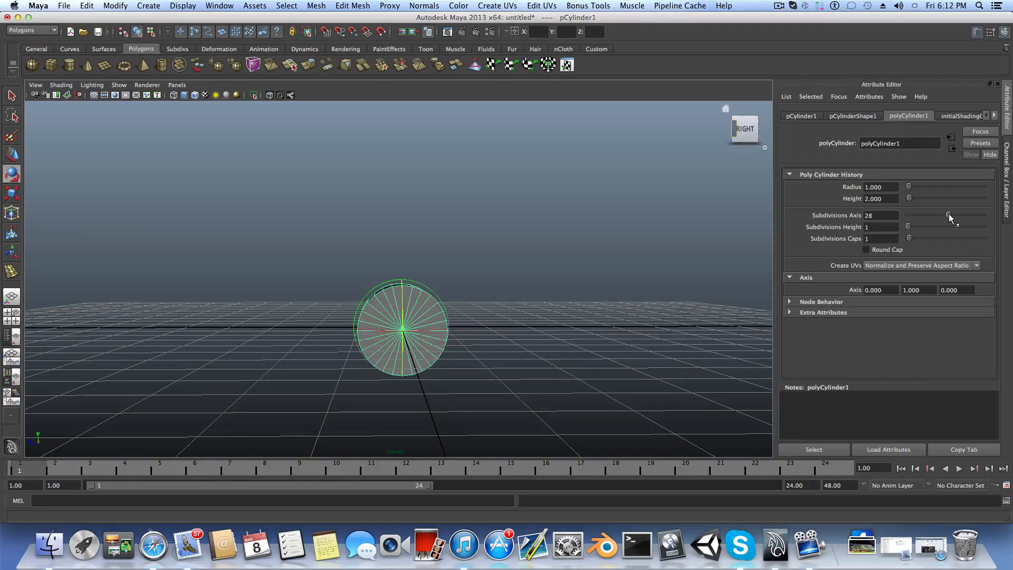
mouse_move(431, 272)
alt+mouse_down()
mouse_move(633, 269)
mouse_move(419, 271)
alt+mouse_up()
alt+right_drag(419, 271, 506, 277)
alt+middle_drag(505, 277, 533, 218)
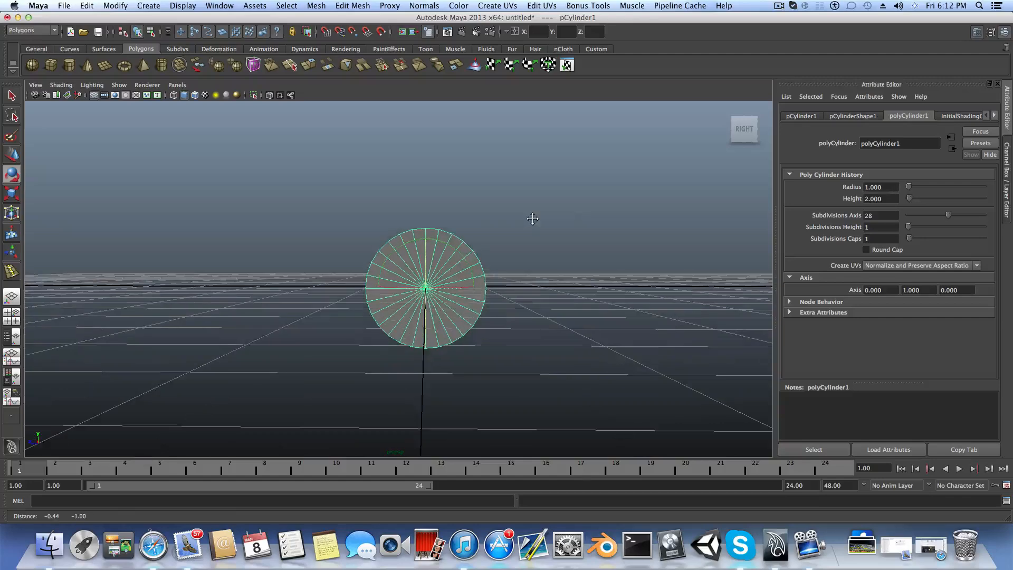
mouse_move(438, 238)
alt+mouse_down()
mouse_move(436, 278)
mouse_move(428, 232)
alt+mouse_up()
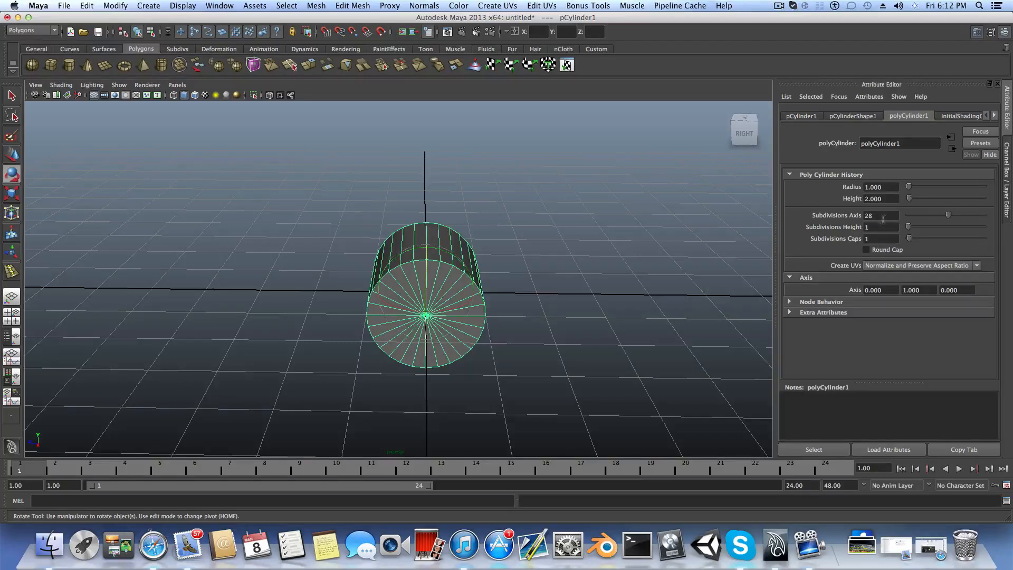
mouse_move(875, 217)
mouse_down()
mouse_move(863, 218)
mouse_move(874, 216)
mouse_up()
scroll(429, 237, up, 2)
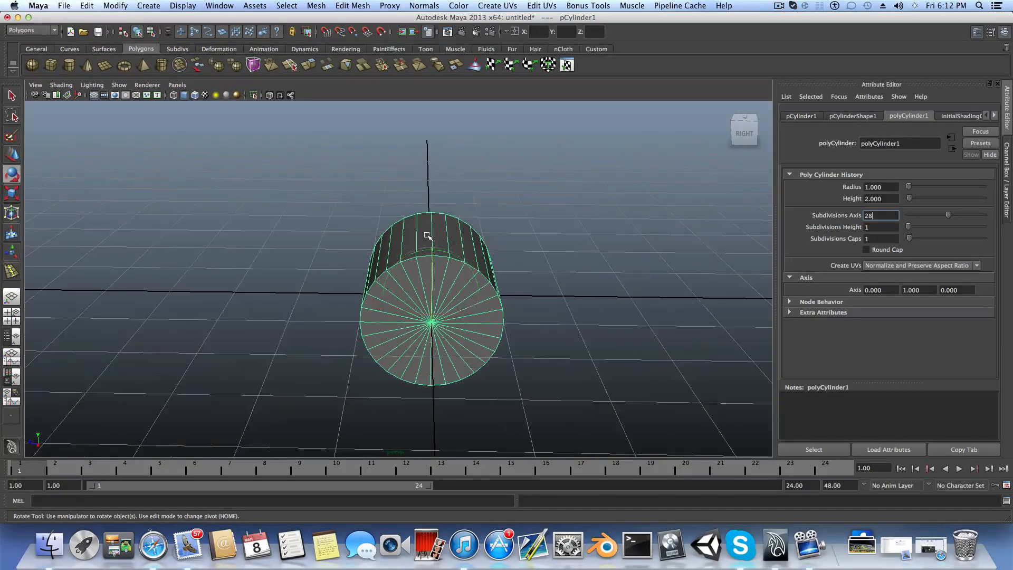
Step: Select the faces of the six lowest segments of the cylinder in face mode and delete them
alt+middle_drag(437, 233, 435, 244)
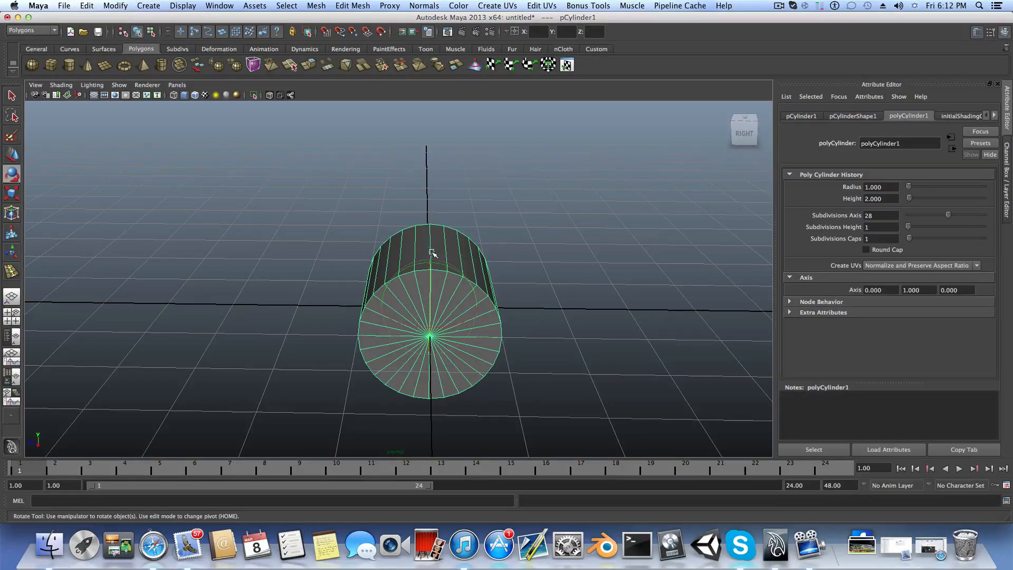
mouse_move(429, 246)
alt+mouse_down()
mouse_move(420, 247)
mouse_move(436, 252)
mouse_move(434, 244)
alt+mouse_up()
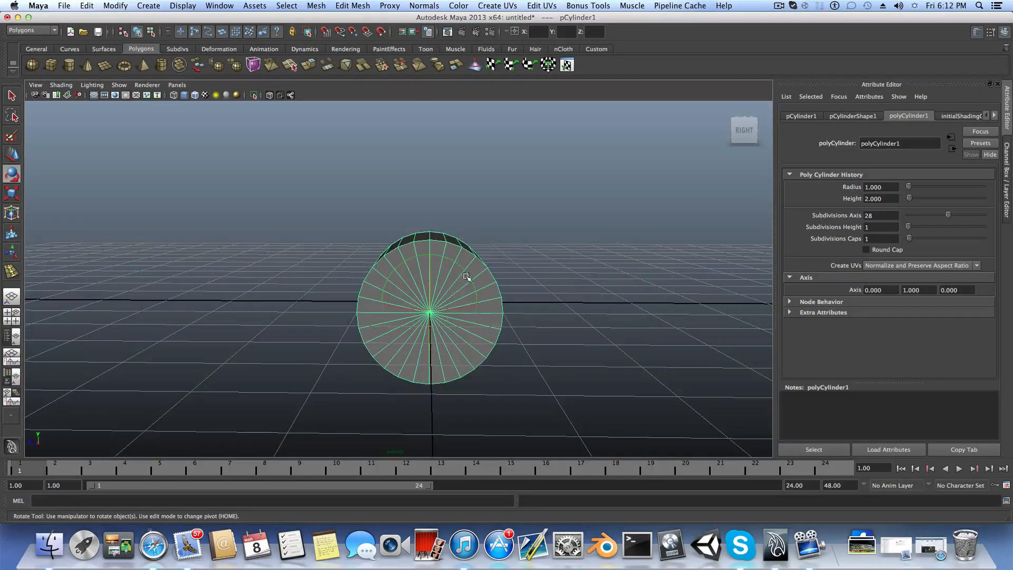
alt+drag(431, 317, 441, 261)
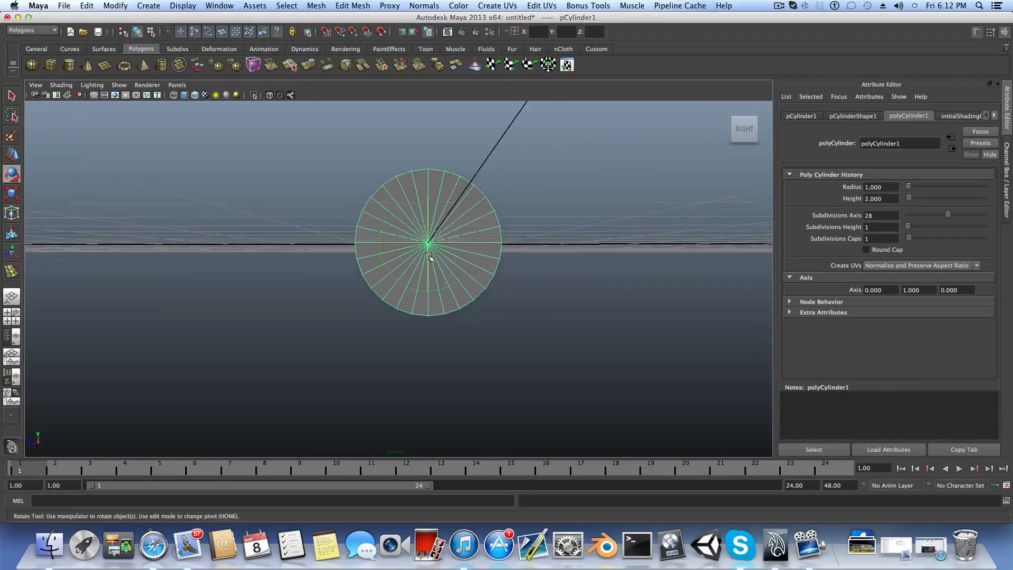
right_drag(441, 259, 457, 285)
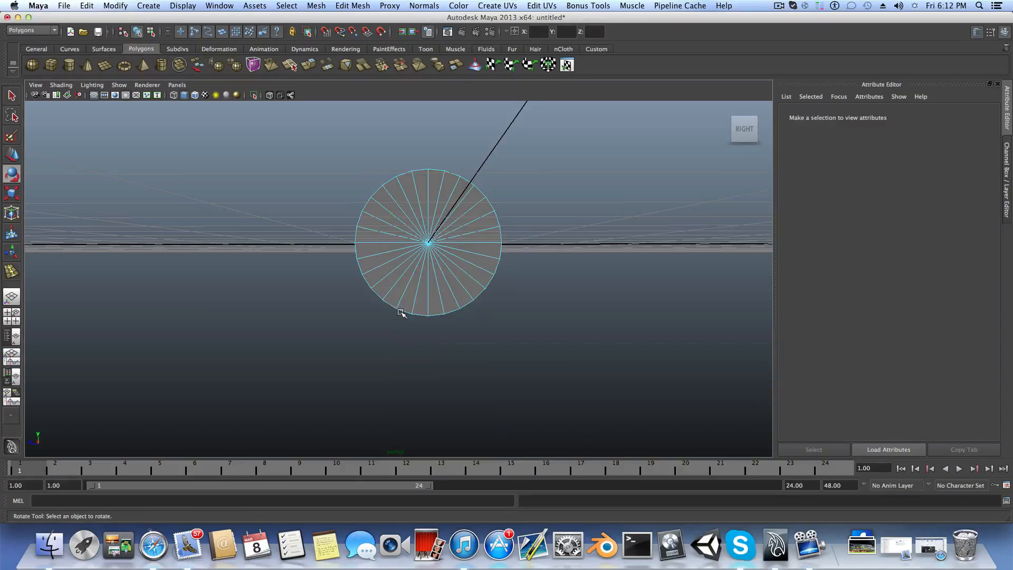
drag(377, 289, 475, 343)
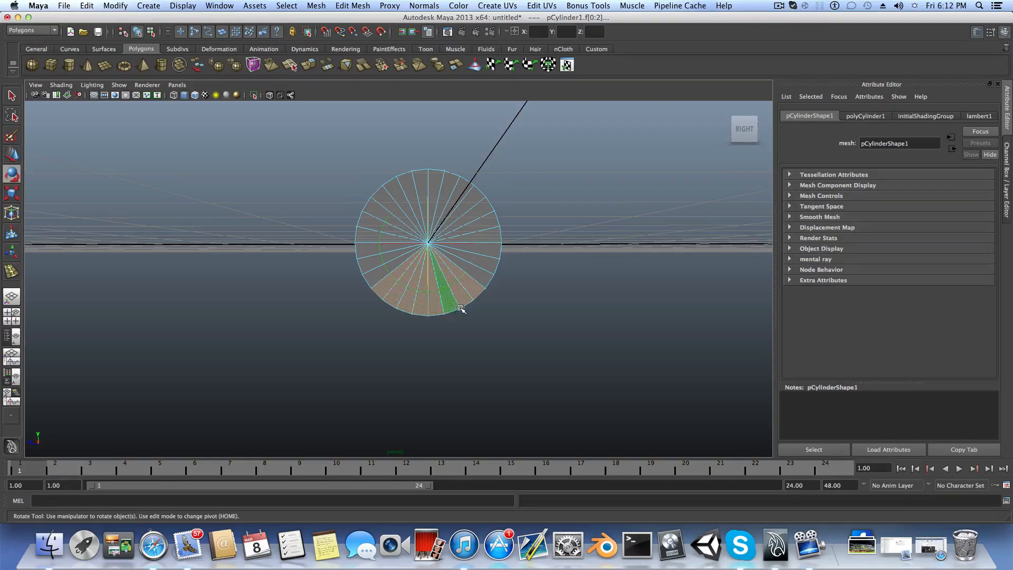
alt+drag(428, 327, 404, 312)
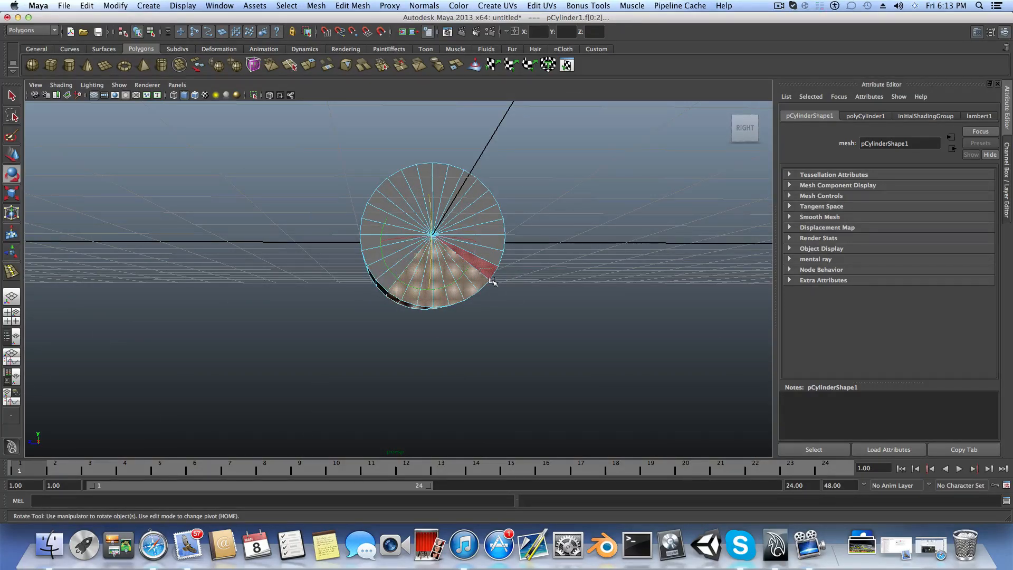
alt+drag(517, 310, 559, 310)
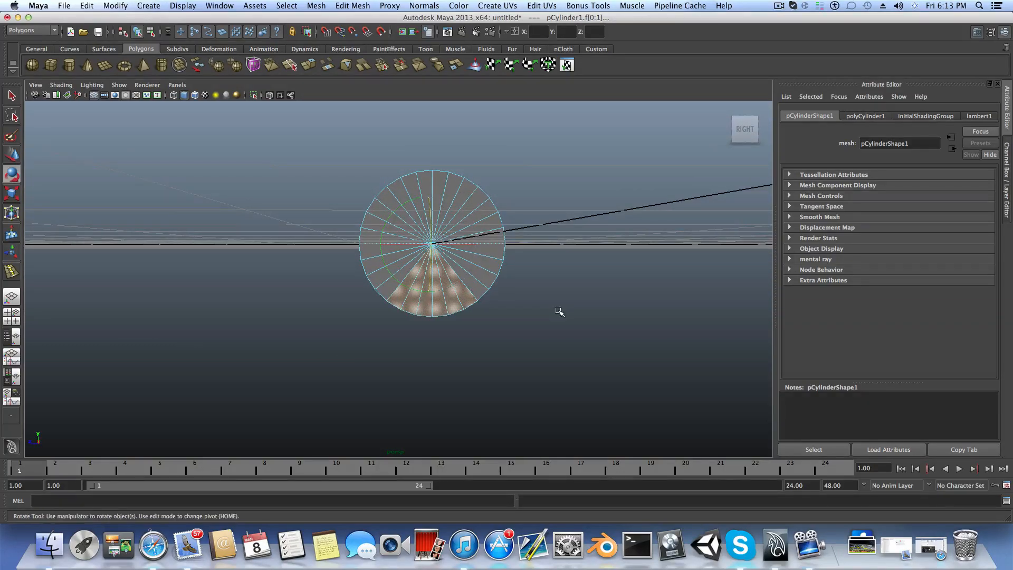
key(Delete)
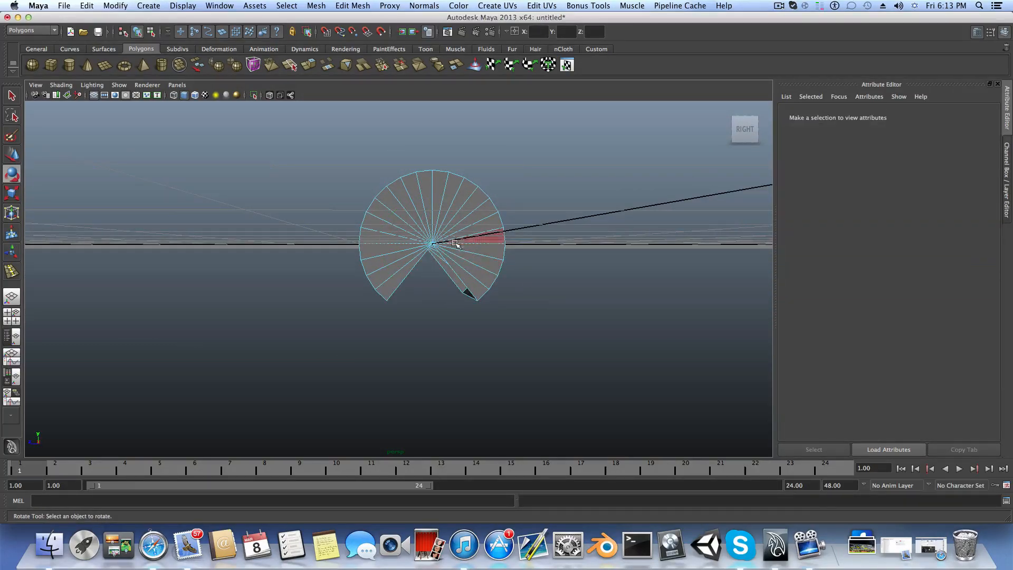
Step: Return to object mode and raise the cut cylinder along the vertical axis above the grid
click(464, 290)
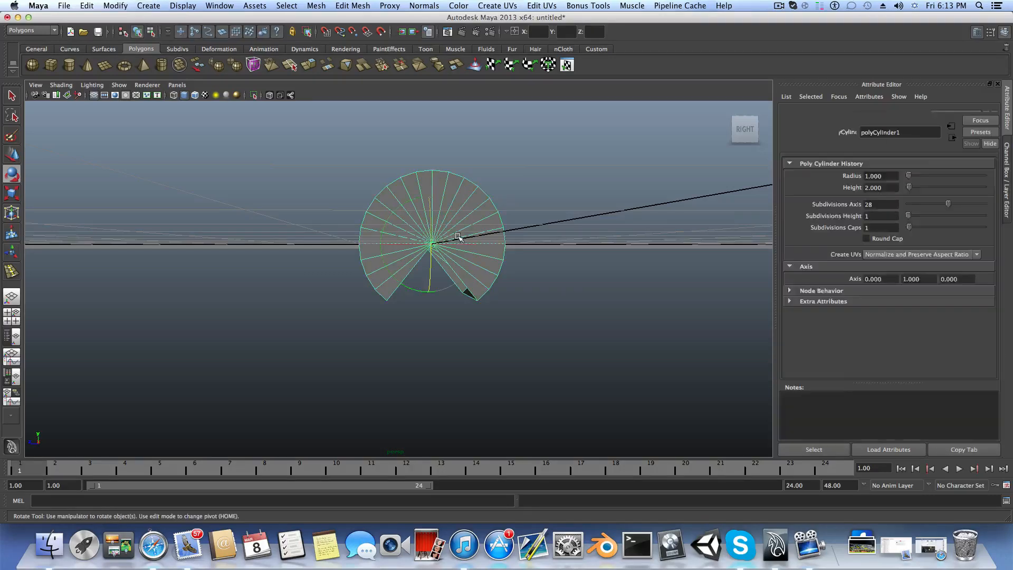
alt+drag(355, 241, 443, 261)
key(r)
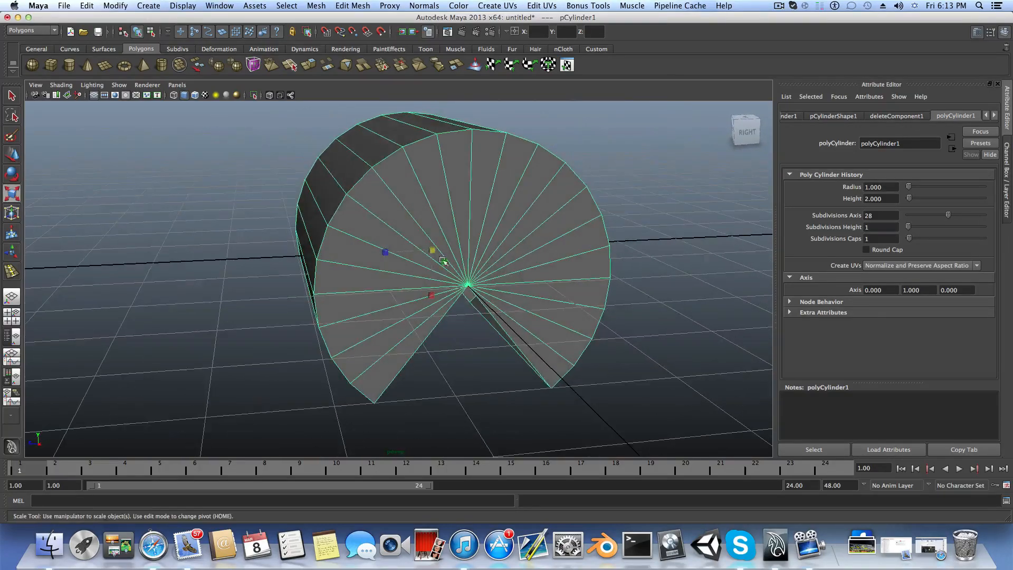
key(w)
drag(428, 215, 448, 242)
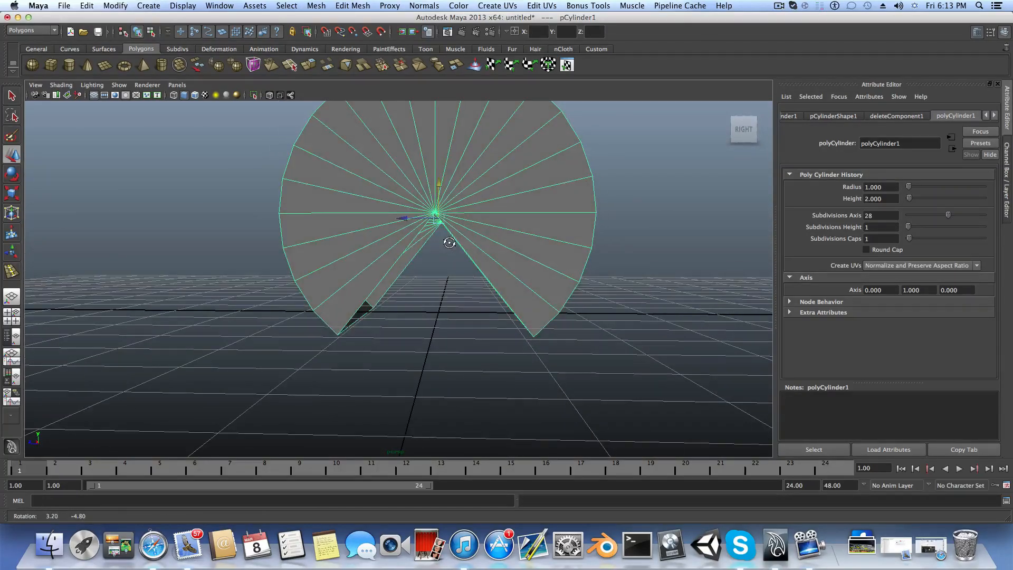
drag(439, 186, 432, 291)
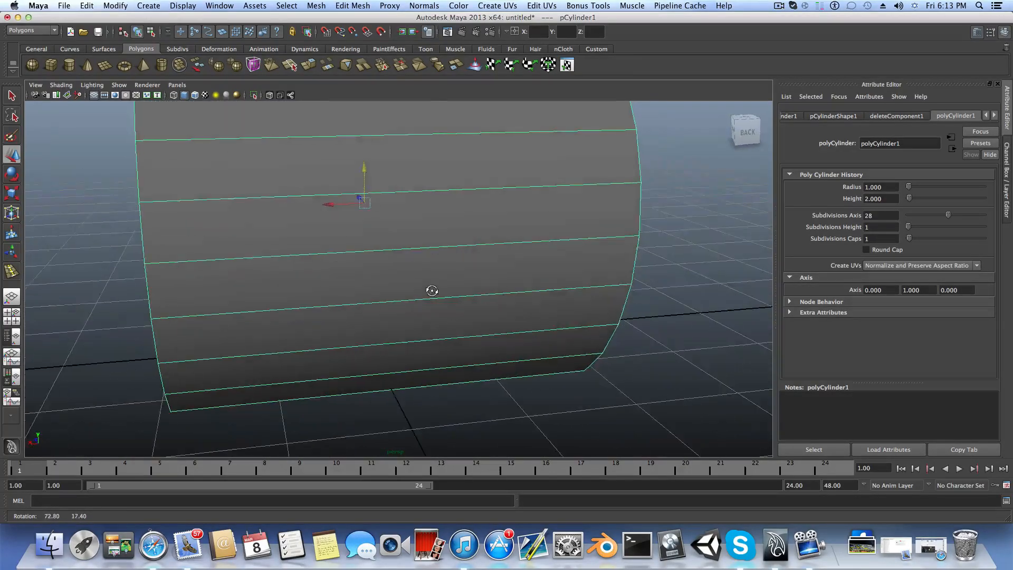
Step: Scale the cut cylinder down uniformly to about 1.39 in all axes
alt+right_drag(457, 274, 339, 269)
alt+drag(339, 269, 380, 292)
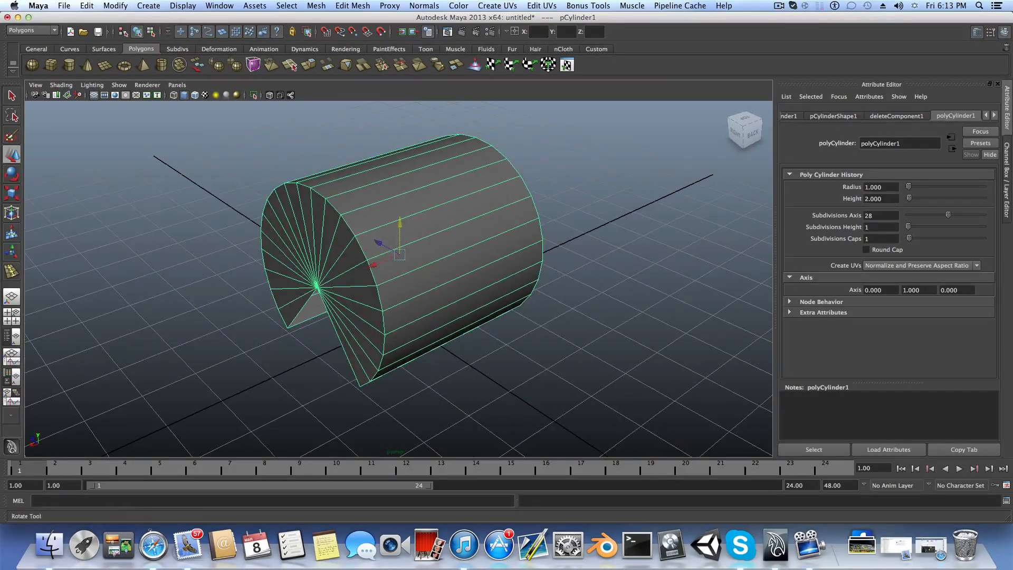
click(10, 198)
drag(400, 256, 262, 231)
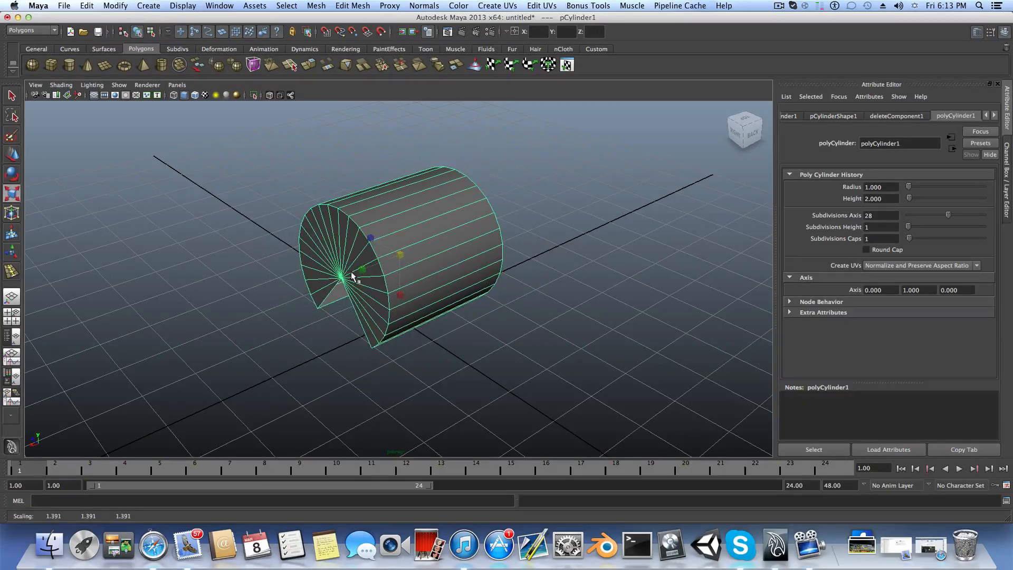
click(11, 157)
alt+drag(368, 211, 386, 184)
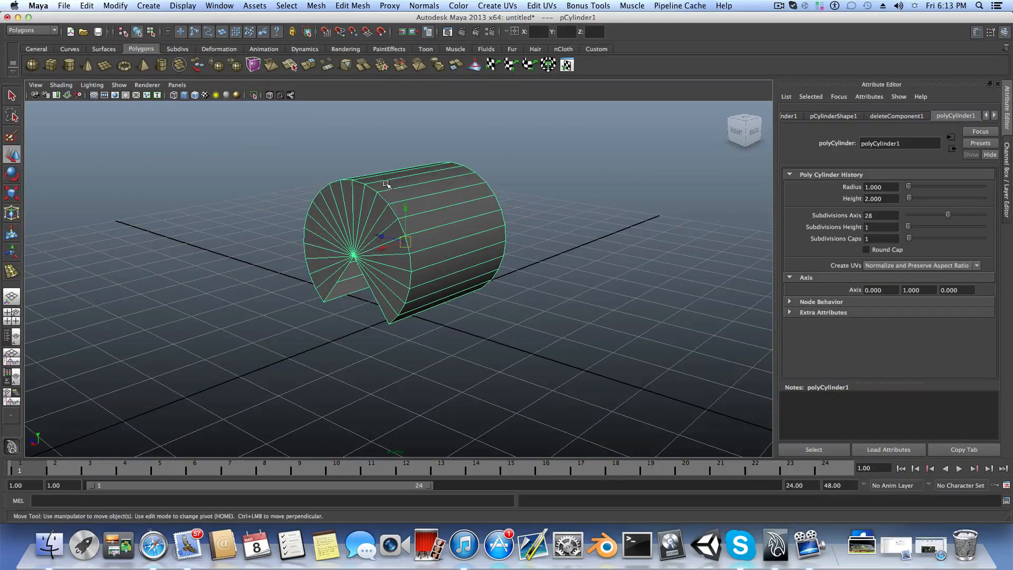
Step: Select all the cap faces at both ends of the cylinder and delete them, leaving an open tunnel shell
alt+drag(407, 222, 431, 222)
right_click(434, 218)
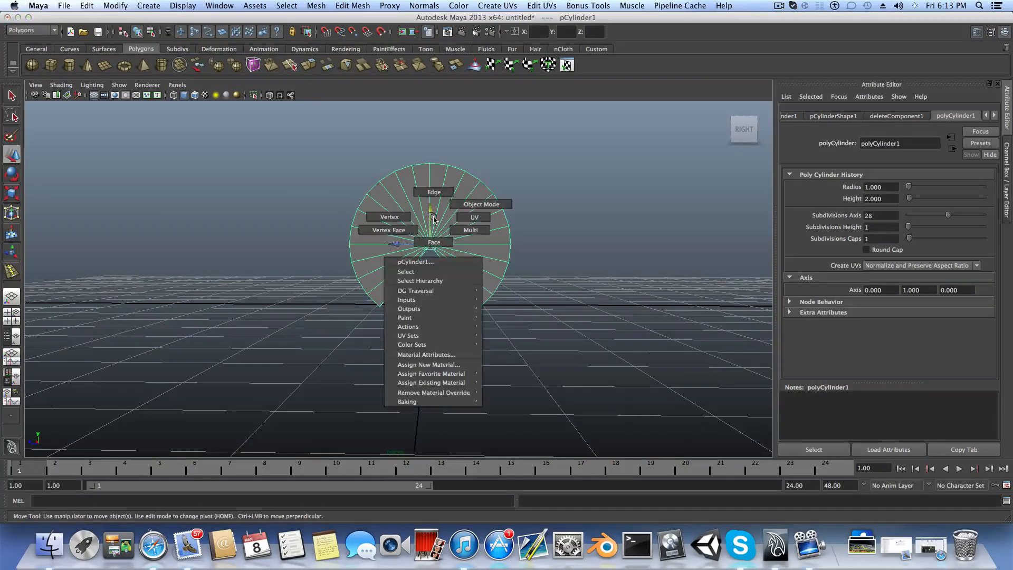
click(427, 243)
drag(454, 282, 504, 318)
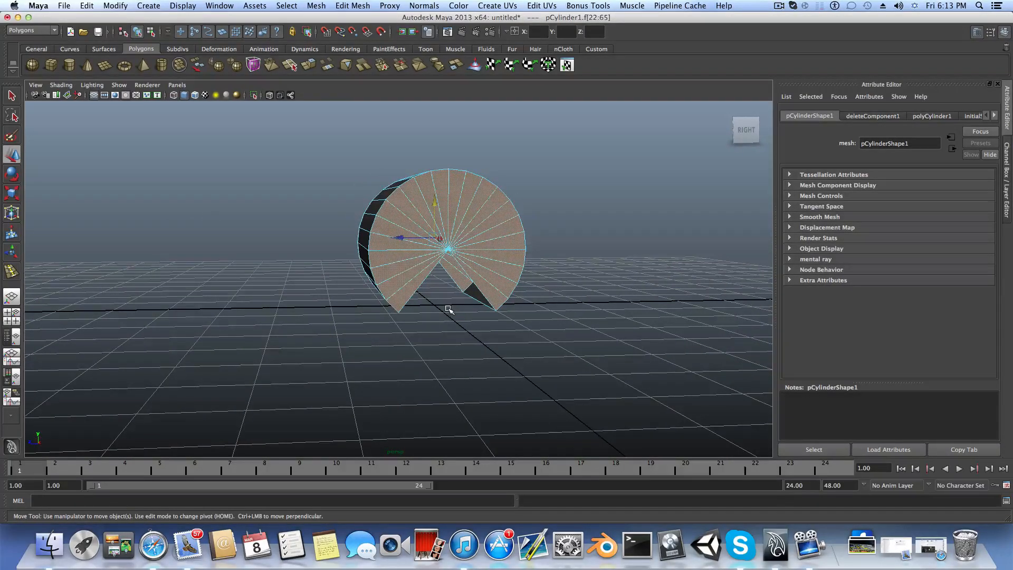
key(Delete)
mouse_move(455, 312)
alt+mouse_down()
mouse_move(527, 312)
mouse_move(419, 312)
mouse_move(442, 309)
alt+mouse_up()
alt+right_drag(443, 309, 493, 325)
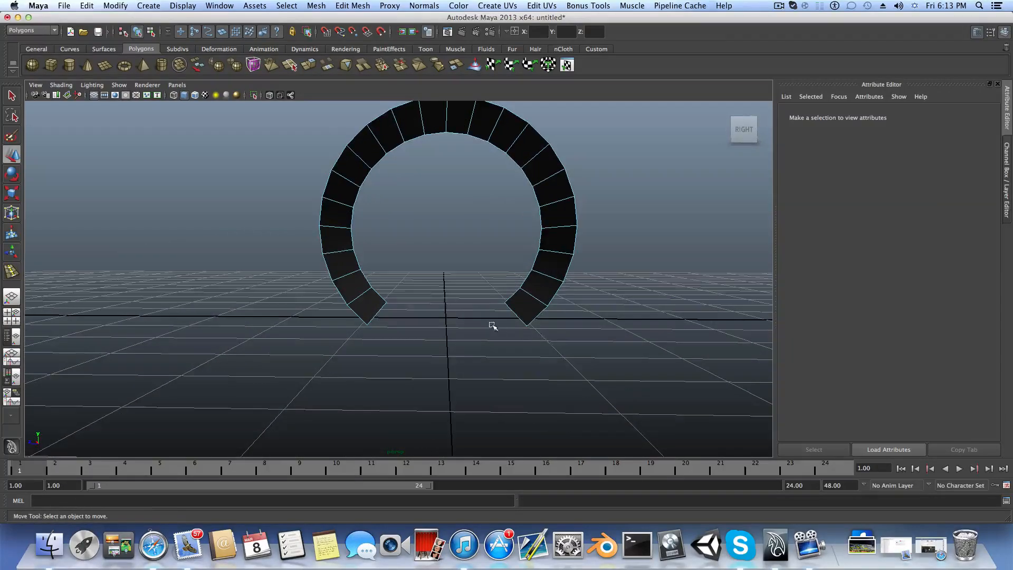
Step: Select the open tunnel shell in object mode with the Scale tool and undo the trial scaling
alt+middle_drag(493, 325, 475, 365)
mouse_move(475, 365)
alt+mouse_down()
mouse_move(477, 375)
mouse_move(489, 357)
mouse_move(468, 378)
mouse_move(477, 371)
alt+mouse_up()
alt+right_drag(477, 371, 317, 342)
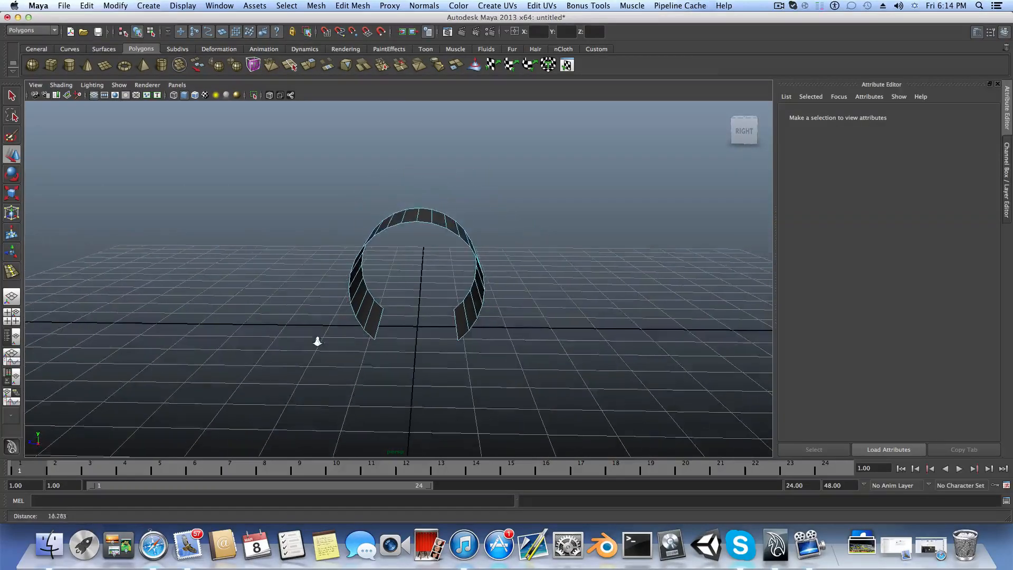
click(17, 195)
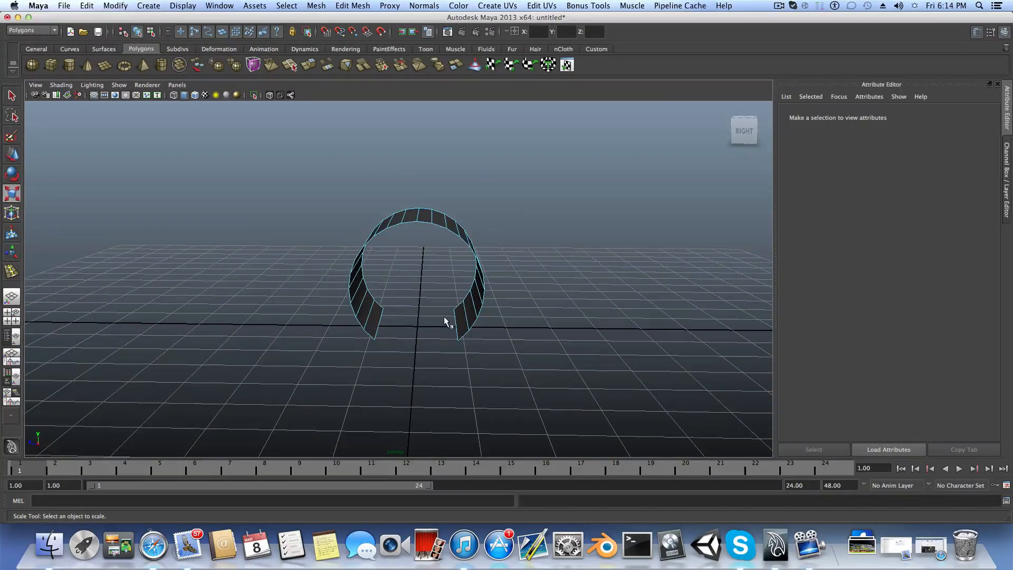
click(407, 224)
drag(376, 277, 432, 307)
key(super+z)
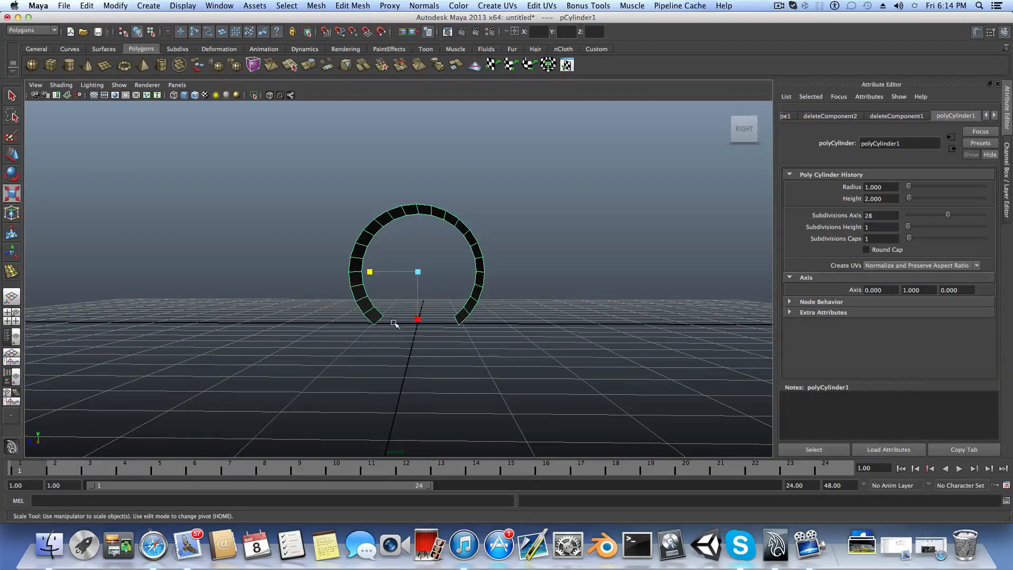
Step: Move the tunnel shell's pivot to the topmost vertex on the rim of one open end and leave pivot editing
alt+right_drag(422, 318, 496, 340)
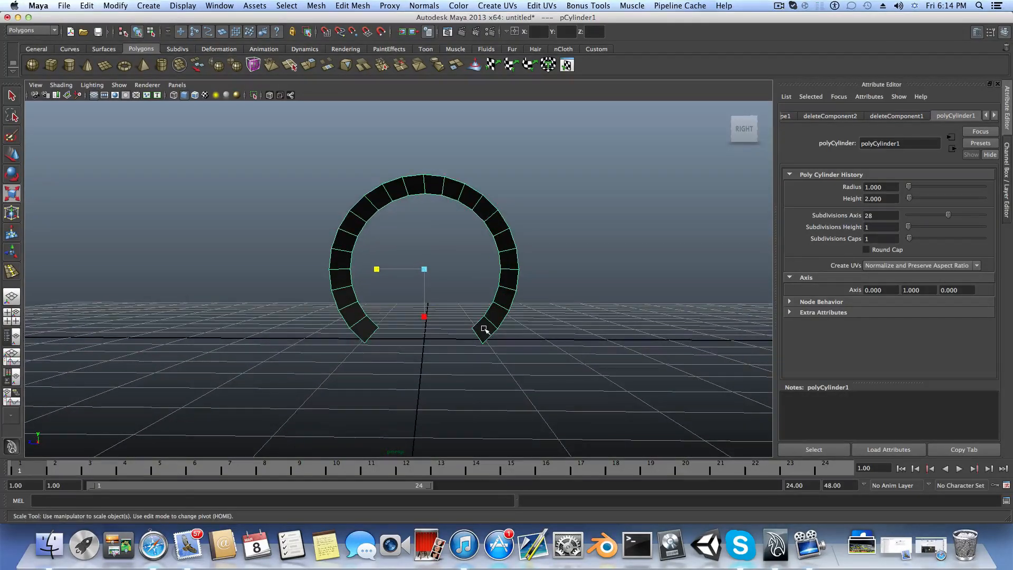
alt+drag(431, 328, 328, 342)
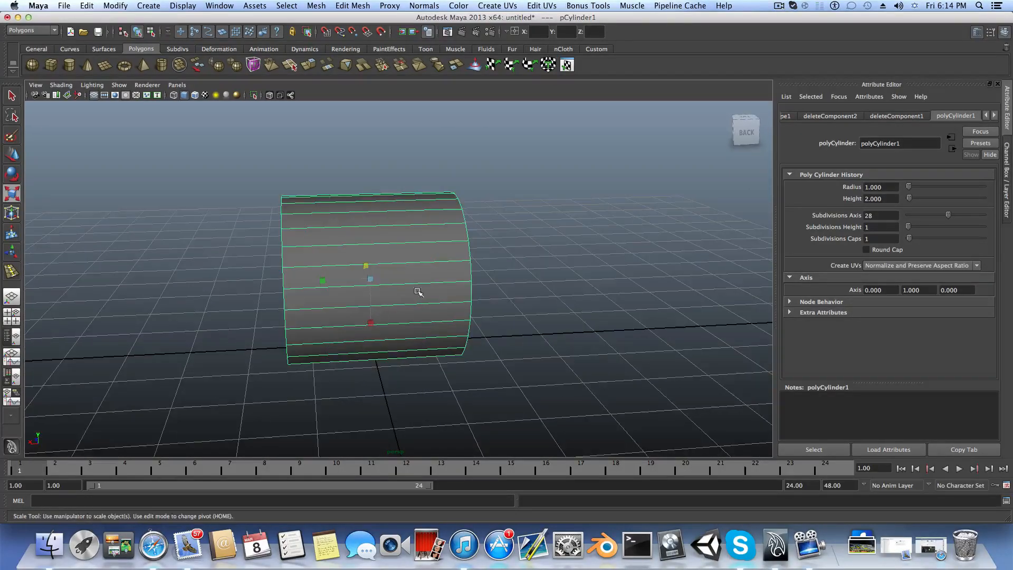
alt+drag(399, 271, 397, 310)
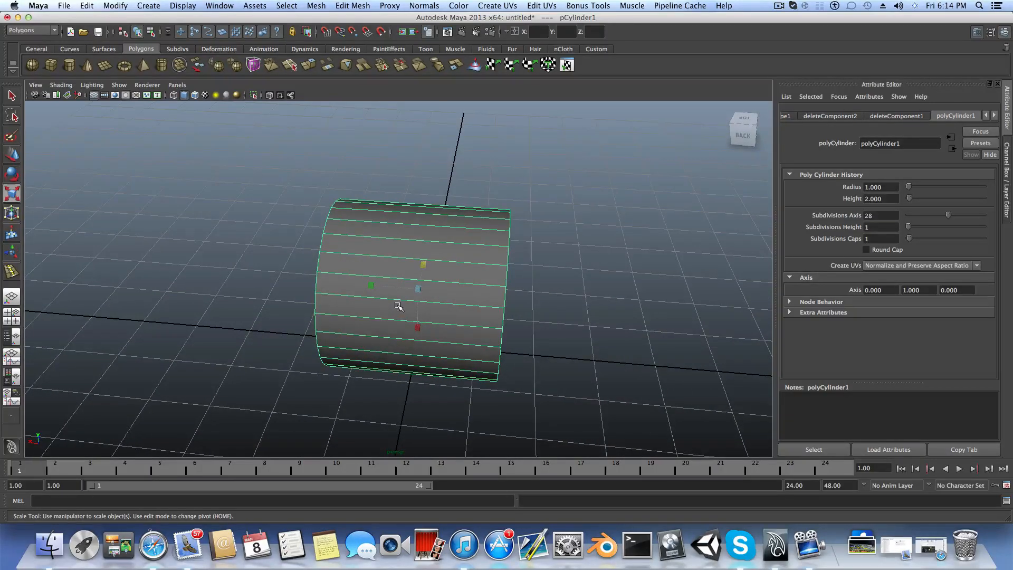
key(Home)
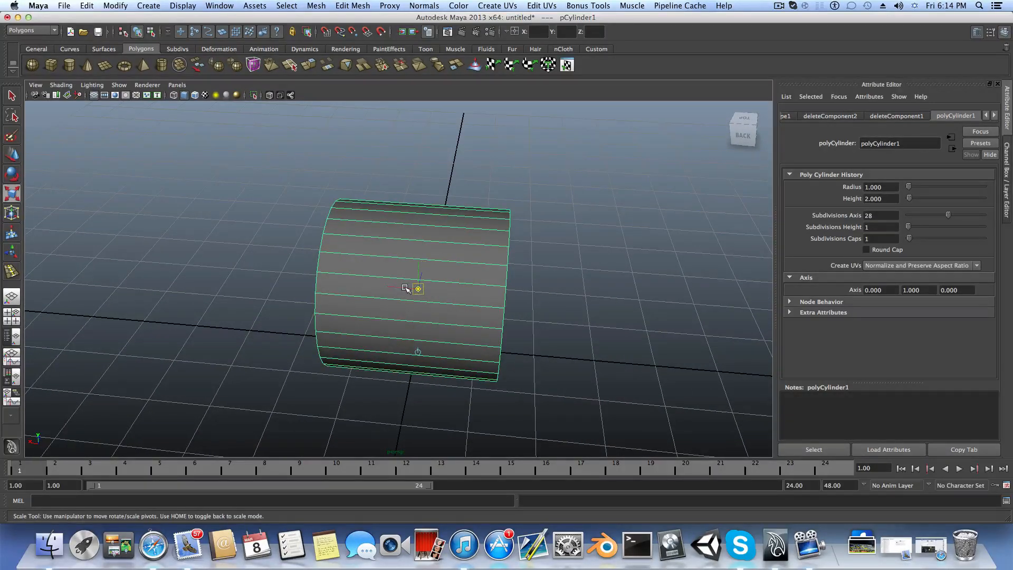
alt+drag(416, 297, 538, 281)
alt+drag(422, 268, 378, 287)
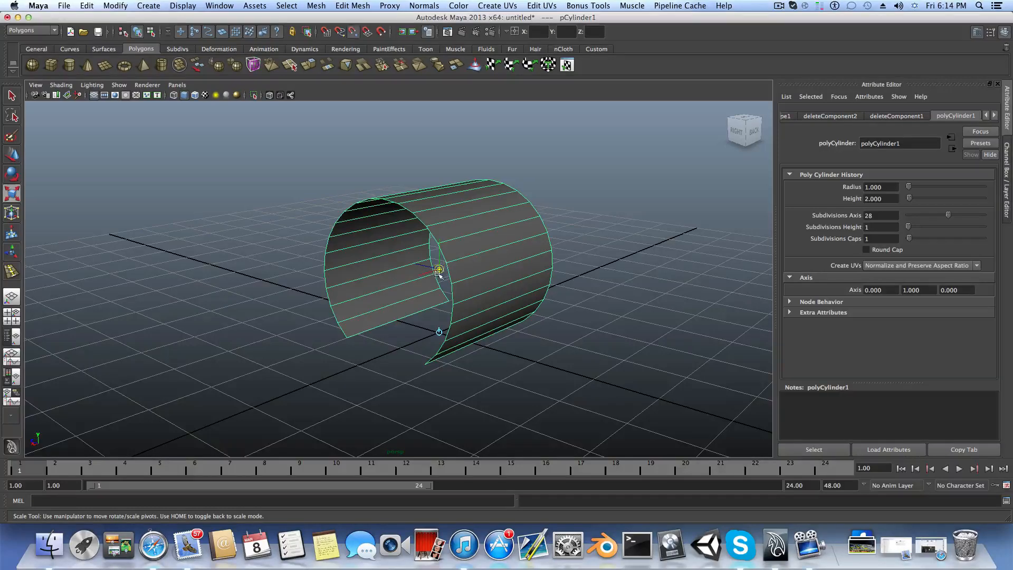
drag(439, 270, 371, 277)
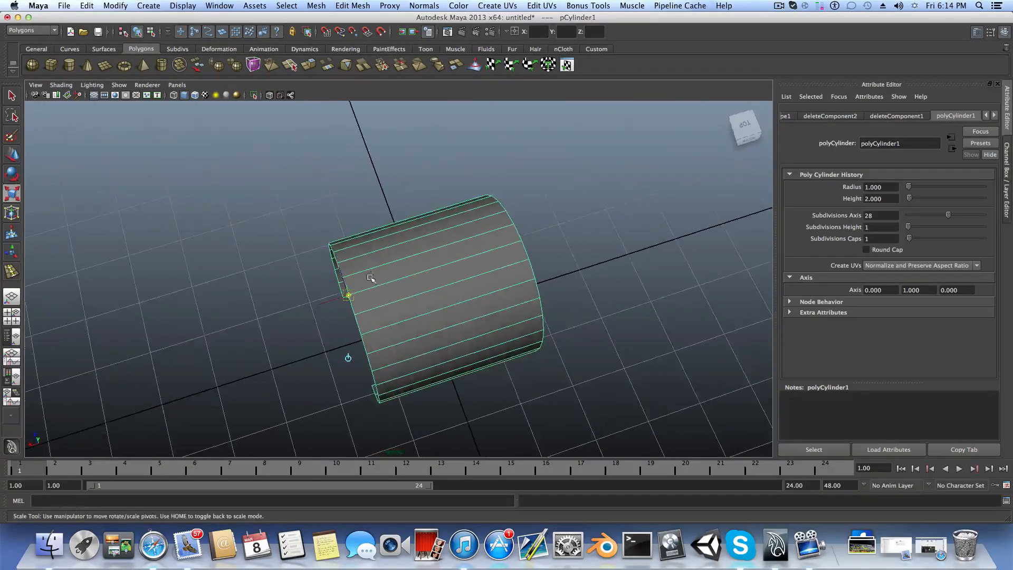
alt+right_drag(351, 298, 505, 290)
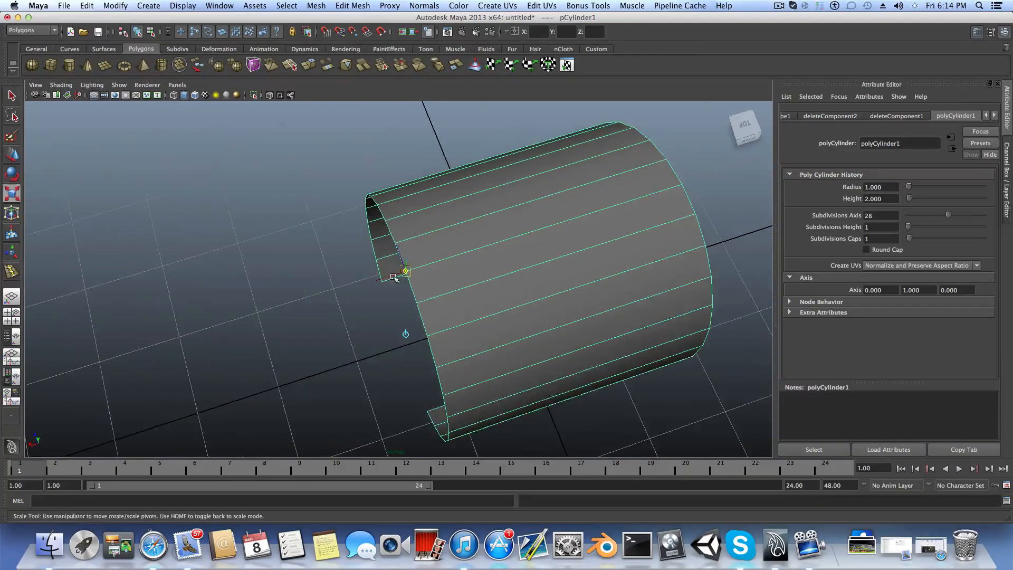
alt+drag(401, 270, 414, 243)
key(Home)
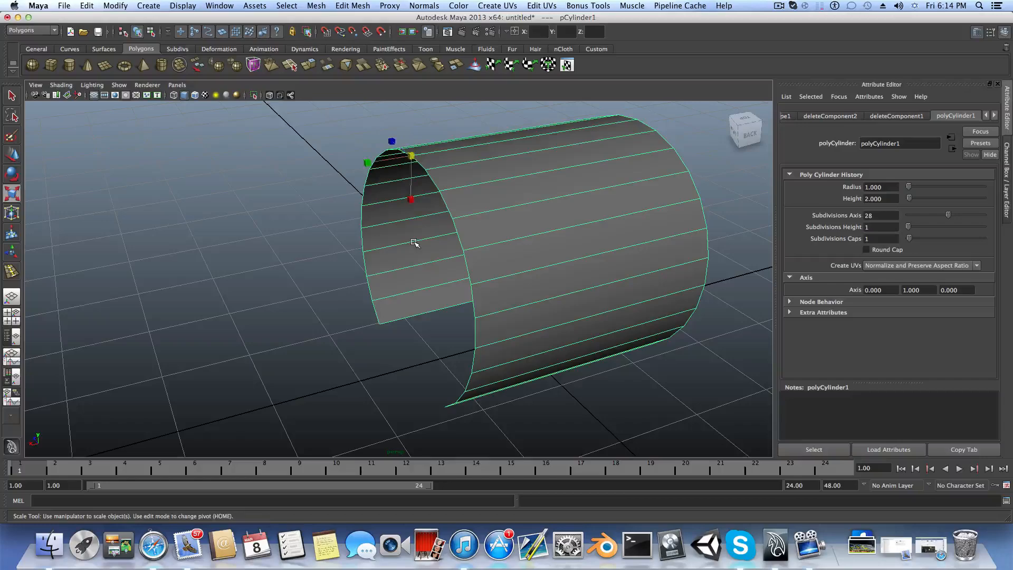
Step: Duplicate the tunnel shell and move the copy along the tunnel's length until it sits end to end with the original
alt+drag(493, 270, 453, 265)
alt+drag(388, 185, 383, 194)
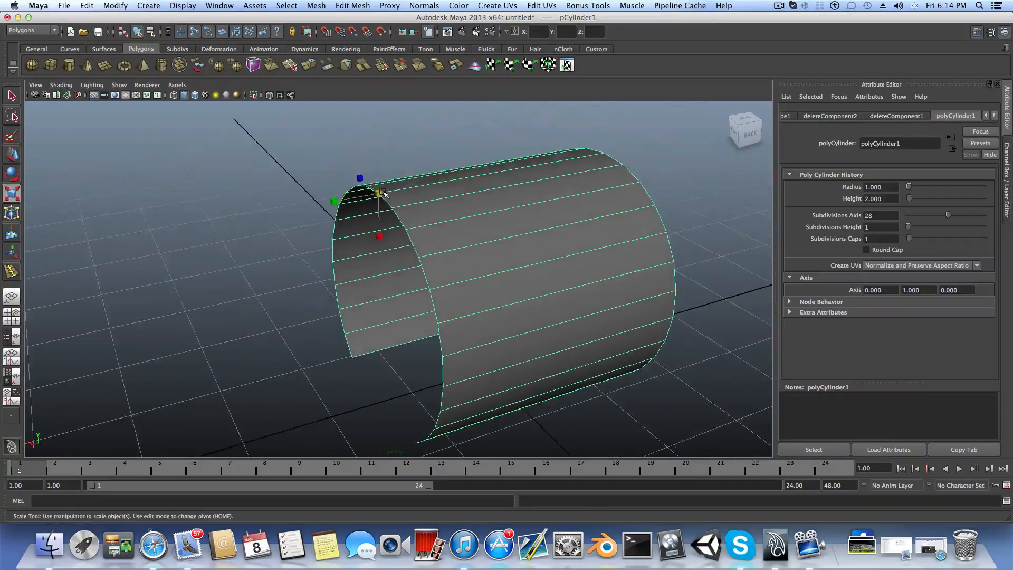
key(e)
key(w)
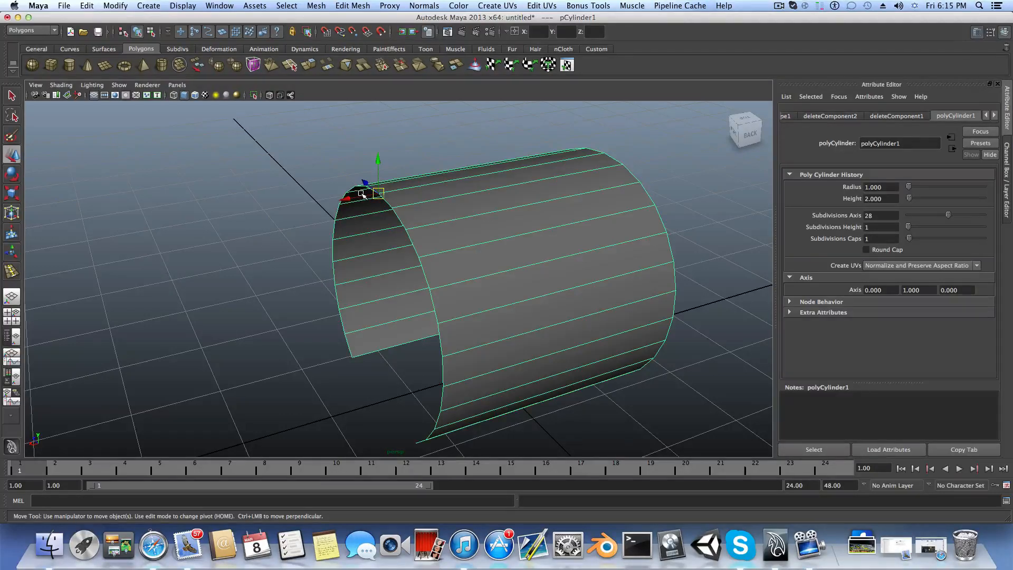
key(ctrl+d)
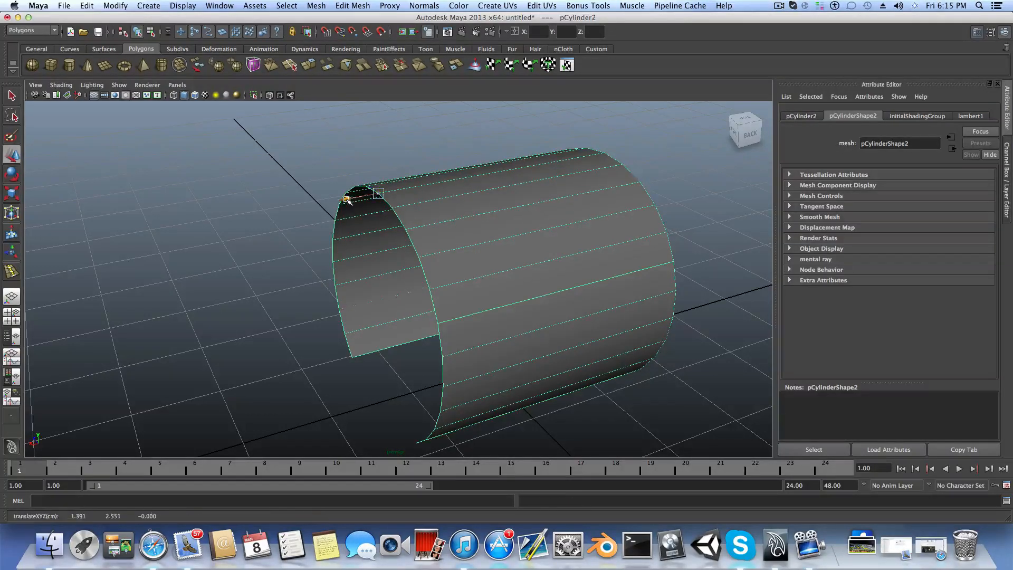
drag(355, 199, 429, 188)
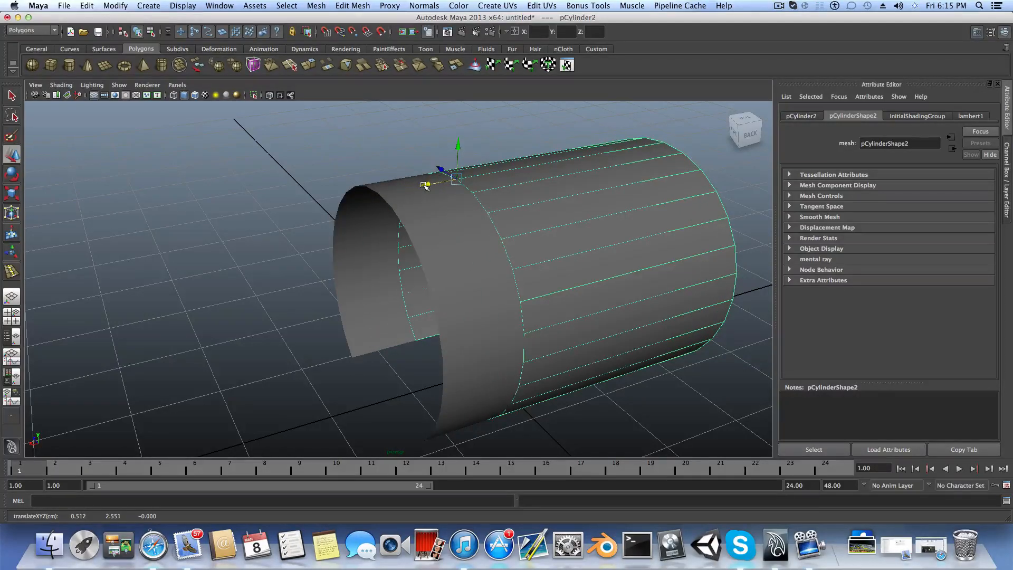
drag(425, 185, 607, 161)
Step: Duplicate the segment with its transform five more times to extend the tunnel into a continuous row of seven segments
alt+middle_drag(599, 170, 481, 301)
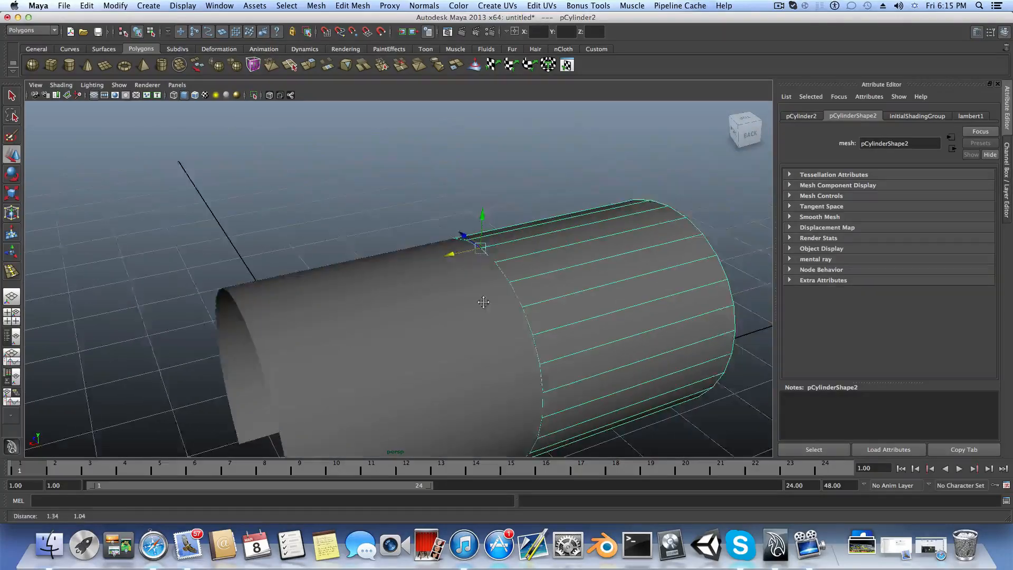
alt+drag(481, 300, 398, 276)
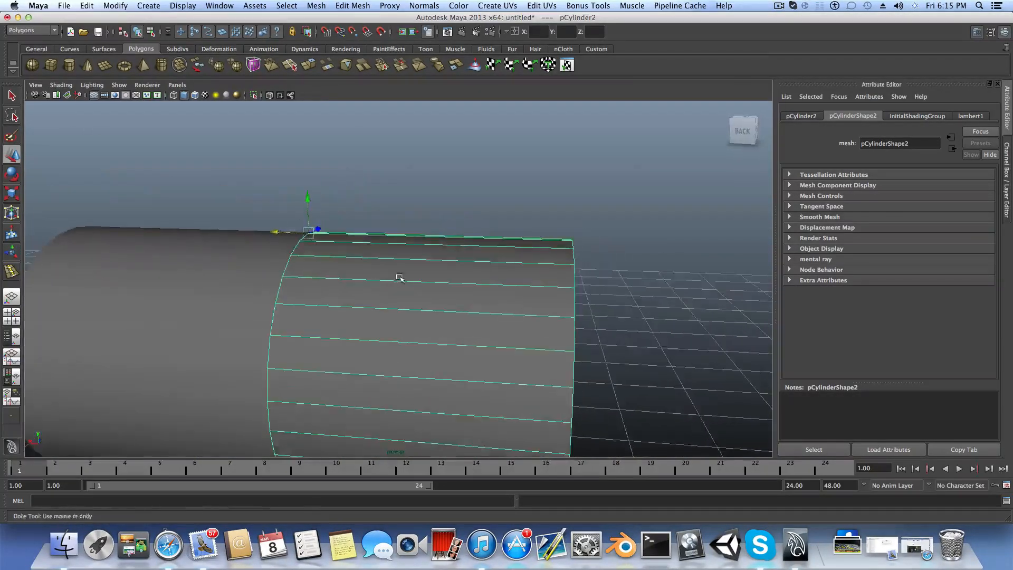
alt+right_drag(398, 276, 285, 235)
alt+drag(285, 235, 303, 250)
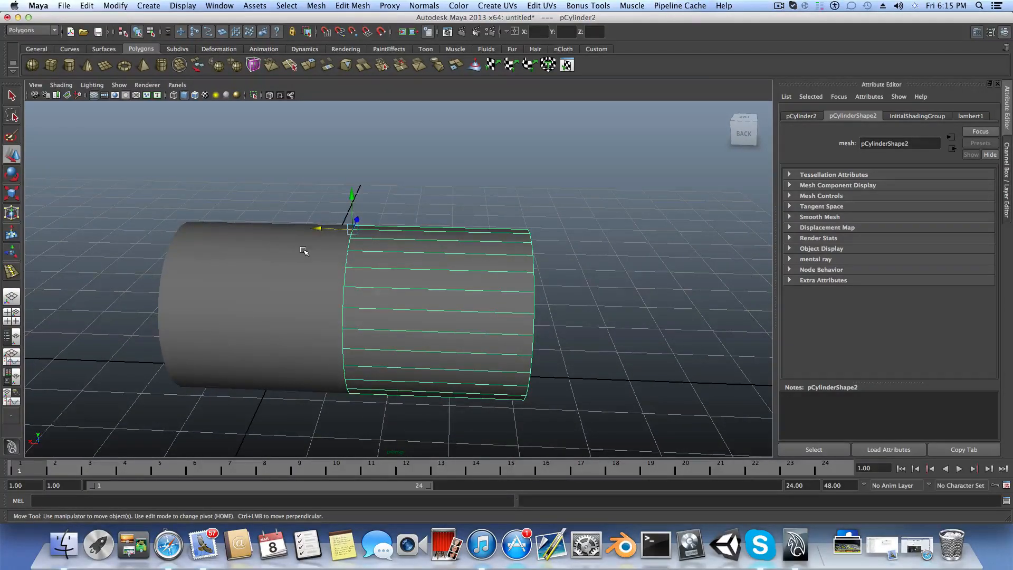
key(shift+d)
key(shift+d)
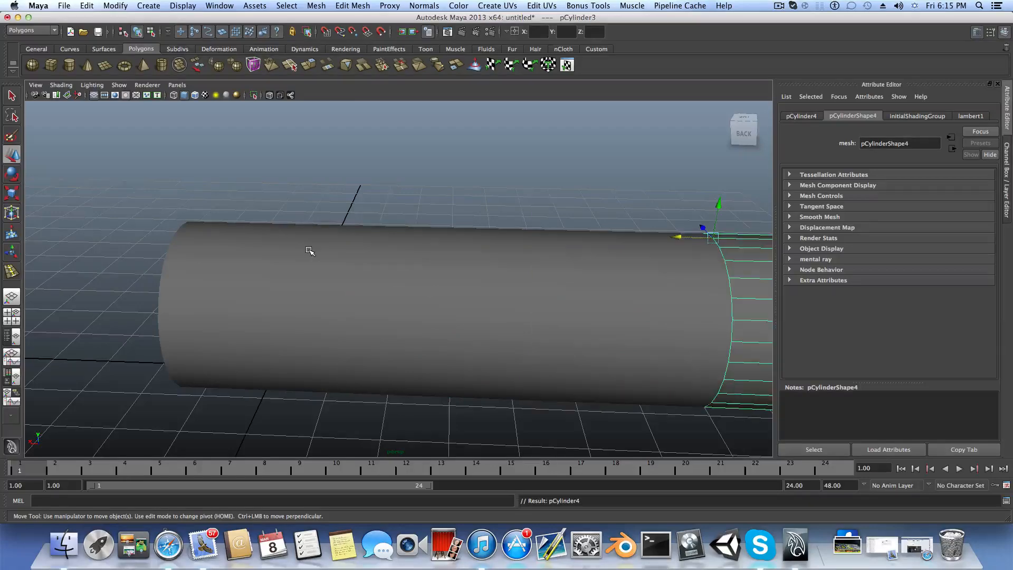
scroll(310, 250, down, 5)
key(shift+d)
alt+drag(273, 272, 340, 303)
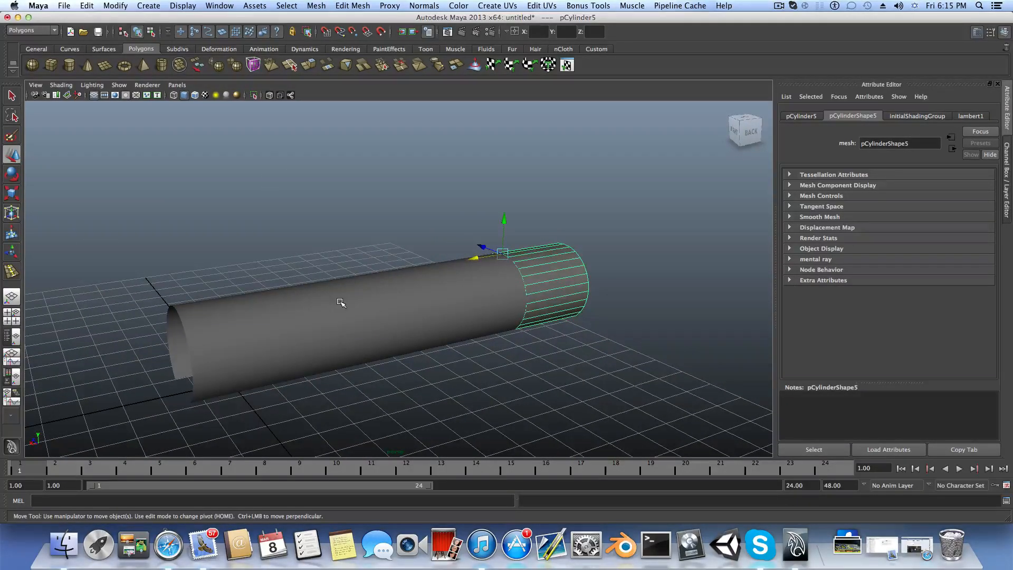
key(shift+d)
key(shift+d)
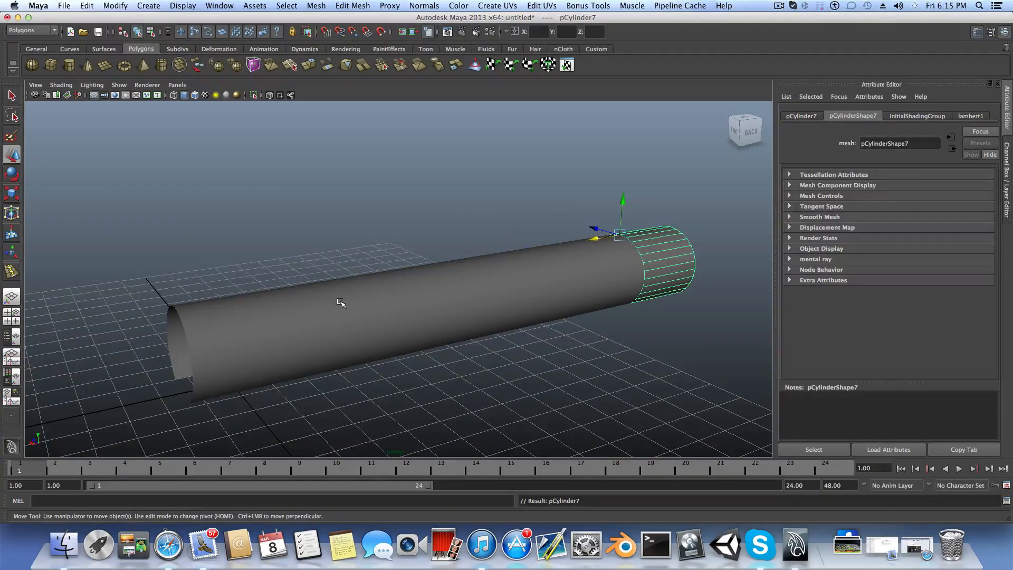
Step: Combine the second and third tunnel segments into one mesh and center its pivot
alt+drag(306, 297, 406, 311)
click(327, 304)
alt+middle_drag(406, 311, 373, 321)
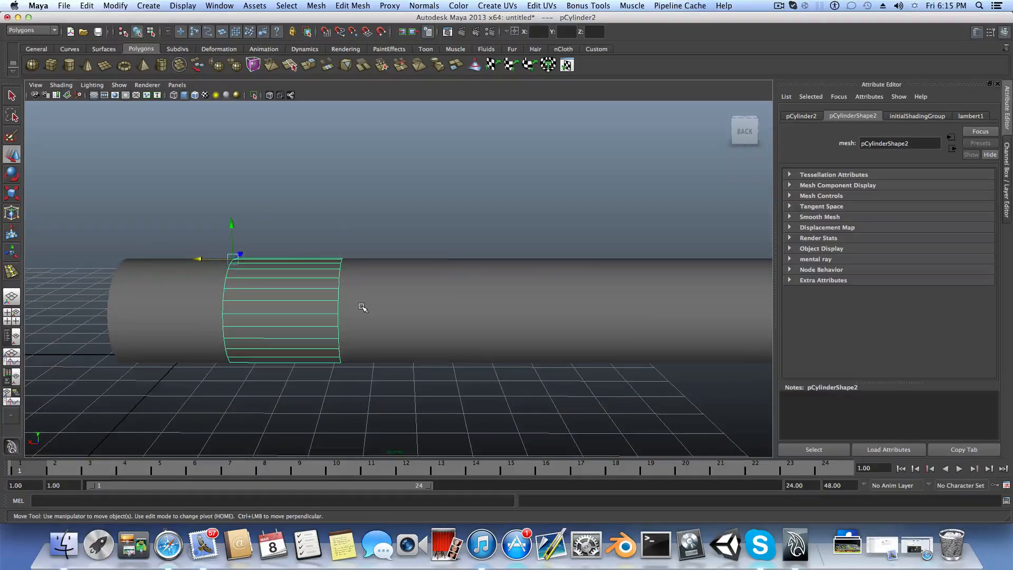
shift+click(363, 307)
mouse_move(344, 329)
alt+mouse_down()
mouse_move(430, 331)
mouse_move(347, 334)
alt+mouse_up()
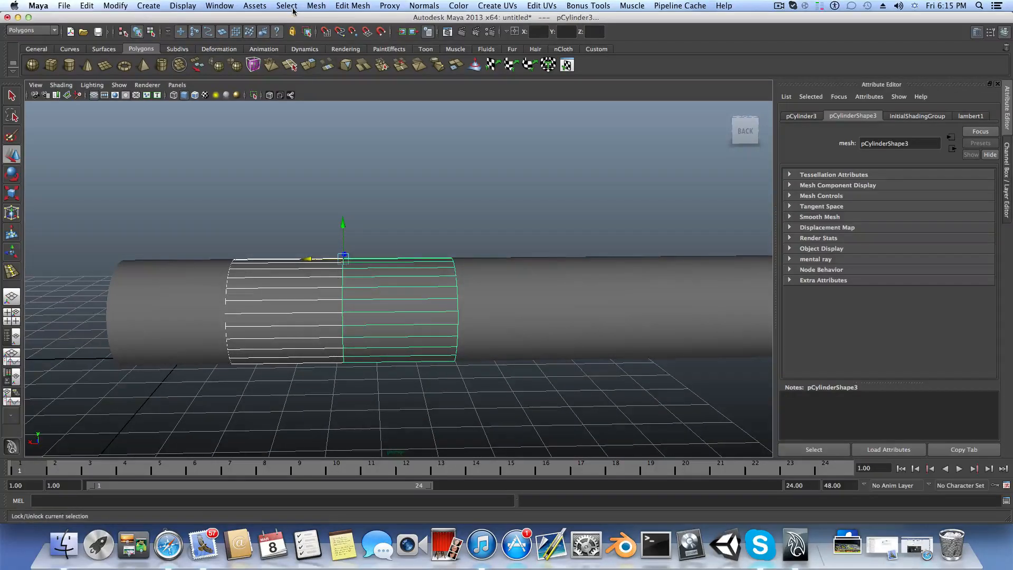
click(317, 6)
click(321, 25)
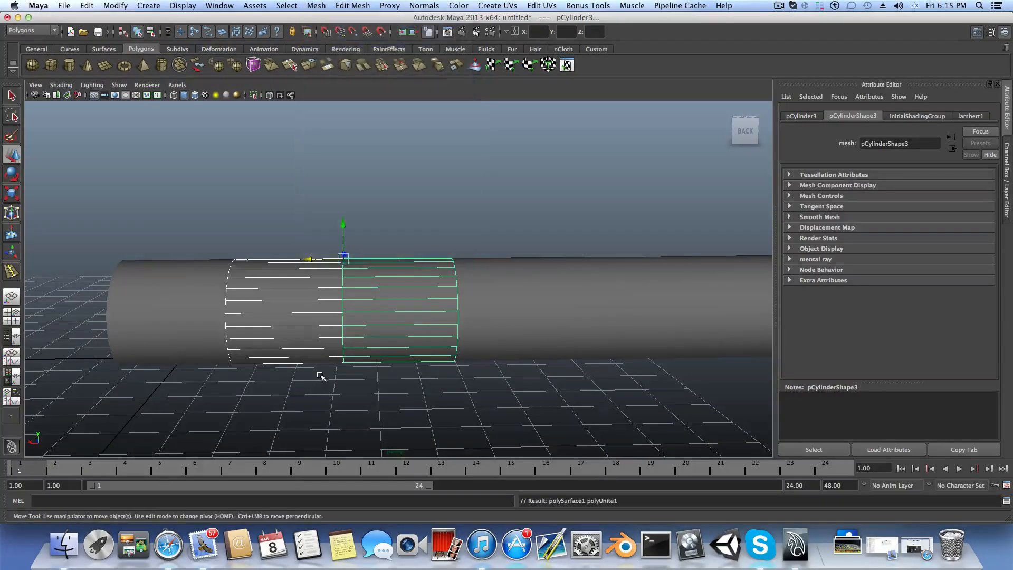
click(115, 6)
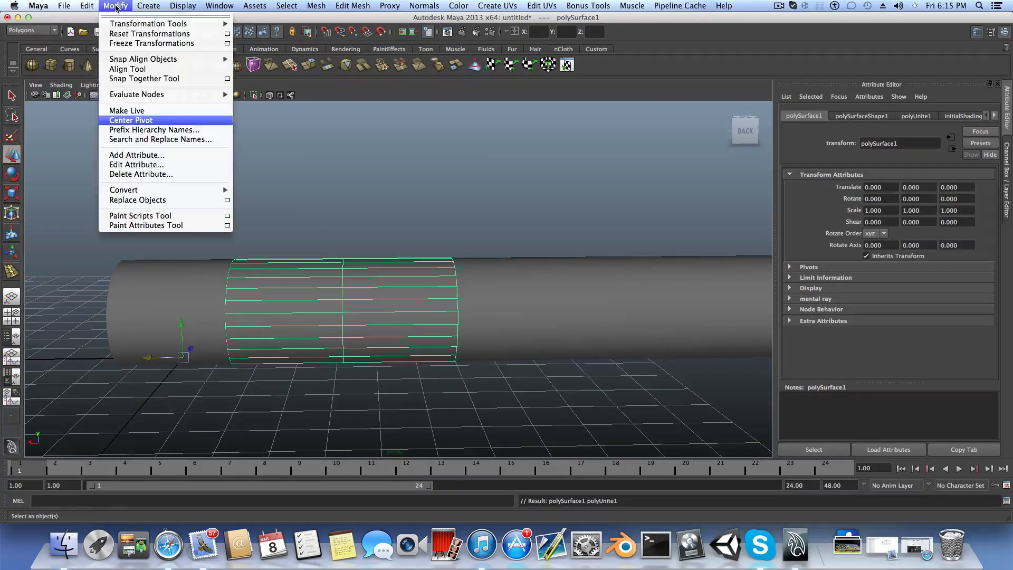
click(131, 120)
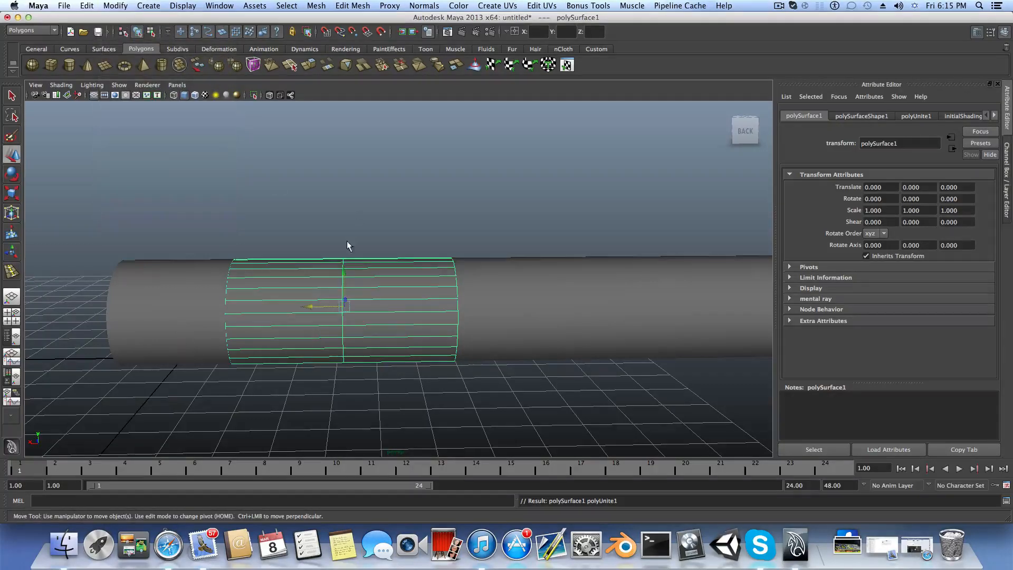
Step: Select all vertices along the seam in the middle of the combined mesh in vertex mode and merge them
right_click(353, 284)
click(323, 281)
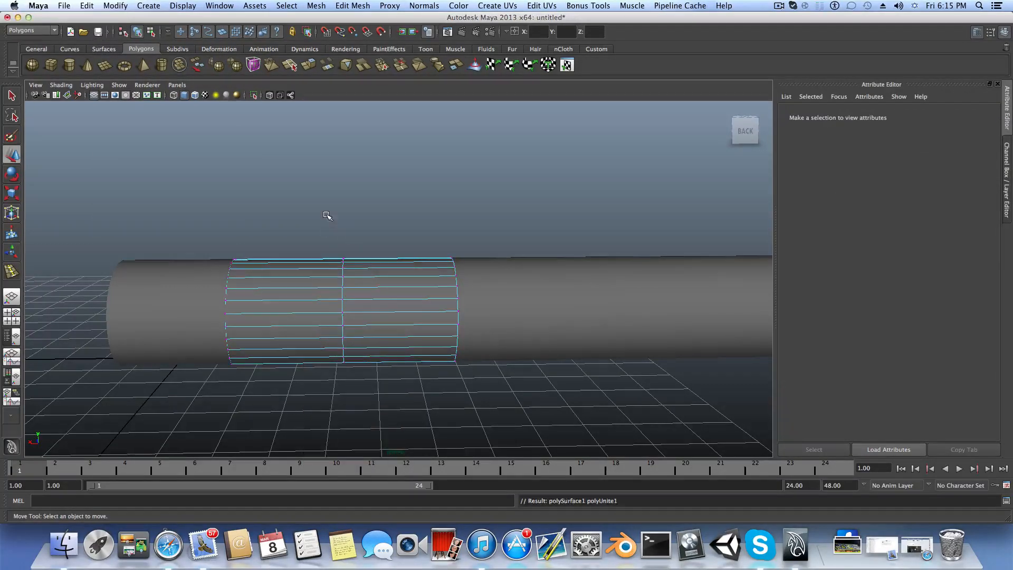
drag(358, 452, 358, 452)
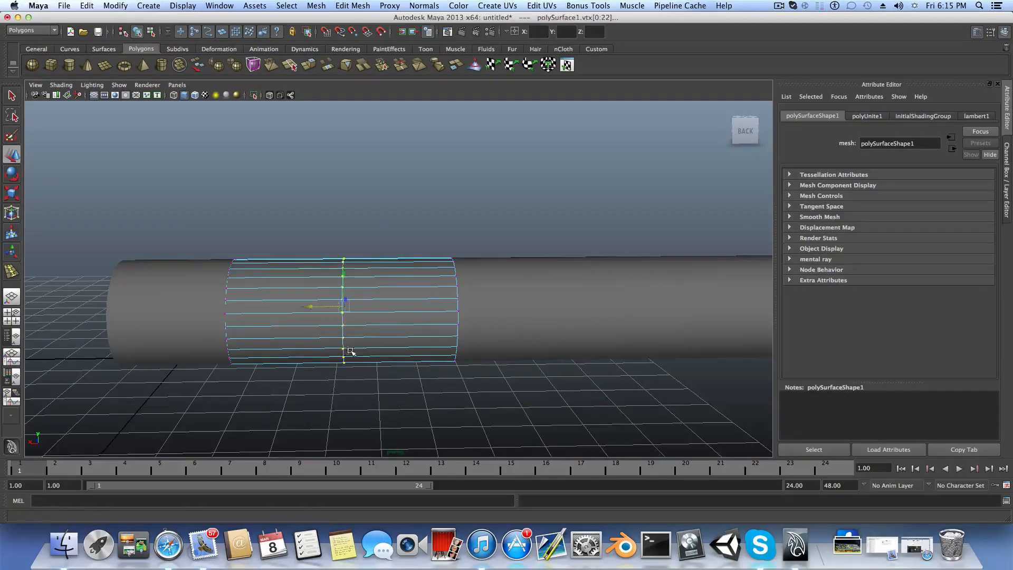
alt+drag(351, 350, 341, 244)
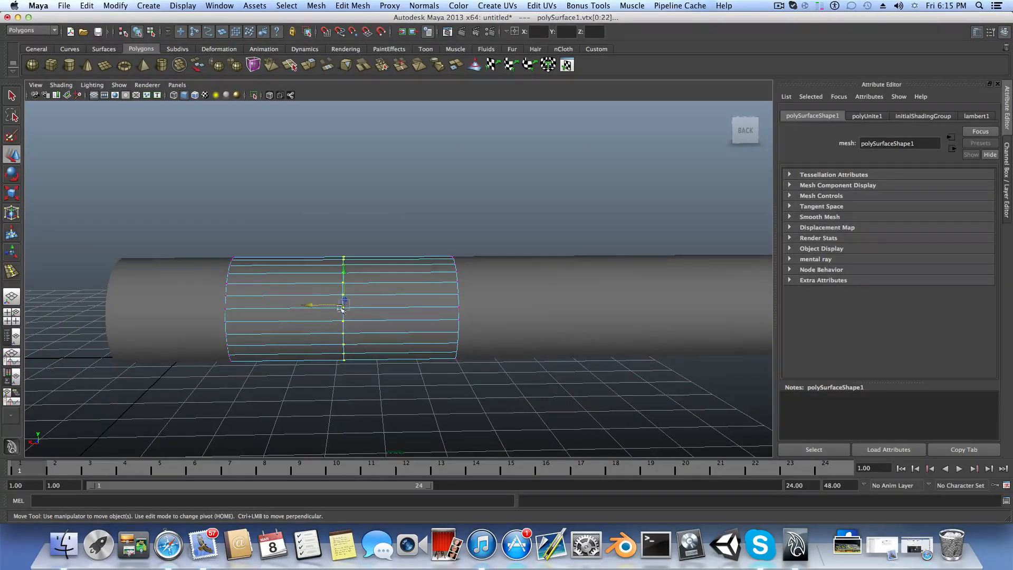
alt+drag(340, 308, 389, 281)
click(353, 6)
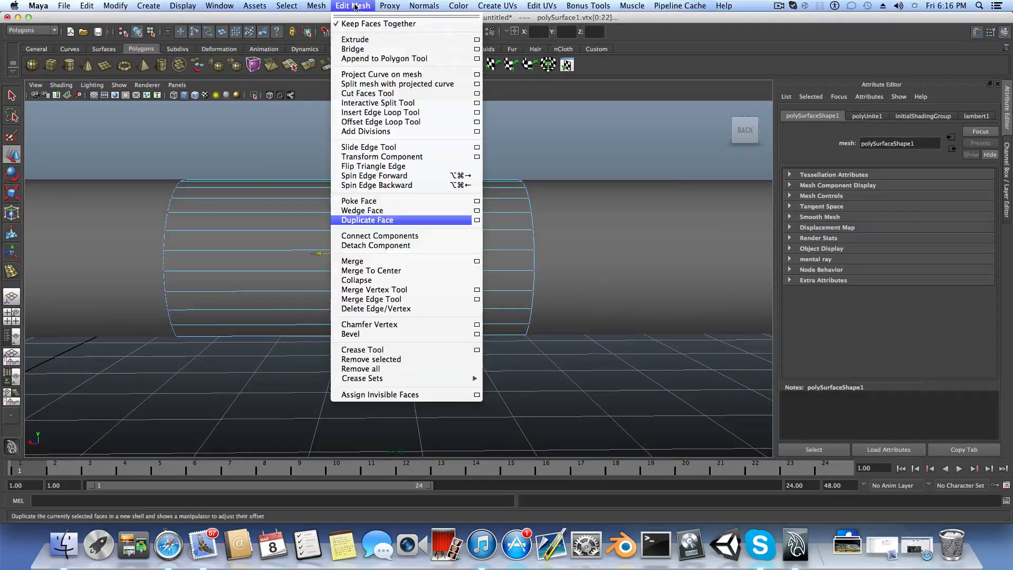
click(371, 264)
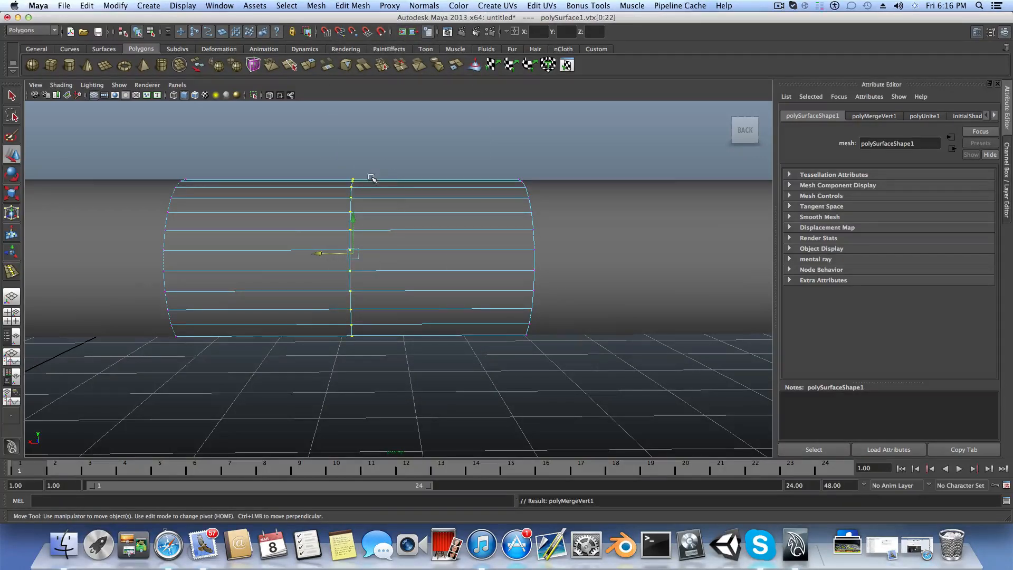
Step: Check the merge by moving a single seam vertex, undo the move and return to object mode
alt+right_drag(349, 192, 413, 203)
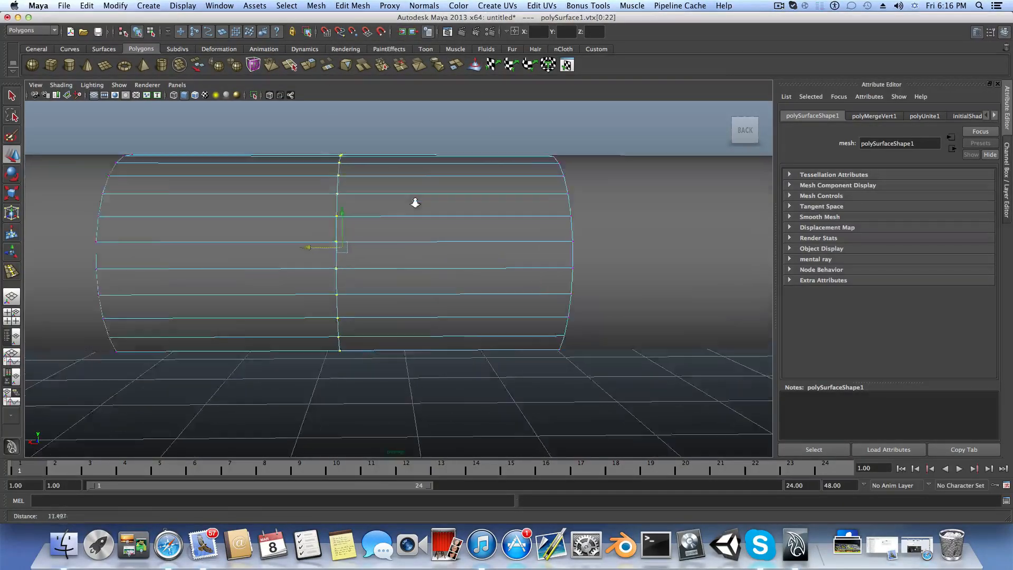
alt+middle_drag(414, 204, 439, 222)
click(384, 223)
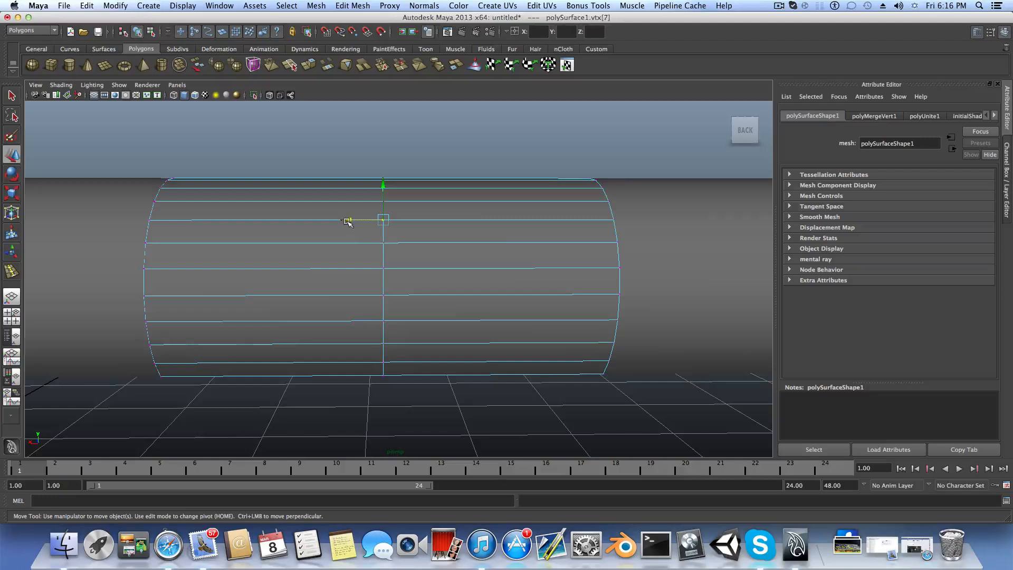
drag(350, 220, 374, 247)
key(z)
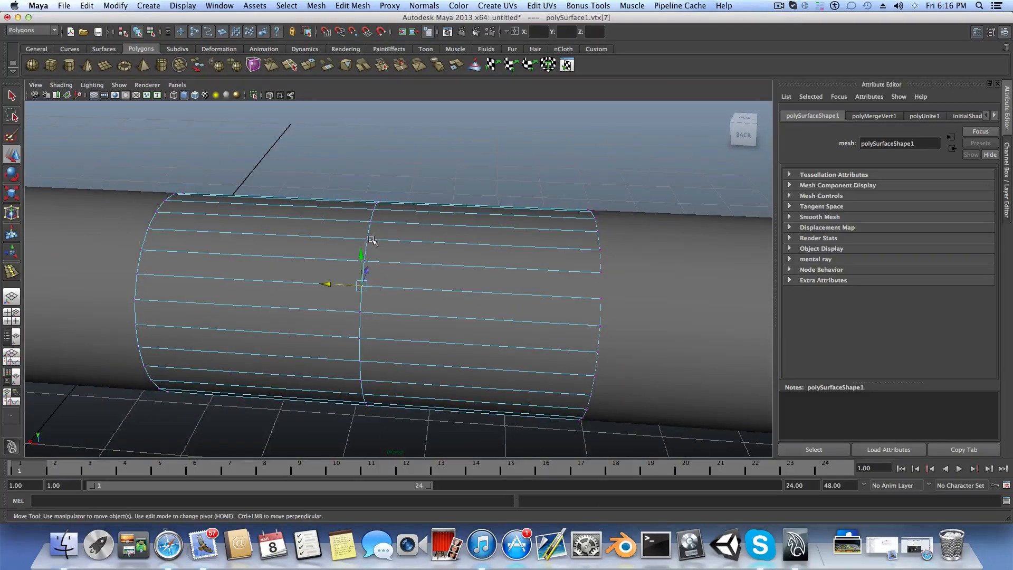
key(F8)
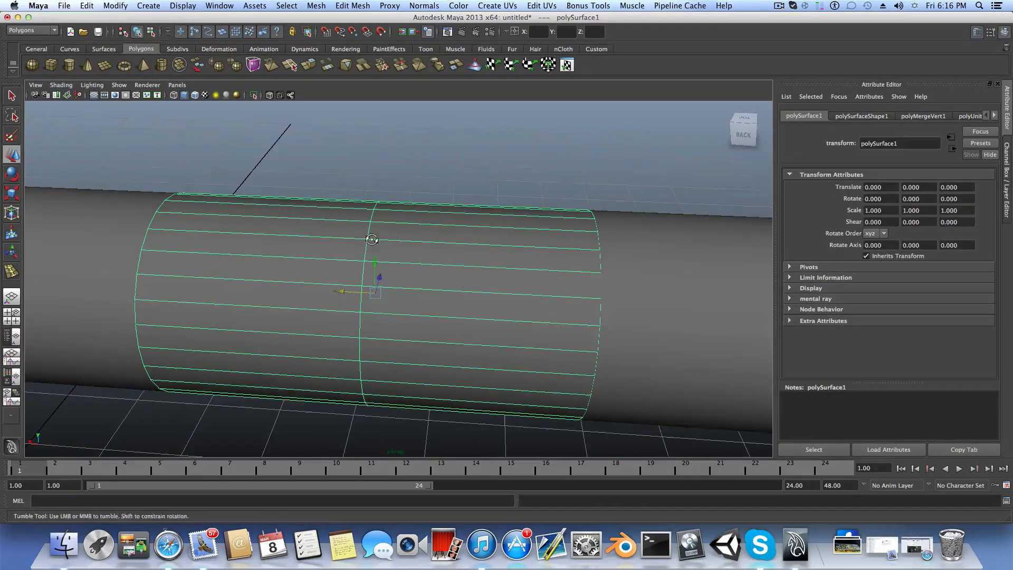
Step: Switch the merged mesh to edge mode and insert an edge loop around the middle of each of its two halves
alt+drag(372, 239, 493, 217)
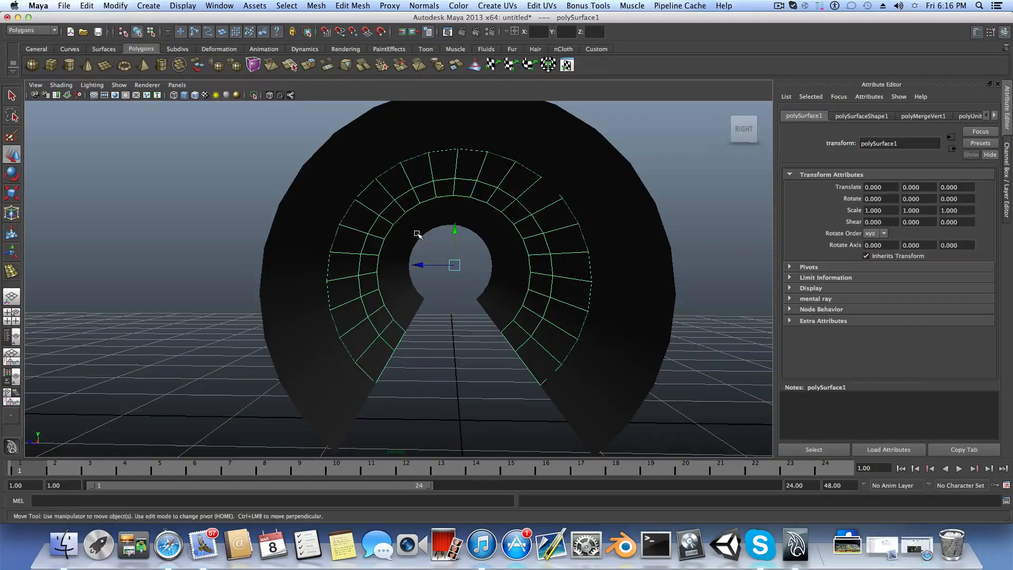
alt+drag(417, 233, 302, 249)
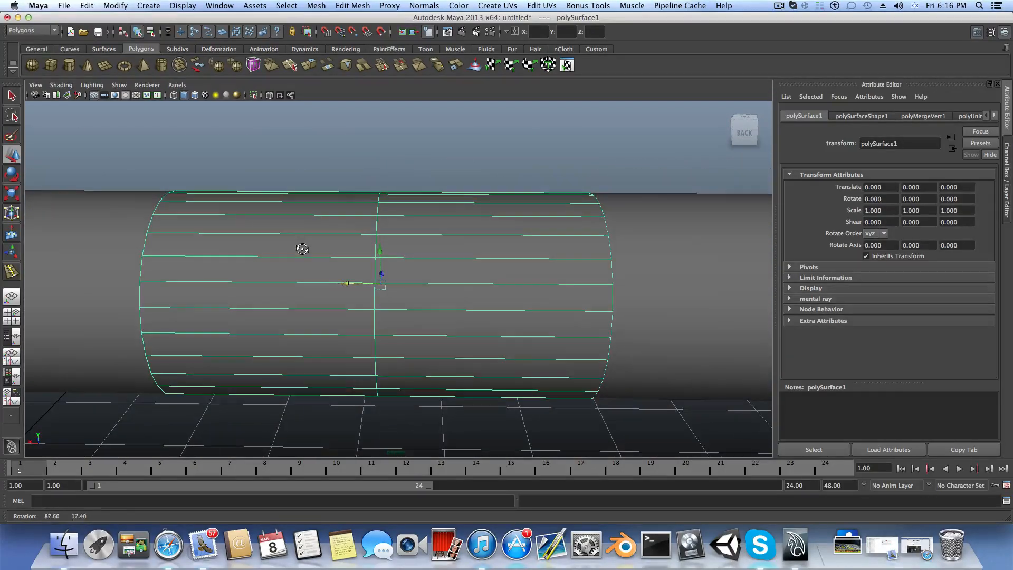
scroll(324, 244, down, 2)
alt+middle_drag(323, 244, 355, 231)
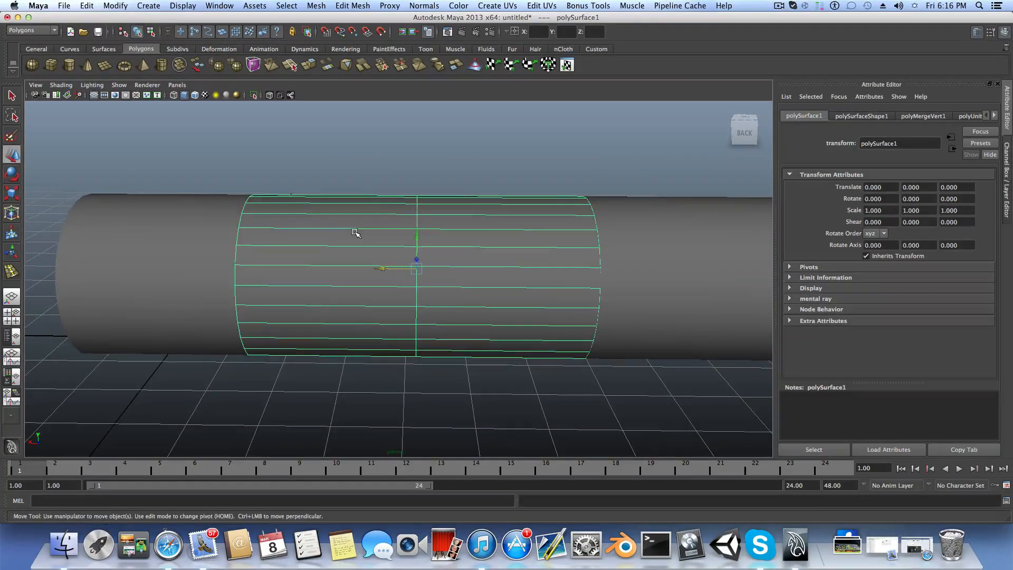
right_drag(356, 233, 353, 213)
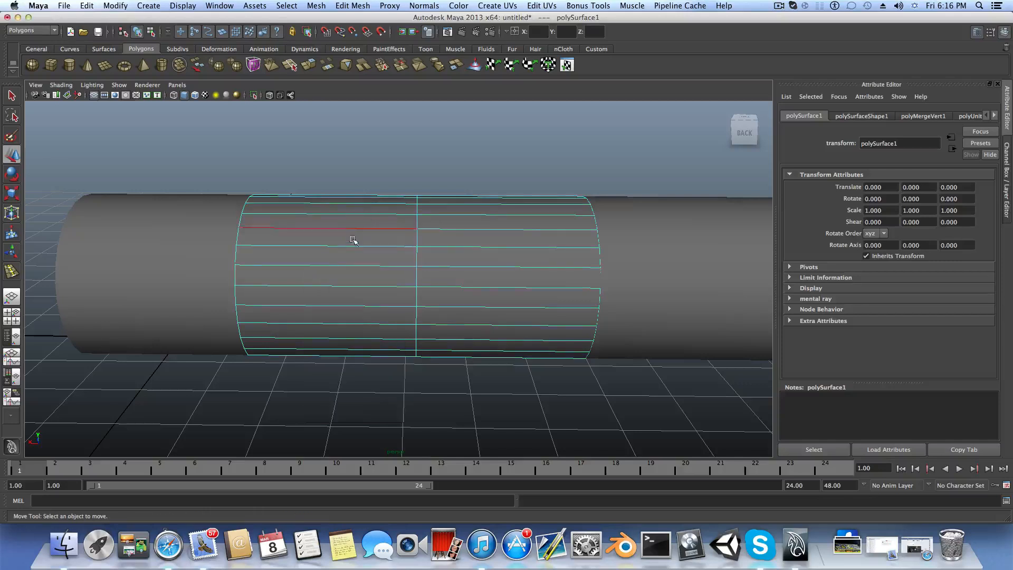
click(347, 229)
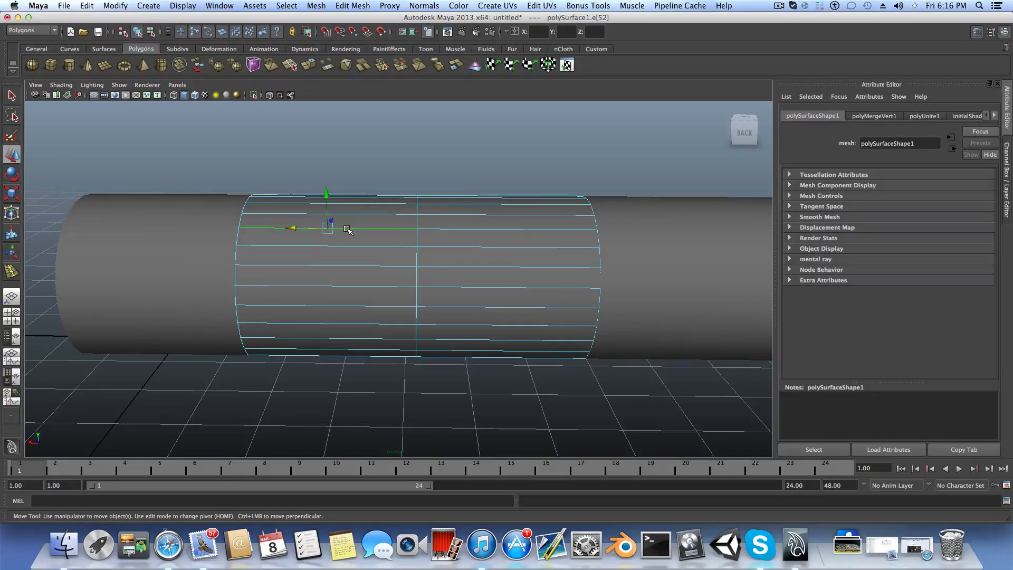
shift+right_drag(347, 229, 372, 254)
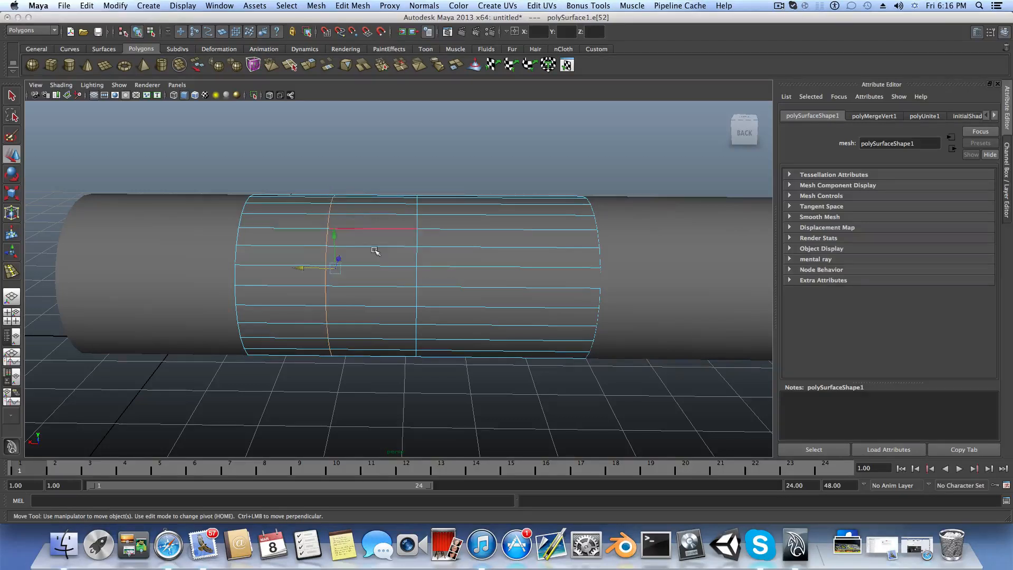
click(469, 228)
shift+right_drag(478, 218, 464, 248)
alt+drag(464, 248, 447, 228)
Step: Insert four more edge loops midway through the remaining bands, dividing the merged mesh into eight bands along its length
right_drag(347, 295, 351, 293)
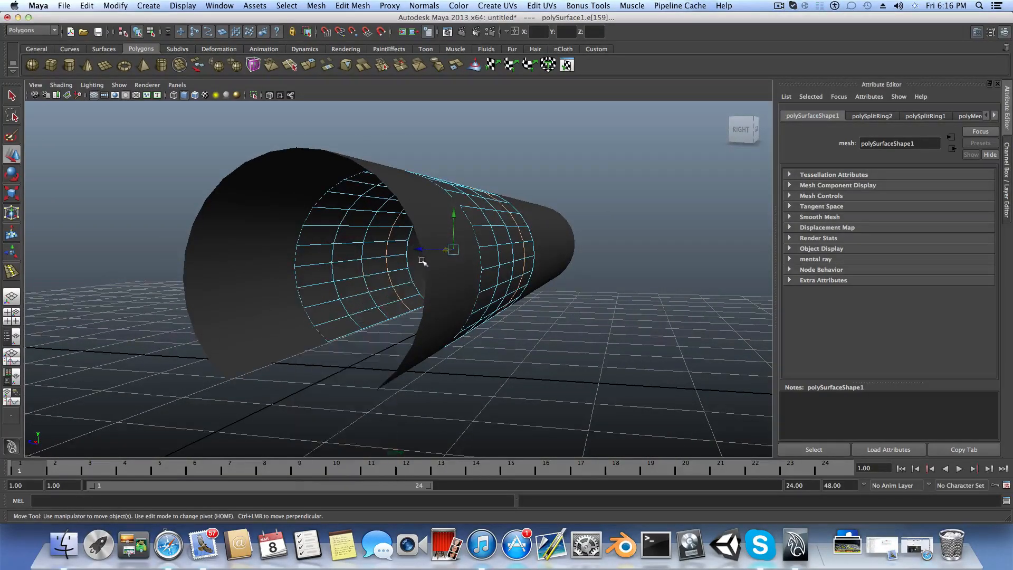
alt+drag(422, 261, 312, 242)
right_drag(259, 215, 332, 240)
click(260, 218)
click(338, 215)
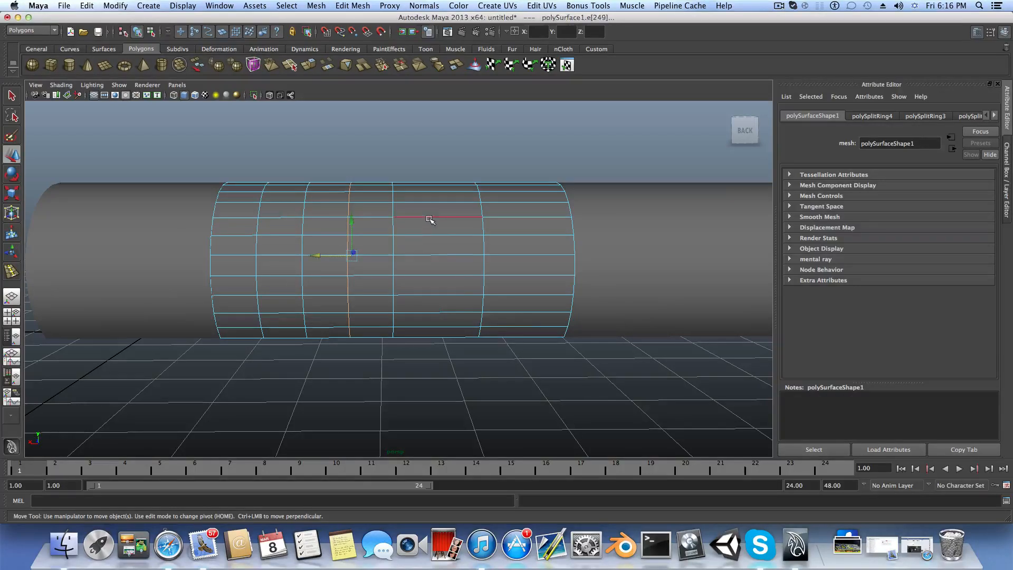
right_drag(431, 220, 506, 245)
click(503, 218)
alt+drag(505, 244, 342, 298)
Step: In face mode, select a rectangular frame of faces around the border of one inner side wall of the merged mesh
right_drag(339, 322, 339, 346)
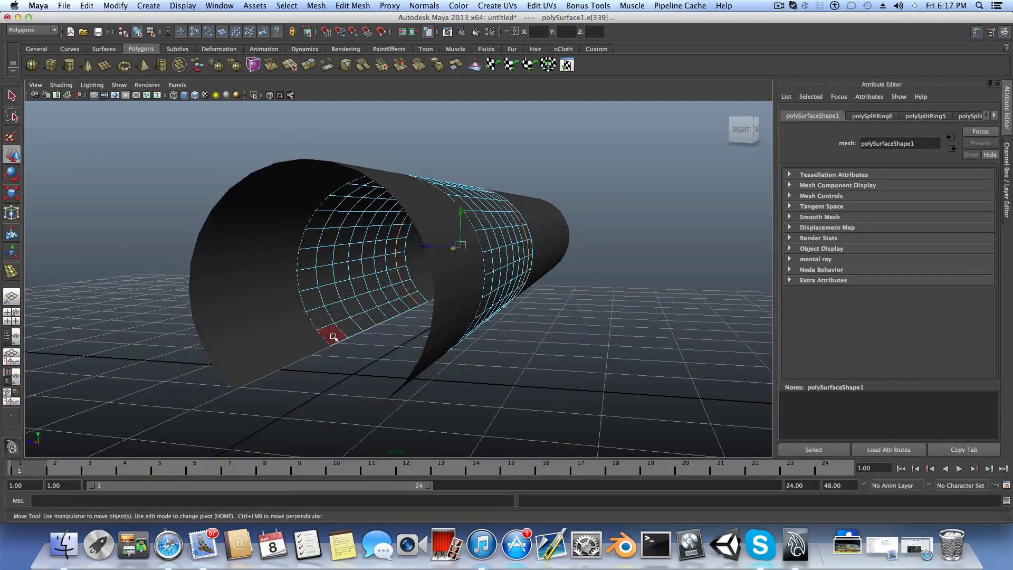
click(330, 335)
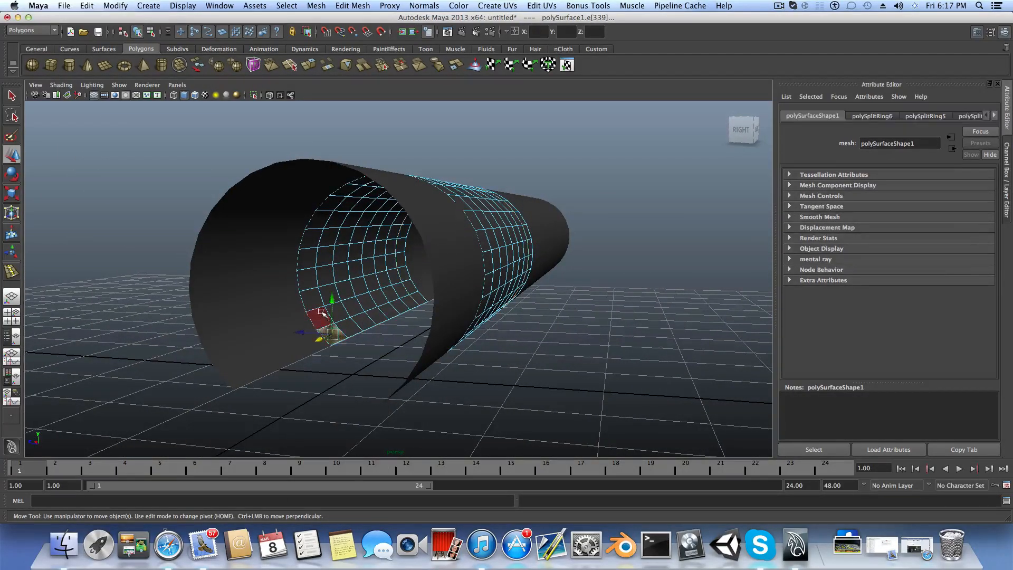
shift+double_click(313, 240)
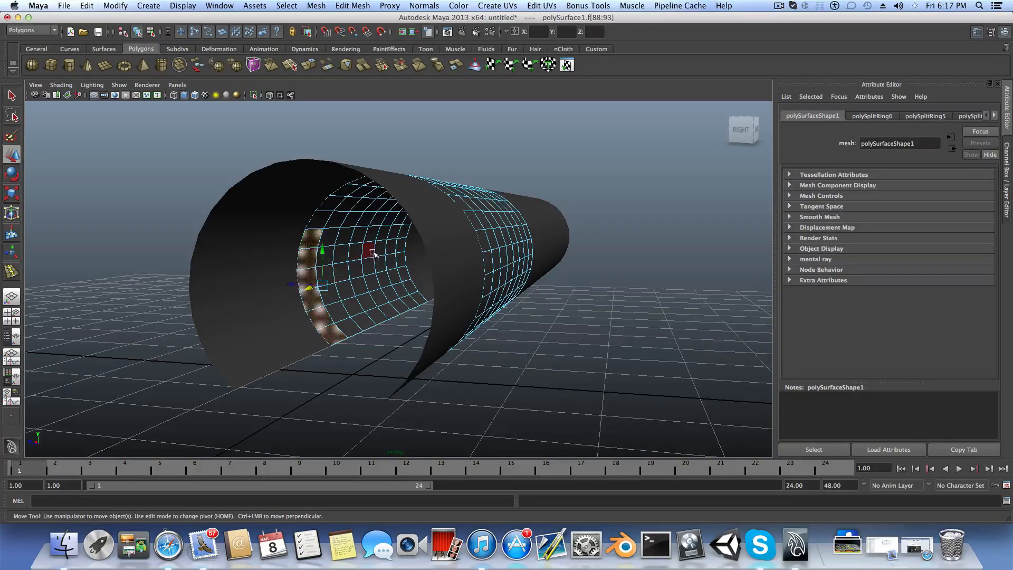
shift+double_click(403, 235)
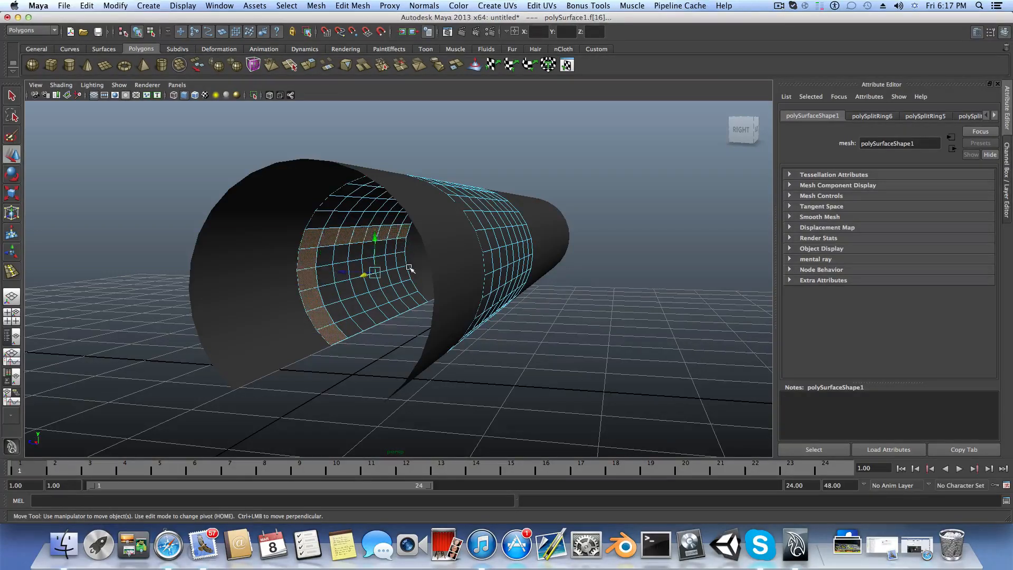
shift+double_click(417, 298)
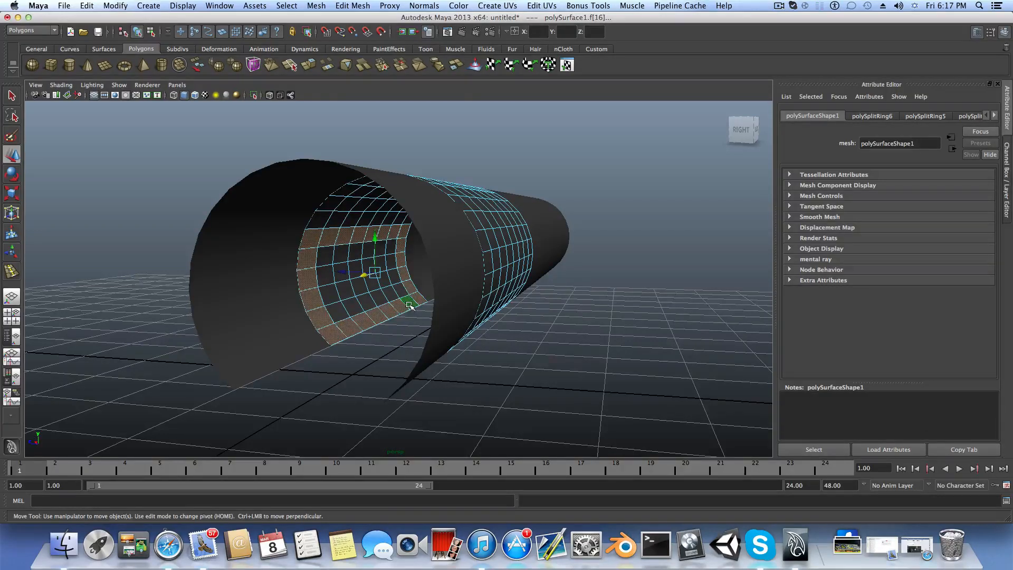
alt+drag(410, 305, 450, 288)
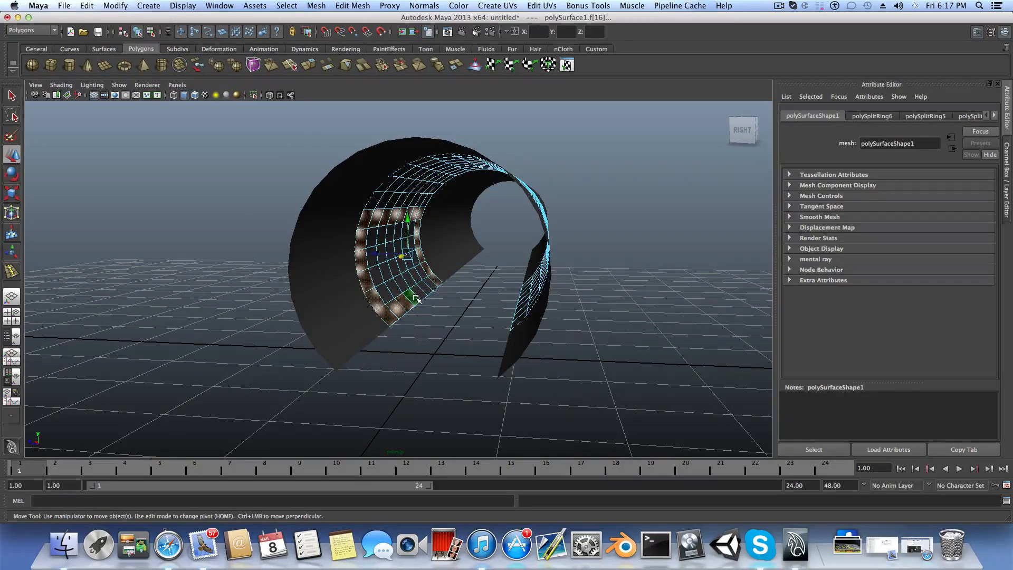
alt+drag(427, 294, 437, 284)
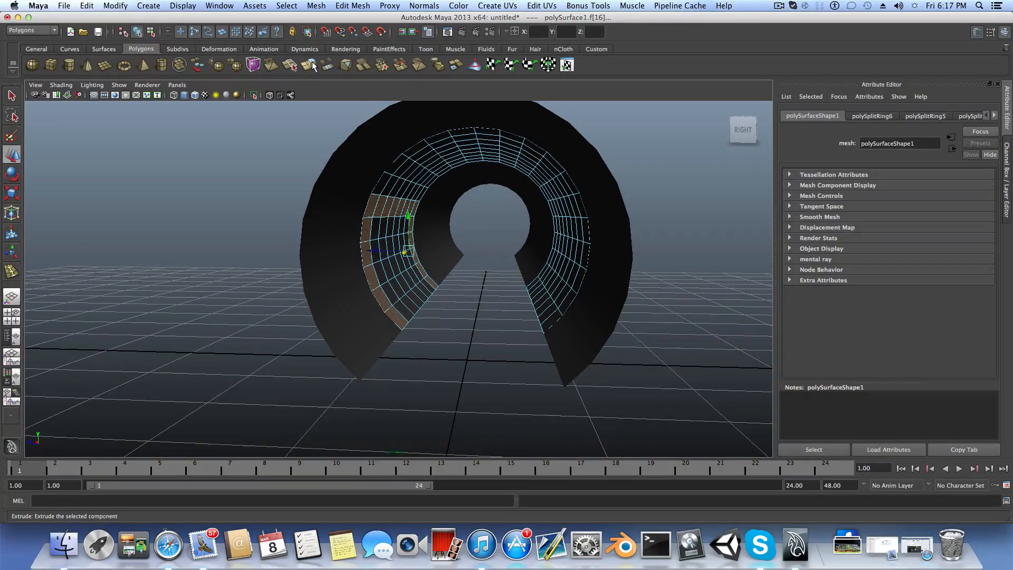
Step: Extrude the selected frame of faces about 0.26 units into the tunnel
click(310, 65)
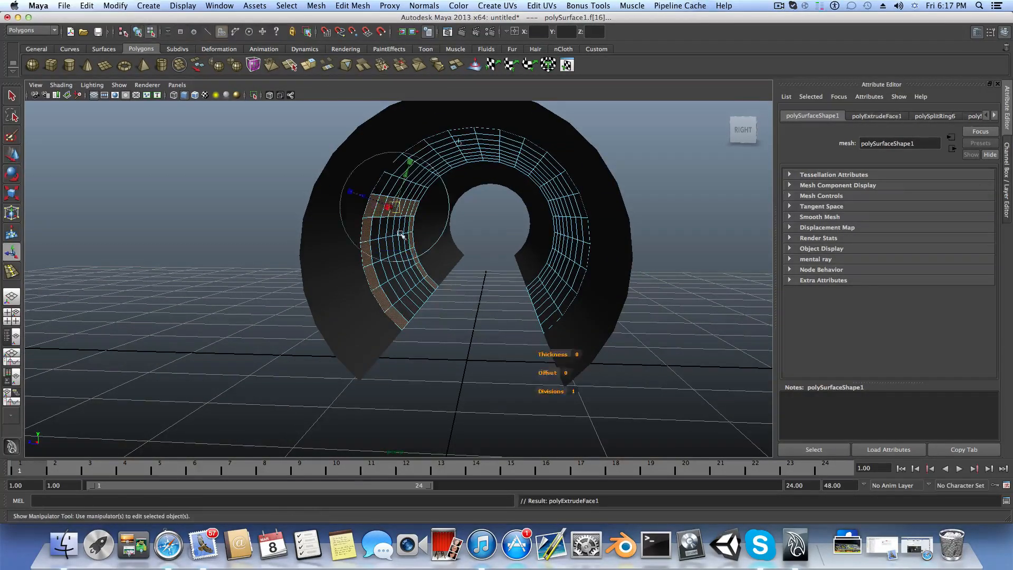
alt+drag(470, 234, 407, 217)
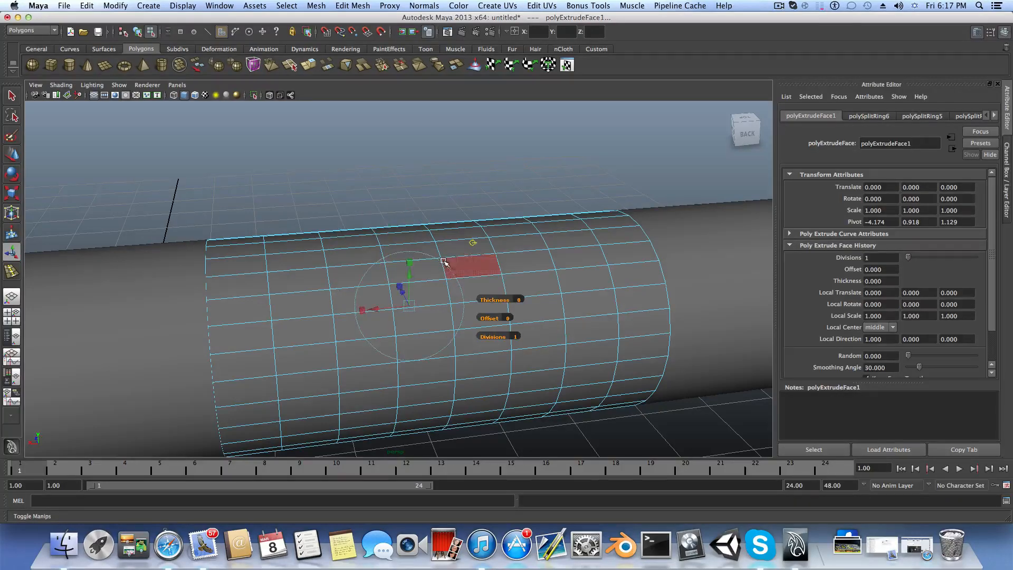
alt+drag(443, 237, 412, 296)
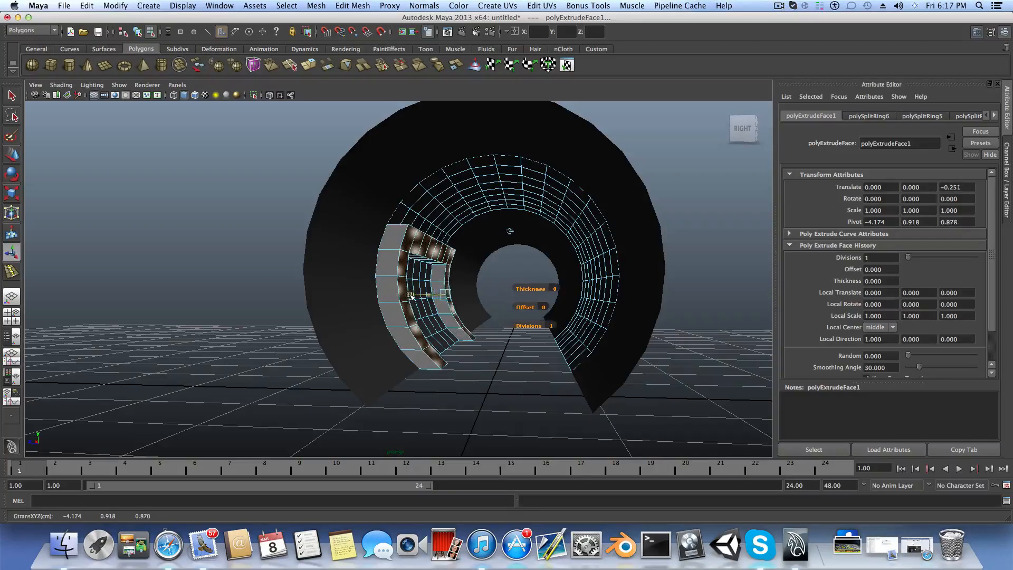
scroll(421, 307, up, 3)
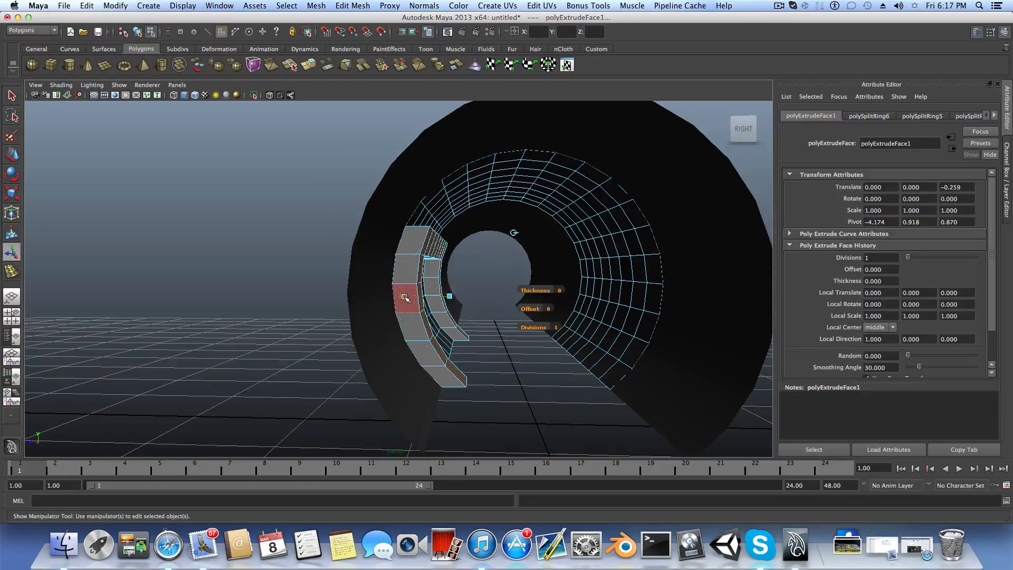
Step: Flatten the extruded frame into a vertical plane by scaling it to about 0.011 along Z, and inspect it from several angles
drag(405, 297, 407, 297)
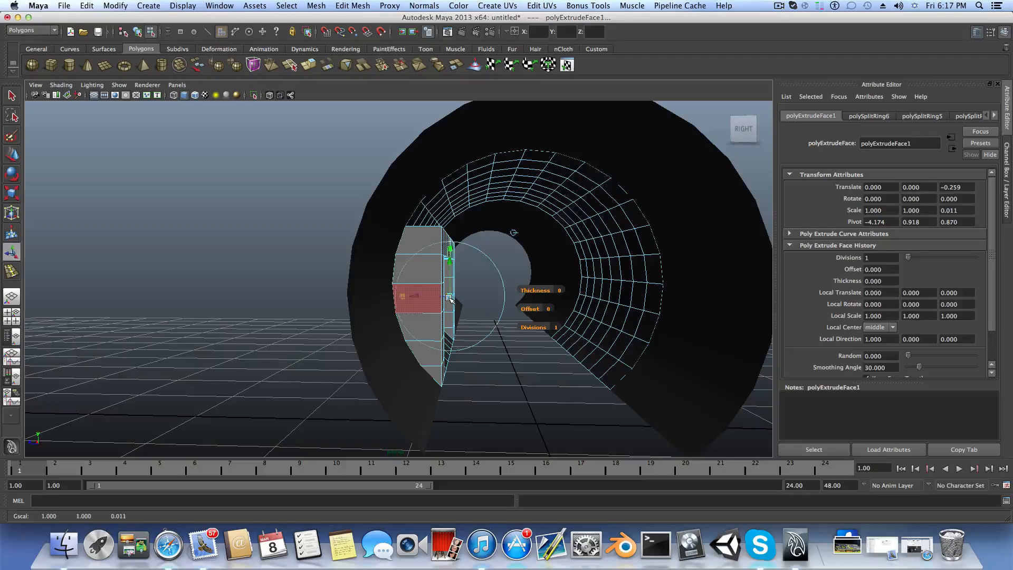
alt+drag(449, 299, 421, 335)
alt+right_drag(420, 335, 440, 320)
alt+drag(408, 273, 450, 328)
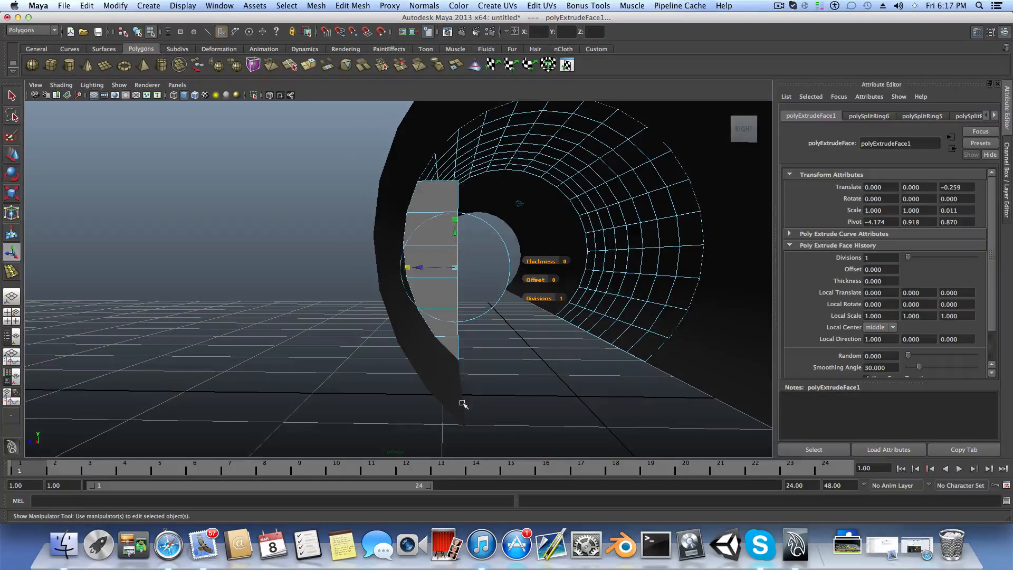
alt+drag(463, 384, 458, 386)
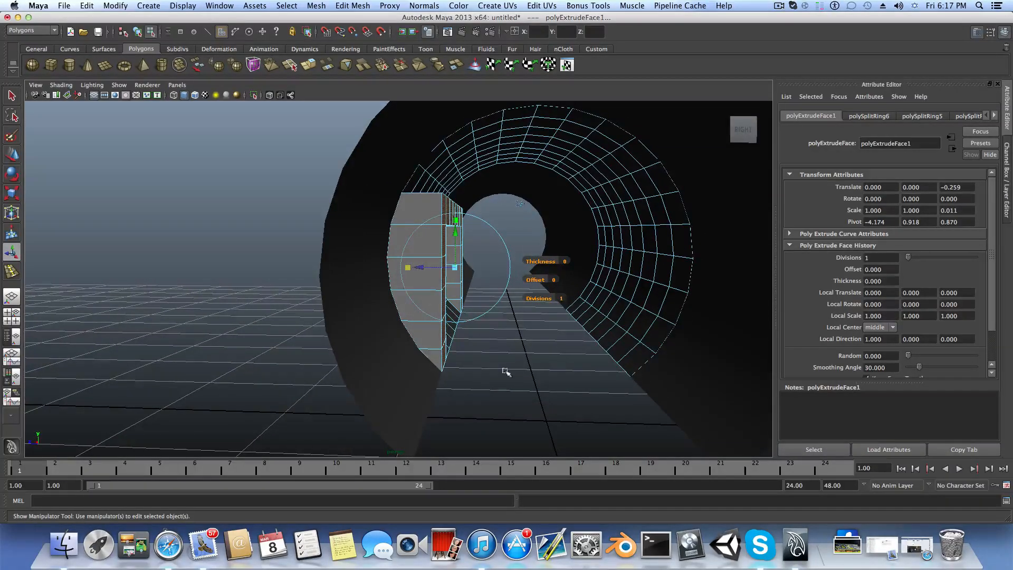
alt+drag(526, 332, 495, 340)
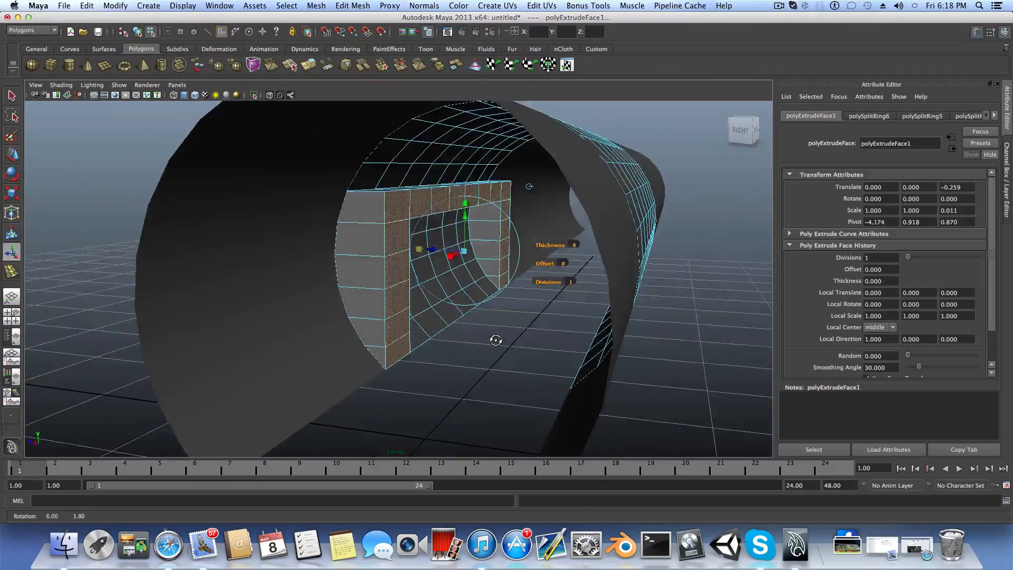
click(415, 332)
shift+click(436, 325)
shift+click(446, 314)
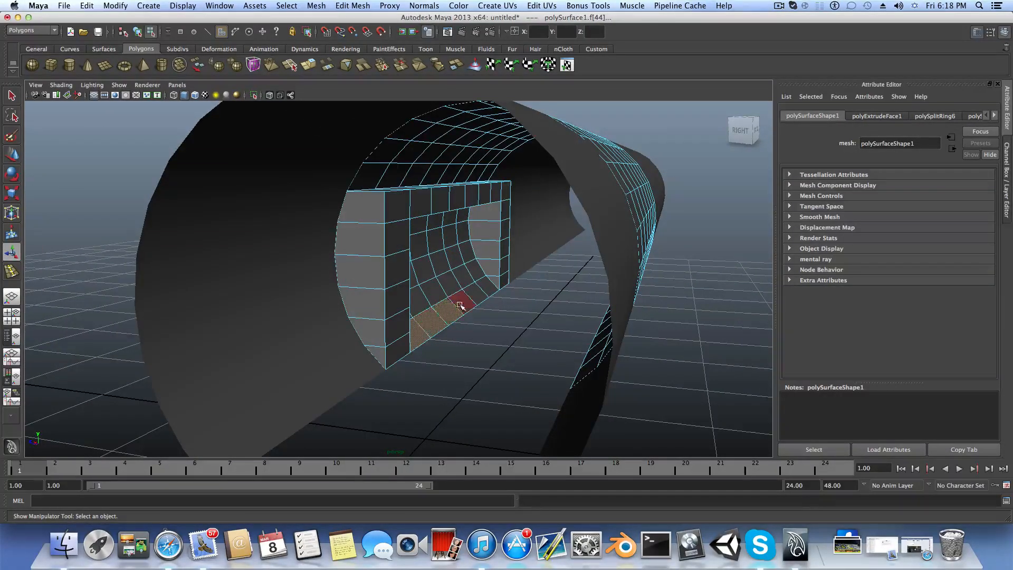
shift+double_click(477, 277)
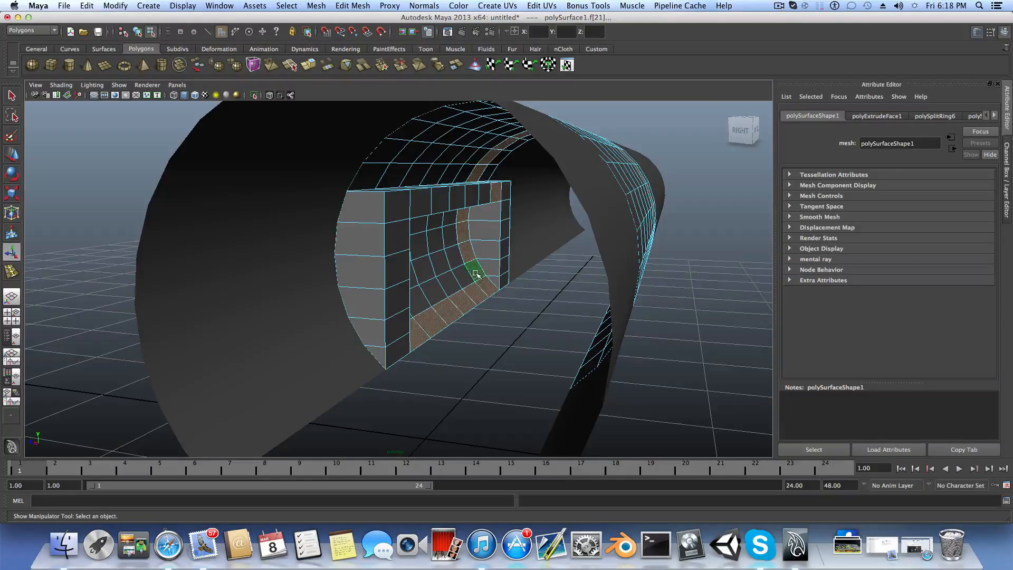
click(476, 274)
Step: Select all wall faces enclosed by the extruded frame, working from outside the tunnel
alt+drag(476, 275, 529, 216)
click(529, 216)
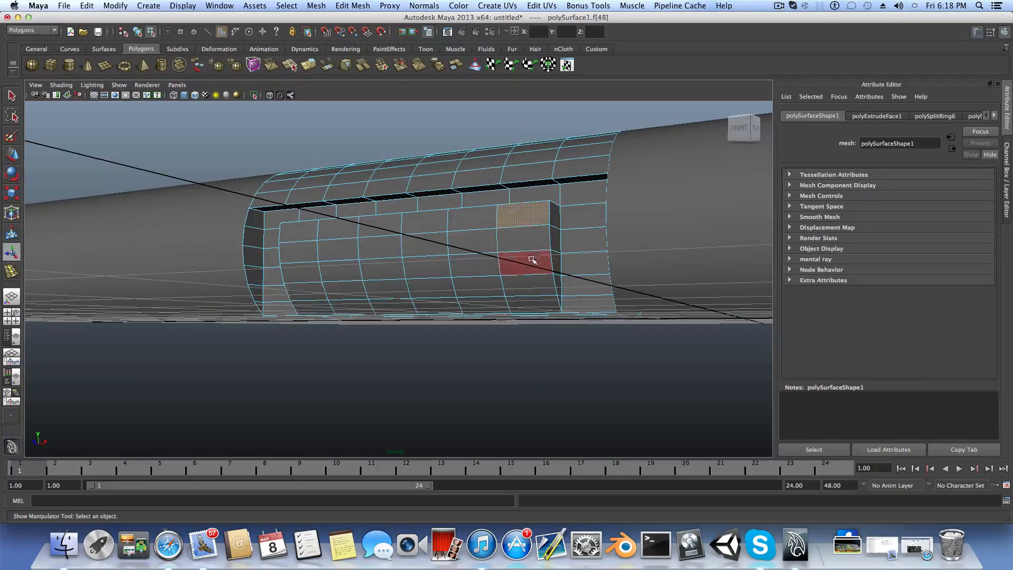
shift+double_click(533, 303)
shift+double_click(310, 230)
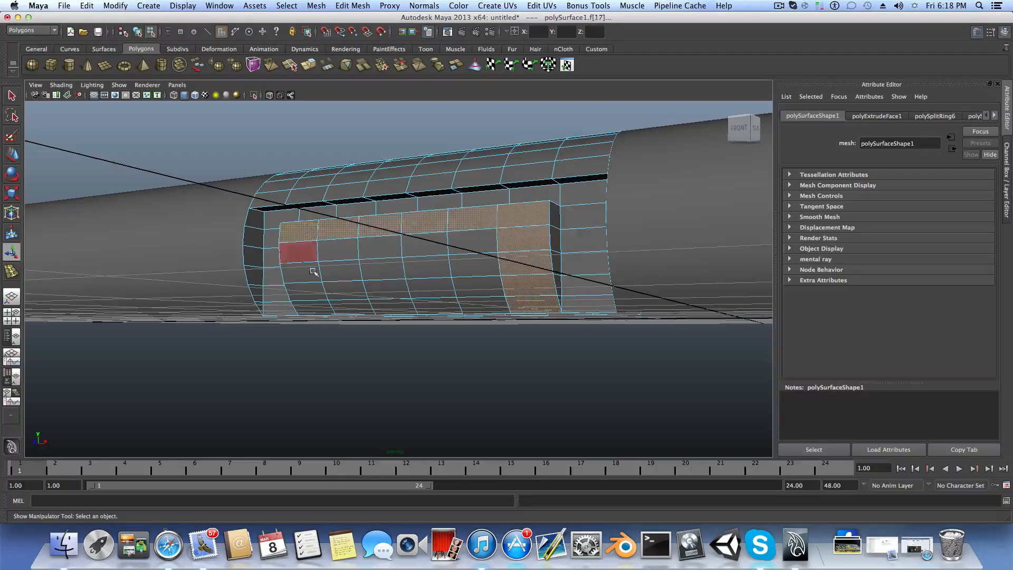
shift+double_click(338, 309)
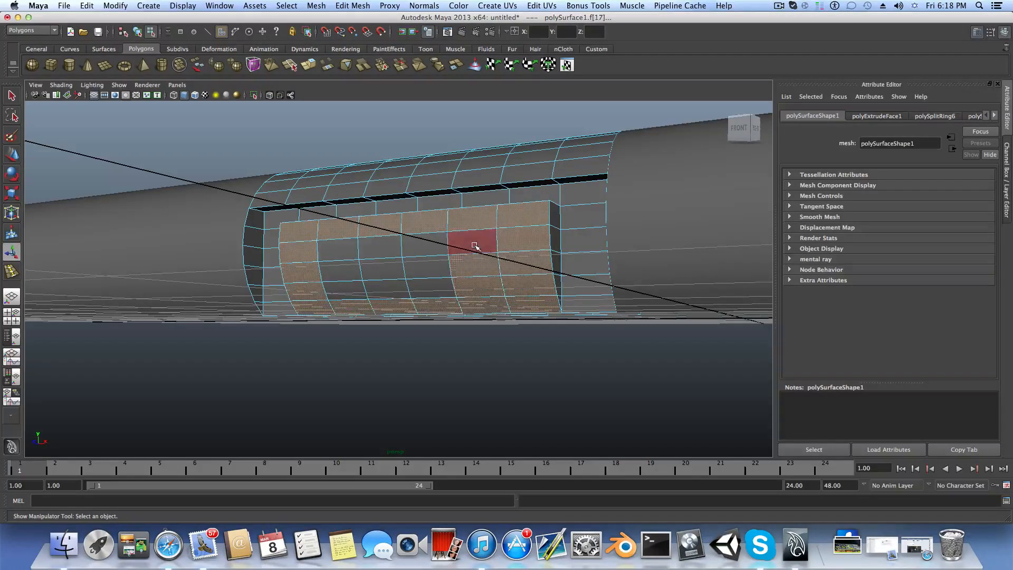
shift+click(406, 247)
shift+click(385, 248)
shift+click(339, 248)
shift+click(338, 269)
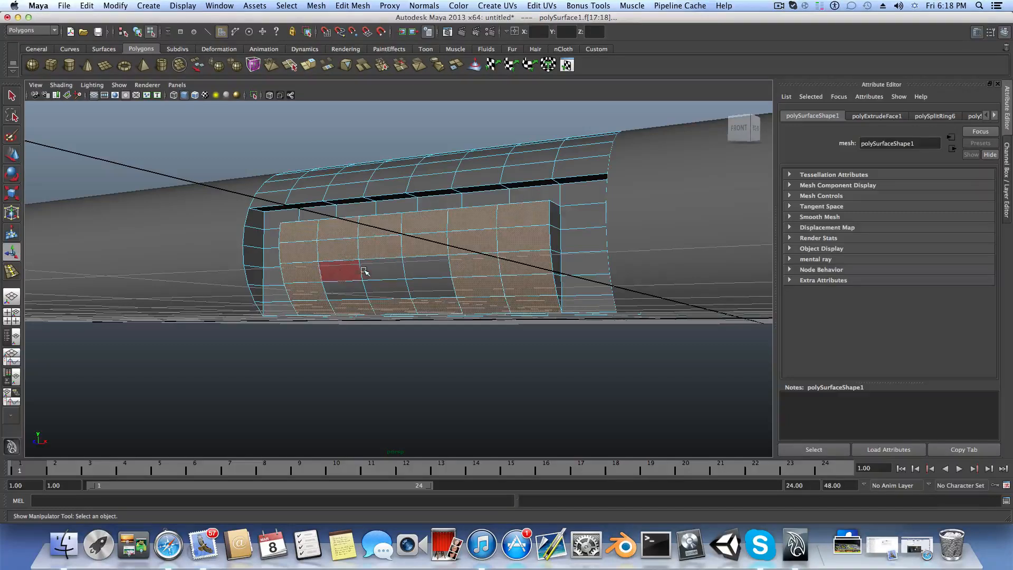
shift+click(375, 269)
shift+click(420, 270)
shift+click(426, 293)
shift+click(379, 293)
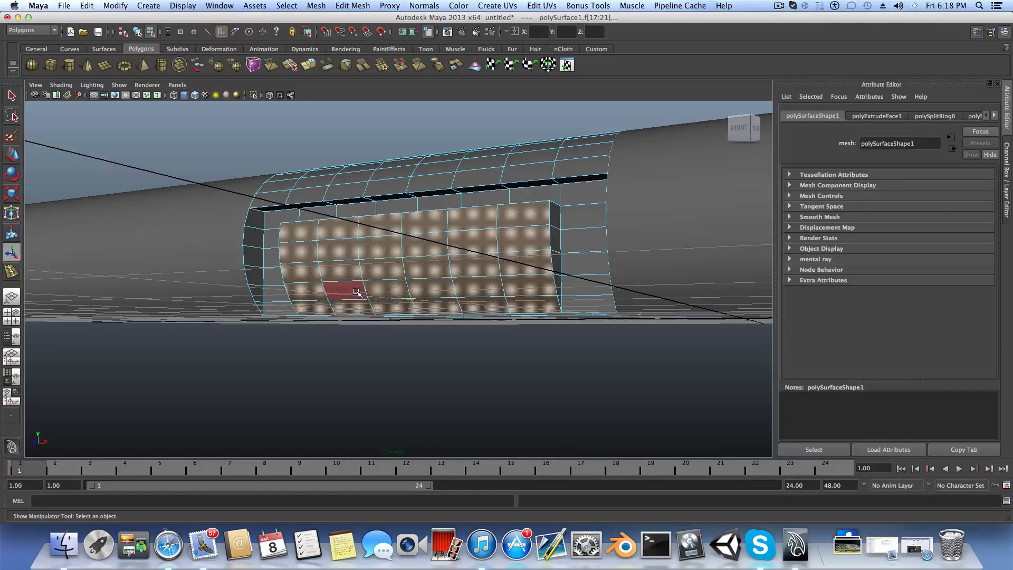
shift+click(355, 293)
Step: Move the enclosed wall faces outward along Z, away from the tunnel, to form a deep side recess
alt+drag(385, 294, 100, 125)
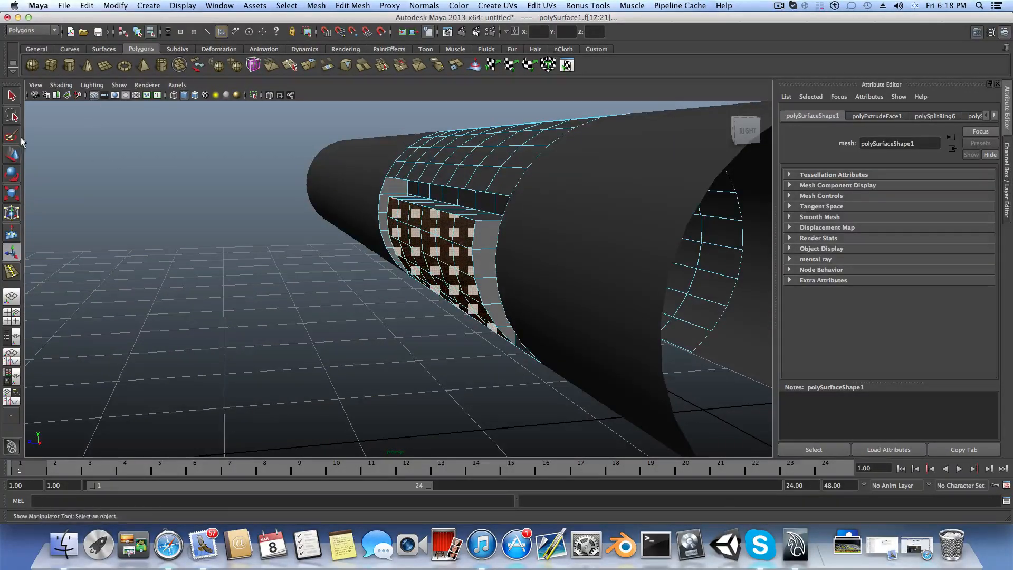
click(12, 155)
drag(405, 261, 557, 301)
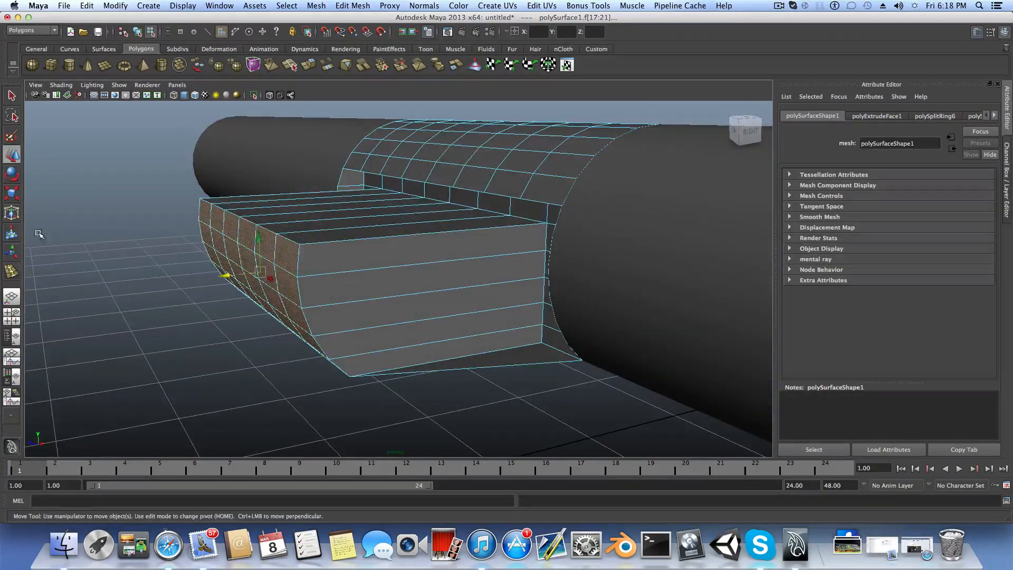
Step: Scale the recess's end faces flat along Z and move them farther out from the tunnel, to about Z 5.64
click(11, 195)
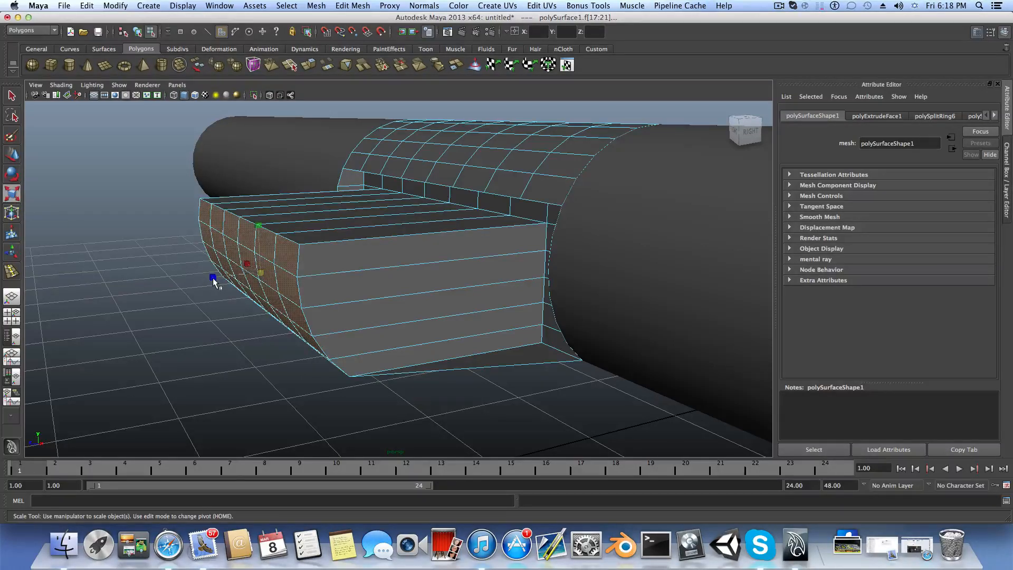
drag(214, 278, 353, 402)
key(w)
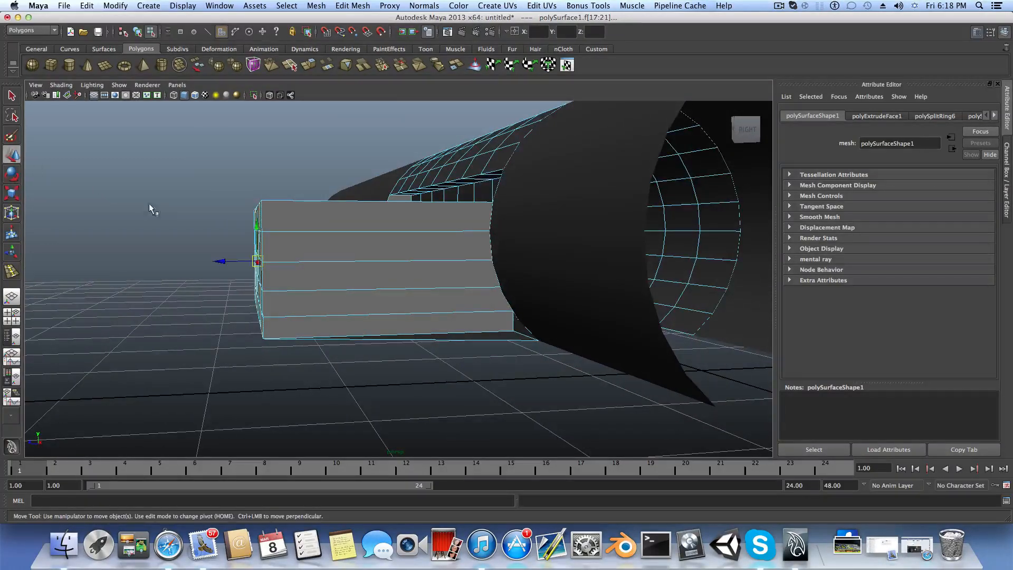
drag(224, 264, 37, 269)
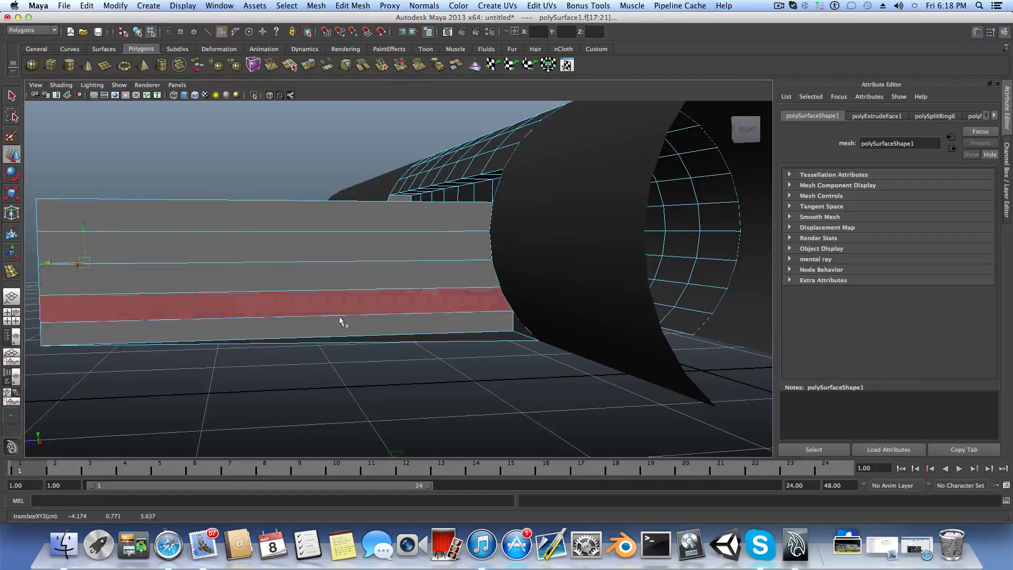
Step: Extract the selected end faces of the side recess into a separate object and return to object mode
alt+middle_drag(339, 316, 517, 291)
alt+drag(517, 290, 425, 296)
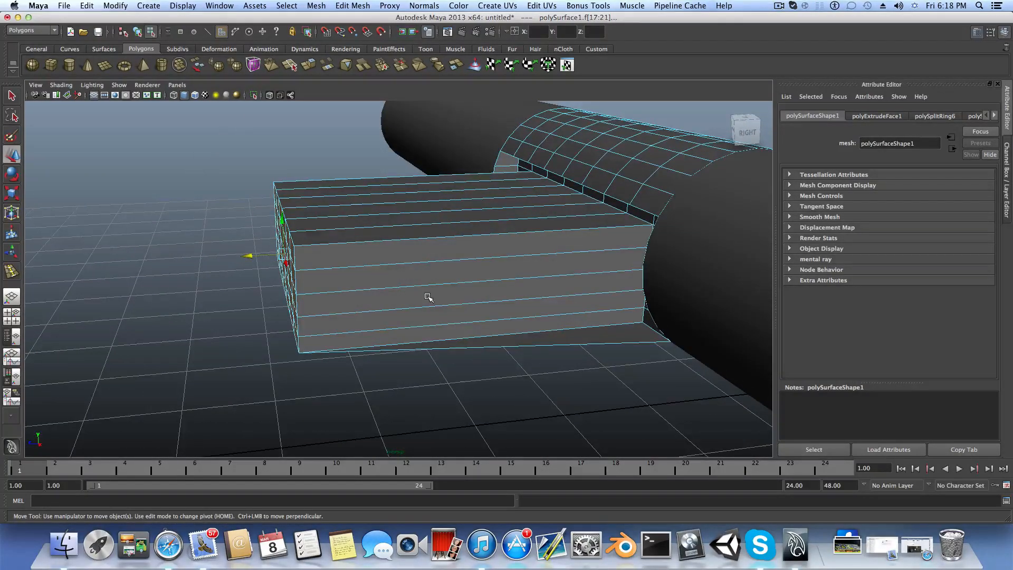
alt+drag(318, 286, 428, 280)
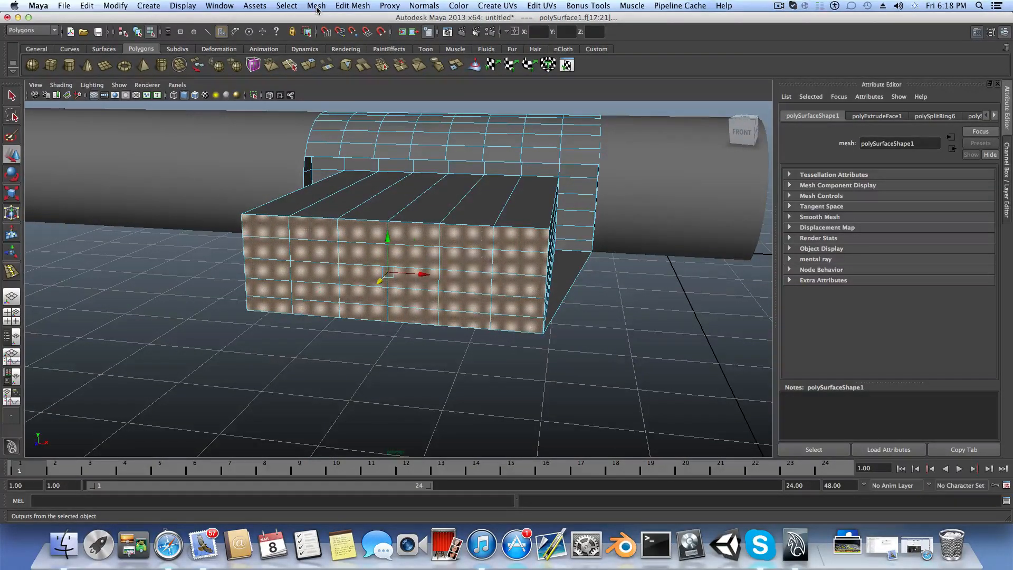
click(353, 7)
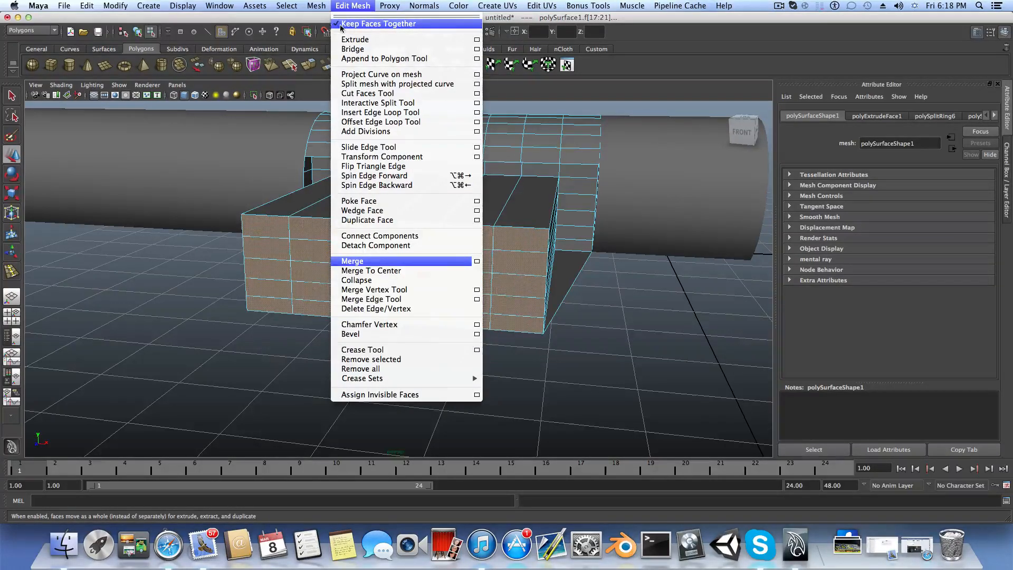
mouse_move(319, 10)
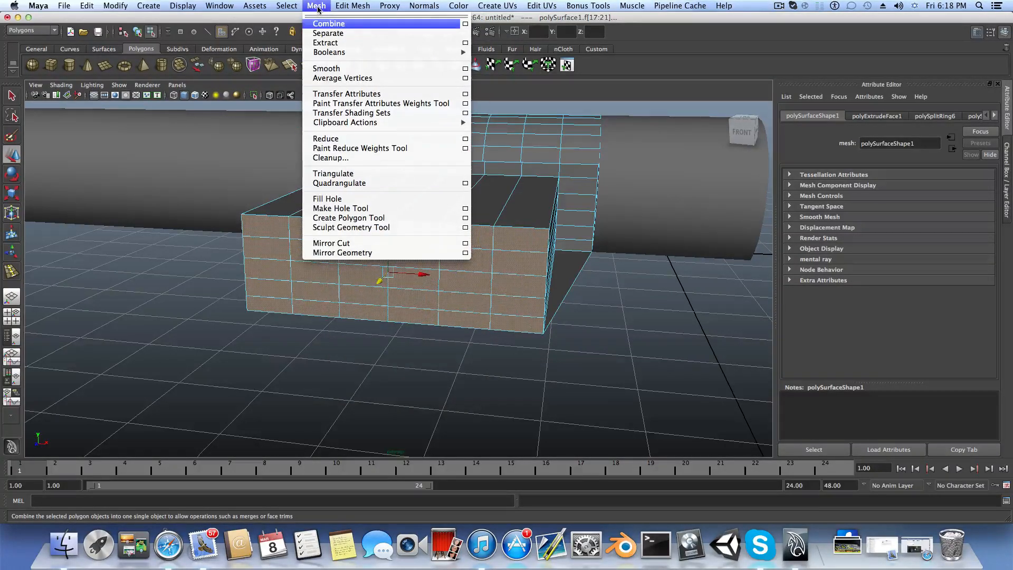
click(327, 43)
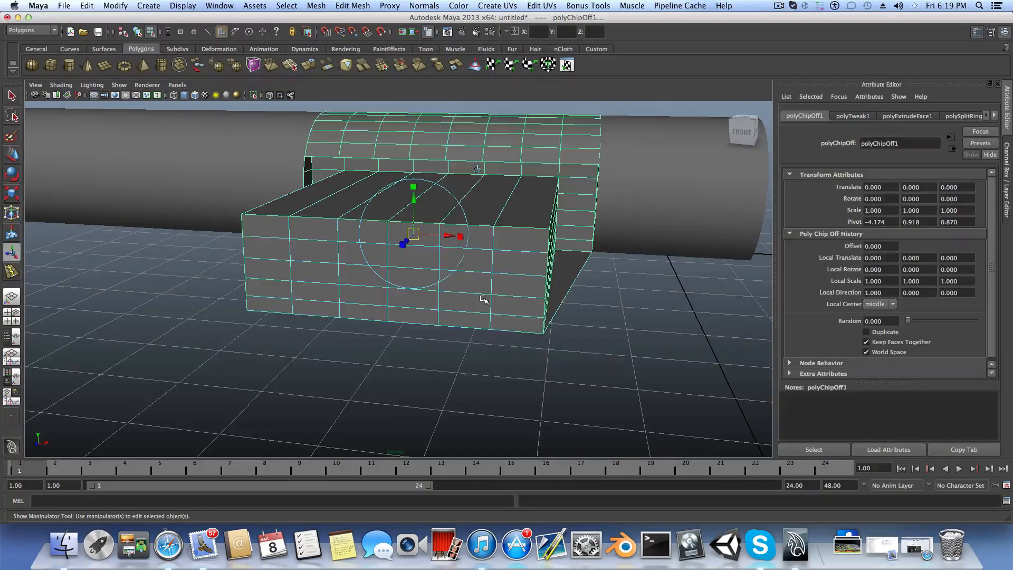
key(F8)
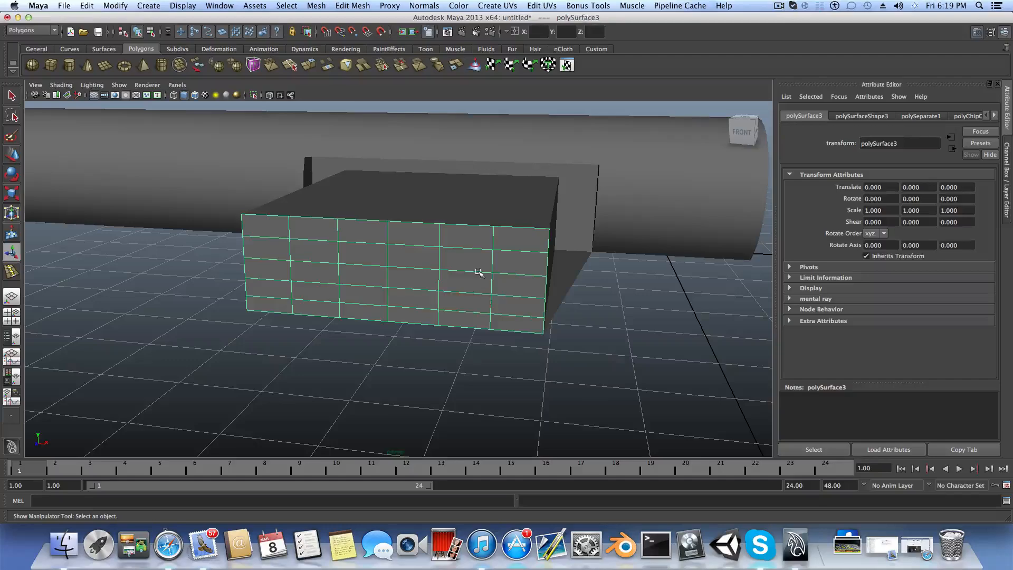
Step: Select the extracted end wall of the side recess and center its pivot
click(484, 205)
click(477, 257)
alt+drag(417, 263, 345, 263)
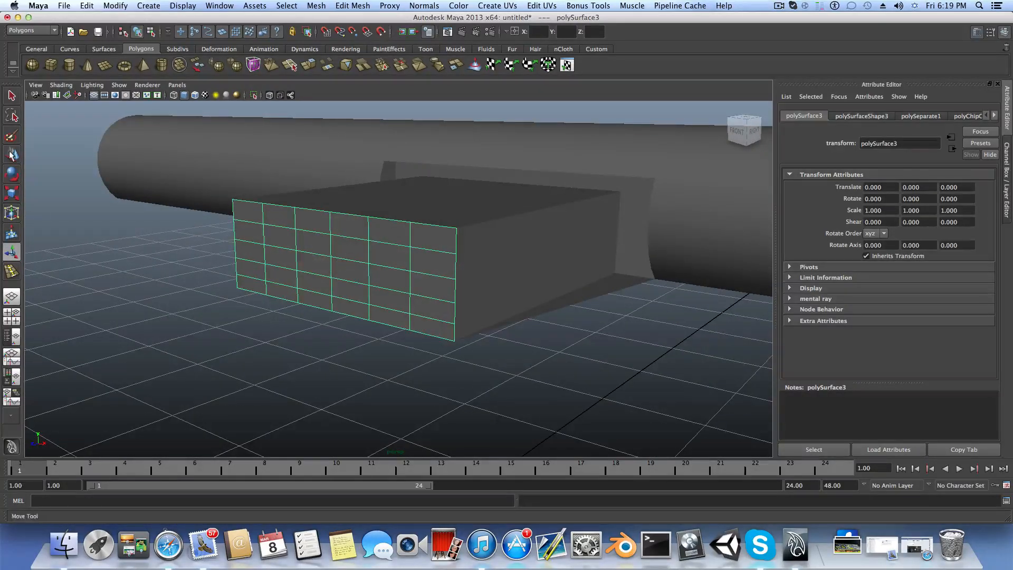
key(w)
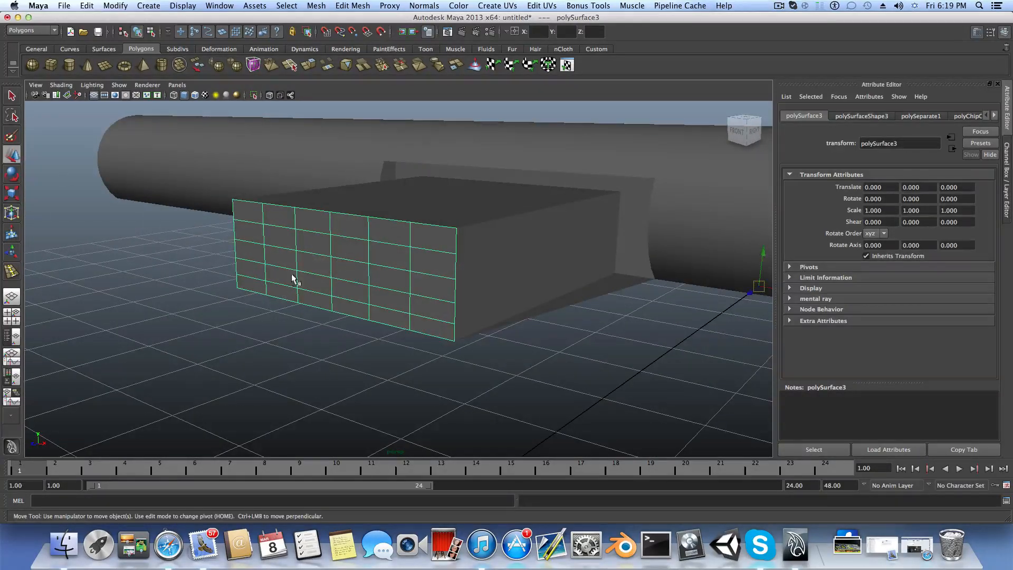
click(116, 5)
click(148, 118)
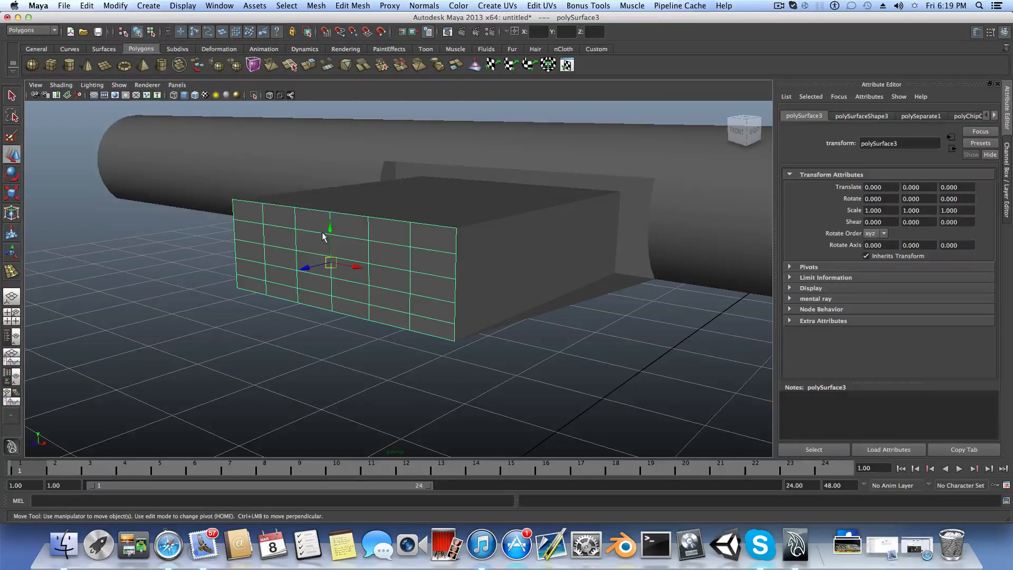
Step: Delete the sloping underside faces of the side recess, selecting them from both sides of the block
click(502, 262)
alt+drag(540, 283, 598, 269)
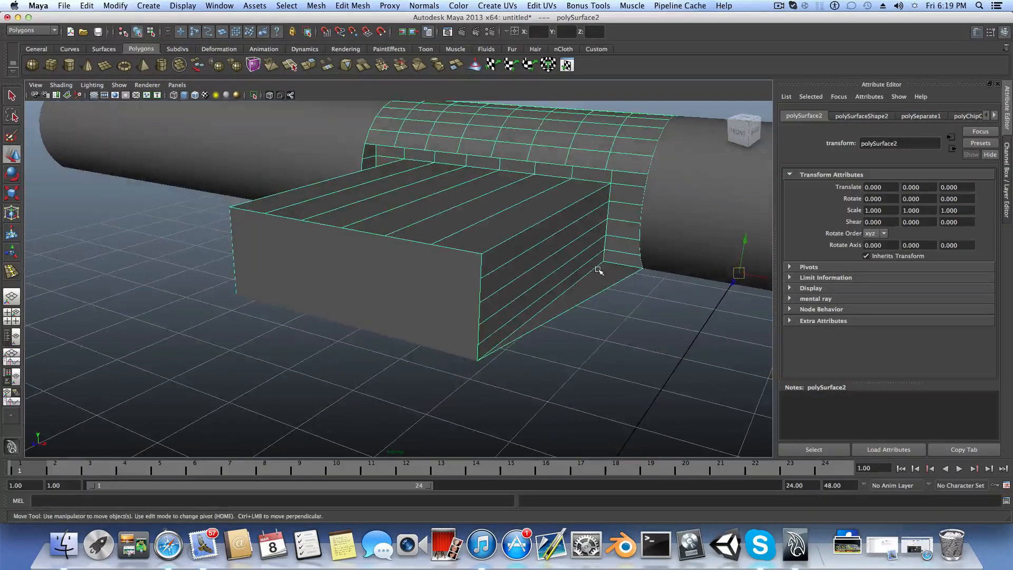
right_drag(598, 269, 594, 294)
click(592, 290)
alt+drag(407, 310, 501, 307)
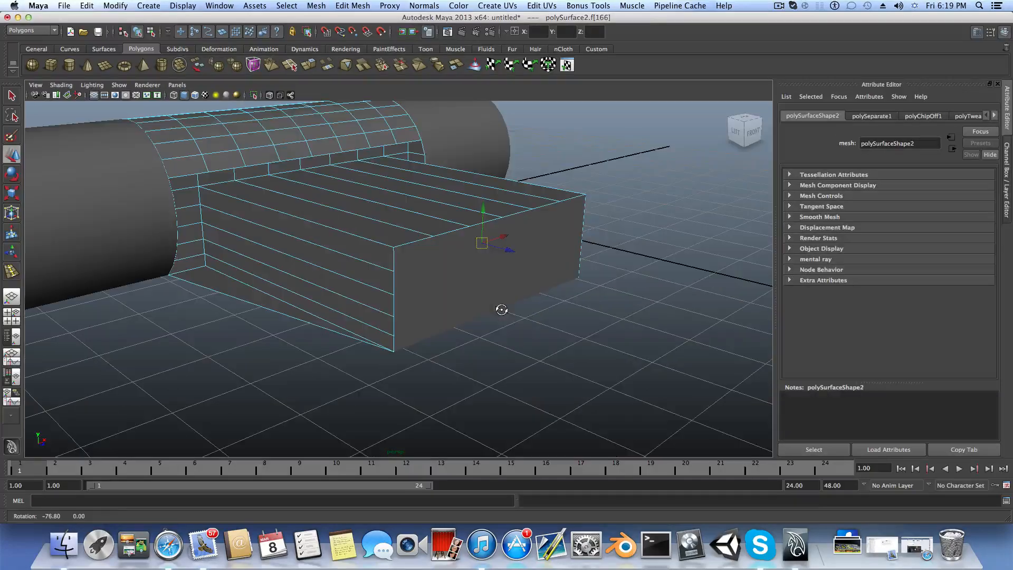
shift+click(221, 285)
alt+drag(328, 317, 515, 294)
key(Delete)
Step: Extrude the near end cylinder's lower open edge 1.735 along world Z to bridge the gap with a flat floor
alt+middle_drag(516, 294, 532, 301)
alt+drag(532, 302, 362, 287)
click(446, 323)
mouse_move(446, 322)
alt+mouse_down()
mouse_move(418, 330)
mouse_move(434, 313)
alt+mouse_up()
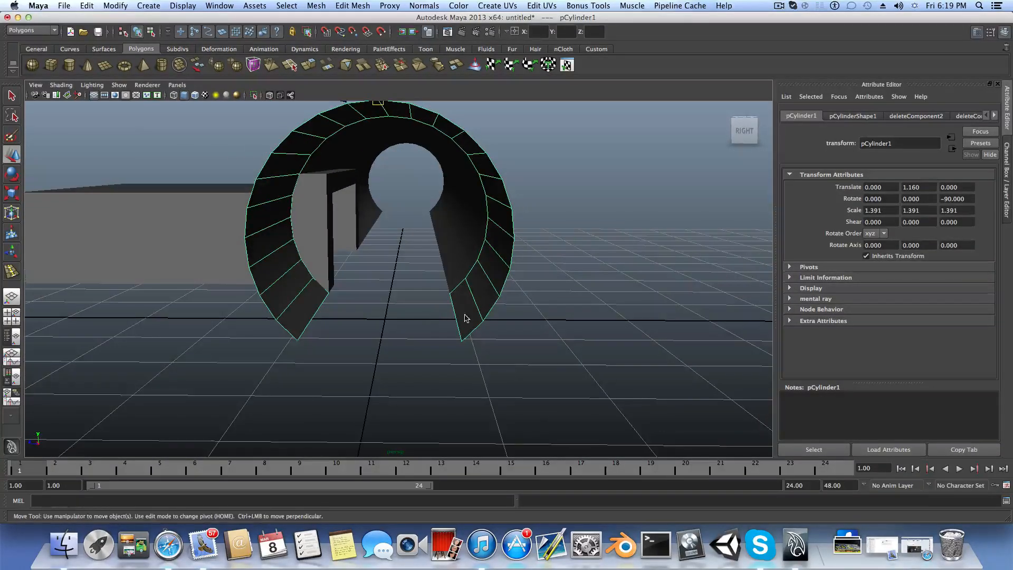
right_drag(465, 316, 471, 294)
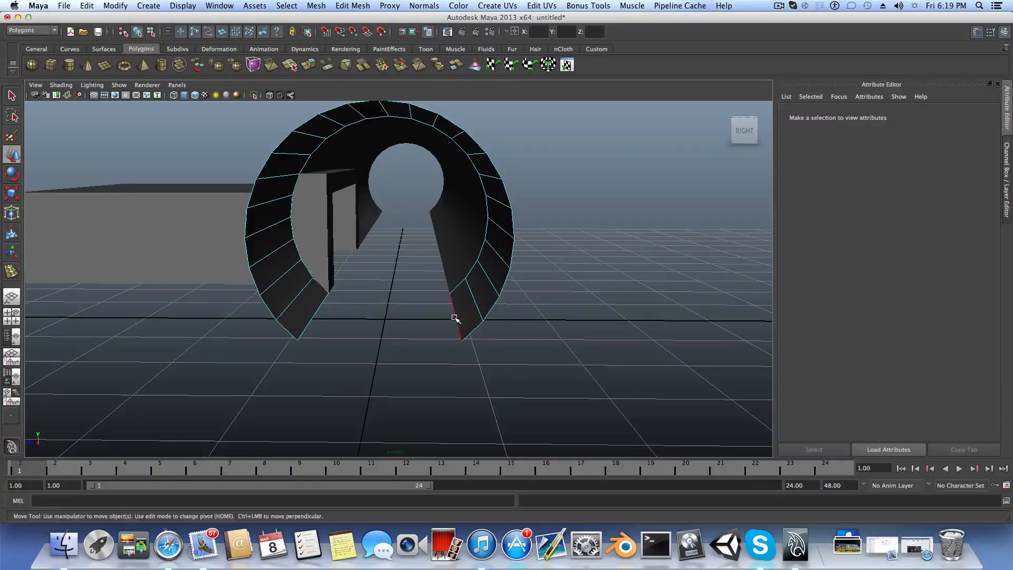
click(457, 320)
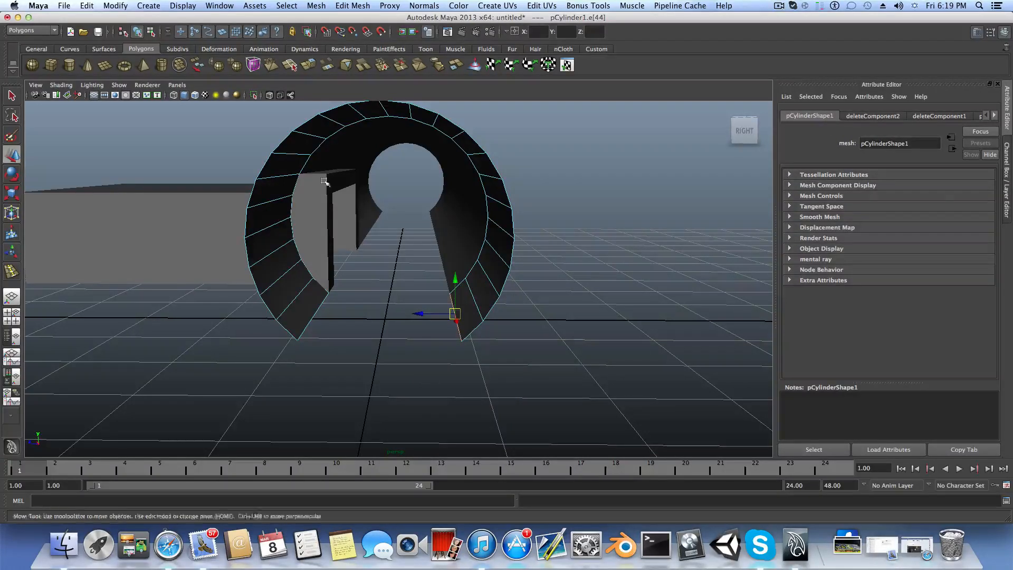
click(308, 65)
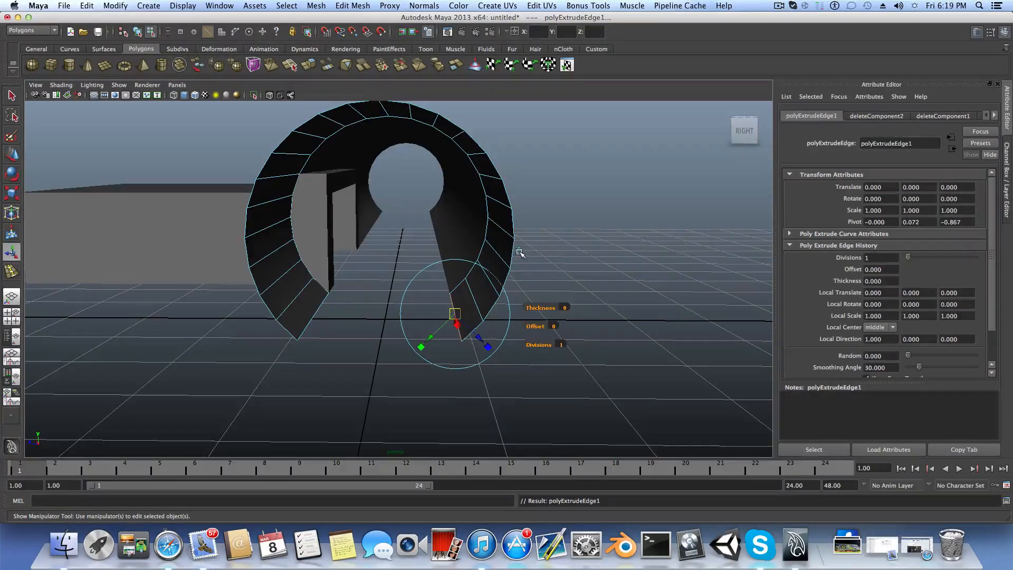
click(455, 314)
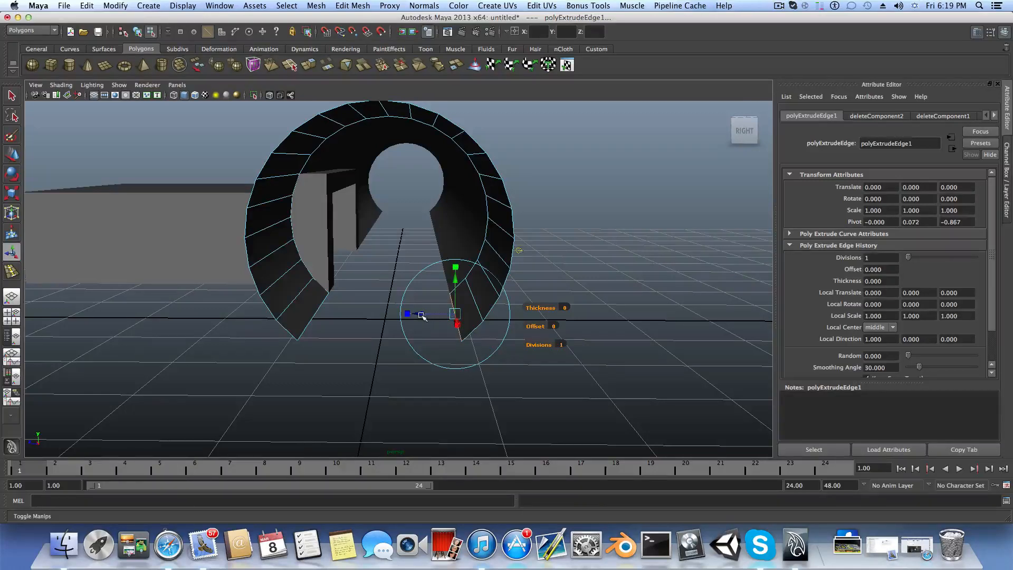
drag(421, 314, 442, 305)
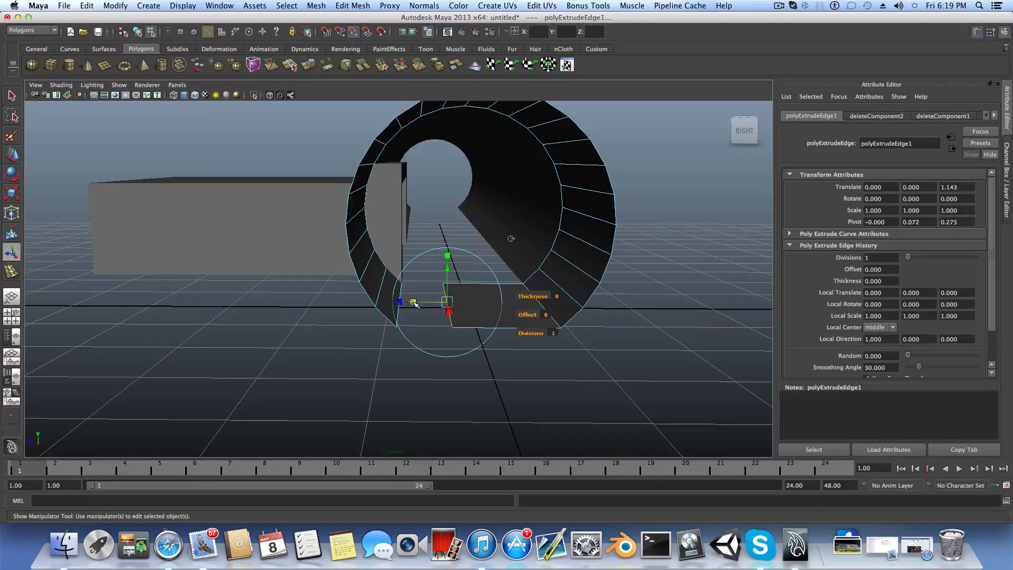
drag(415, 304, 390, 312)
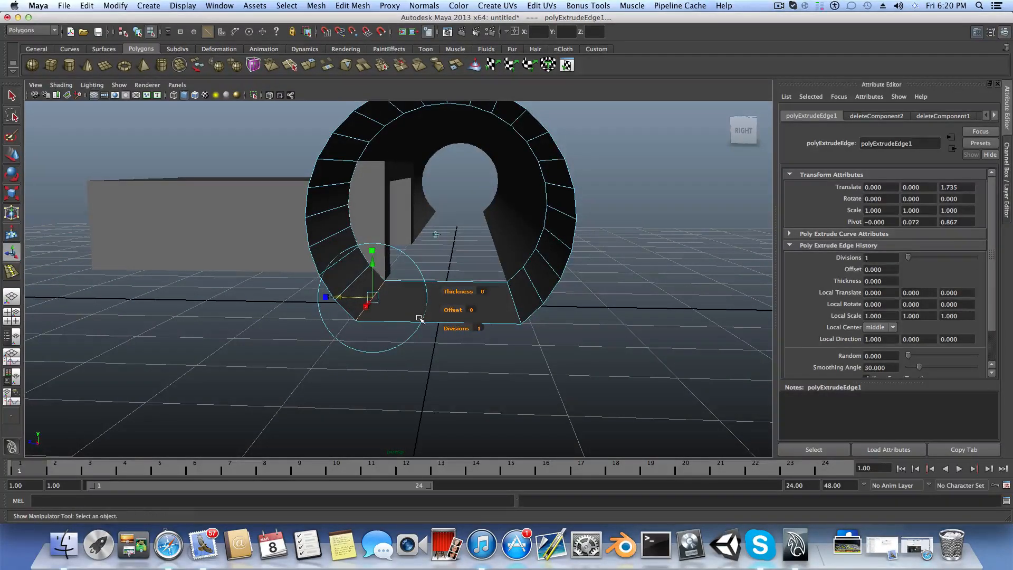
Step: Extract the new floor face from the end cylinder as a separate object and select it in object mode
key(F8)
right_drag(428, 311, 430, 317)
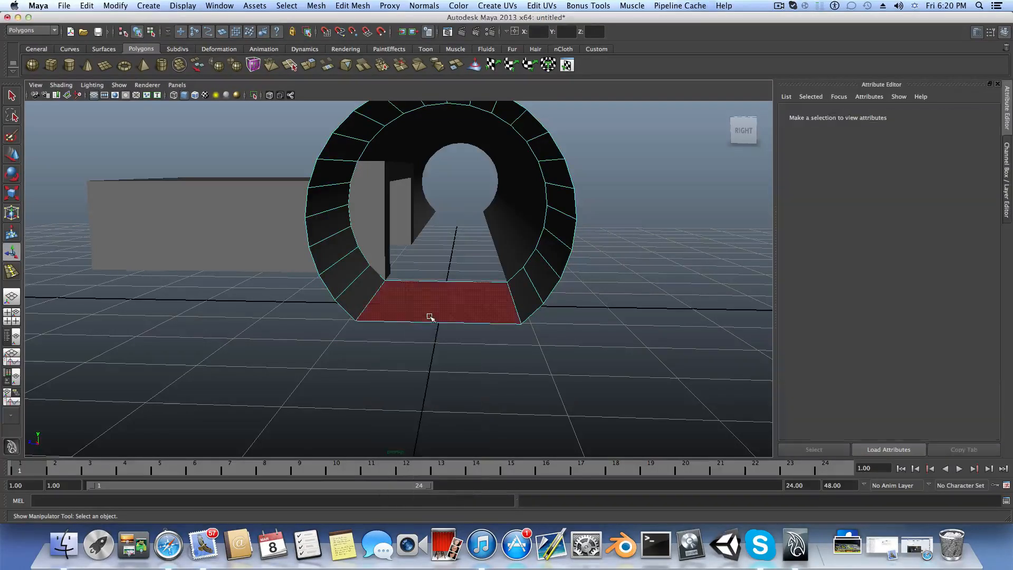
click(459, 298)
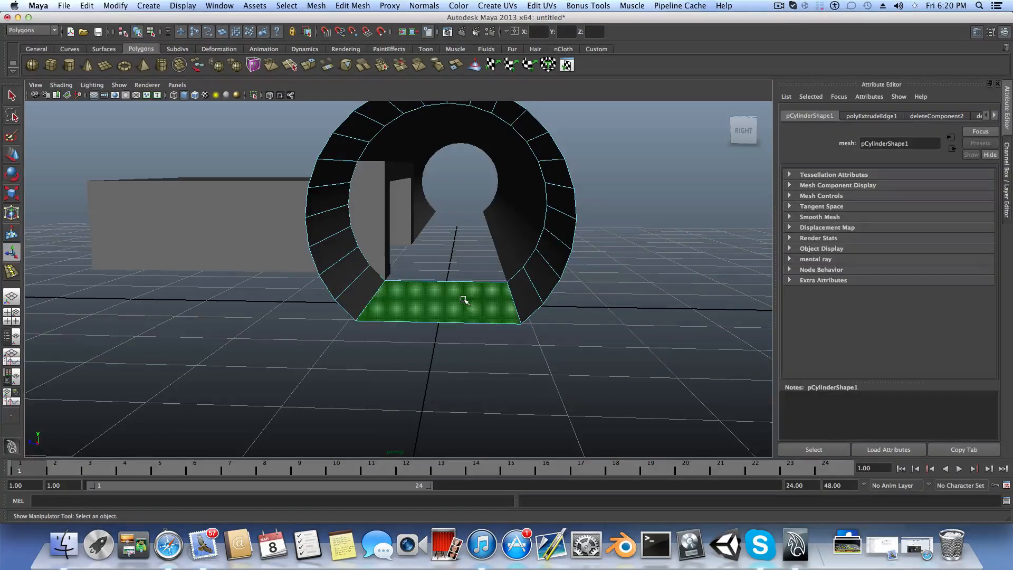
click(319, 6)
click(337, 42)
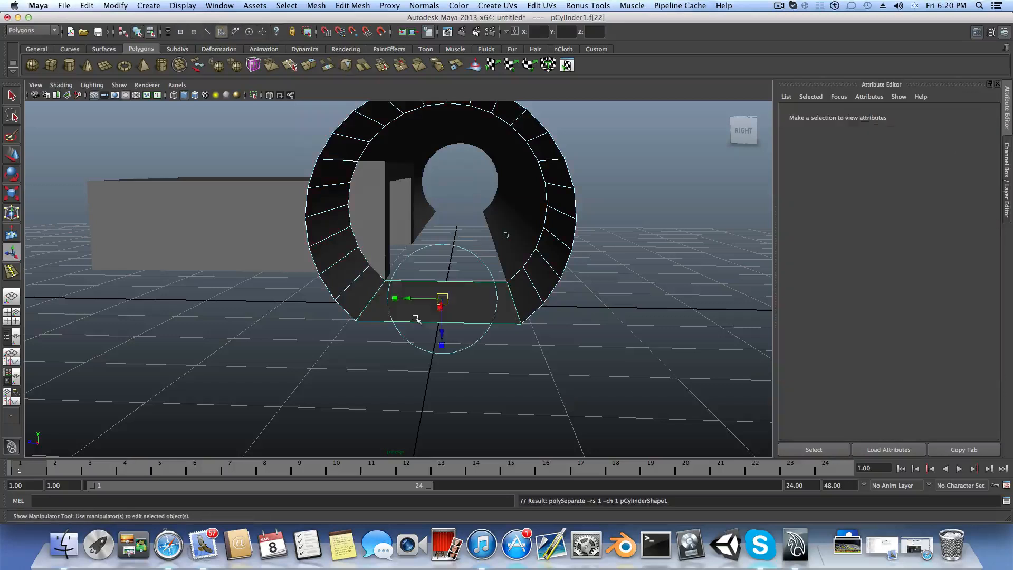
click(539, 369)
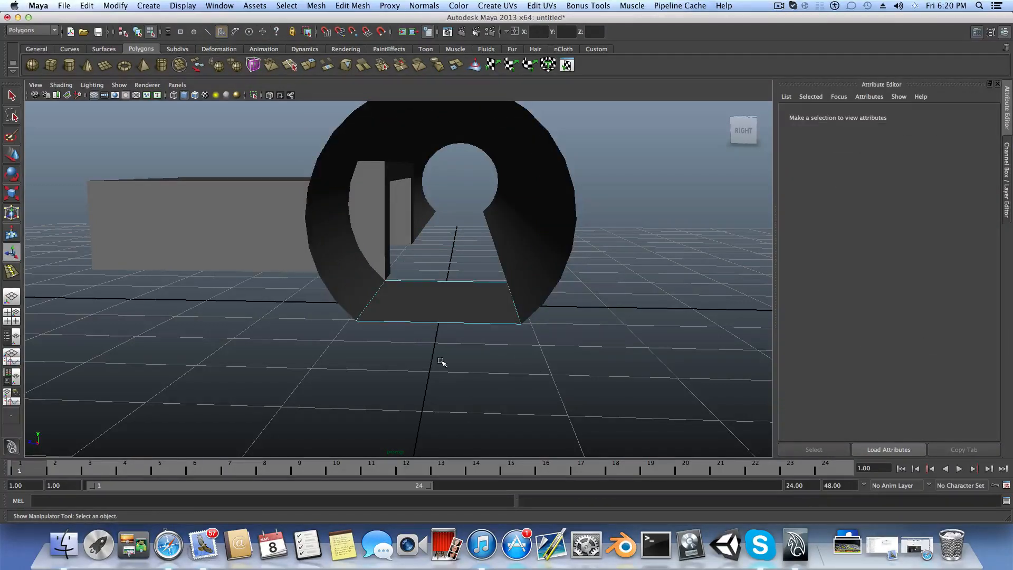
click(430, 294)
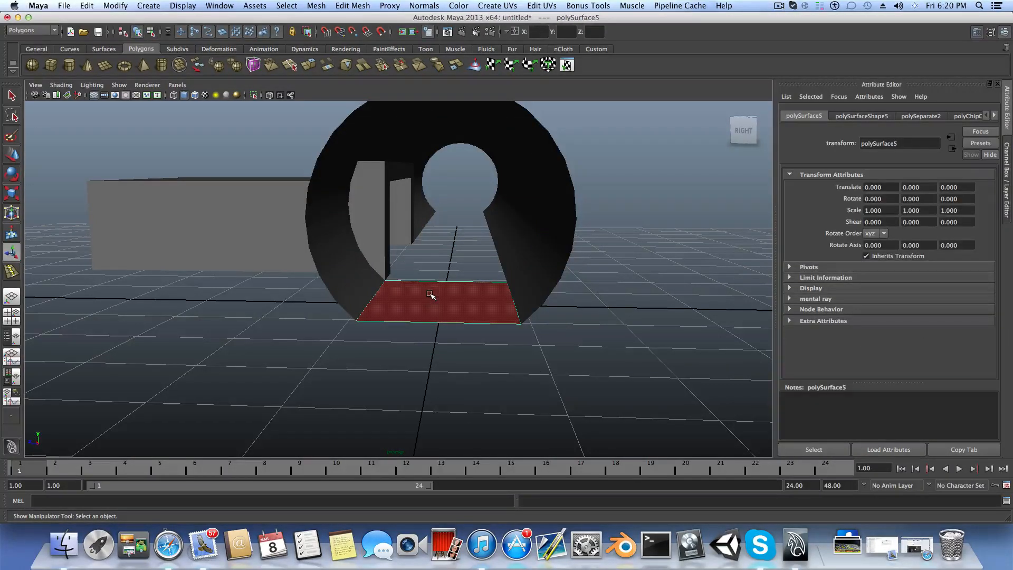
Step: Select the middle tunnel segment with its side recess as a whole object
alt+drag(435, 340, 457, 338)
click(298, 208)
alt+drag(296, 209, 237, 314)
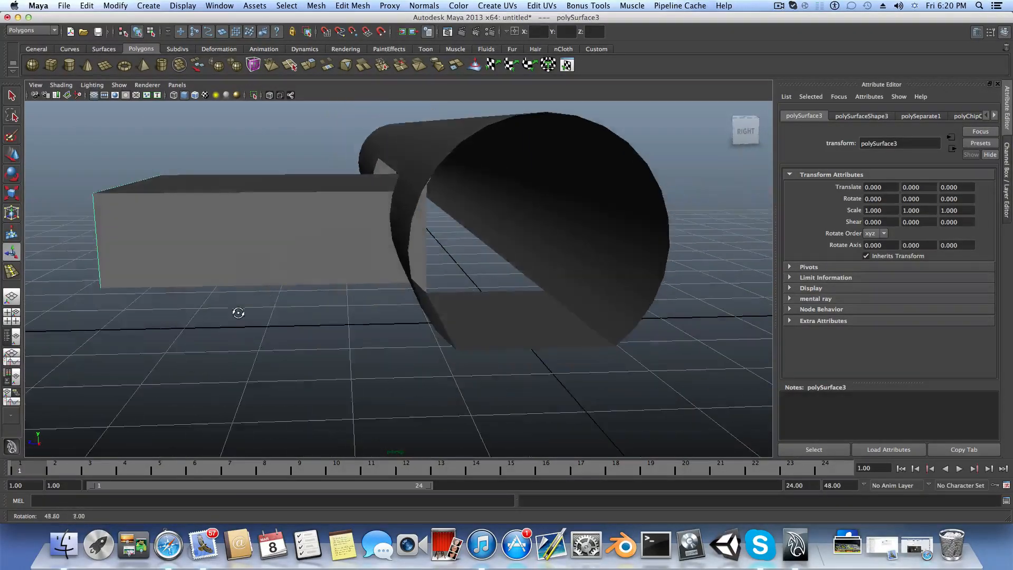
click(256, 204)
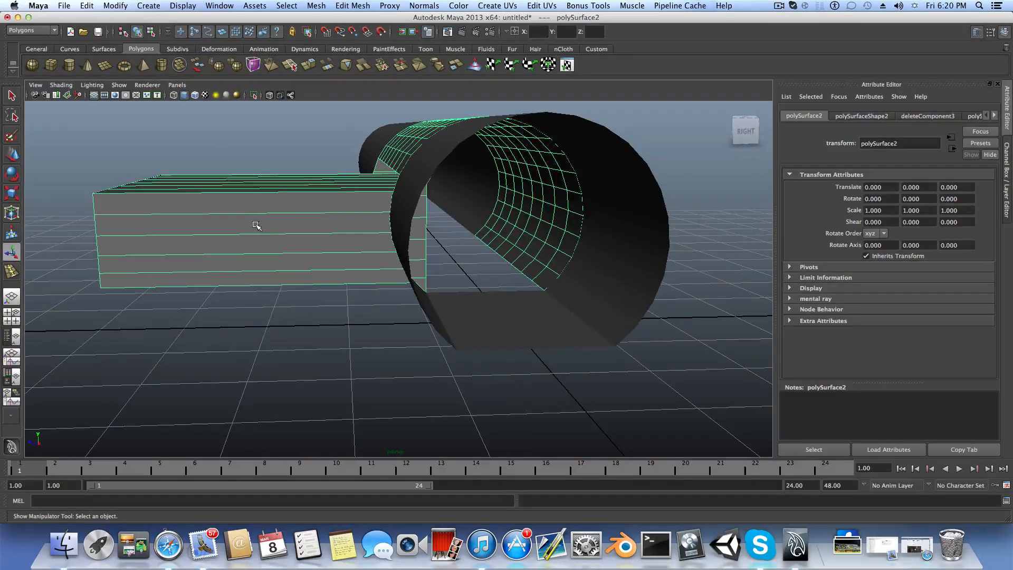
right_drag(256, 227, 260, 253)
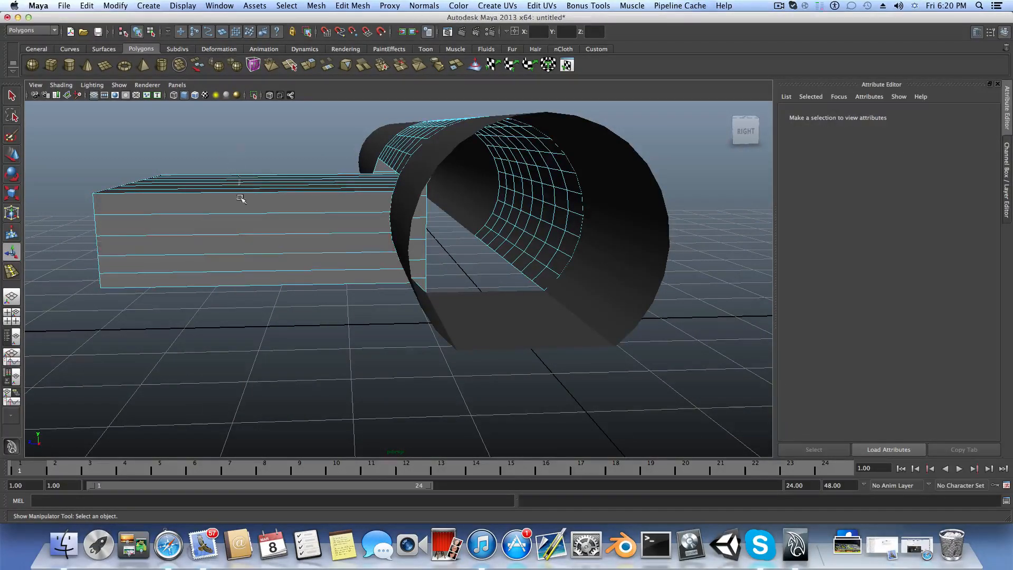
mouse_move(257, 315)
alt+mouse_down()
mouse_move(230, 311)
mouse_move(262, 280)
mouse_move(269, 327)
alt+mouse_up()
key(F8)
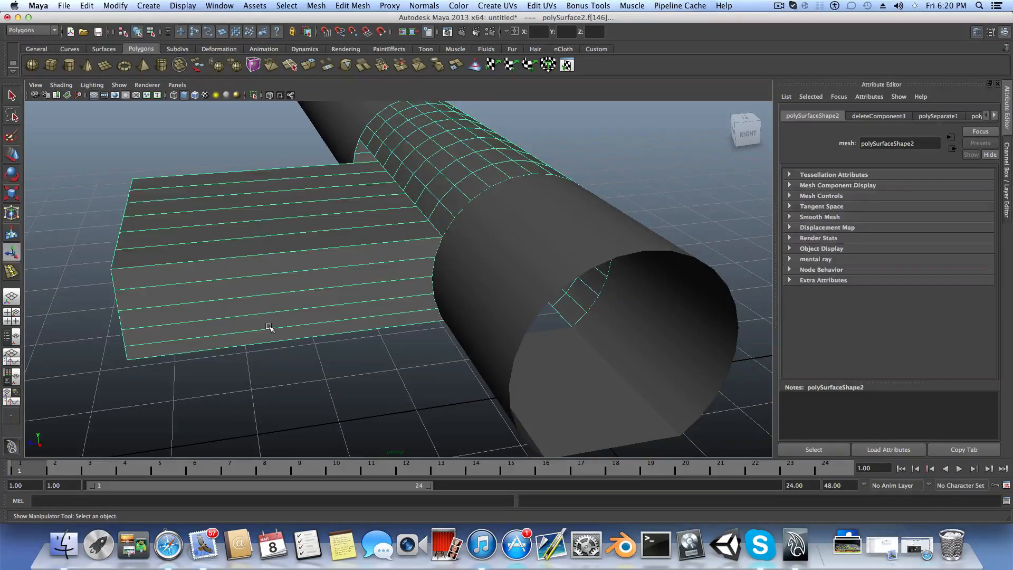
Step: Try to insert eight evenly spaced edge loops around the side recess's walls, and undo the insertion
shift+right_click(373, 262)
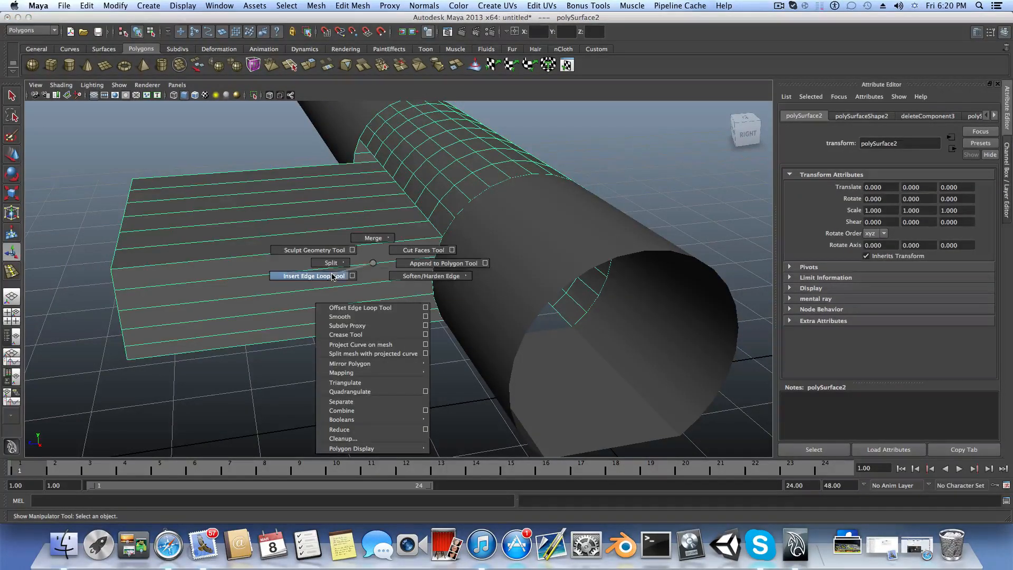
click(352, 274)
click(412, 242)
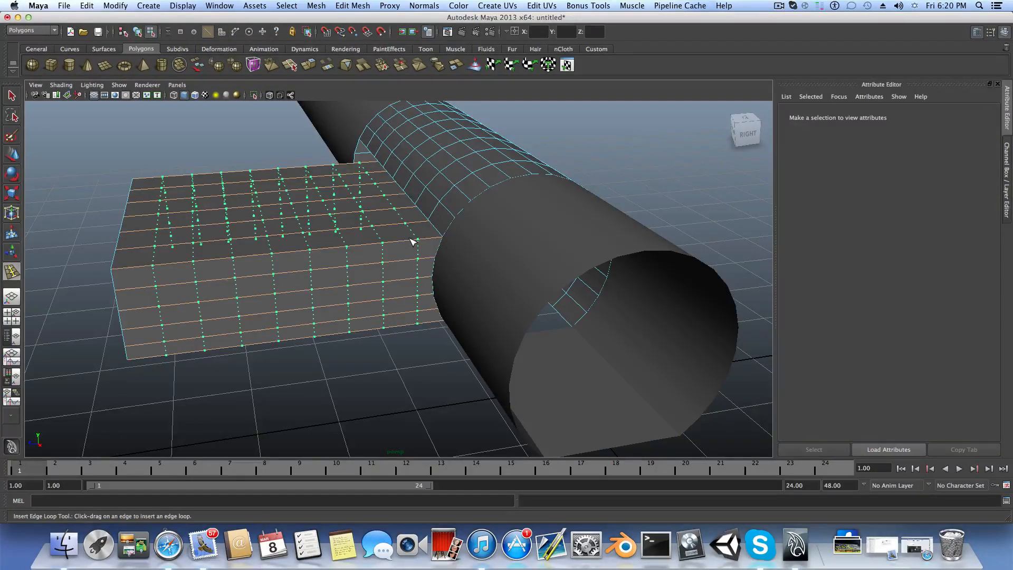
key(z)
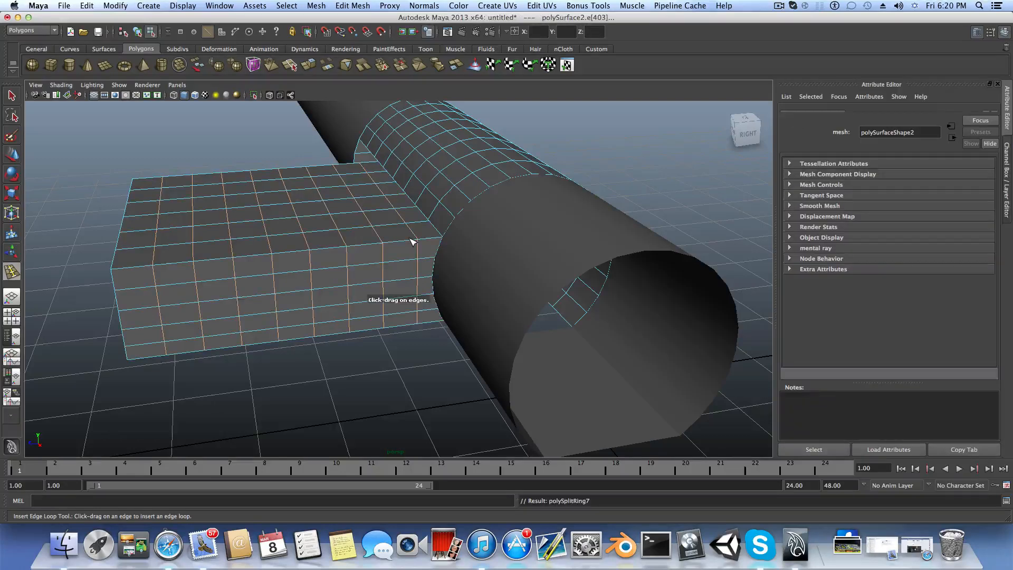
shift+right_click(266, 239)
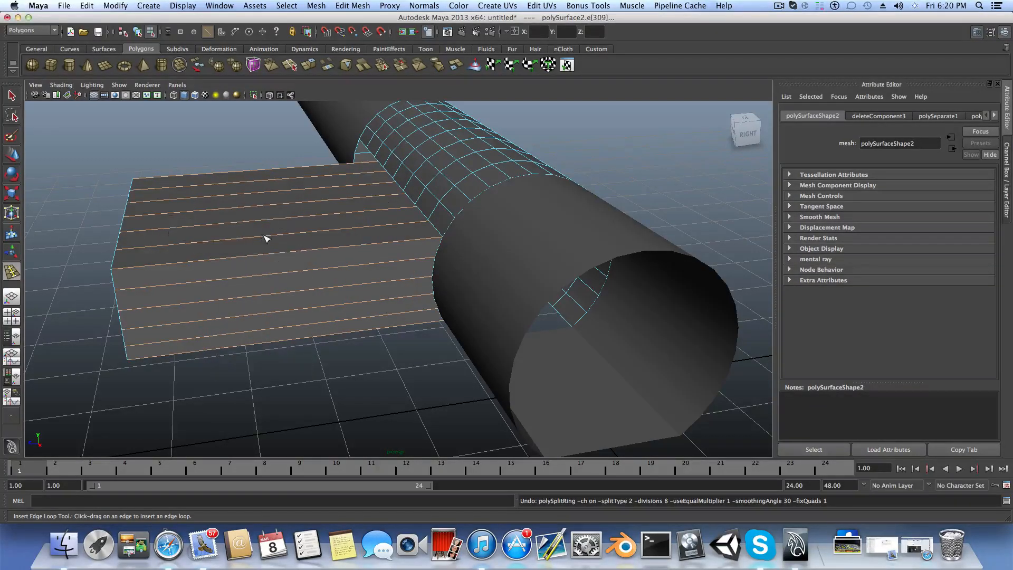
key(z)
Step: Insert a single edge loop around the side recess close to the tunnel, with Maintain position set to Relative distance from edge
click(266, 239)
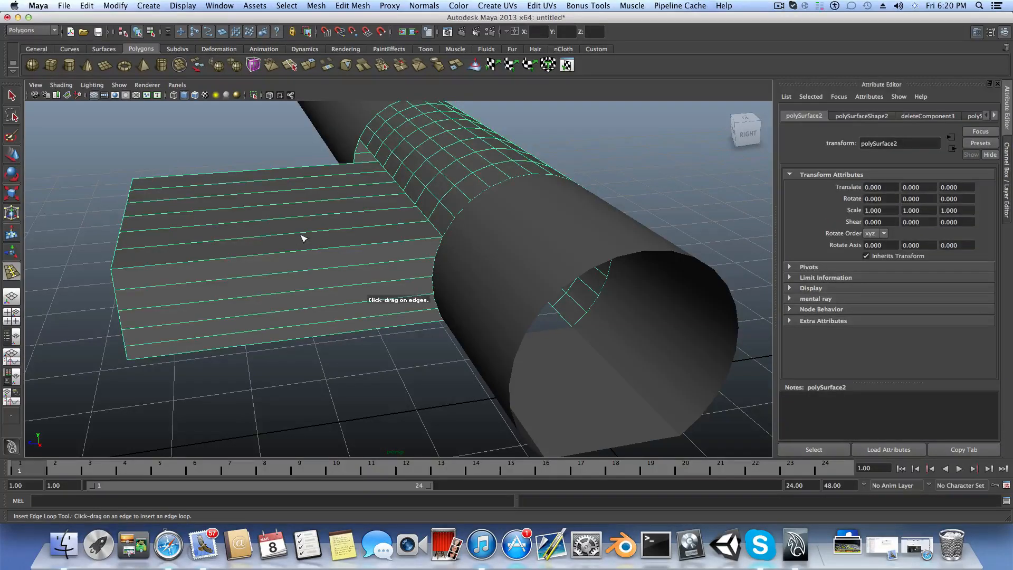
key(q)
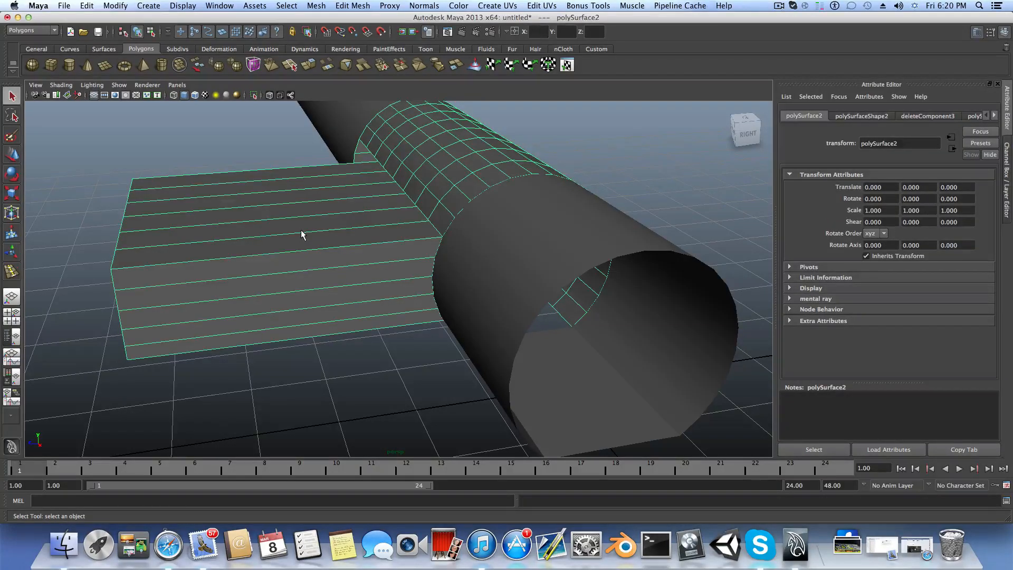
shift+right_click(301, 234)
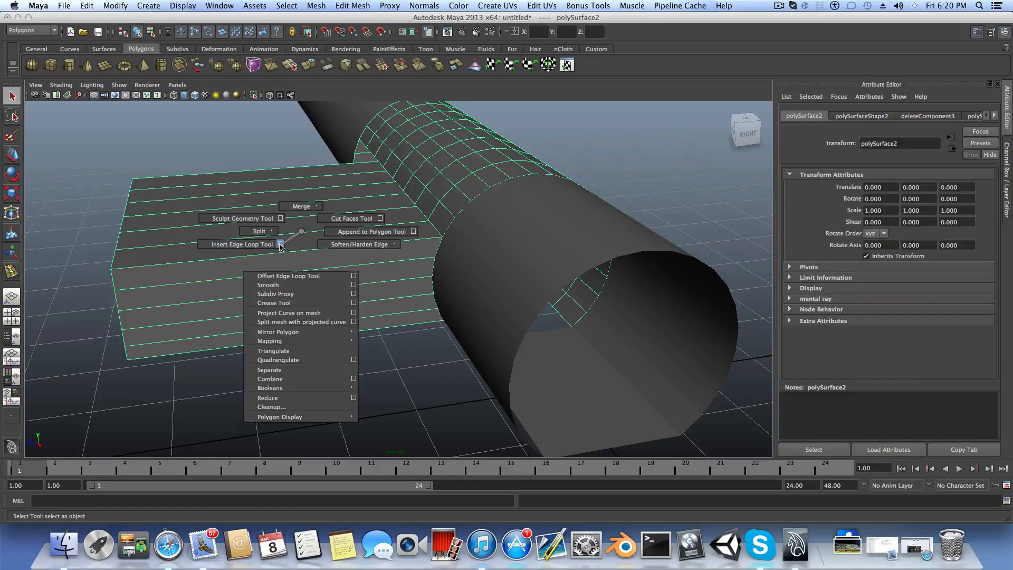
click(280, 244)
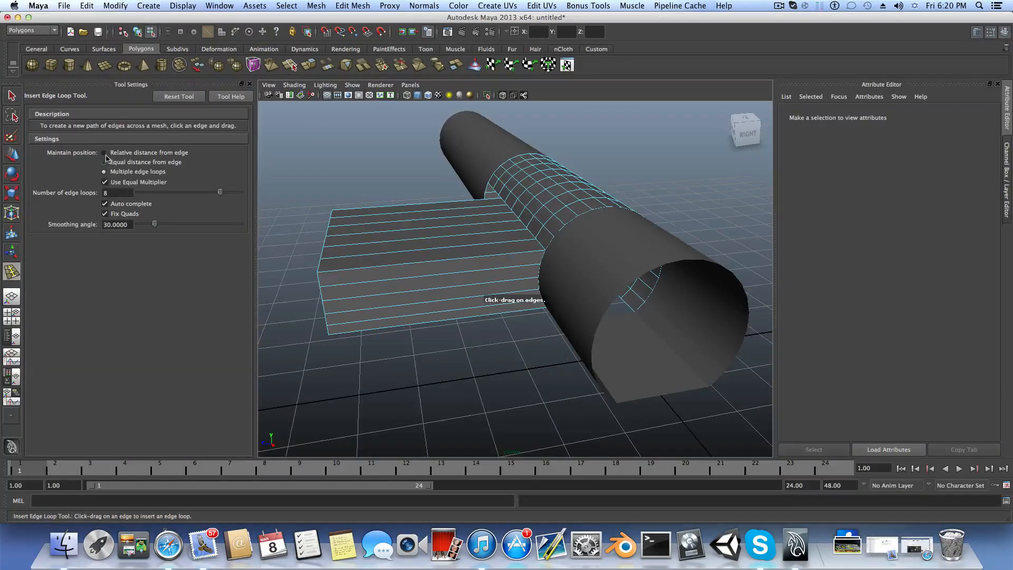
click(105, 153)
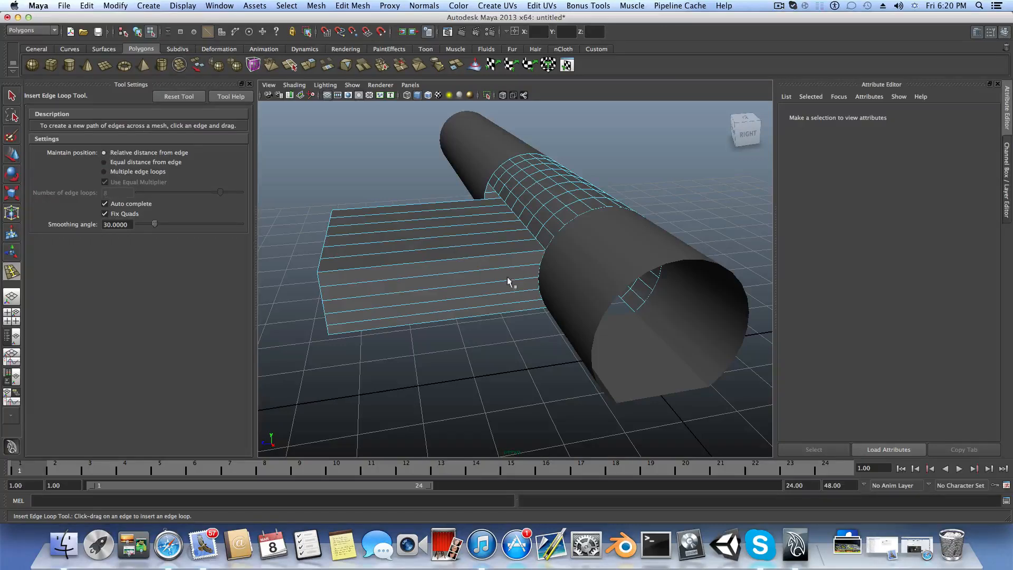
click(540, 255)
alt+drag(540, 254, 488, 271)
alt+right_drag(489, 271, 595, 344)
alt+drag(547, 334, 428, 283)
Step: Extract the side recess's wall and ceiling faces beyond the new edge loop as a separate object
right_click(422, 279)
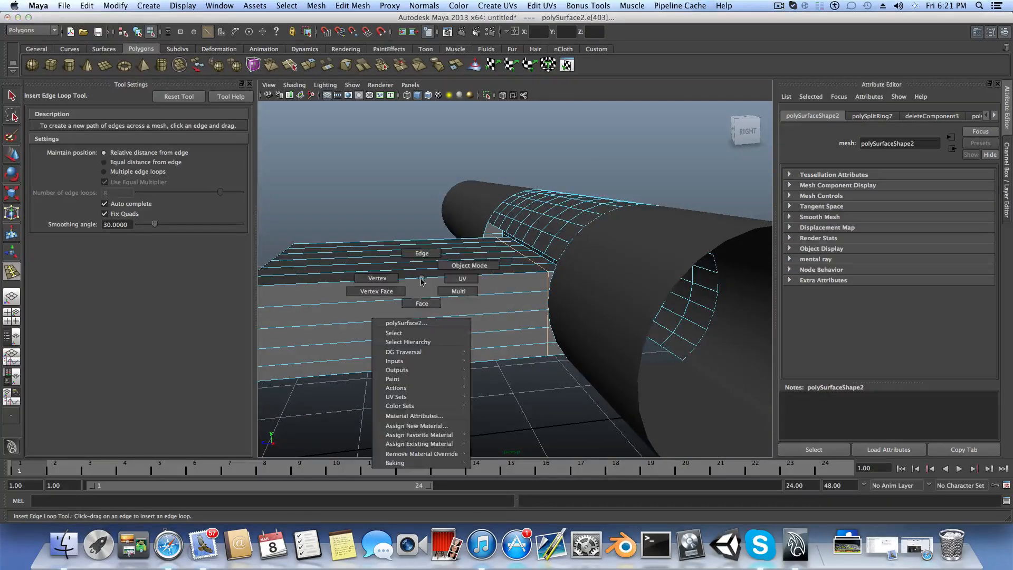
right_drag(421, 279, 424, 293)
key(q)
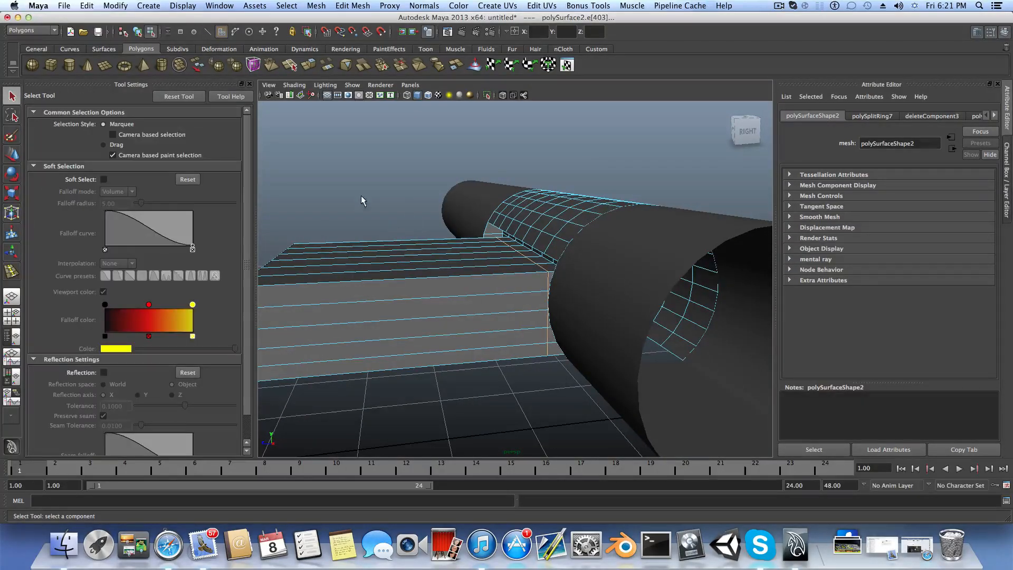
drag(402, 412, 369, 391)
click(316, 5)
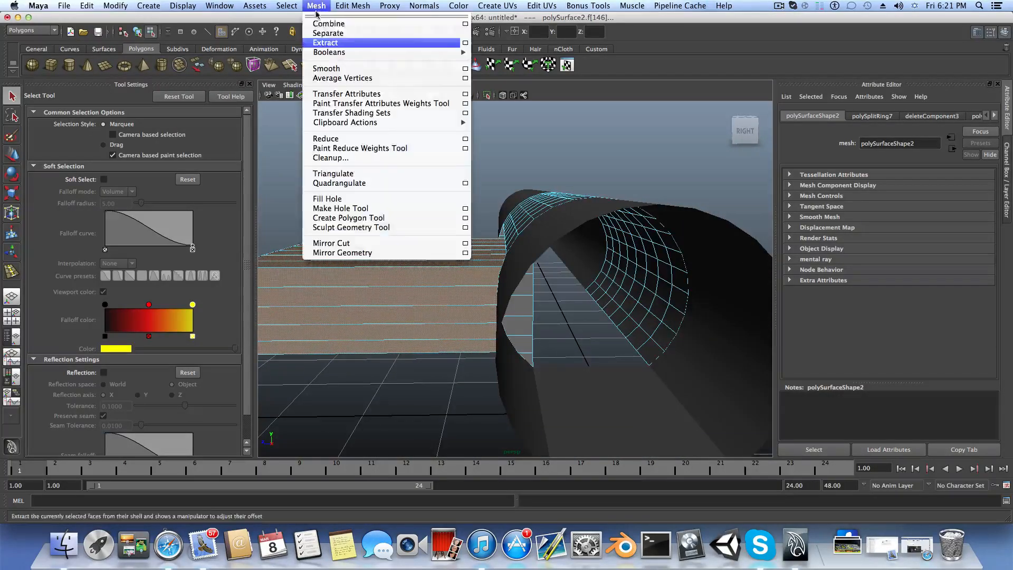
click(320, 43)
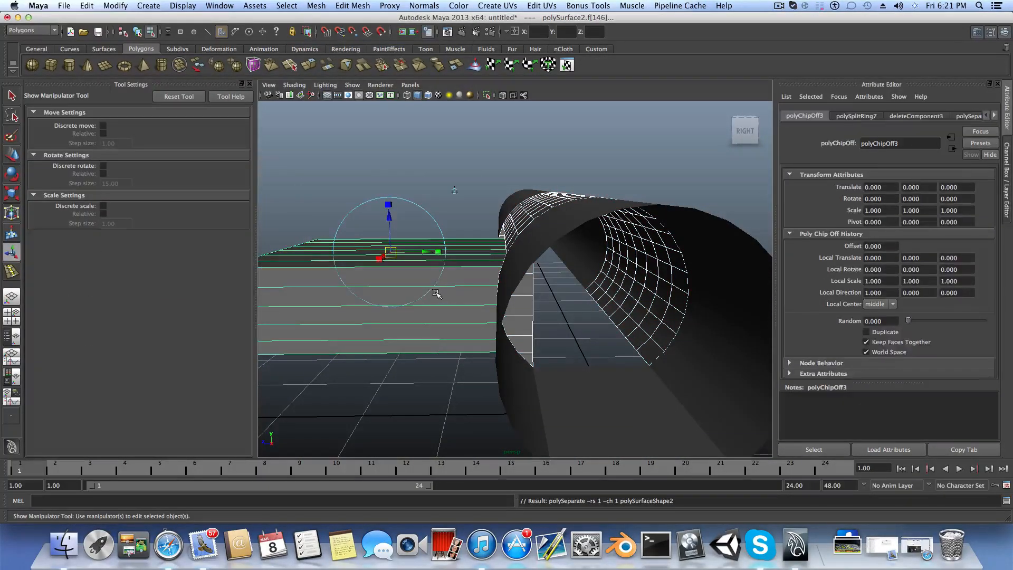
alt+drag(468, 297, 428, 316)
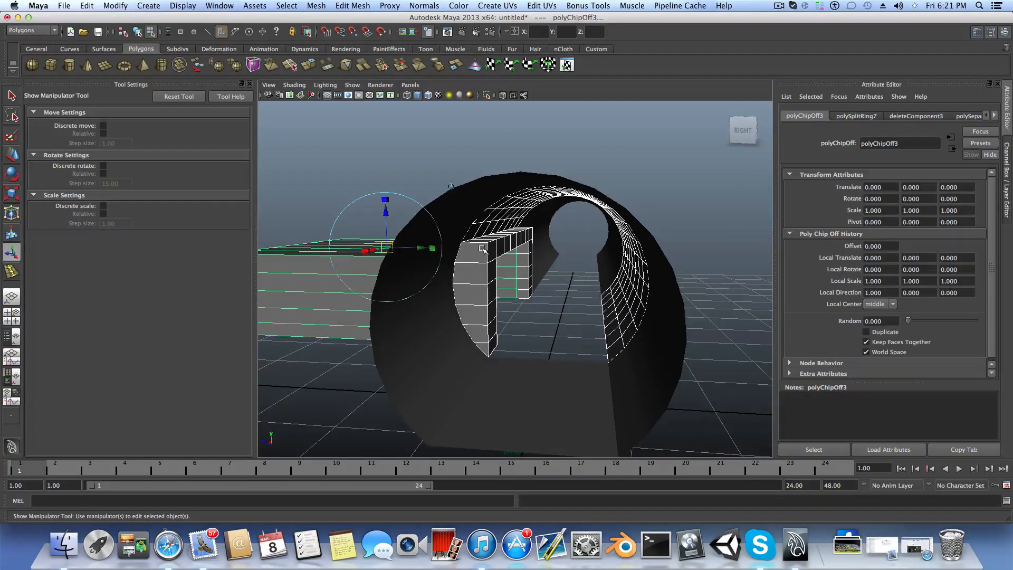
alt+drag(475, 280, 516, 267)
click(516, 259)
right_drag(516, 258, 516, 285)
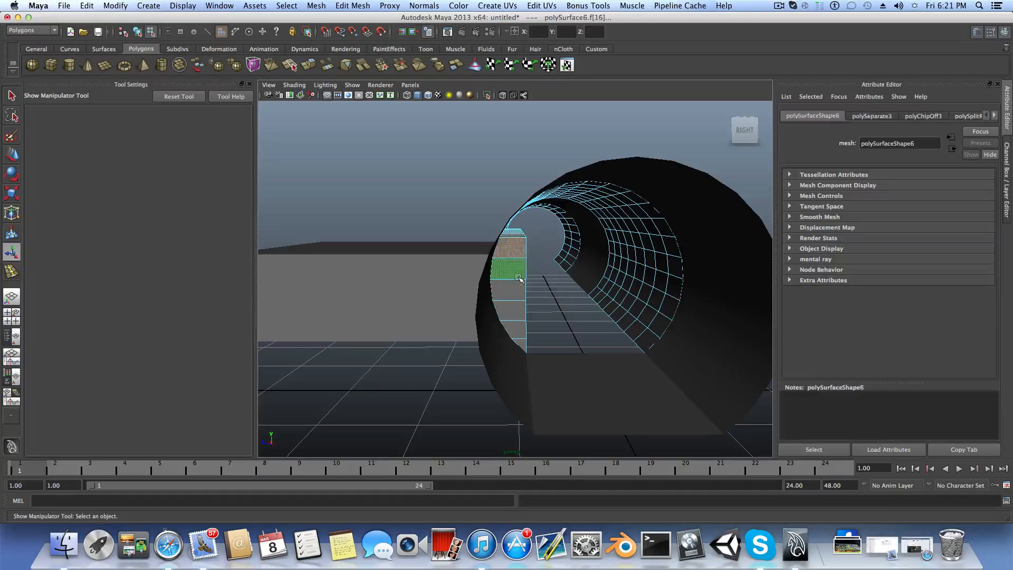
alt+drag(513, 271, 552, 275)
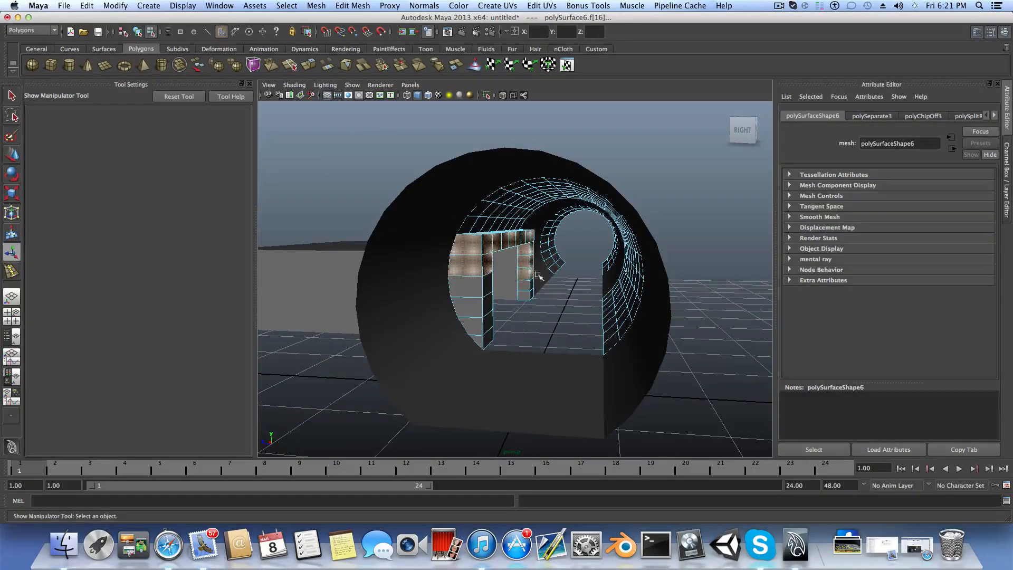
click(572, 249)
click(554, 257)
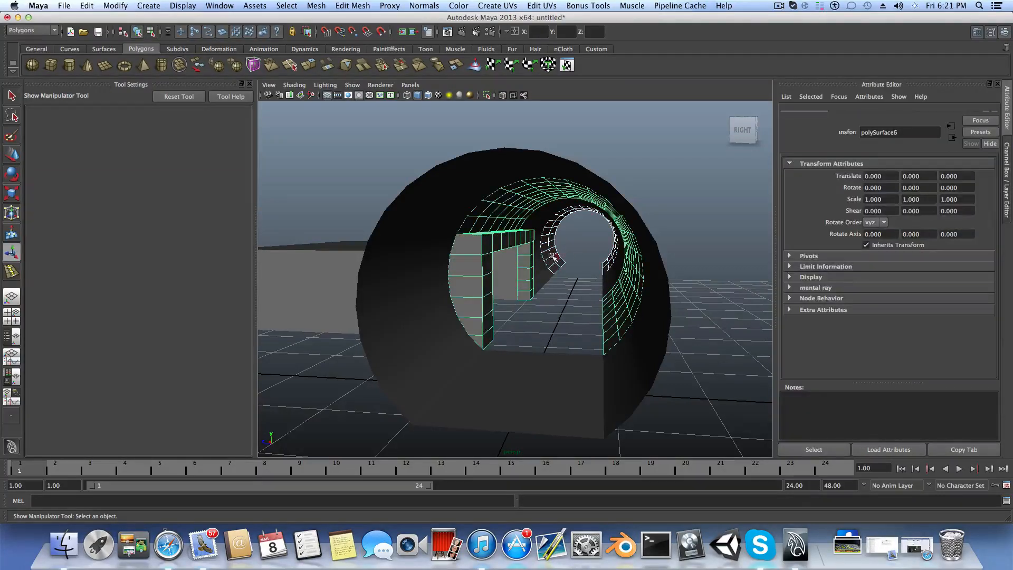
Step: Extract the faces framing the recess entrance from the middle tunnel segment as a separate object and return to object mode
alt+drag(487, 249, 613, 251)
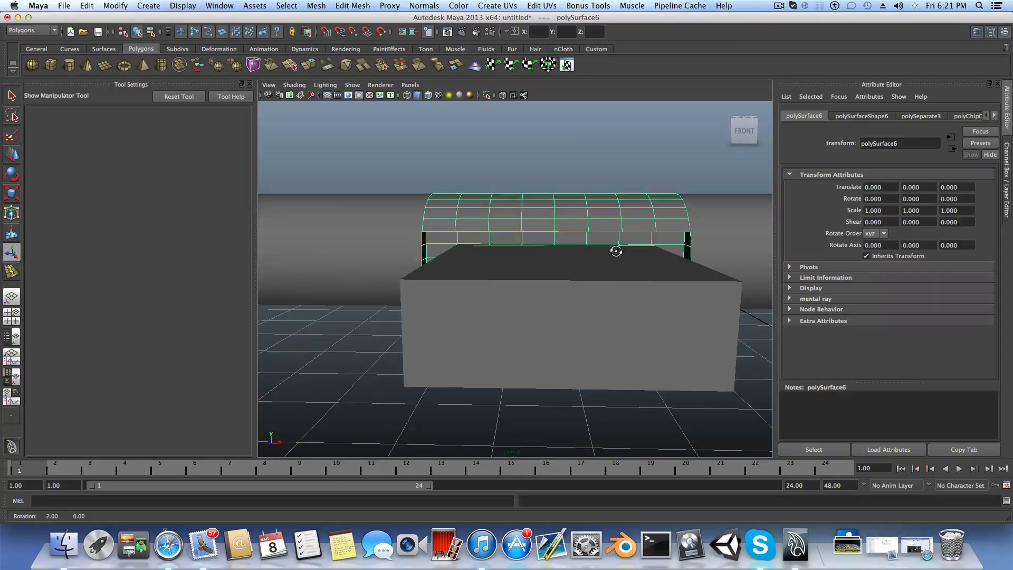
right_drag(556, 210, 557, 237)
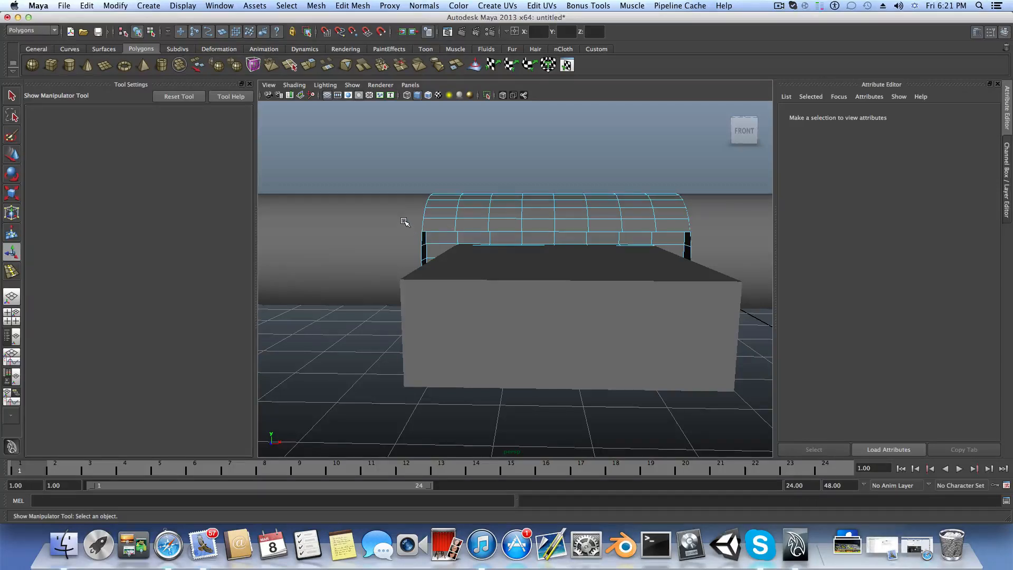
drag(745, 344, 633, 389)
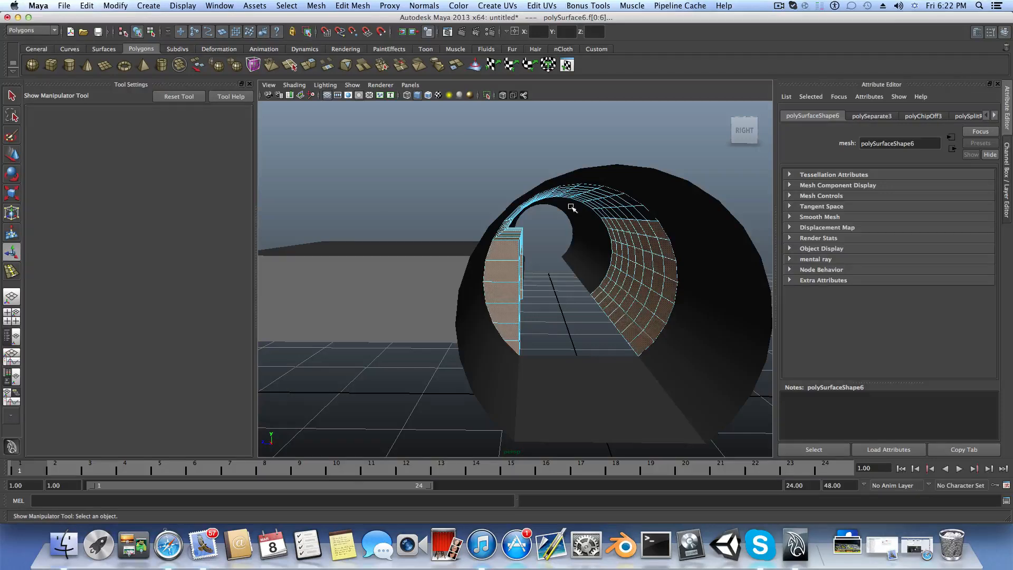
drag(572, 207, 696, 373)
alt+drag(594, 316, 576, 309)
drag(538, 216, 548, 222)
mouse_move(570, 267)
alt+mouse_down()
mouse_move(576, 283)
mouse_move(608, 278)
mouse_move(573, 280)
mouse_move(596, 288)
mouse_move(543, 277)
mouse_move(623, 286)
mouse_move(627, 273)
mouse_move(566, 279)
alt+mouse_up()
click(317, 5)
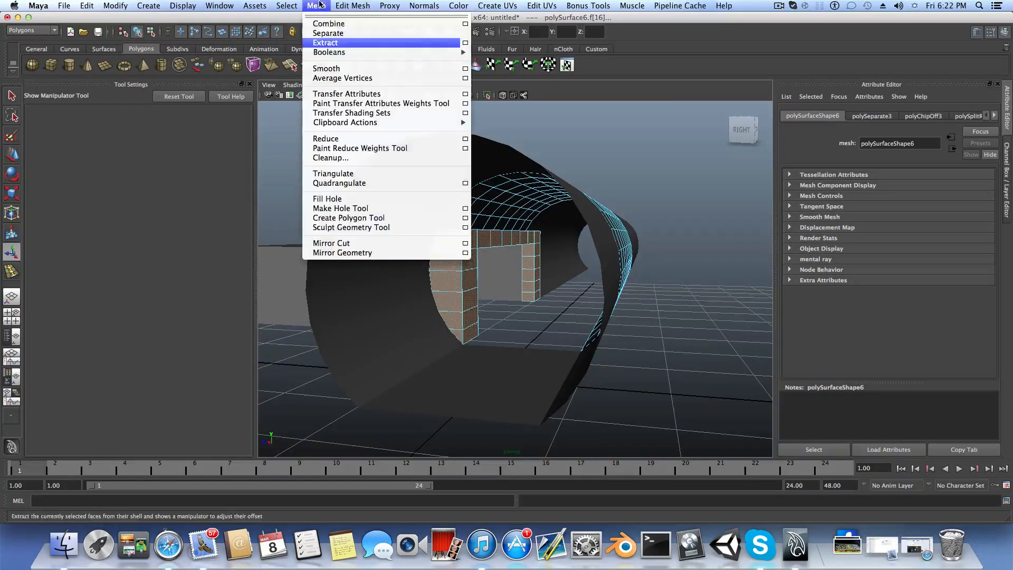
click(331, 42)
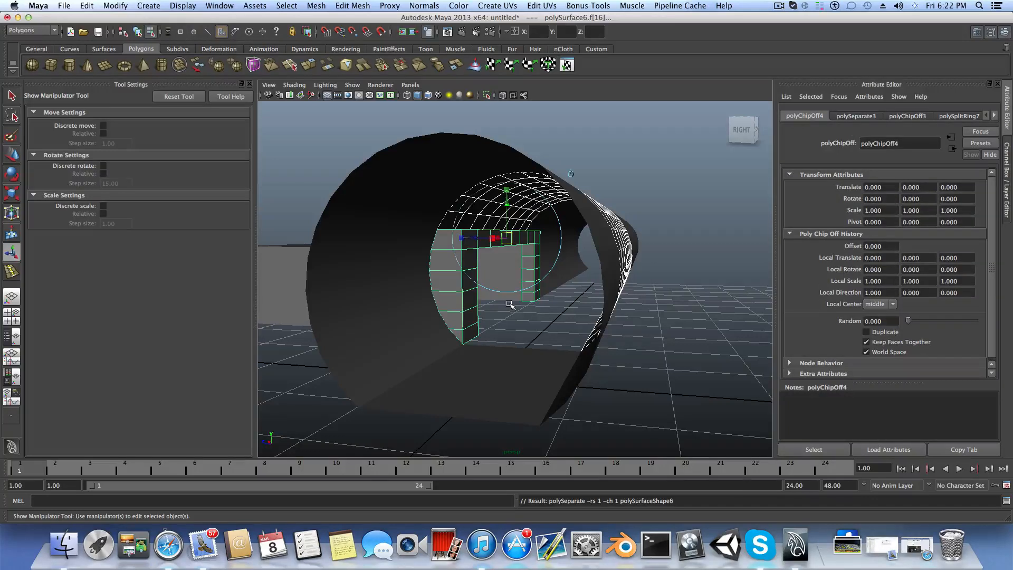
key(F8)
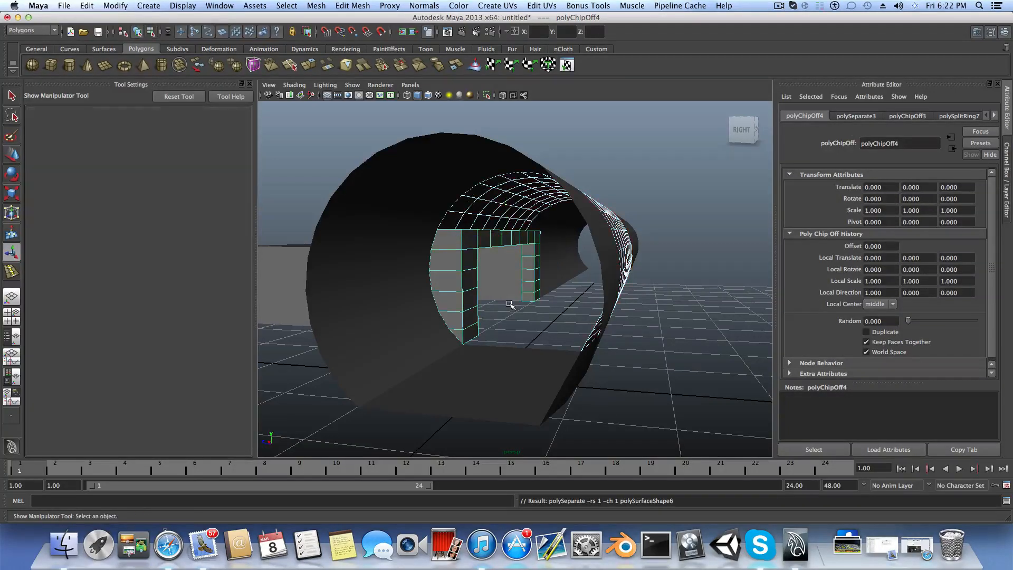
Step: Move the recess's separate end wall along Z to Translate Z -11.097, clearing the open end of the recess
alt+drag(543, 287, 629, 284)
scroll(553, 287, down, 5)
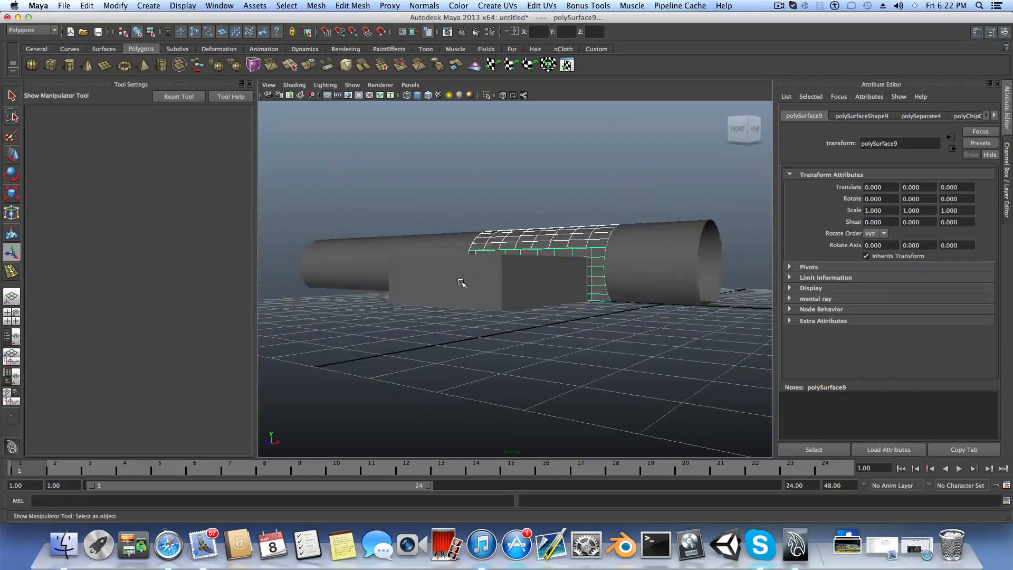
click(462, 284)
alt+drag(462, 284, 429, 298)
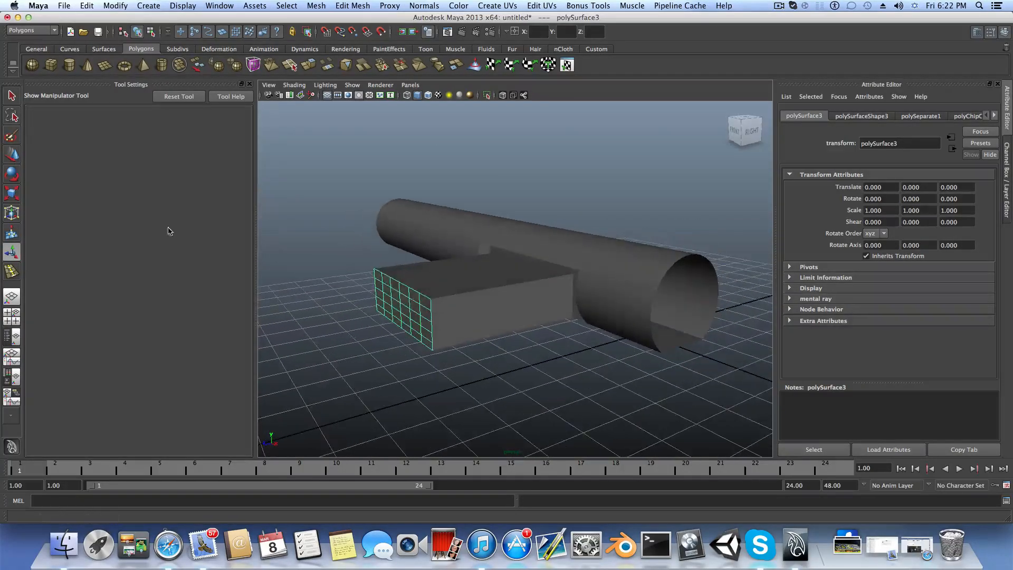
click(11, 153)
drag(364, 314, 602, 259)
alt+drag(370, 267, 494, 312)
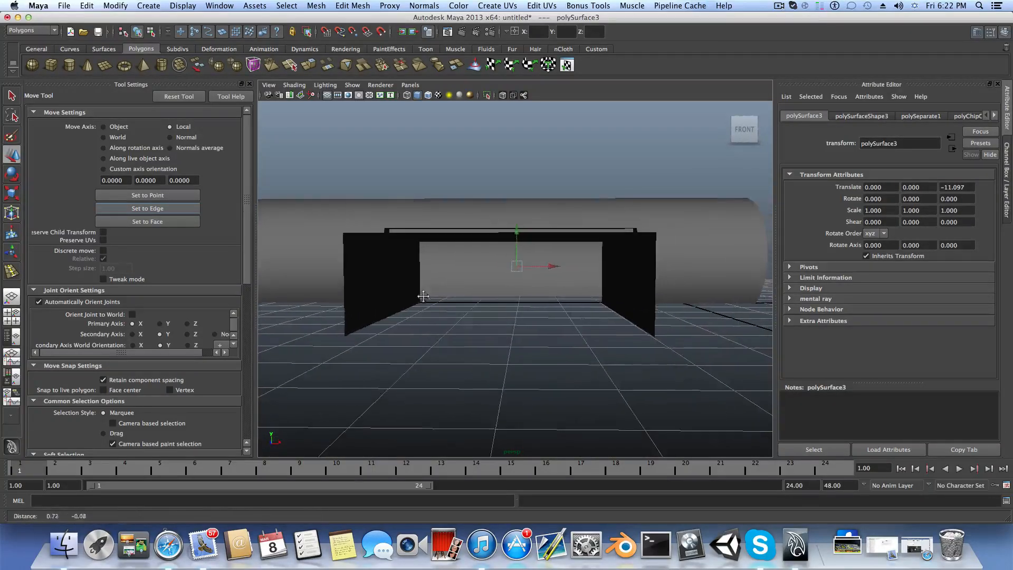
Step: Extrude the lower edge of one recess side wall -4.174 along world X to form a floor reaching the opposite wall
click(631, 300)
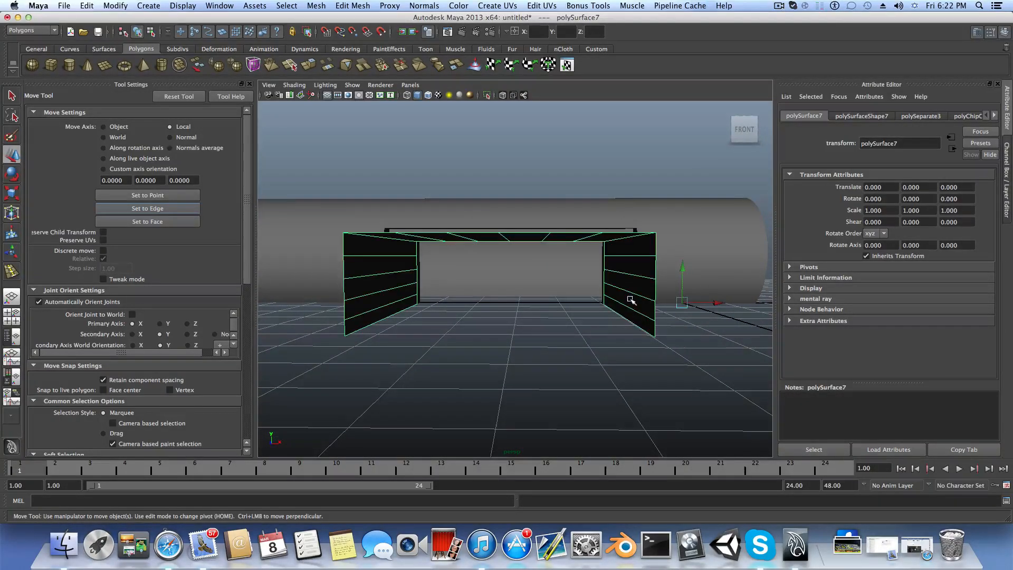
right_drag(632, 300, 633, 311)
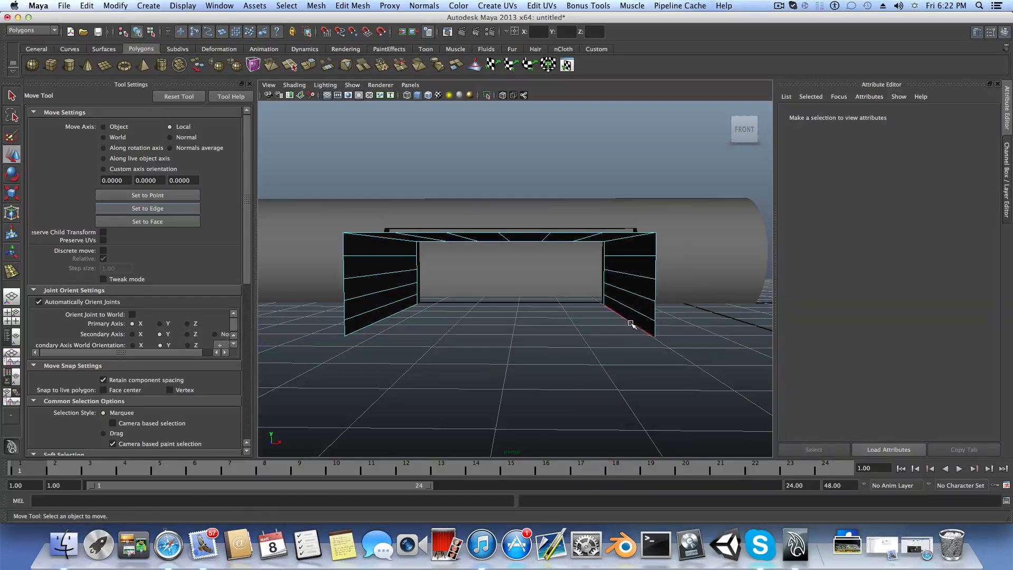
click(630, 323)
alt+drag(601, 380, 599, 385)
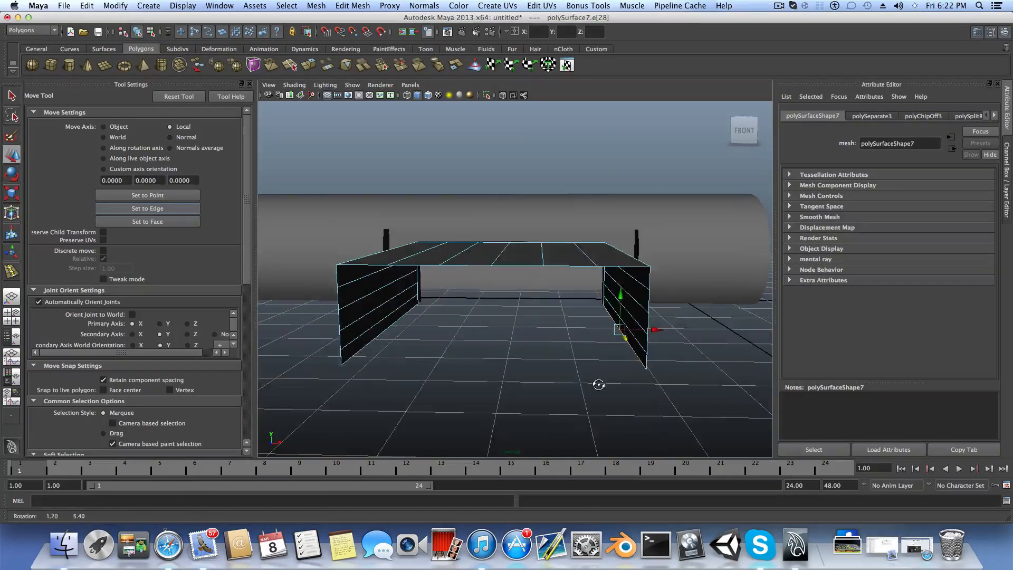
click(307, 66)
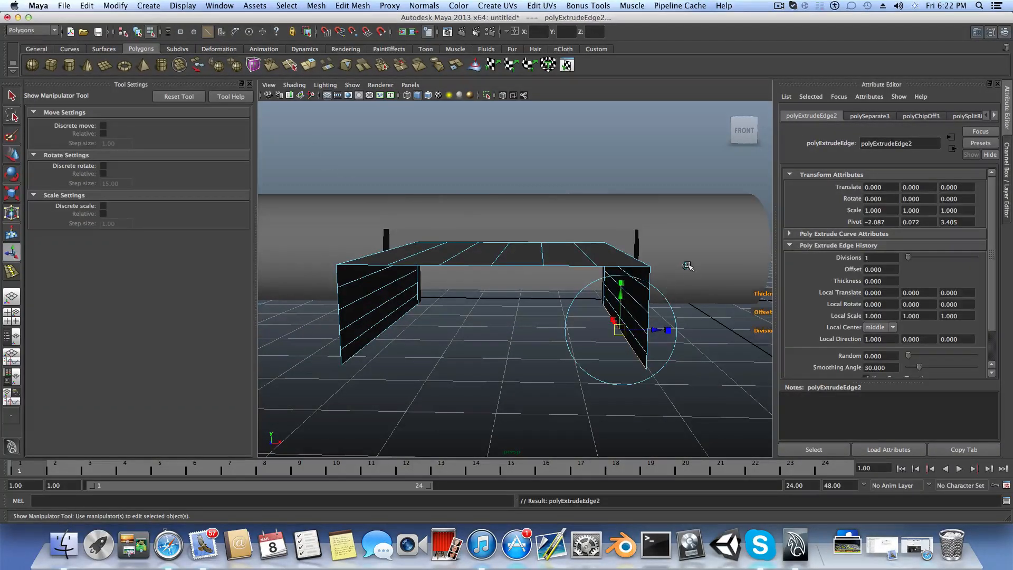
click(649, 326)
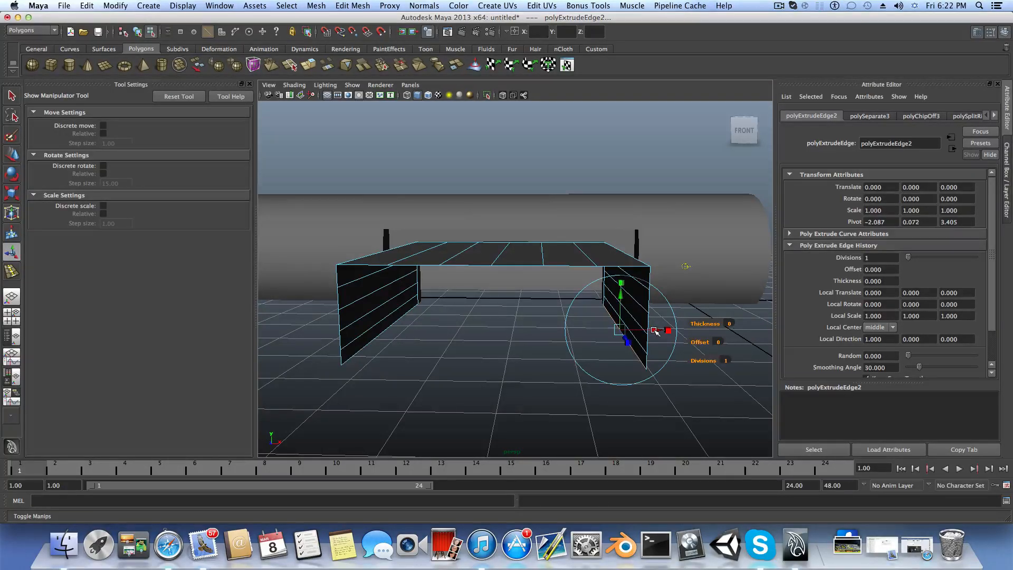
drag(656, 331, 430, 335)
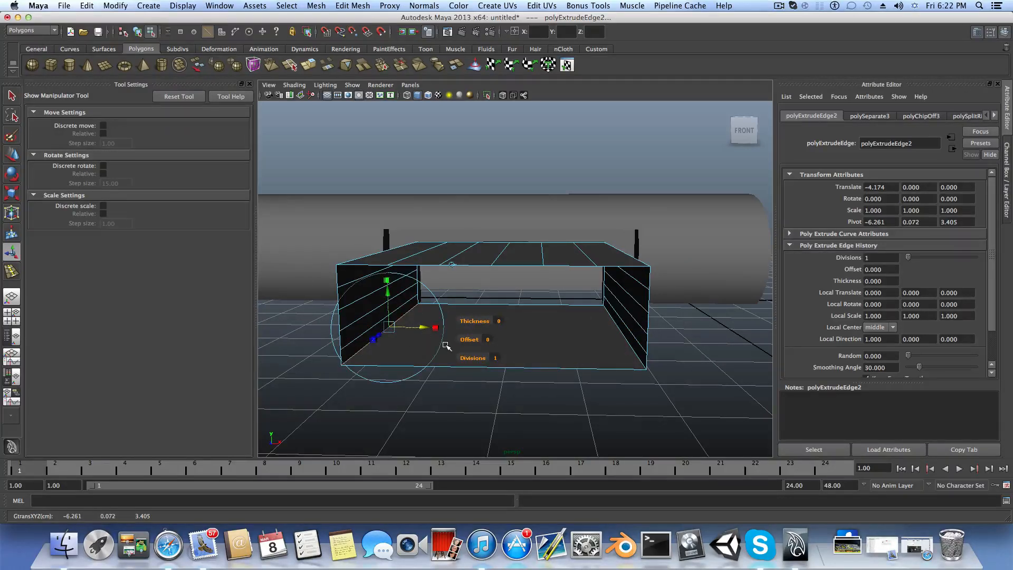
Step: Extract the new floor face from the side recess as a separate object
key(F8)
right_drag(464, 338, 464, 362)
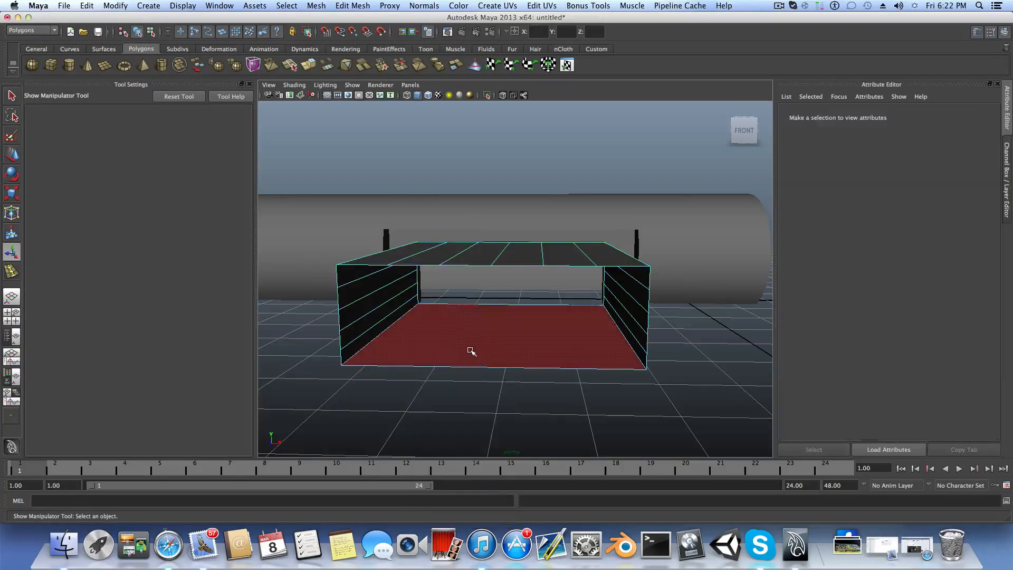
click(471, 349)
click(316, 6)
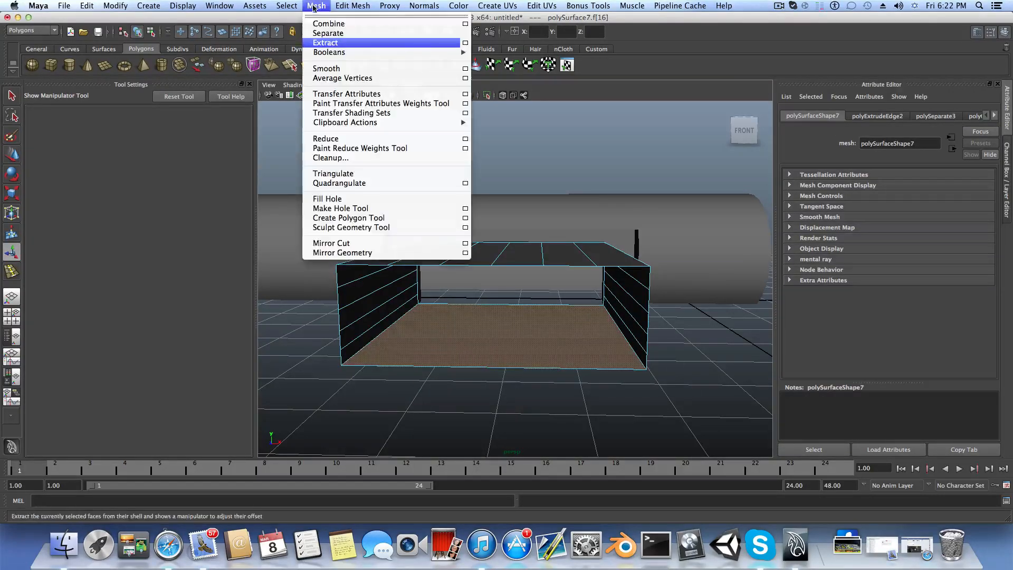
click(335, 43)
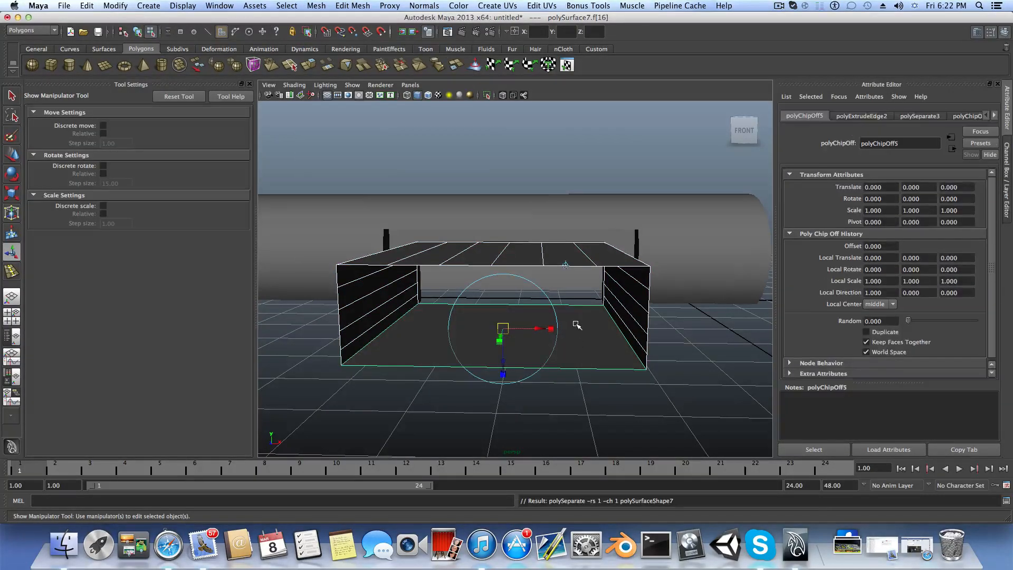
Step: Extrude the bottom edge of the recess entrance frame's far jamb 4.174 along world X to form a floor strip reaching the opposite jamb
alt+drag(577, 330, 444, 326)
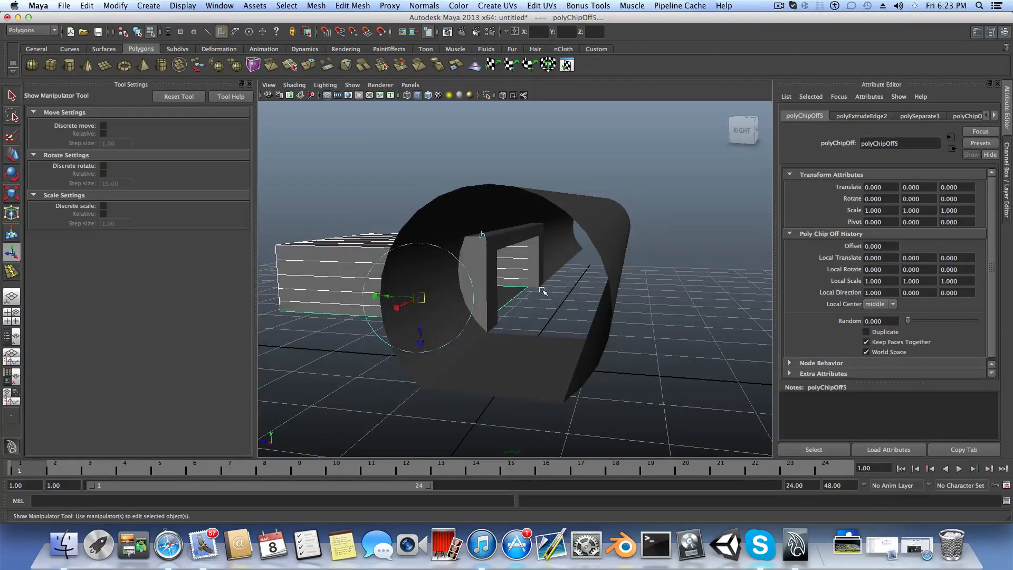
alt+right_drag(524, 300, 602, 326)
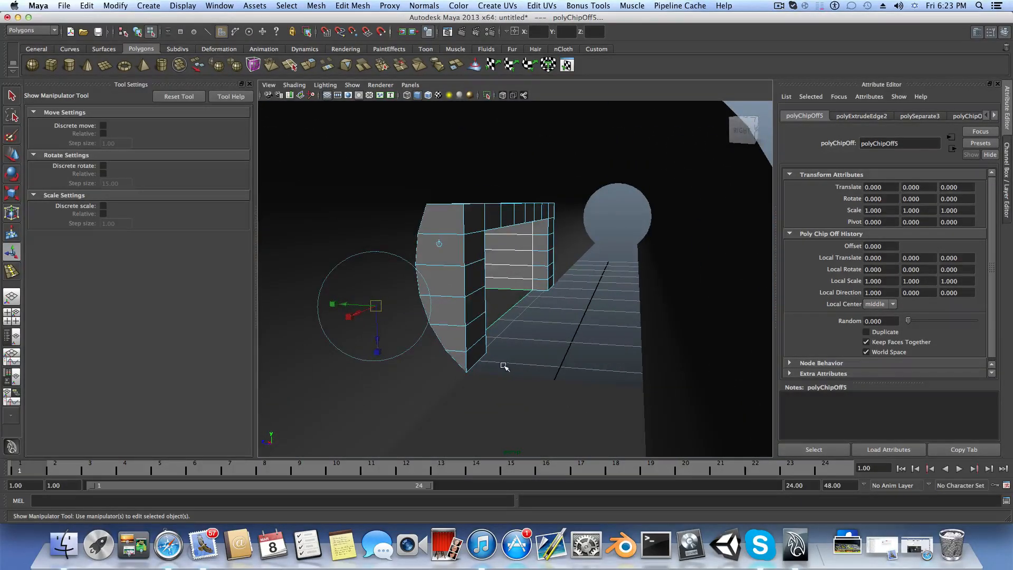
right_click(543, 272)
right_drag(545, 271, 531, 295)
click(538, 289)
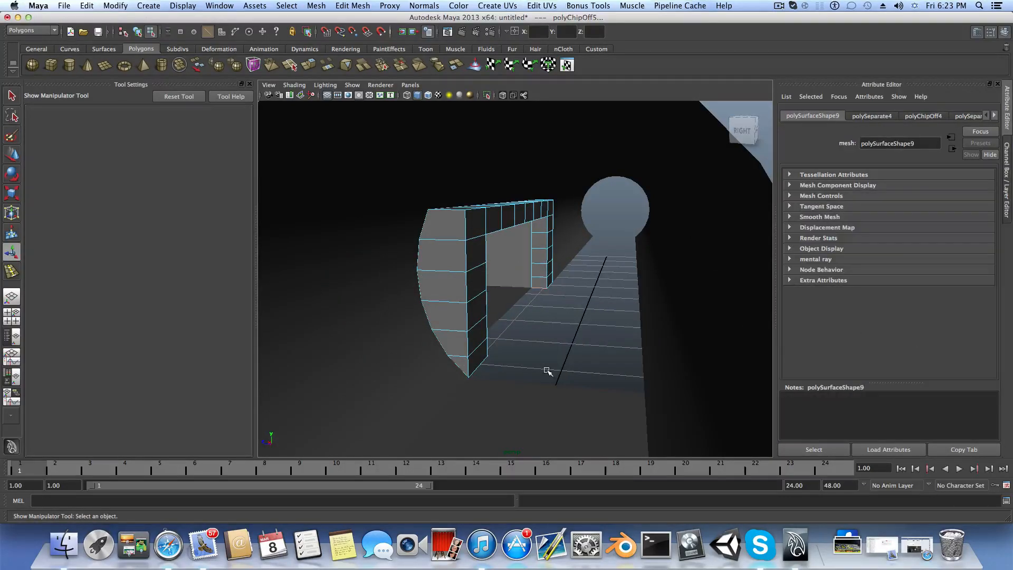
click(310, 63)
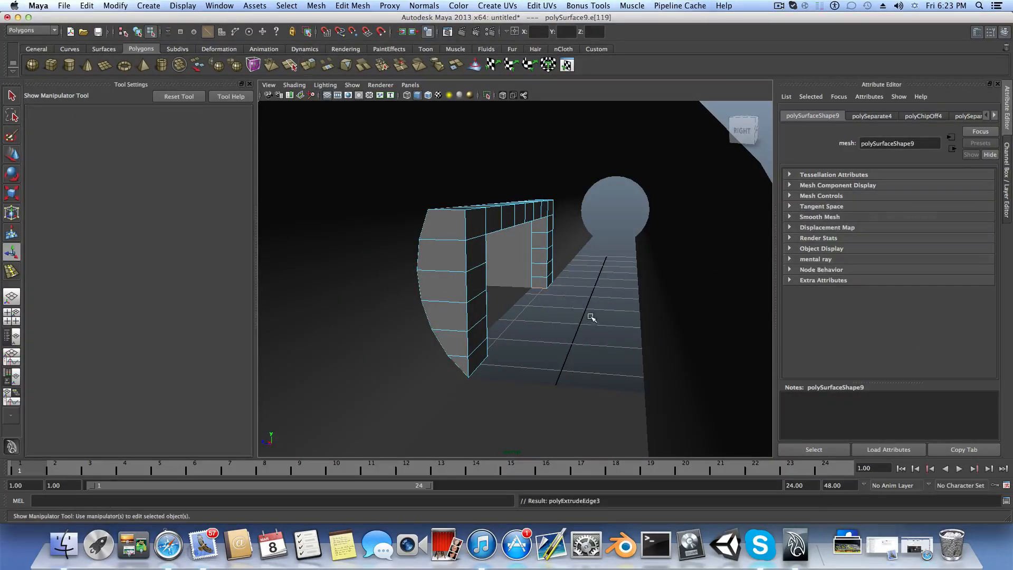
alt+right_drag(554, 305, 690, 326)
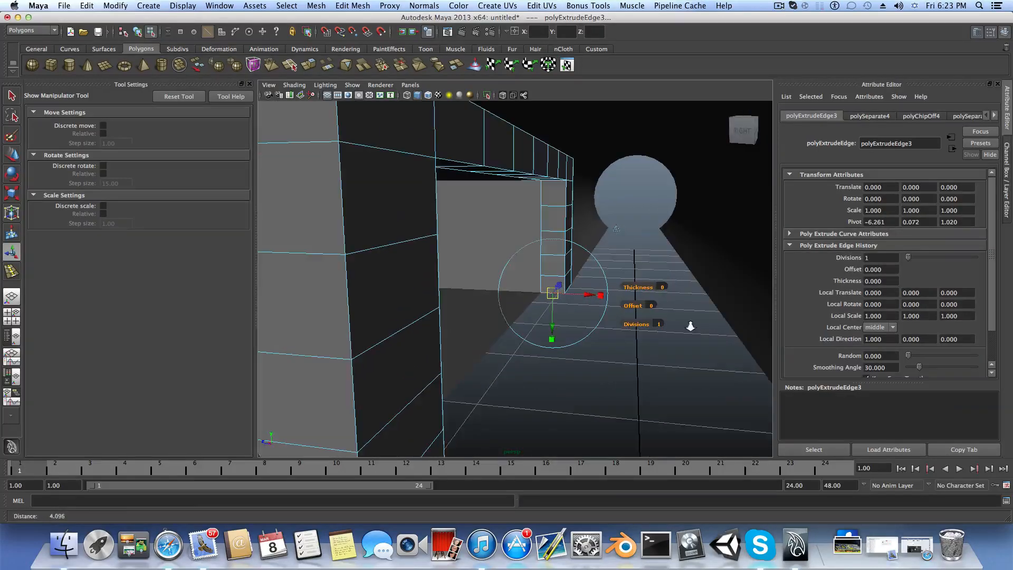
alt+drag(689, 326, 622, 337)
alt+right_drag(622, 337, 707, 337)
alt+middle_drag(707, 338, 633, 357)
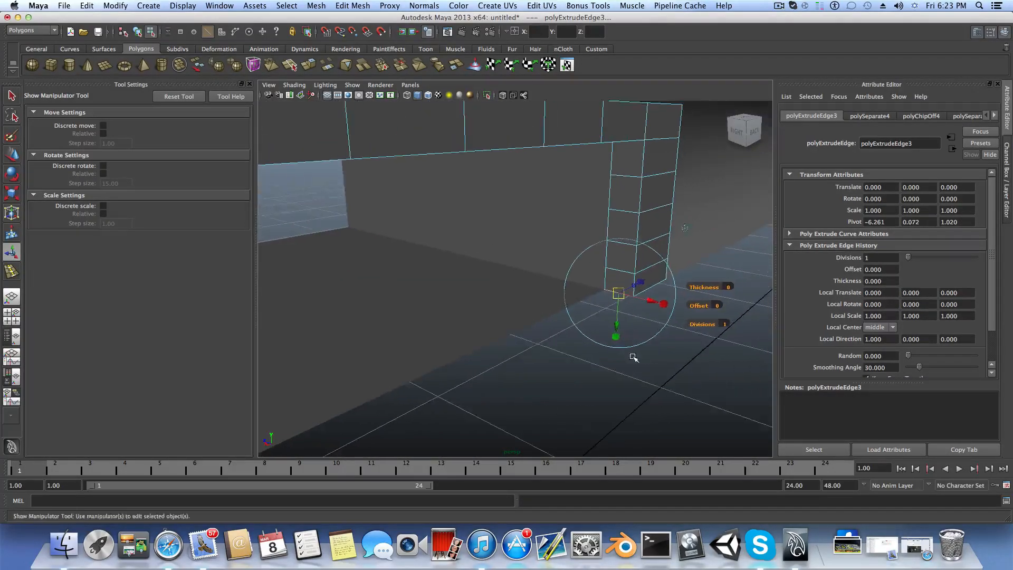
mouse_move(633, 357)
alt+mouse_down()
mouse_move(625, 358)
mouse_move(633, 355)
alt+mouse_up()
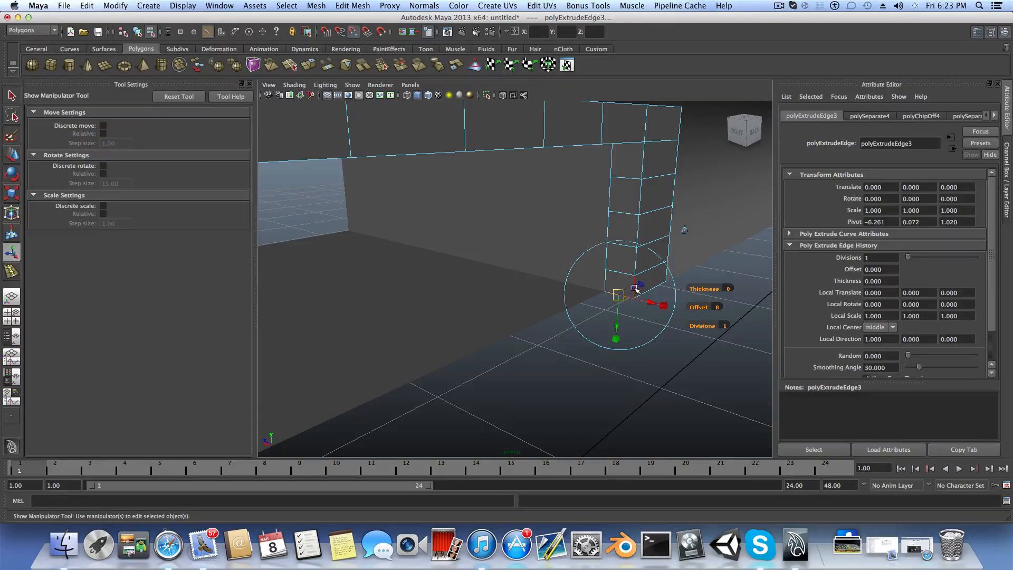
click(630, 268)
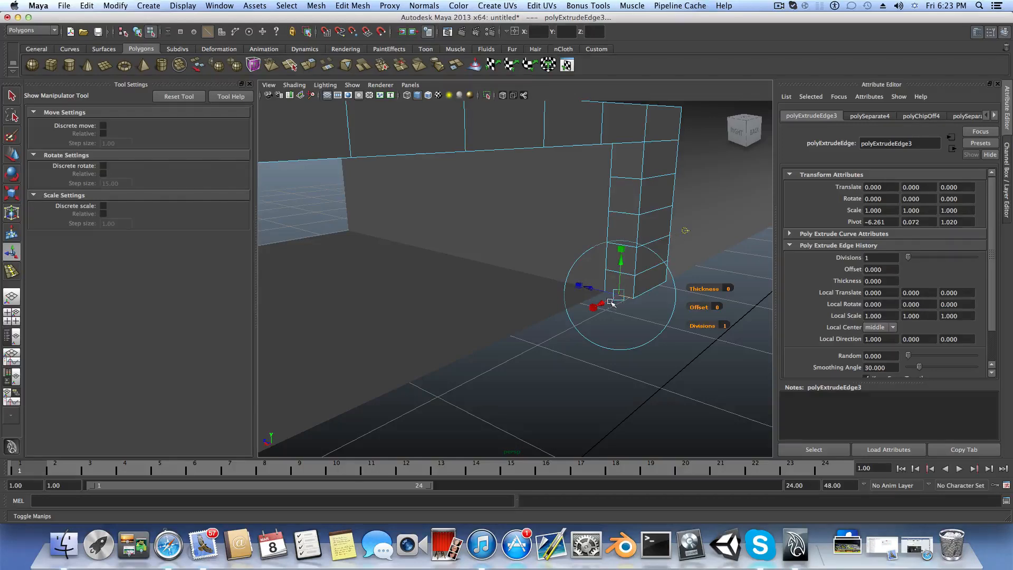
drag(602, 306, 590, 311)
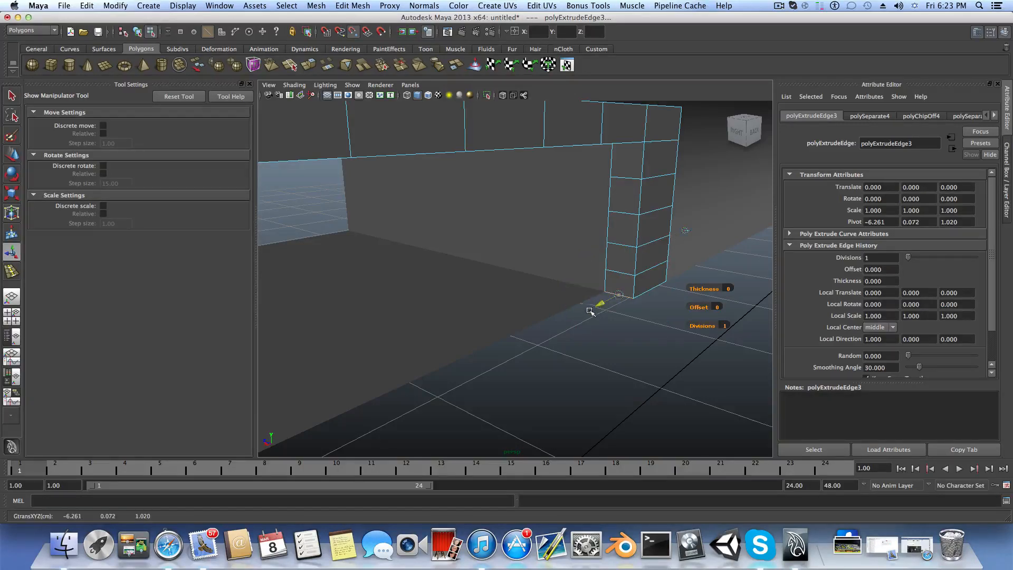
drag(528, 343, 422, 389)
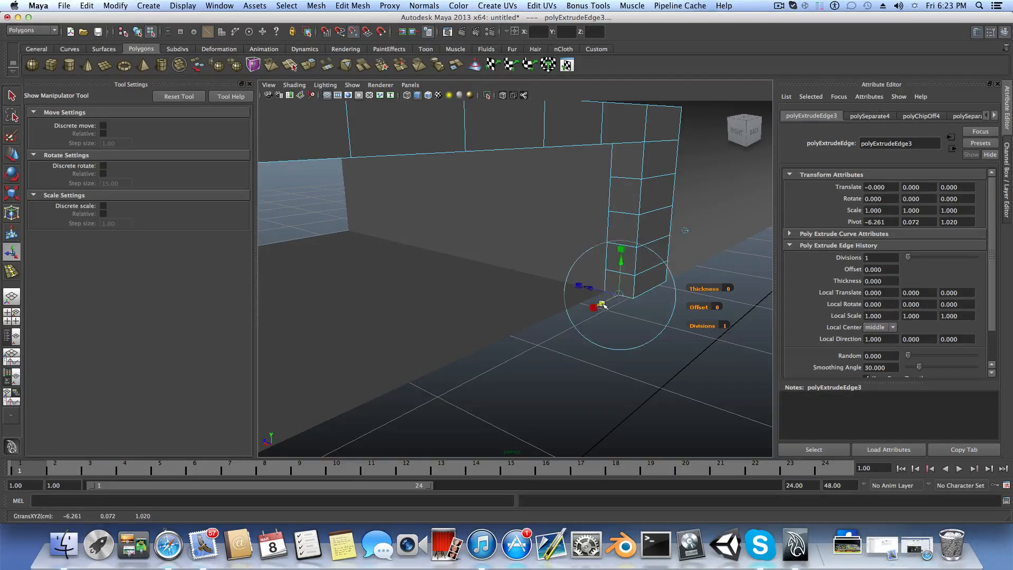
drag(602, 305, 245, 446)
drag(602, 300, 455, 358)
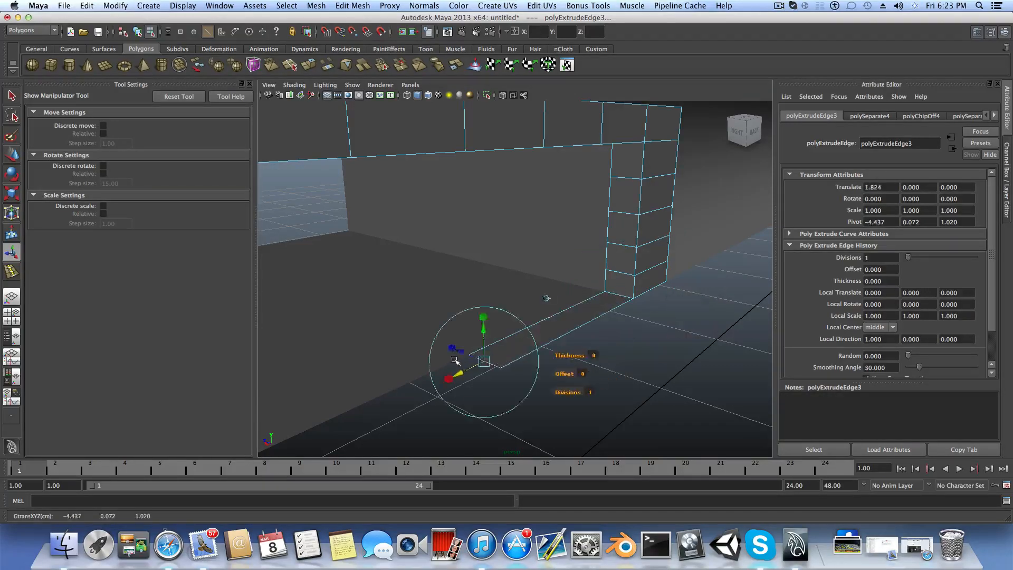
alt+middle_drag(454, 358, 640, 274)
alt+drag(640, 273, 536, 335)
scroll(632, 305, down, 1)
scroll(632, 305, up, 1)
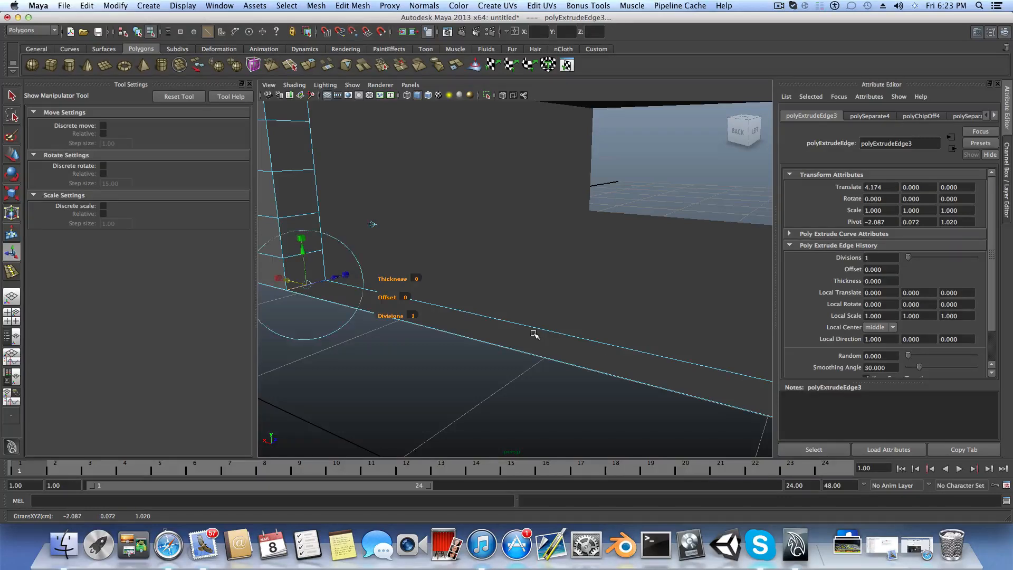
Step: Merge the overlapping vertices where the new floor strip meets the lower inner corners of the entrance frame's jamb
click(534, 334)
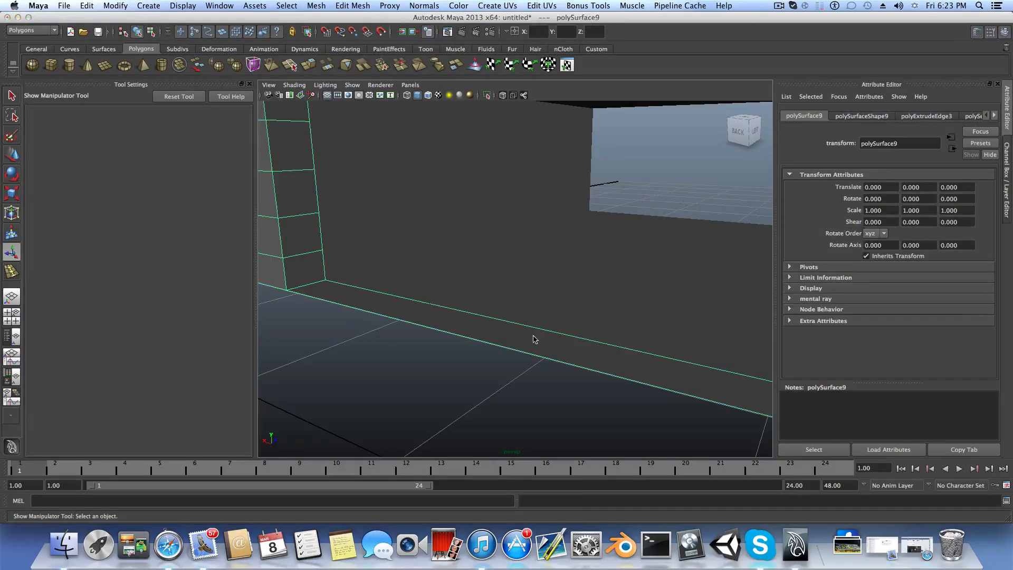
right_drag(534, 334, 528, 356)
click(538, 342)
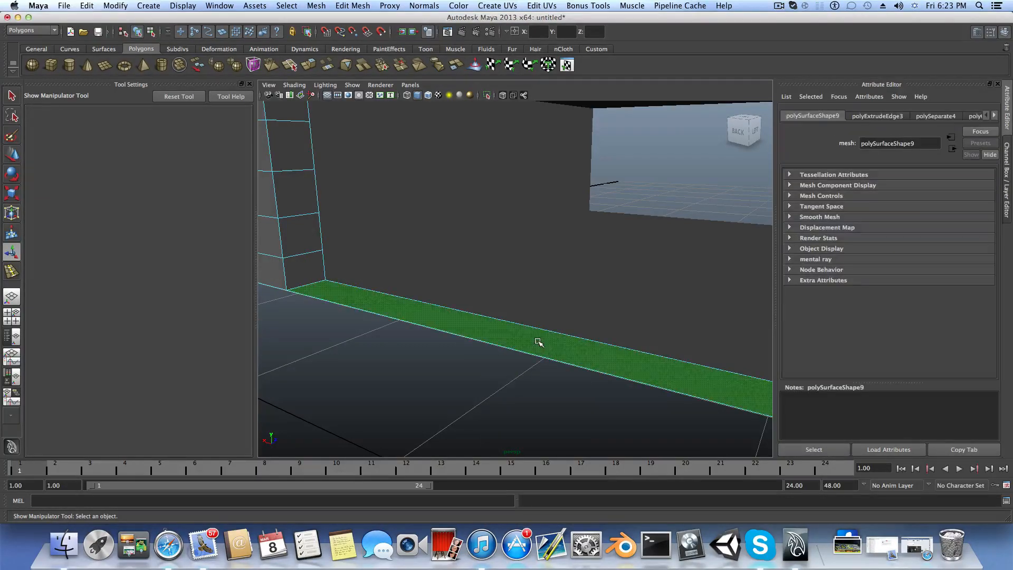
alt+drag(510, 285, 433, 311)
alt+drag(362, 269, 414, 267)
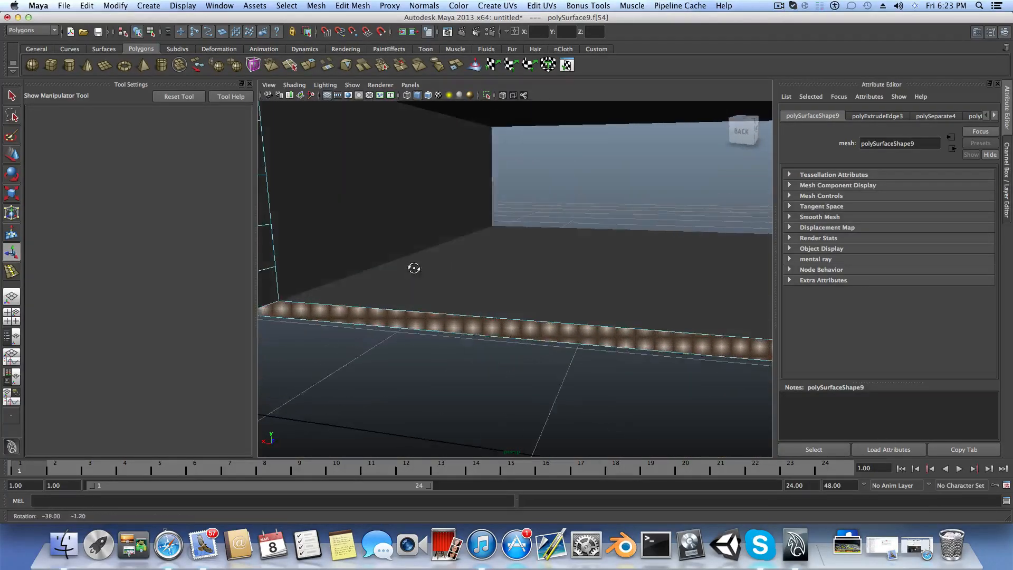
alt+right_drag(414, 267, 494, 313)
alt+drag(433, 313, 577, 298)
alt+middle_drag(578, 298, 486, 353)
alt+drag(487, 353, 488, 316)
alt+drag(537, 323, 394, 342)
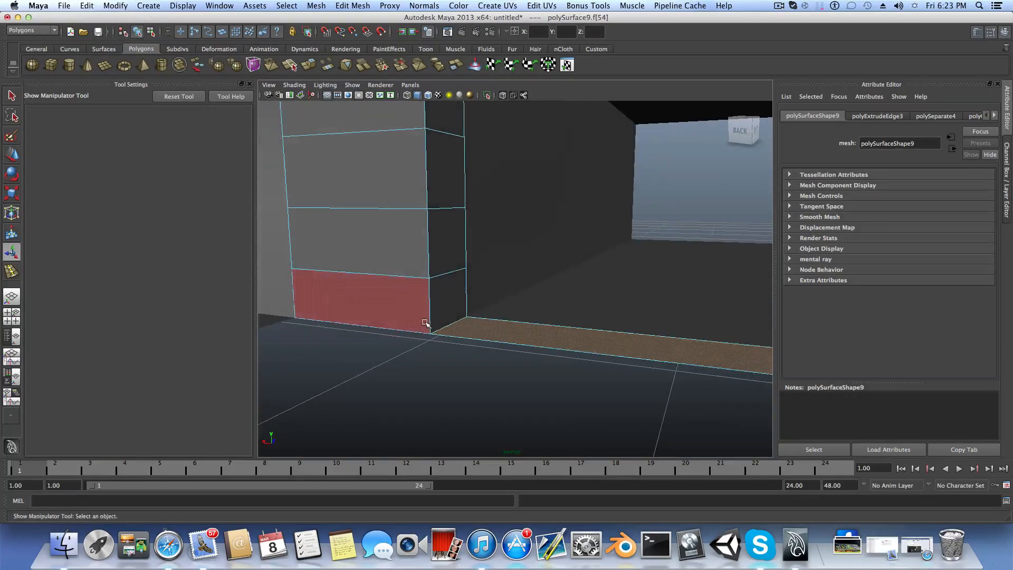
right_drag(425, 322, 383, 321)
drag(485, 351, 486, 351)
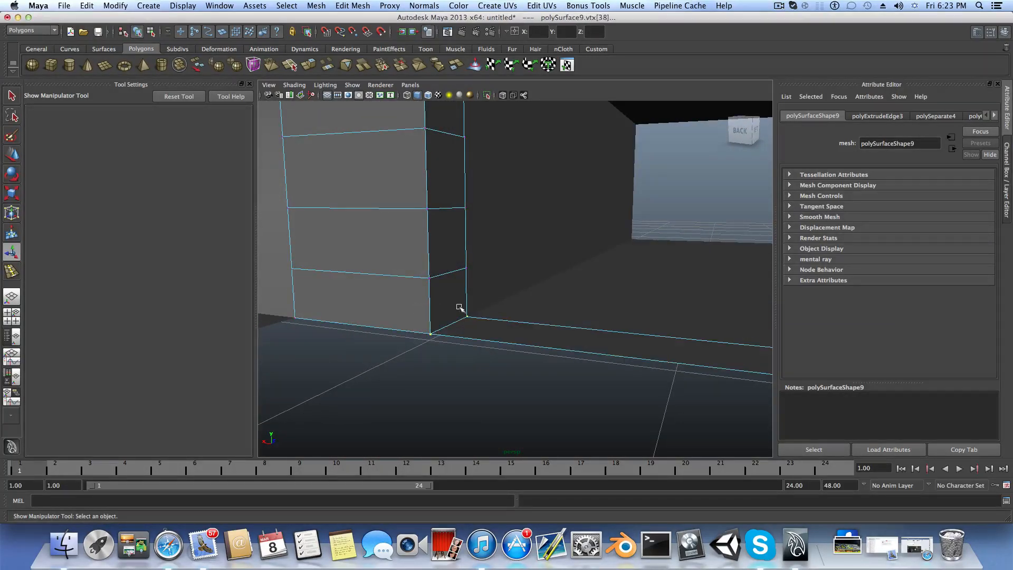
click(364, 7)
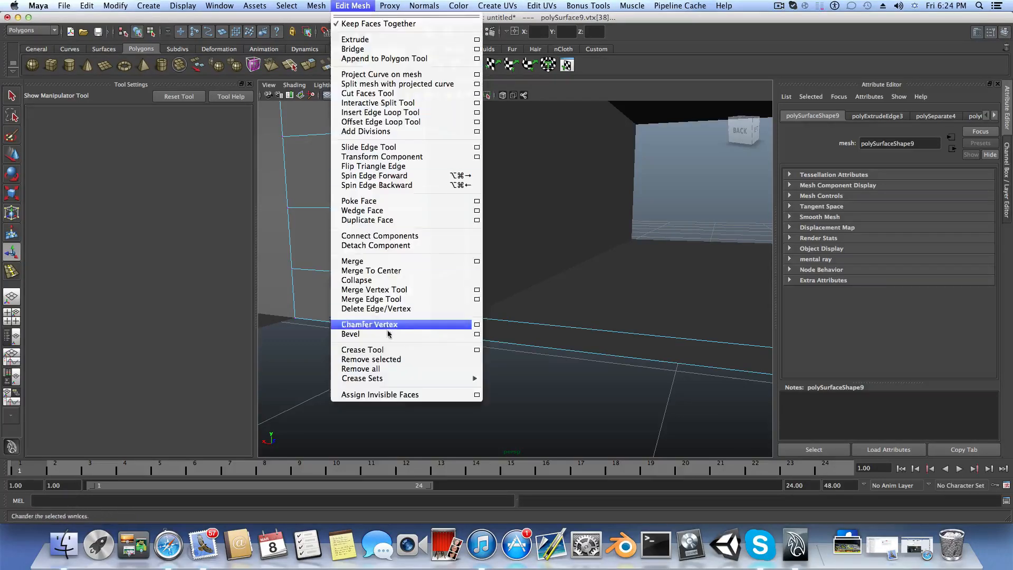
click(370, 259)
Step: Insert a lengthwise edge loop down the middle of the front tunnel segment's floor and return to object mode
scroll(565, 376, down, 5)
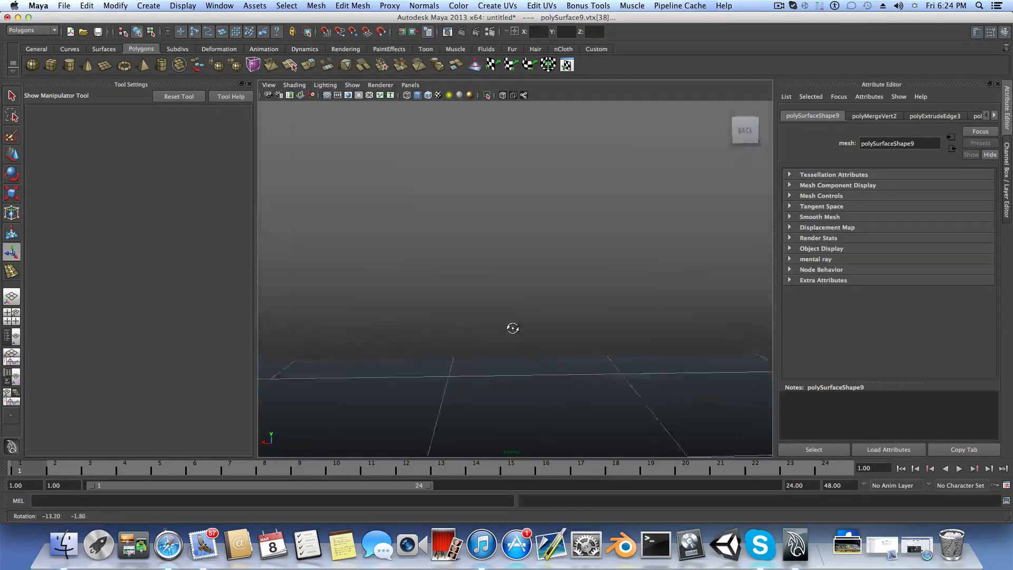
alt+drag(513, 330, 602, 330)
scroll(524, 321, up, 3)
scroll(524, 322, down, 3)
click(565, 382)
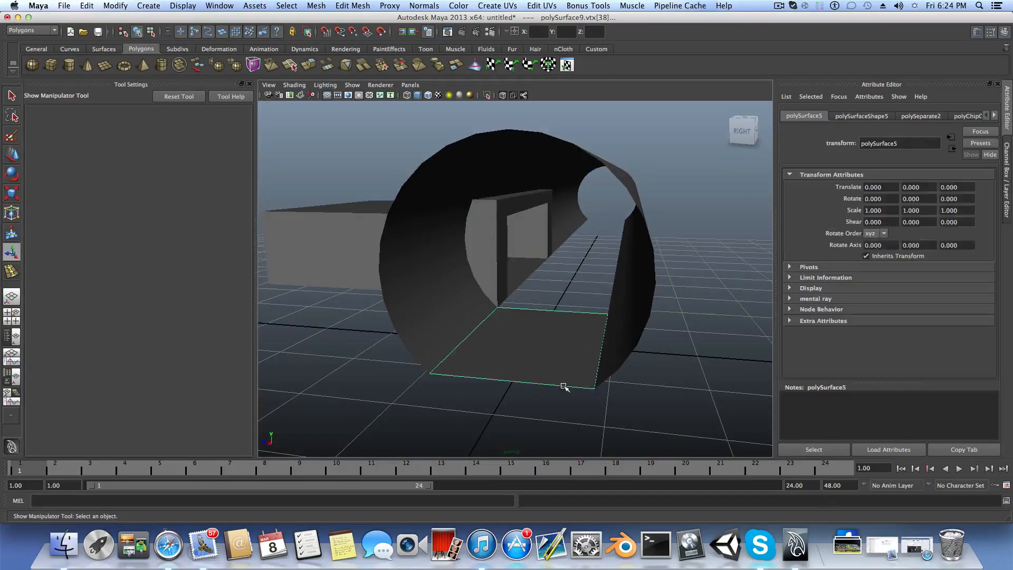
alt+drag(565, 382, 565, 362)
right_drag(565, 370, 579, 389)
click(556, 363)
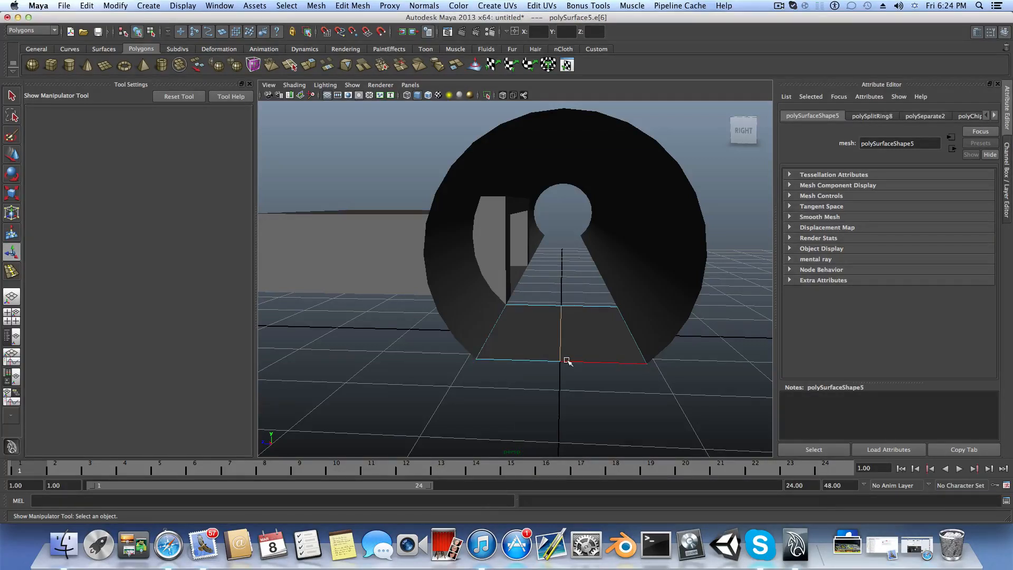
key(F8)
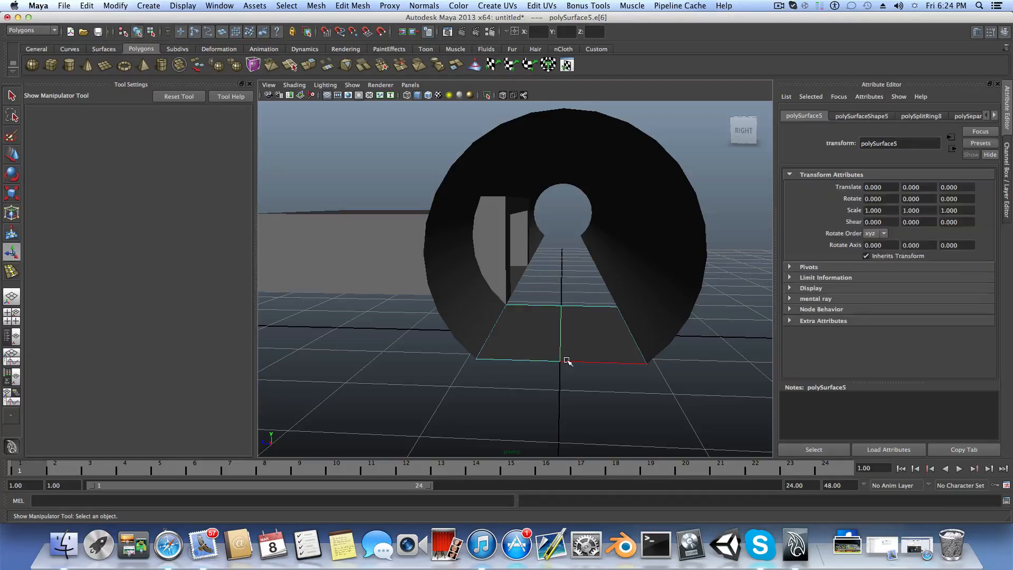
Step: Center the pivot of the front tunnel segment's floor and activate the Move tool
click(118, 6)
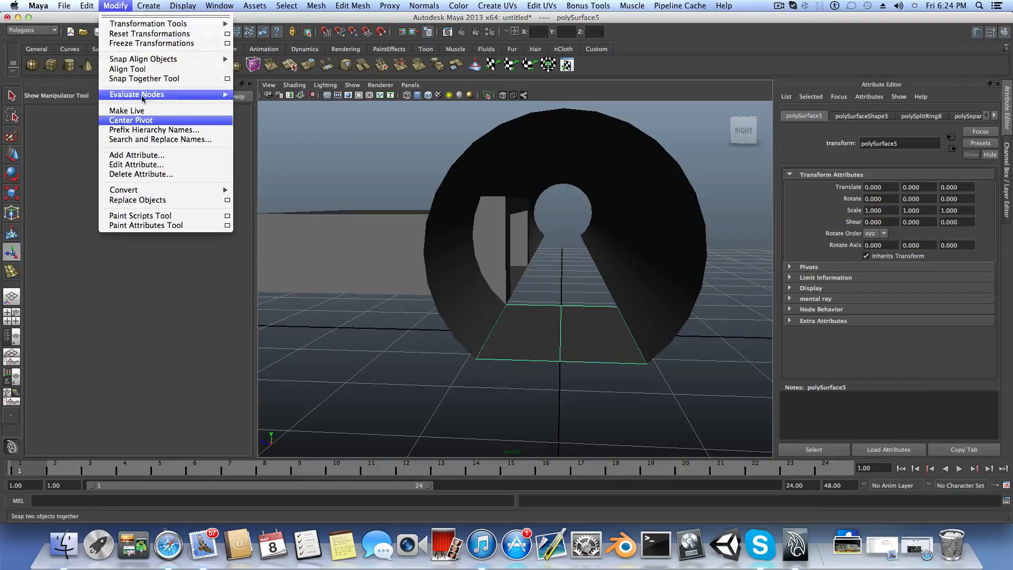
click(147, 121)
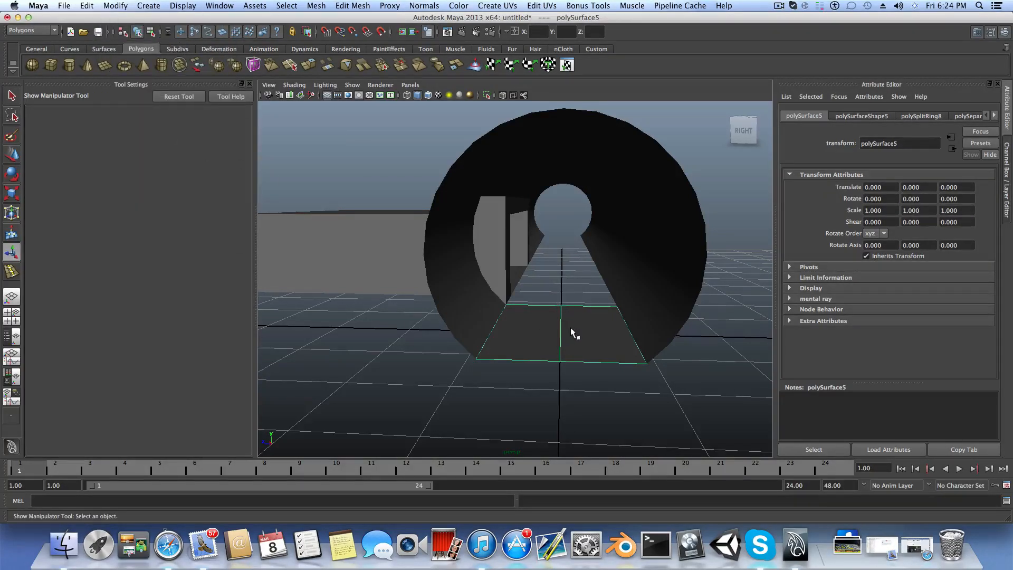
click(11, 154)
alt+drag(592, 357, 559, 316)
scroll(555, 354, down, 3)
scroll(584, 347, down, 5)
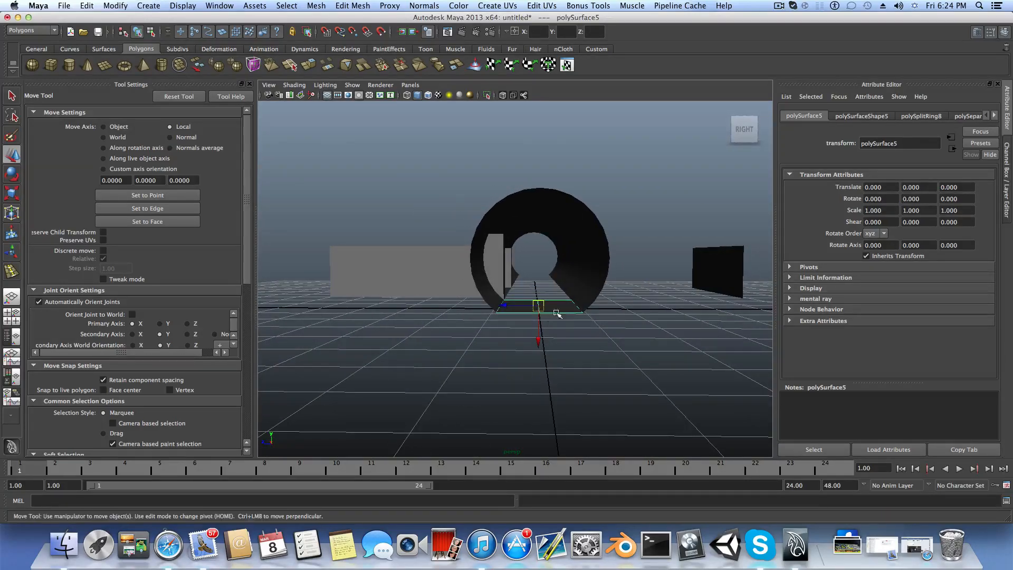
click(583, 282)
alt+drag(449, 289, 419, 284)
click(420, 285)
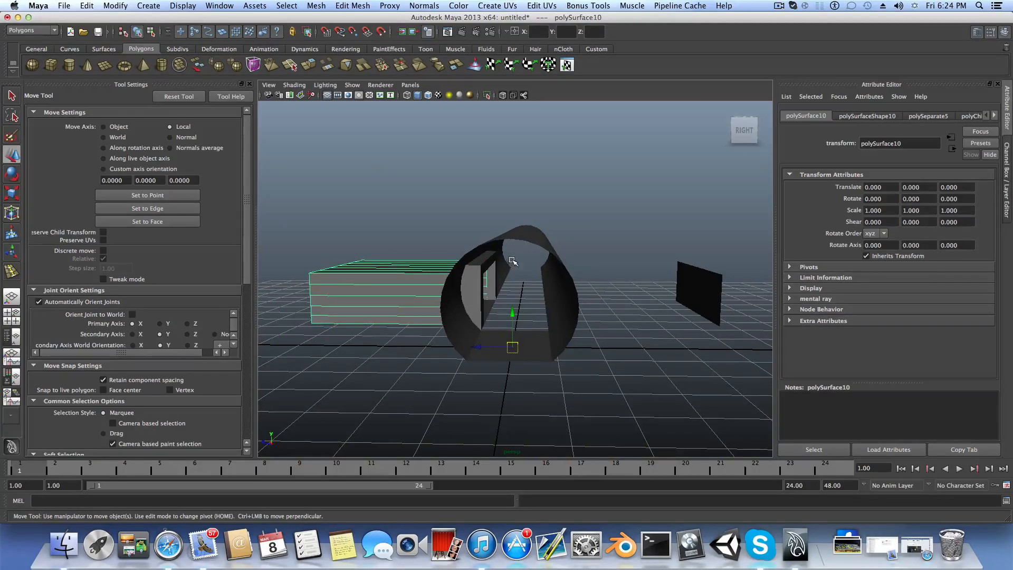
click(526, 238)
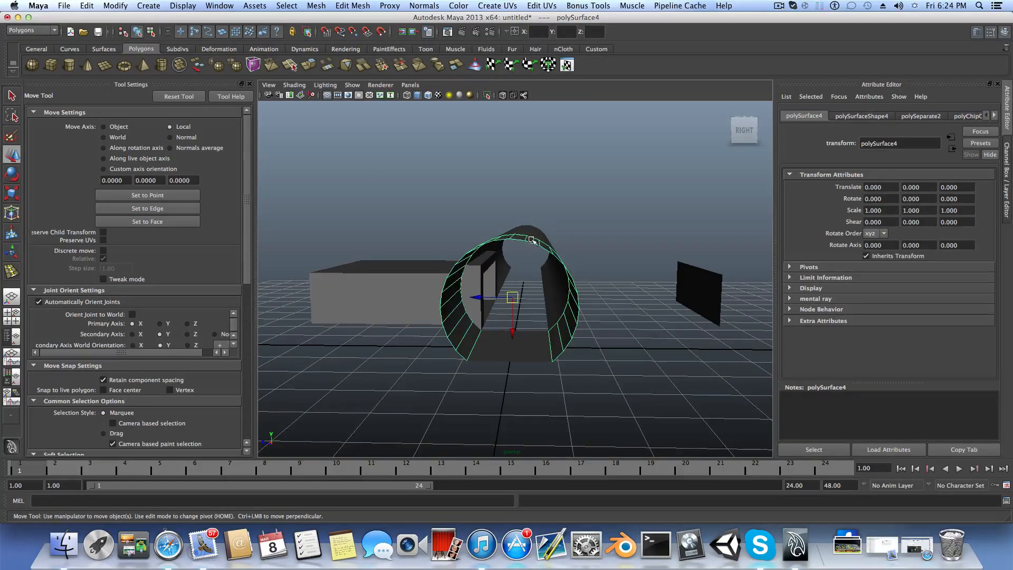
alt+drag(532, 240, 408, 291)
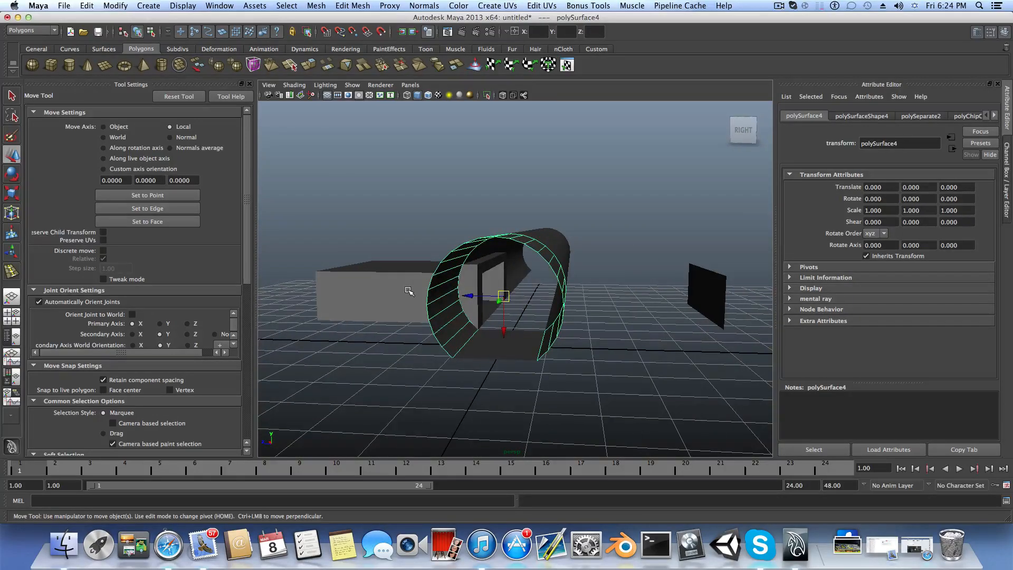
click(392, 279)
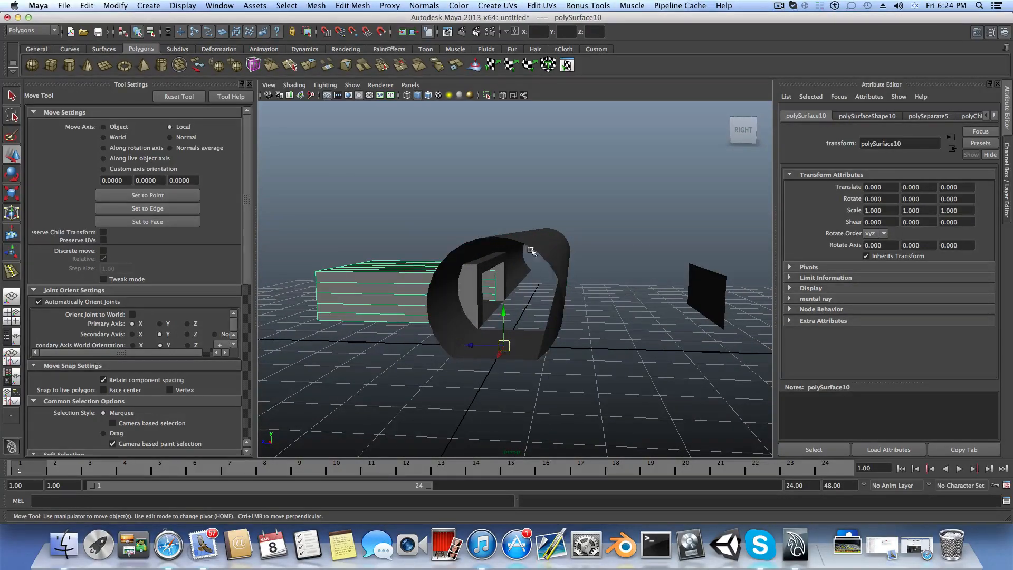
alt+drag(533, 286, 537, 284)
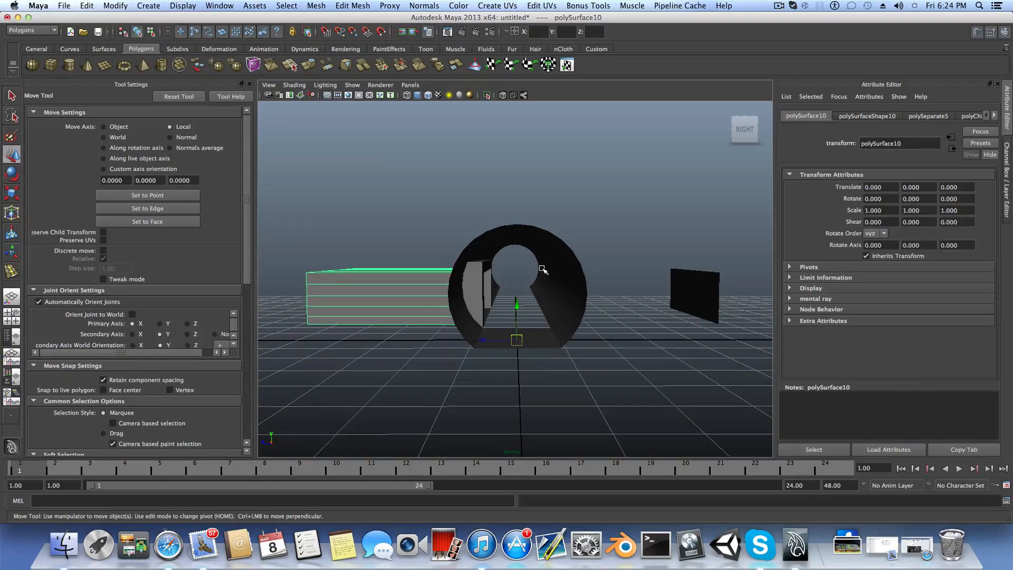
click(543, 233)
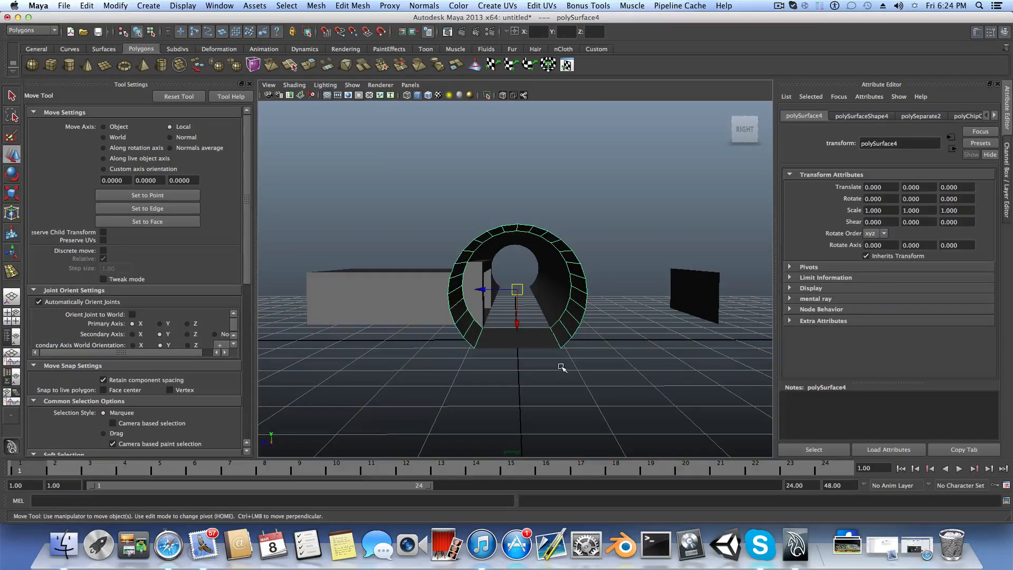
Step: Delete the four separate cylinder segments at the tunnel's far end, keeping the front segment and the recess segment behind it
alt+drag(561, 367, 567, 263)
click(564, 243)
click(584, 212)
click(611, 195)
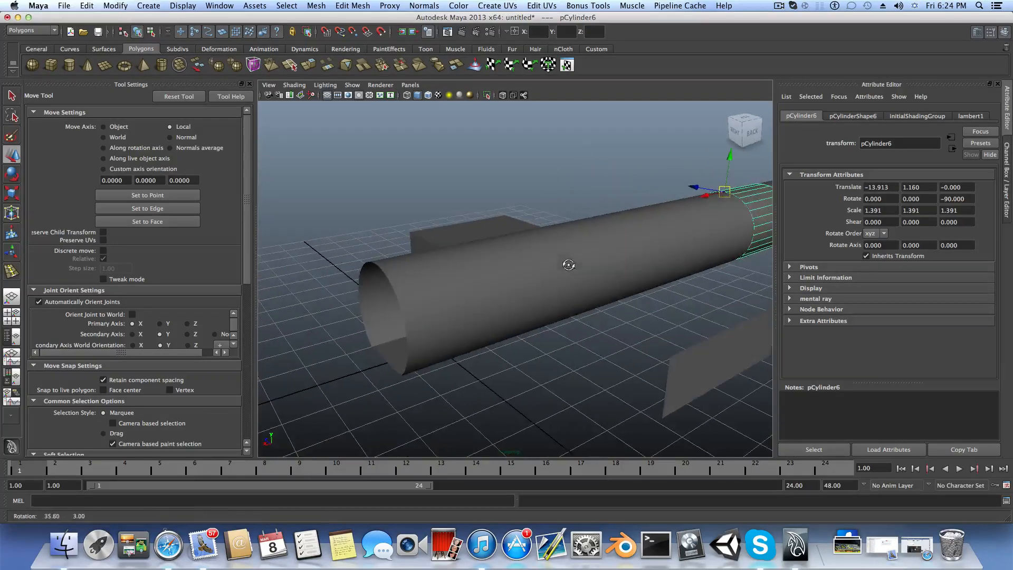
click(753, 217)
scroll(742, 233, down, 5)
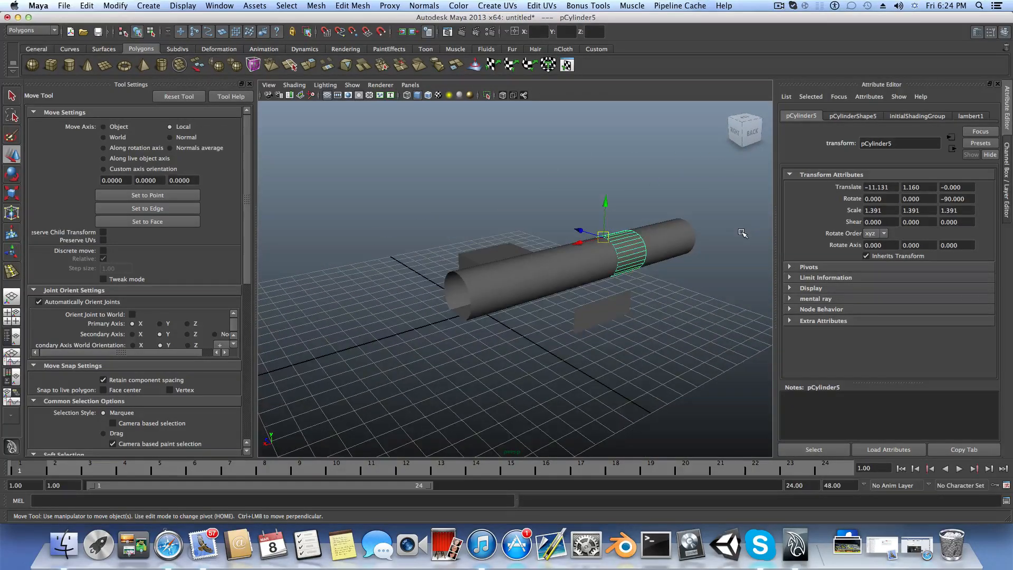
click(686, 233)
click(668, 241)
click(674, 237)
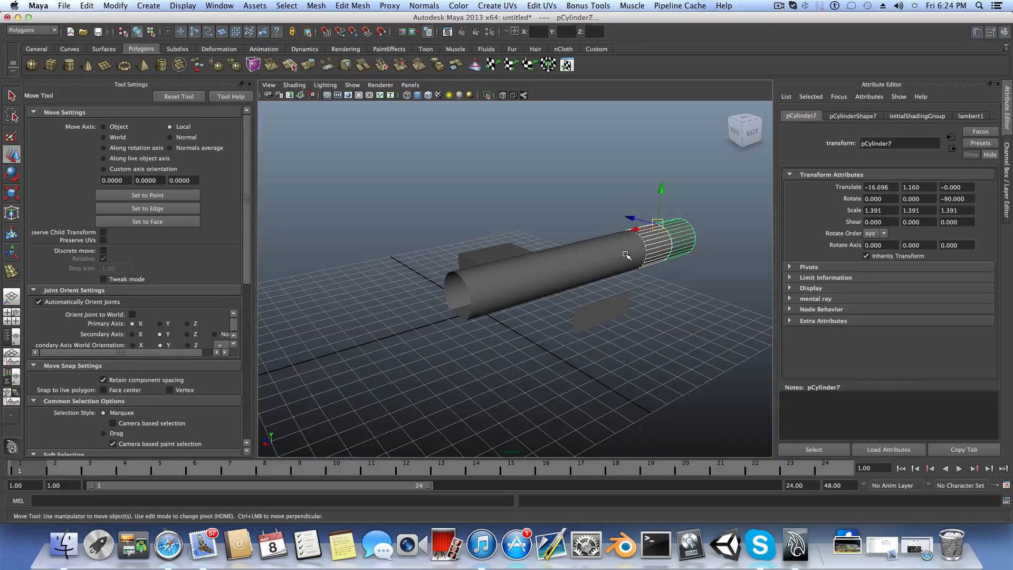
click(604, 261)
click(574, 267)
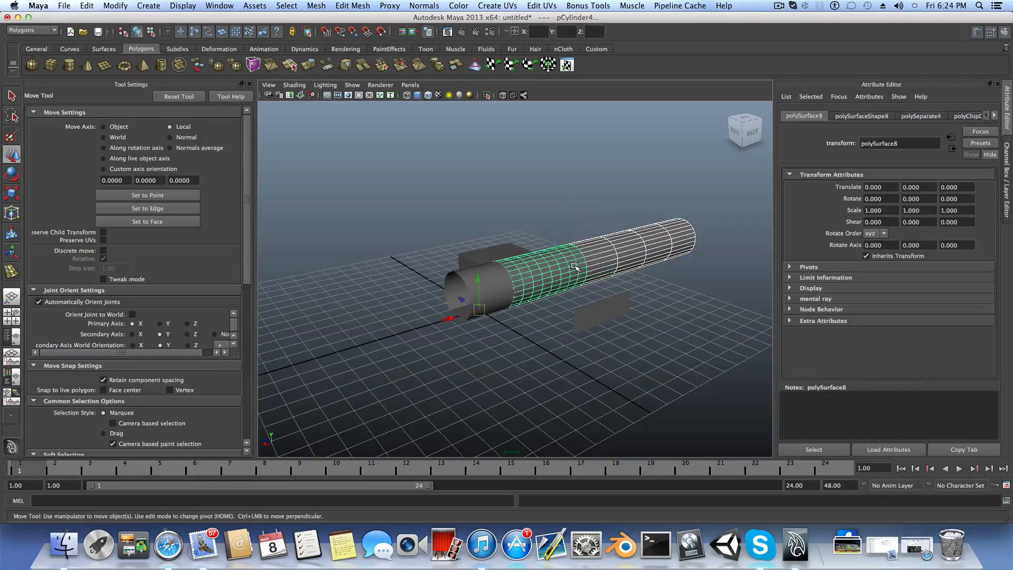
click(585, 256)
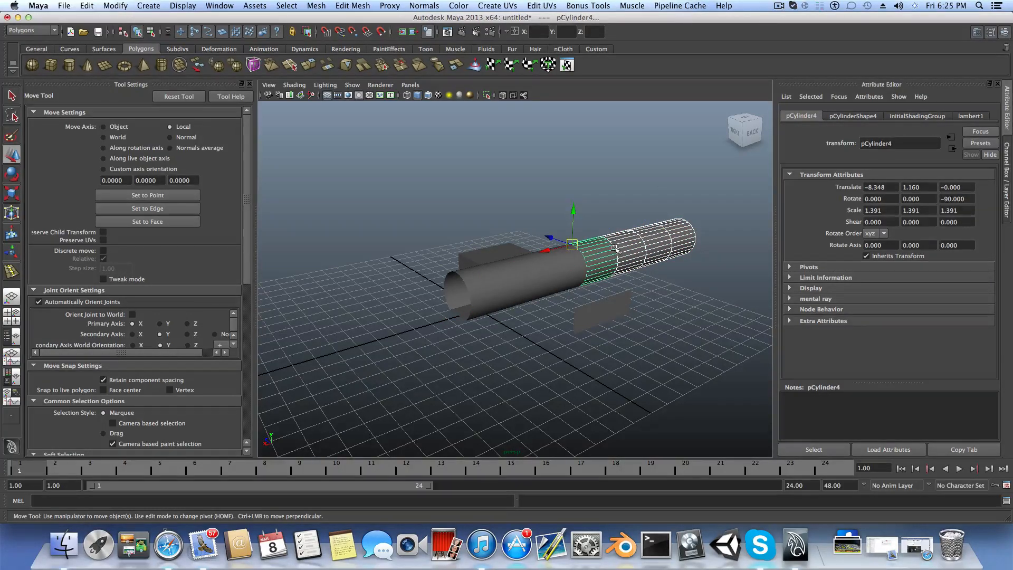
key(Delete)
Step: Select the curved shell of the front tunnel segment and turn on its shaded-mode normals display
alt+drag(486, 288, 571, 322)
click(553, 312)
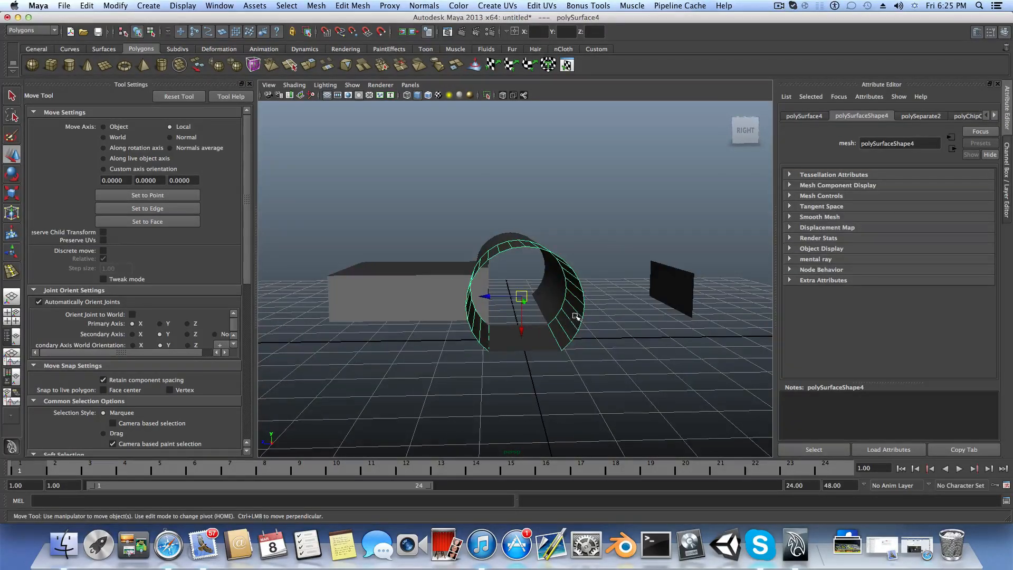
click(183, 6)
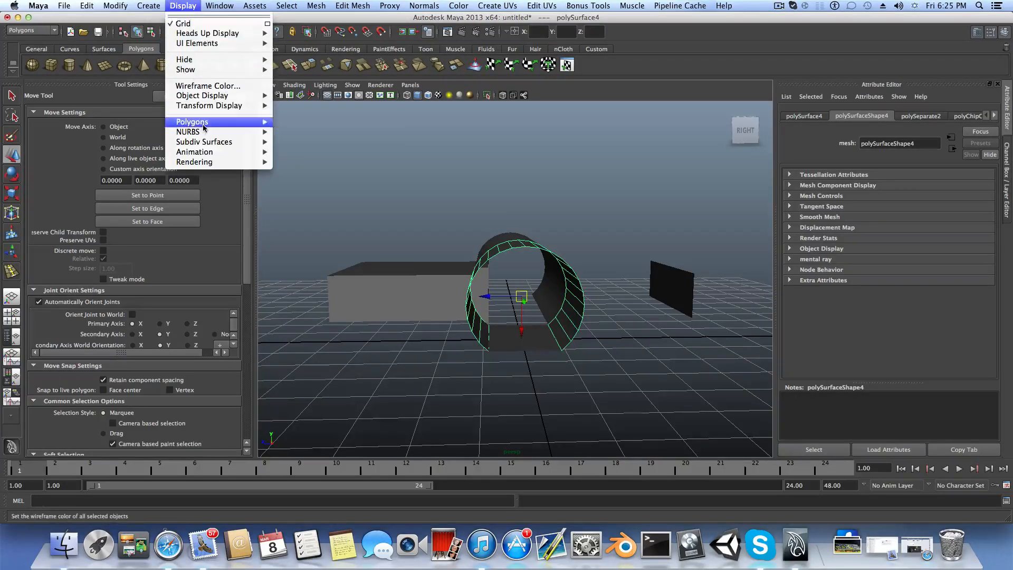
mouse_move(227, 132)
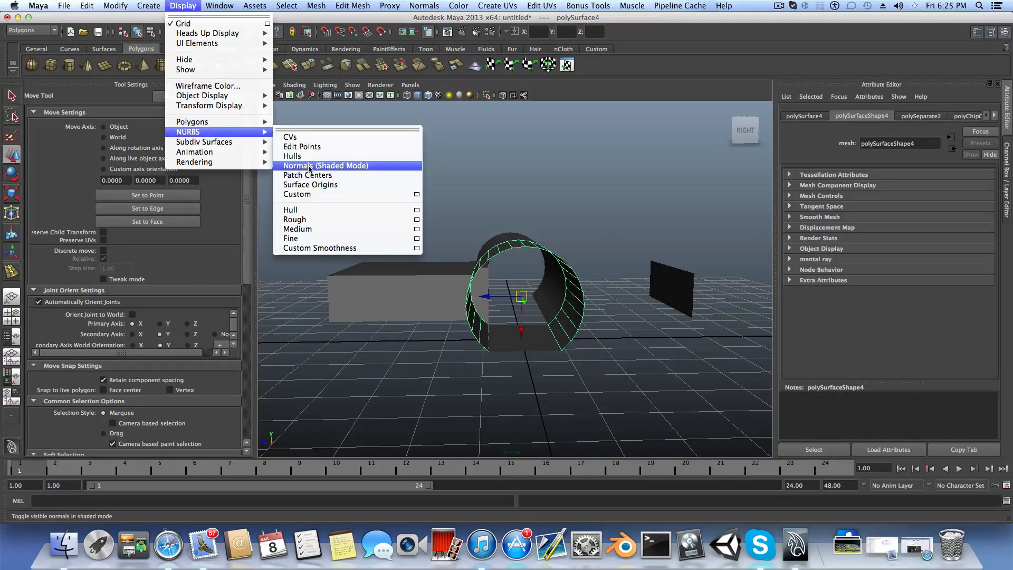
click(357, 166)
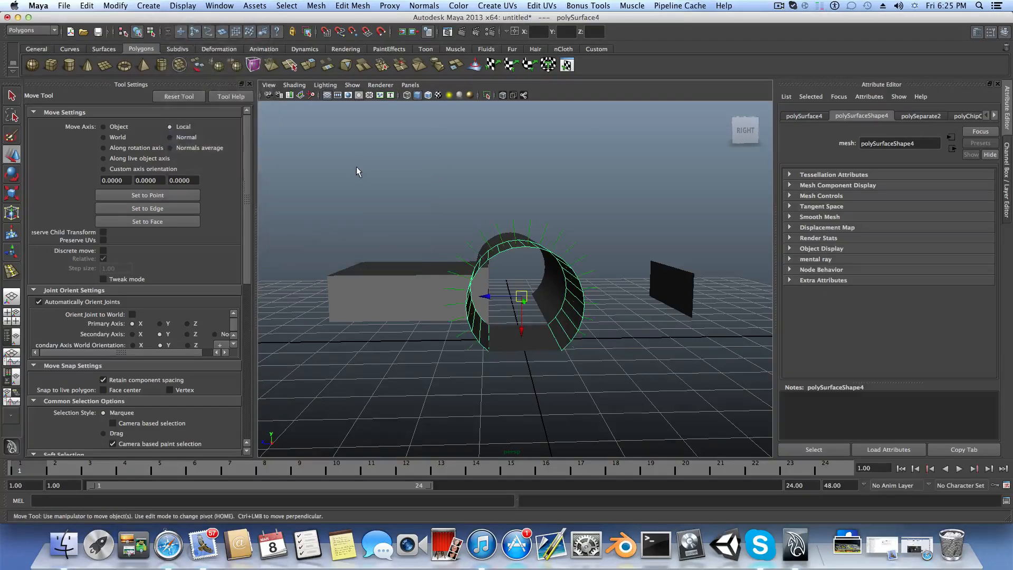
Step: Reverse the normals of the front tunnel segment's curved shell and check their direction from the side
alt+drag(613, 316, 564, 313)
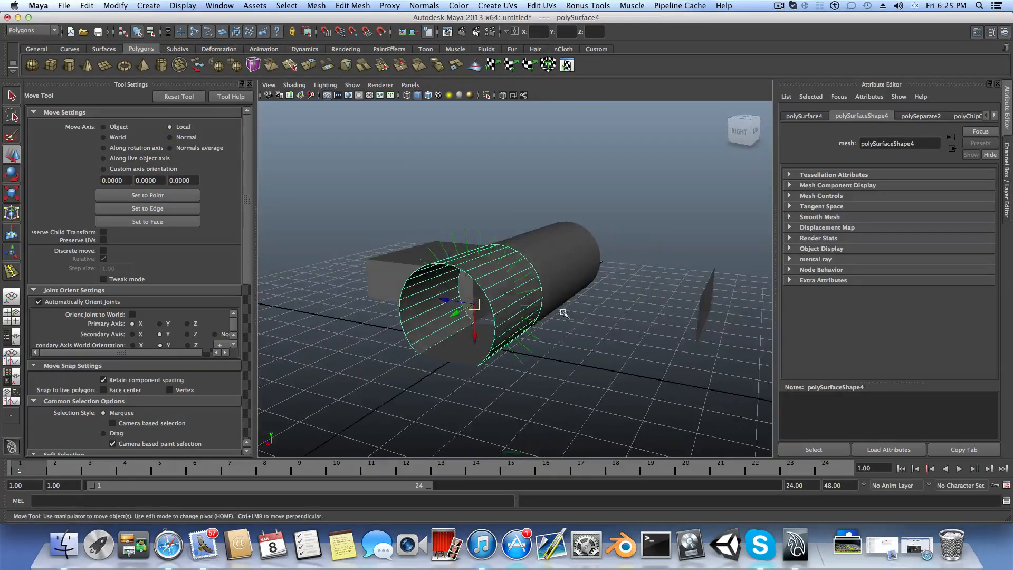
alt+drag(469, 240, 488, 212)
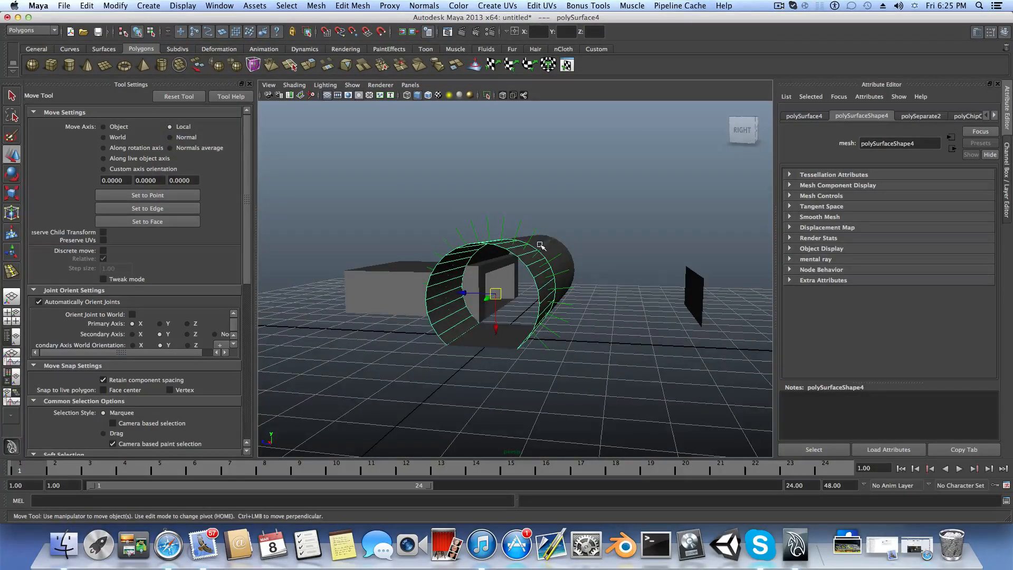
mouse_move(541, 245)
alt+mouse_down()
mouse_move(587, 239)
mouse_move(549, 248)
alt+mouse_up()
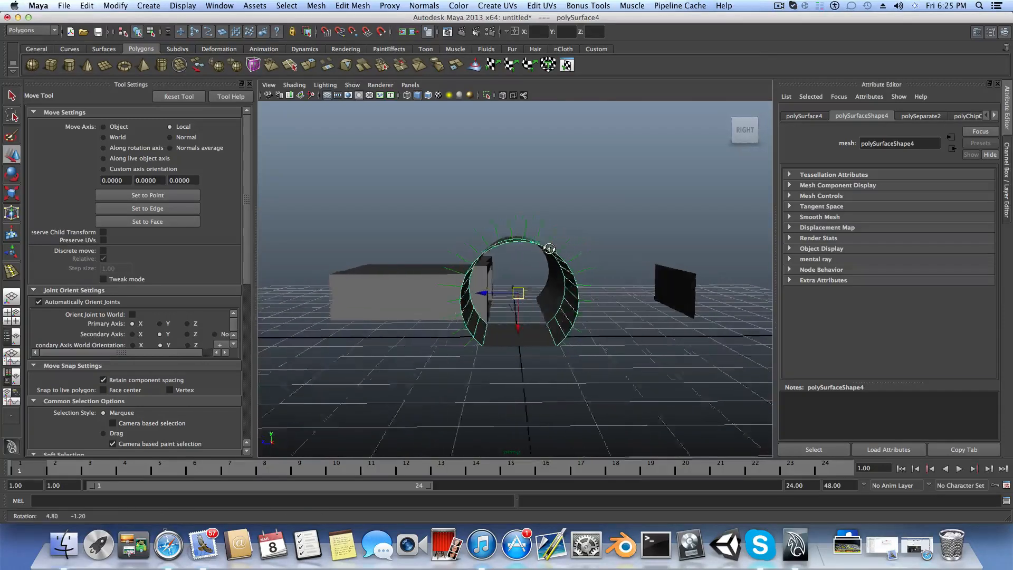
scroll(592, 280, up, 3)
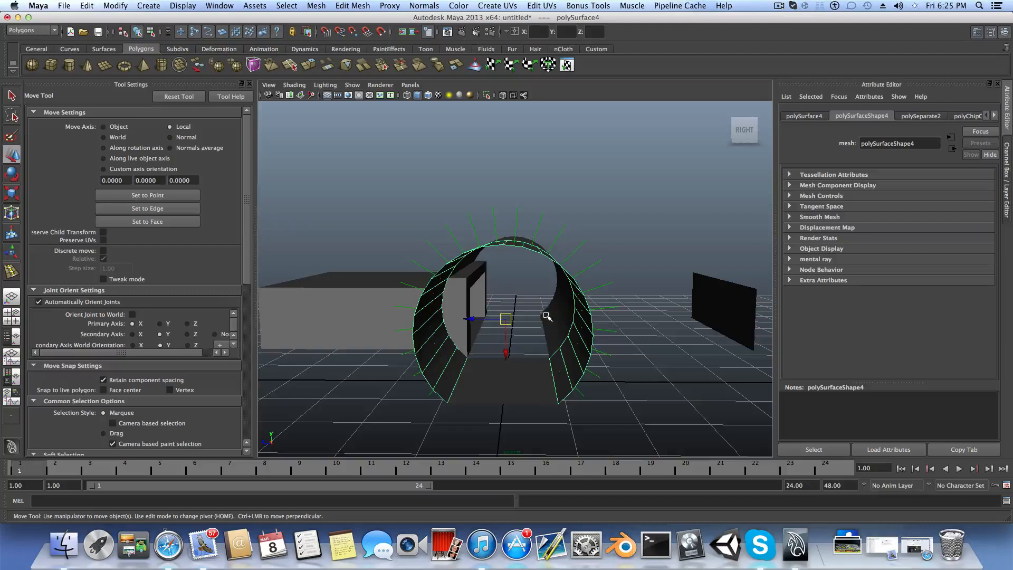
alt+drag(569, 331, 585, 328)
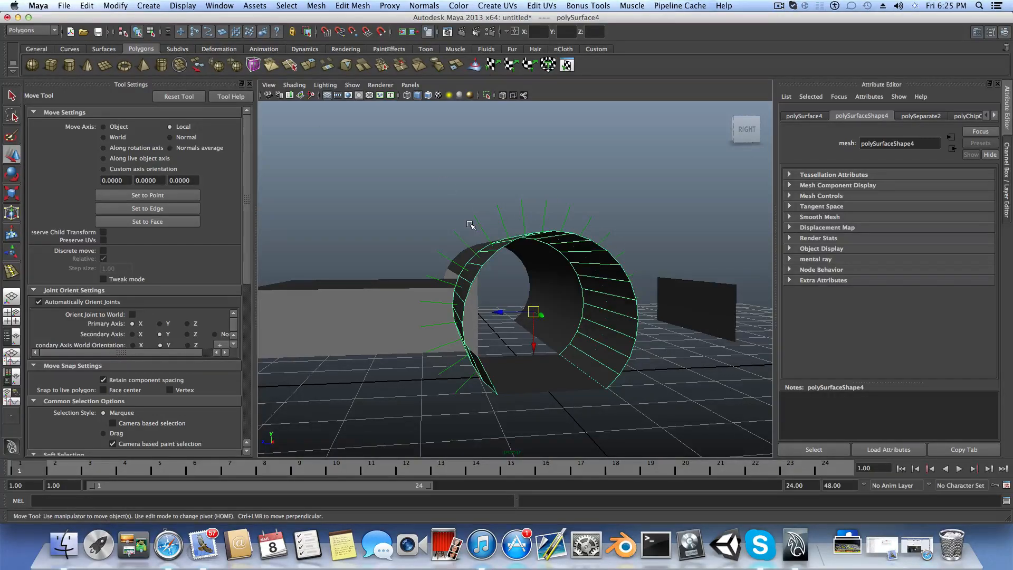
alt+drag(472, 226, 522, 240)
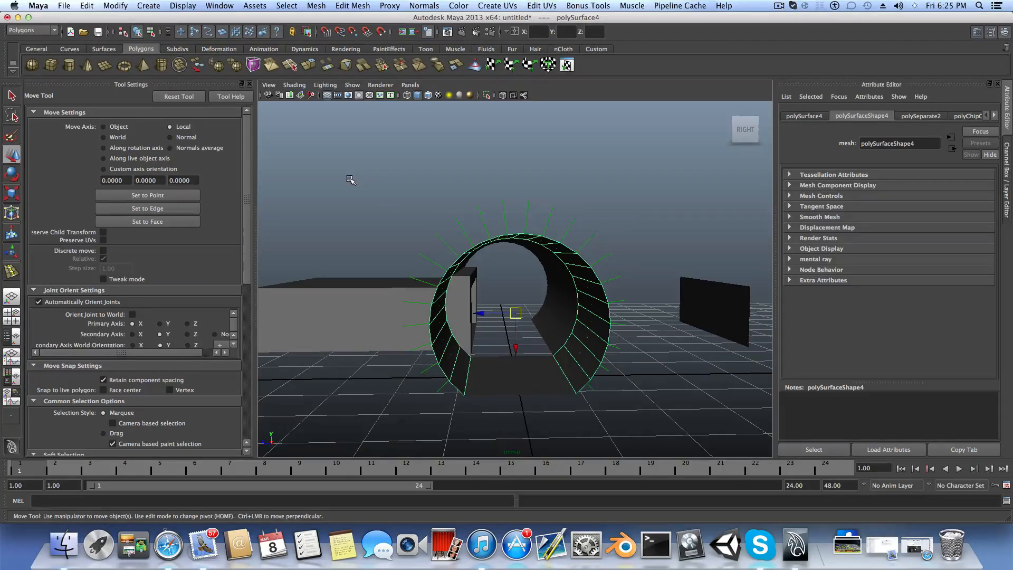
click(183, 5)
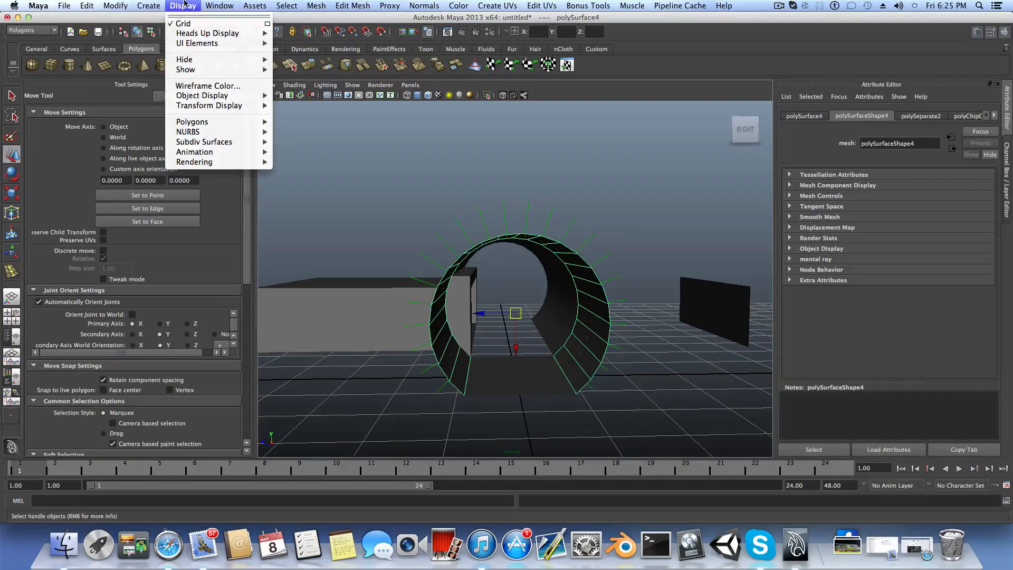
click(184, 3)
alt+drag(543, 222, 544, 224)
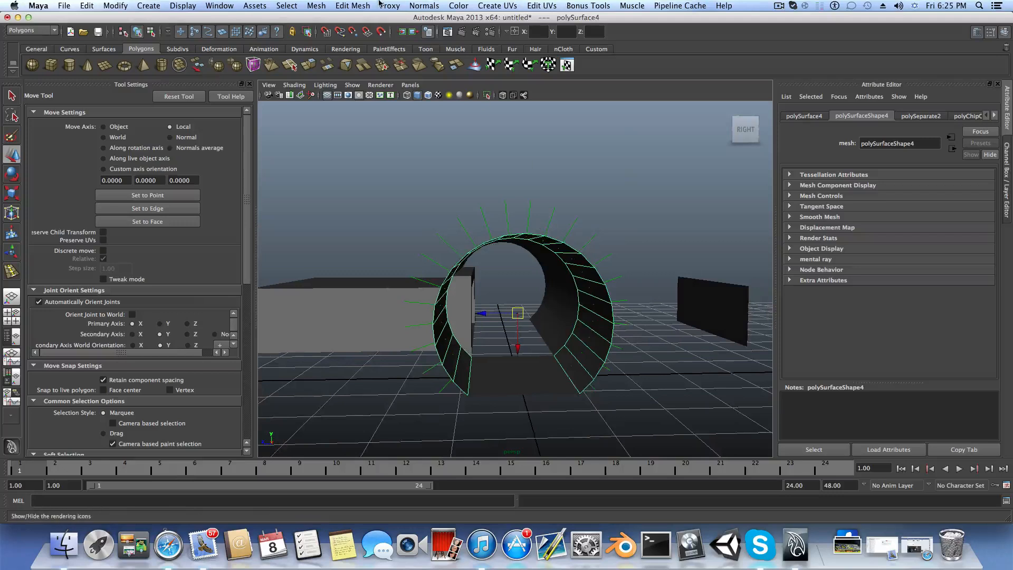
click(411, 5)
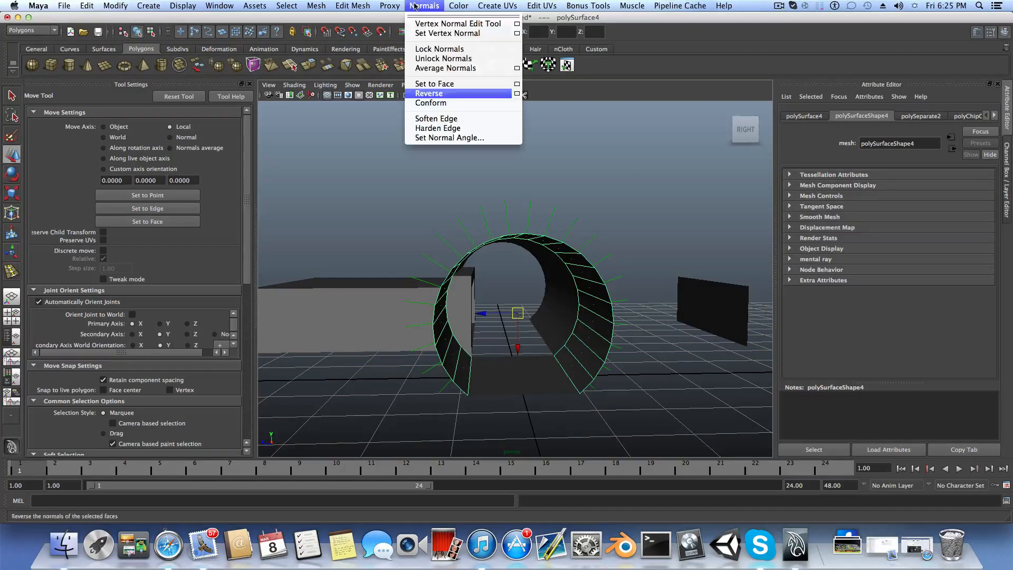
click(437, 94)
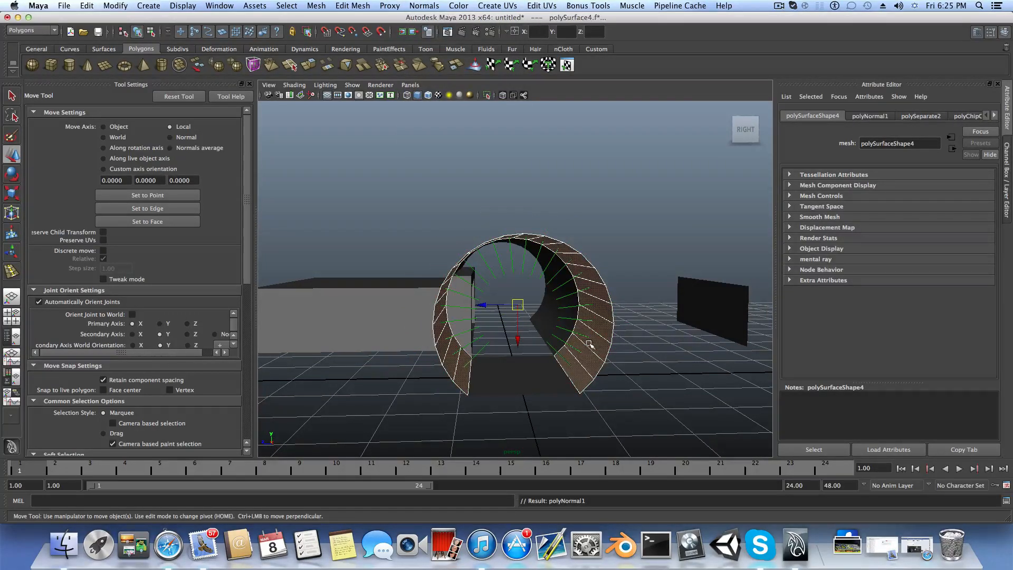
alt+drag(589, 344, 582, 253)
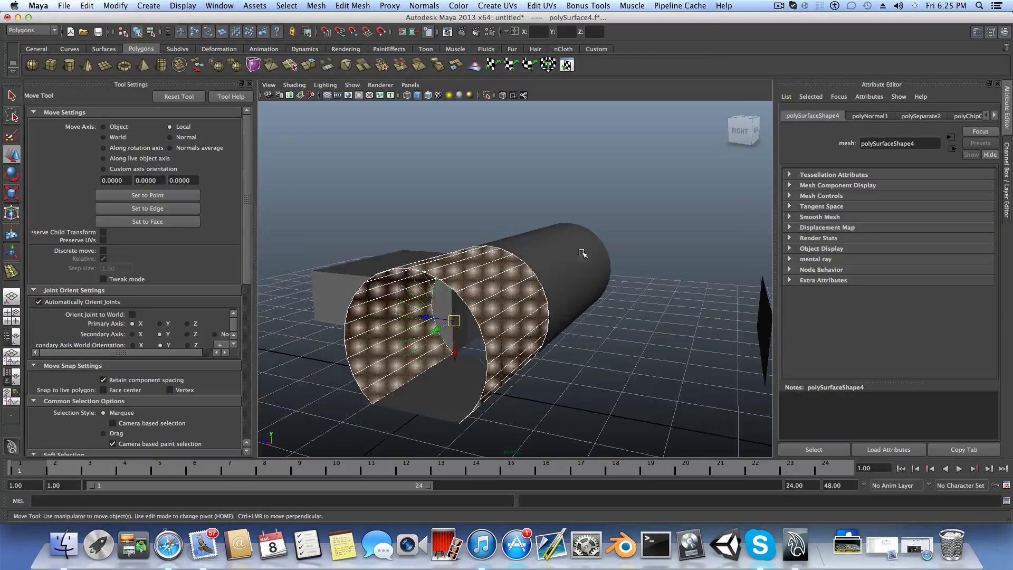
Step: Select the rear tunnel section and show its surface normals in shaded mode
click(579, 250)
mouse_move(531, 337)
alt+mouse_down()
mouse_move(579, 334)
mouse_move(547, 344)
alt+mouse_up()
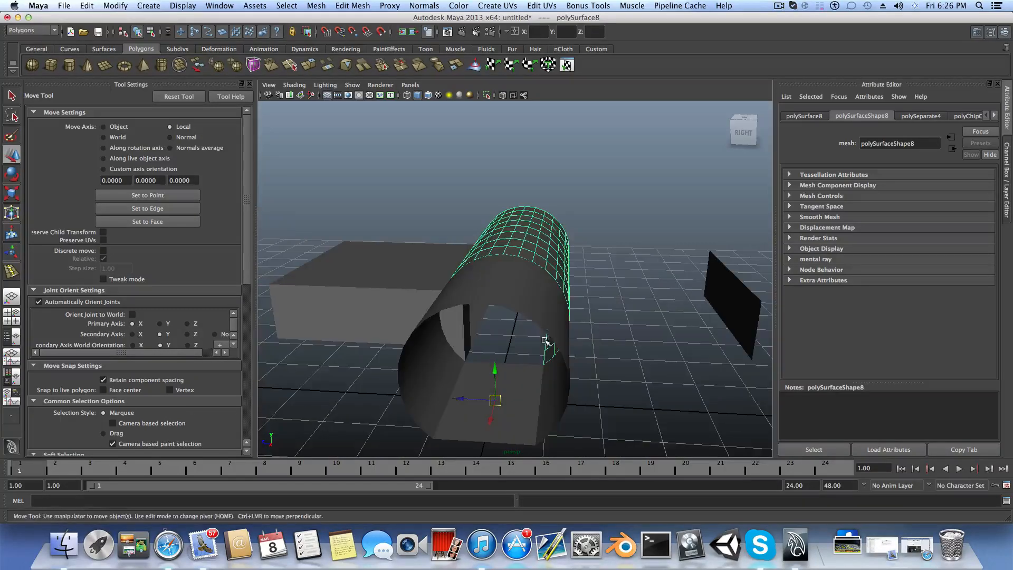
click(184, 6)
mouse_move(229, 132)
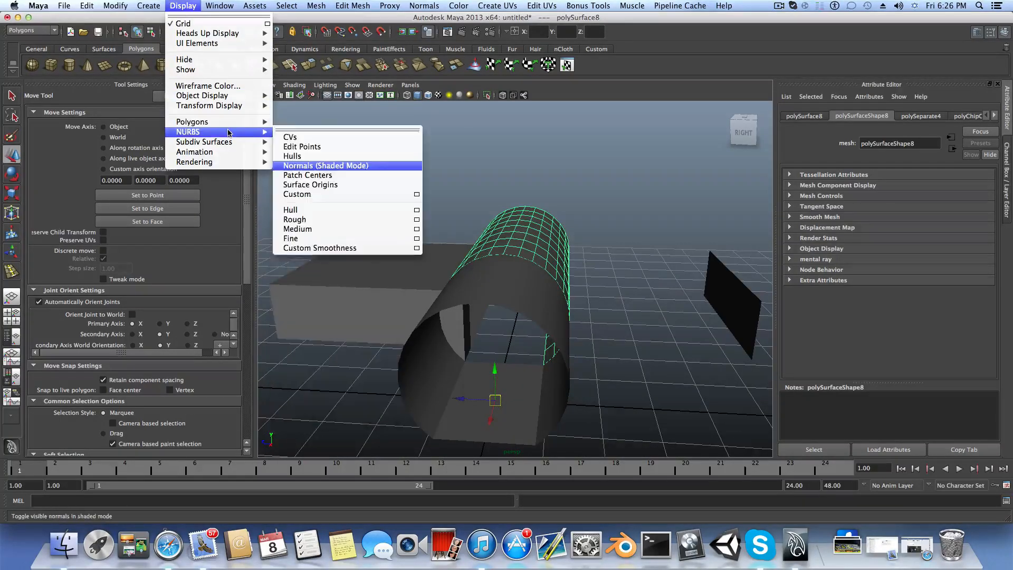
click(330, 166)
mouse_move(554, 272)
alt+mouse_down()
mouse_move(628, 264)
mouse_move(547, 262)
mouse_move(587, 267)
alt+mouse_up()
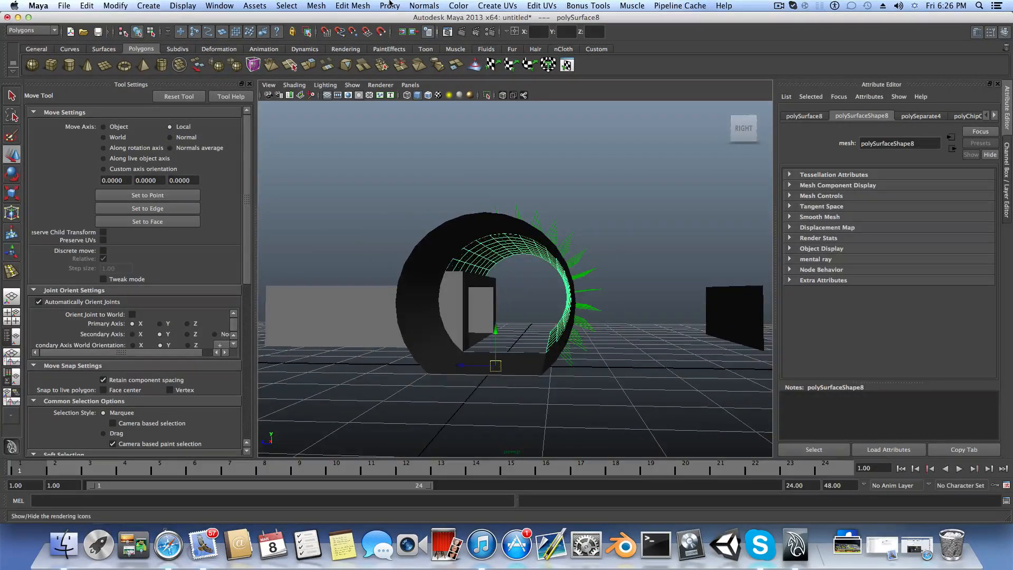
Step: Reverse the normals of the rear tunnel section
click(424, 6)
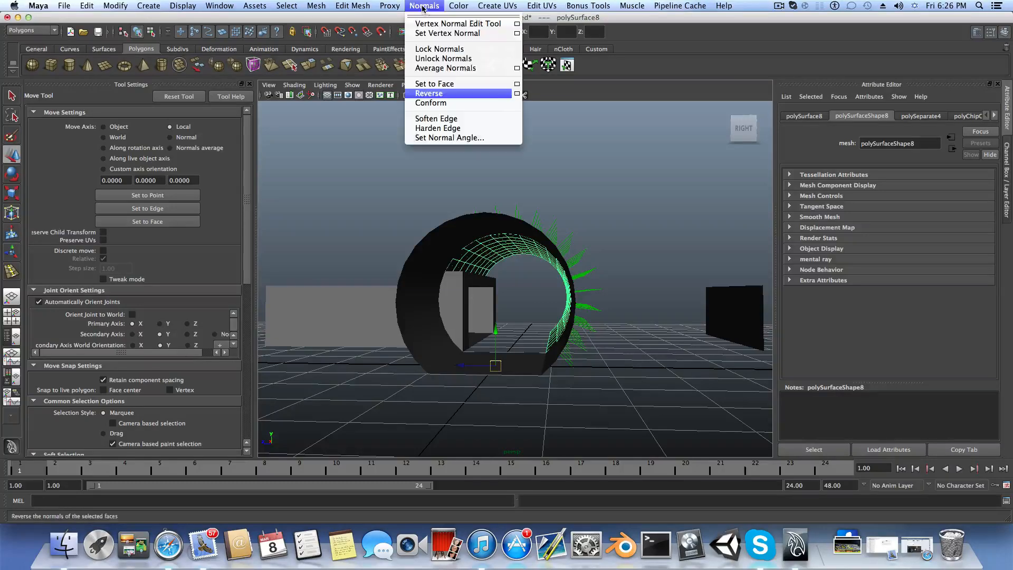
click(436, 95)
alt+drag(514, 292, 537, 321)
Step: Select the flat floor piece of the front tunnel section and show its normals in shaded mode
click(452, 309)
click(555, 412)
scroll(555, 408, down, 5)
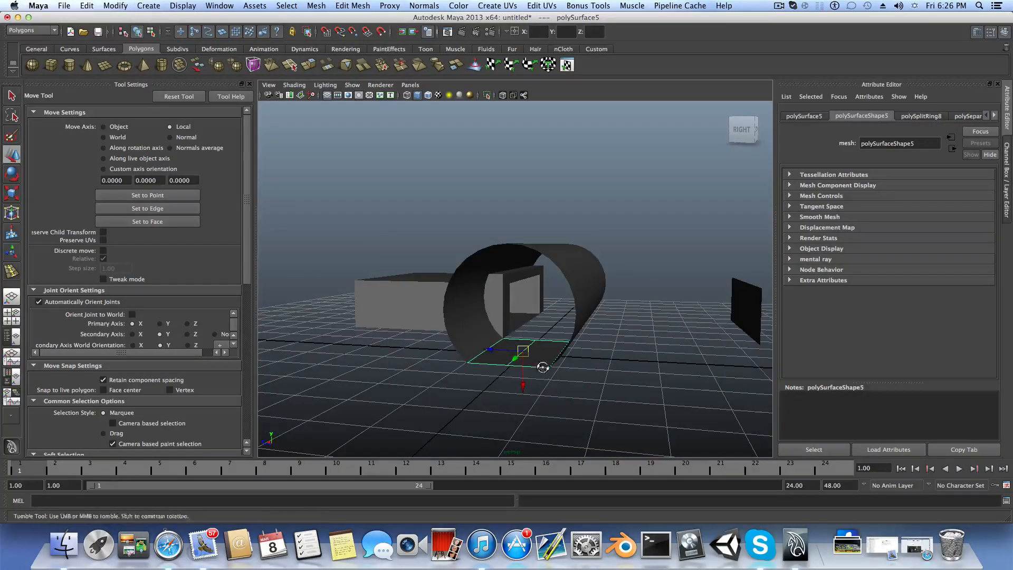
alt+right_drag(543, 366, 572, 367)
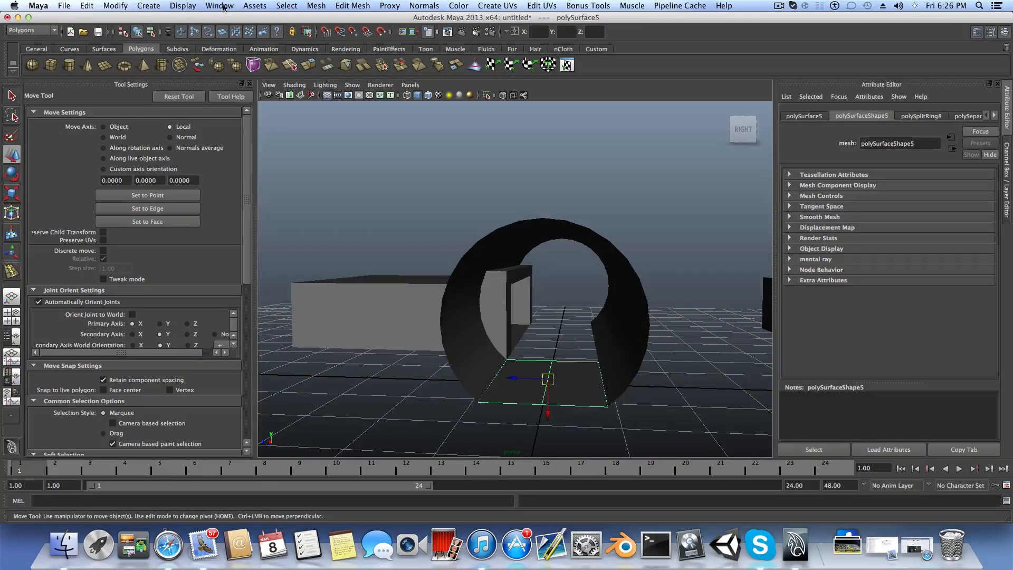
click(183, 6)
mouse_move(238, 131)
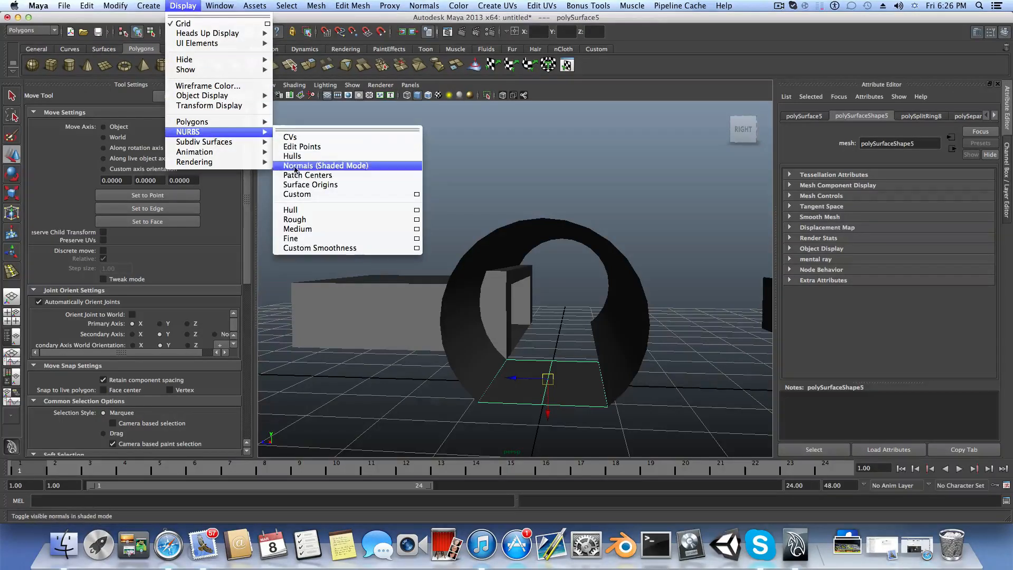
click(295, 165)
Step: Check which way the tunnel floor piece faces and reverse its normals
alt+drag(560, 317, 560, 302)
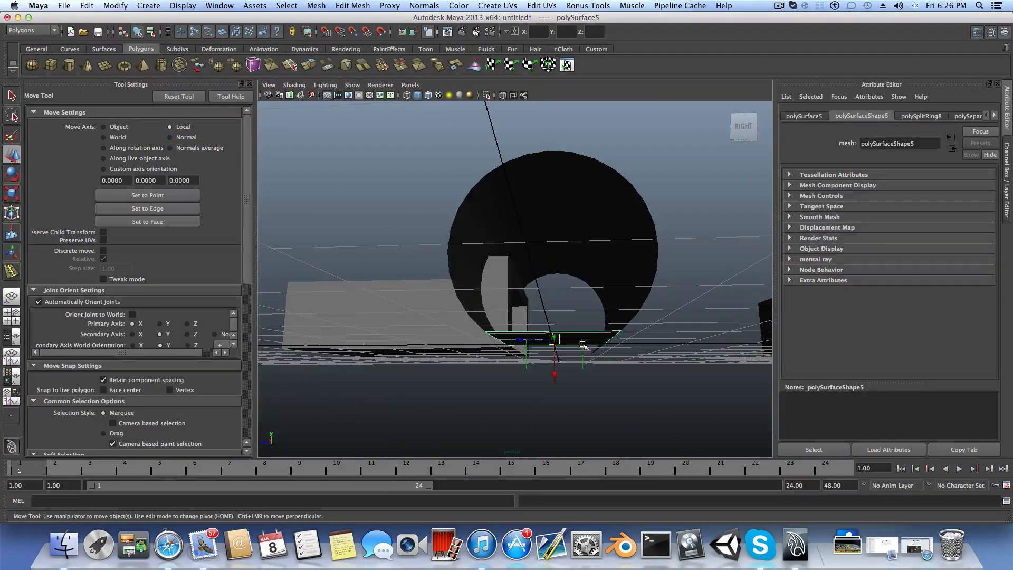
mouse_move(536, 345)
alt+mouse_down()
mouse_move(529, 359)
mouse_move(525, 346)
alt+mouse_up()
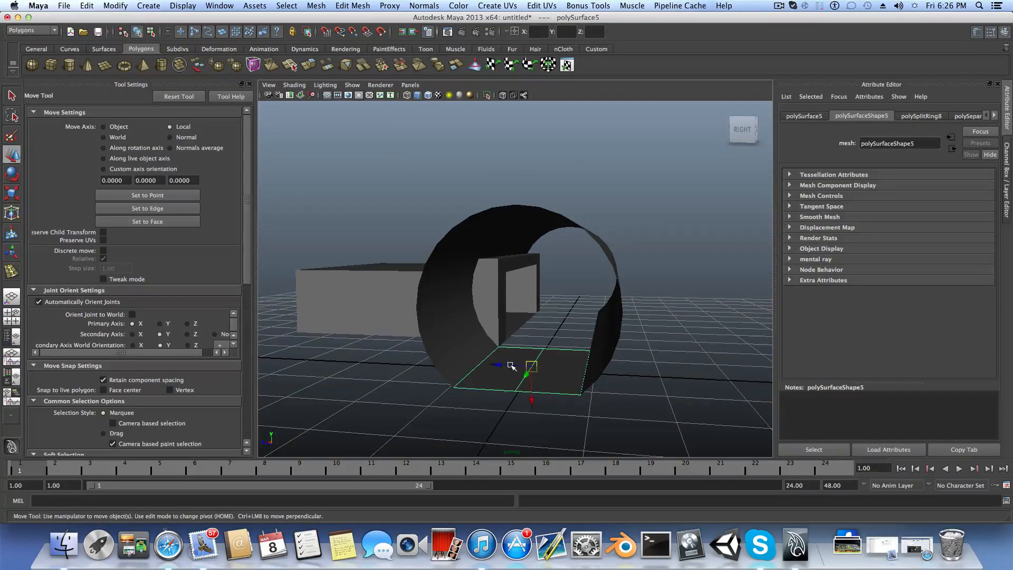
alt+right_drag(519, 332, 565, 364)
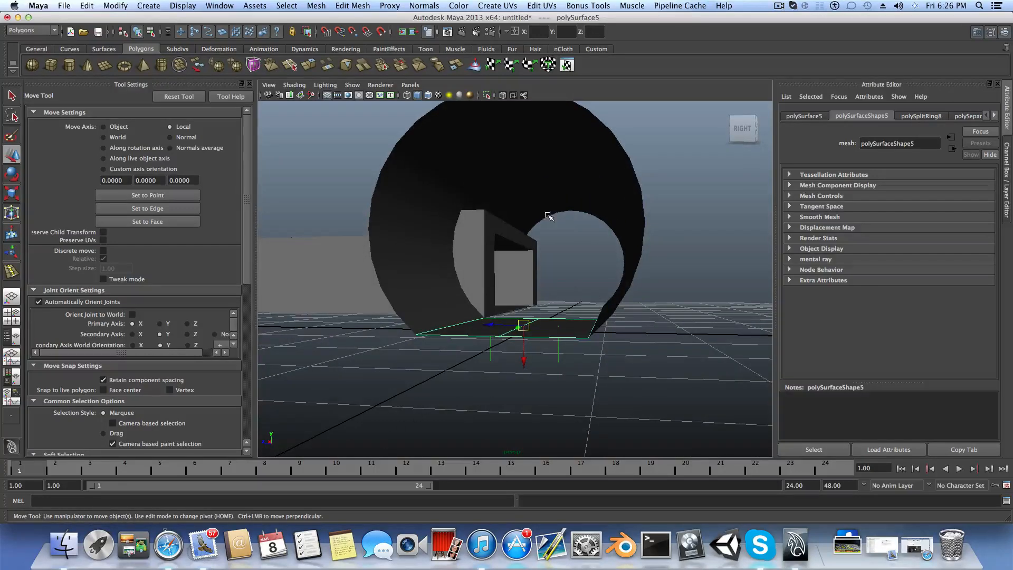
click(420, 6)
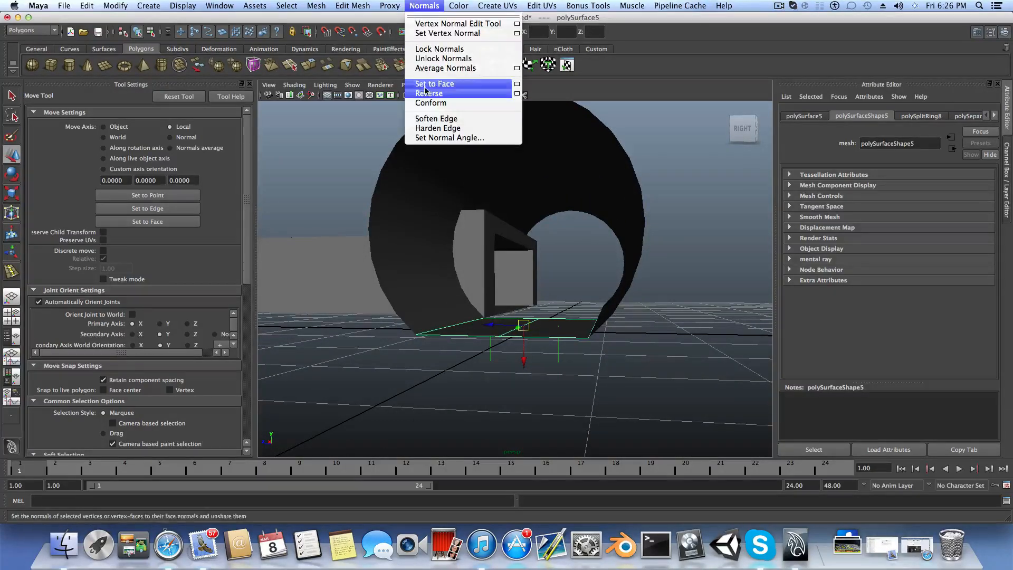
click(429, 95)
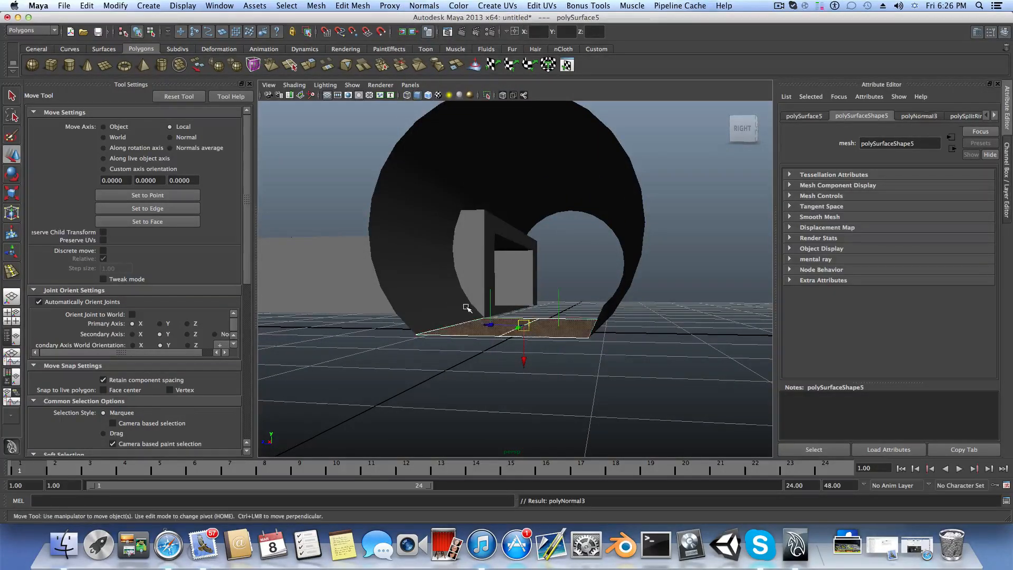
Step: Select the wall frame around the rectangular side opening and show its normals in shaded mode
click(470, 256)
alt+drag(470, 256, 496, 236)
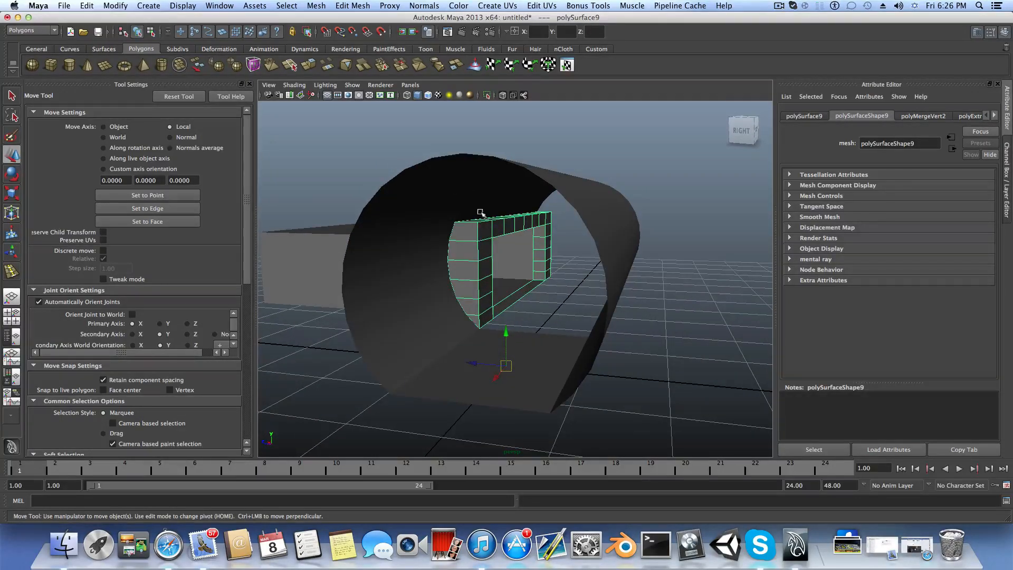
mouse_move(478, 234)
alt+mouse_down()
mouse_move(515, 231)
mouse_move(482, 226)
mouse_move(494, 219)
mouse_move(487, 233)
alt+mouse_up()
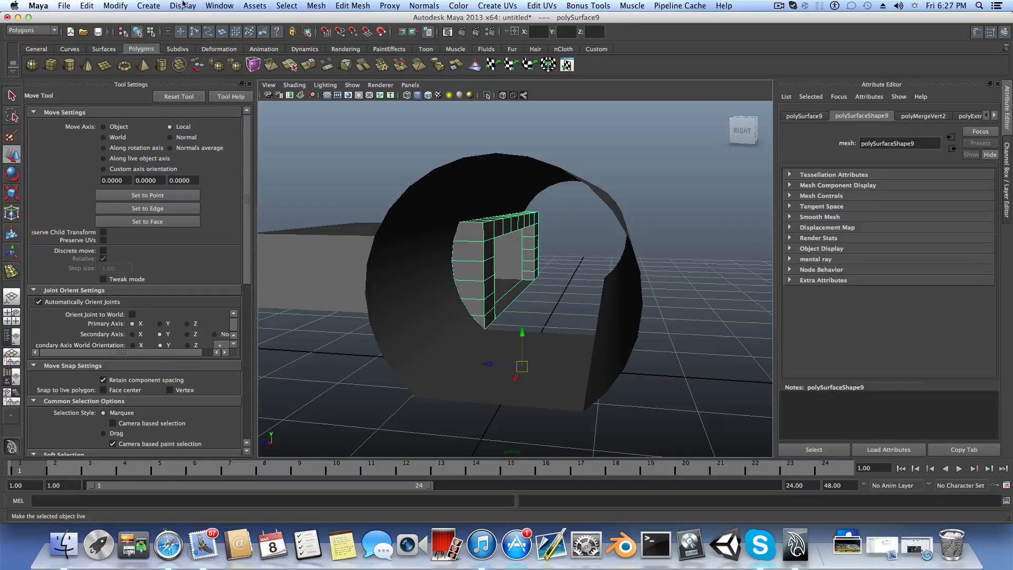
click(183, 6)
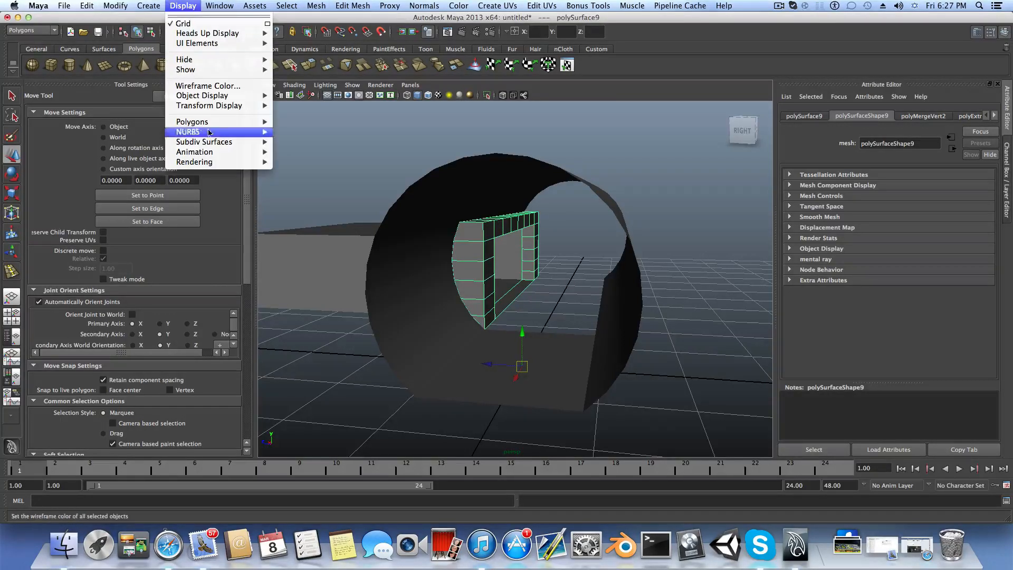
mouse_move(252, 134)
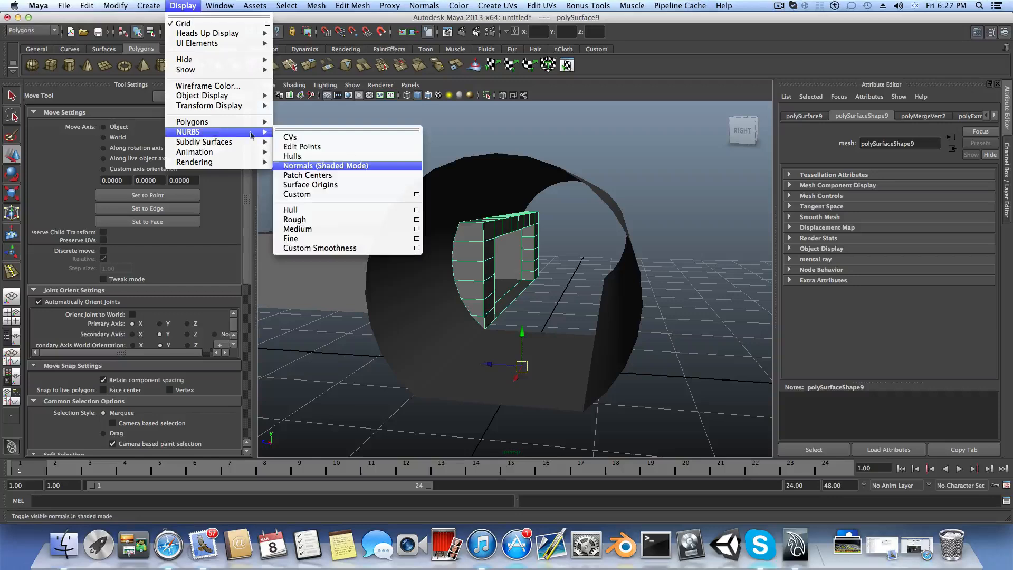
click(300, 165)
Step: Check the normals around the opening frame up close and reverse them for the whole frame
alt+drag(504, 269, 545, 269)
alt+right_drag(545, 270, 638, 313)
alt+middle_drag(593, 291, 607, 280)
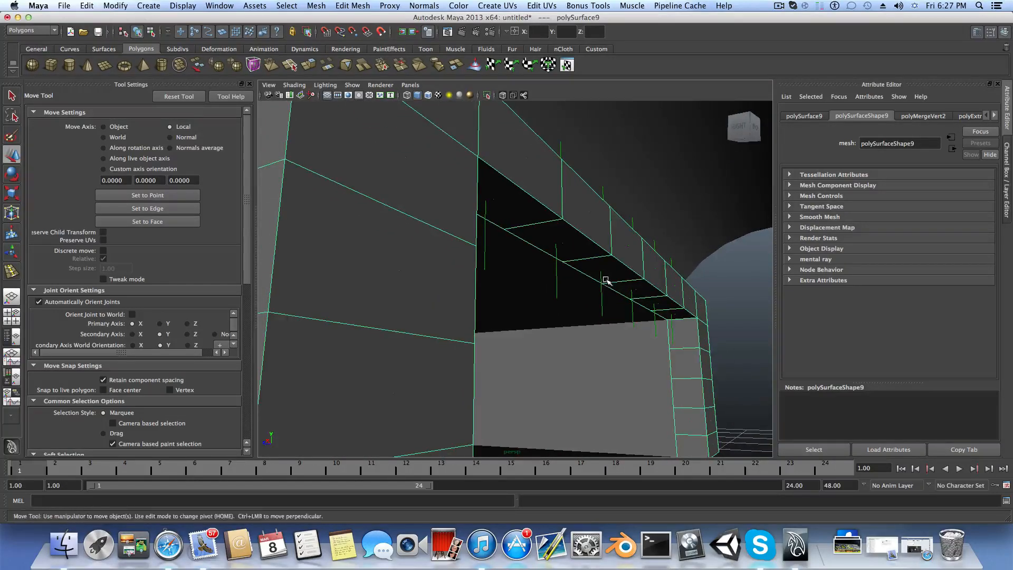
alt+drag(606, 280, 552, 323)
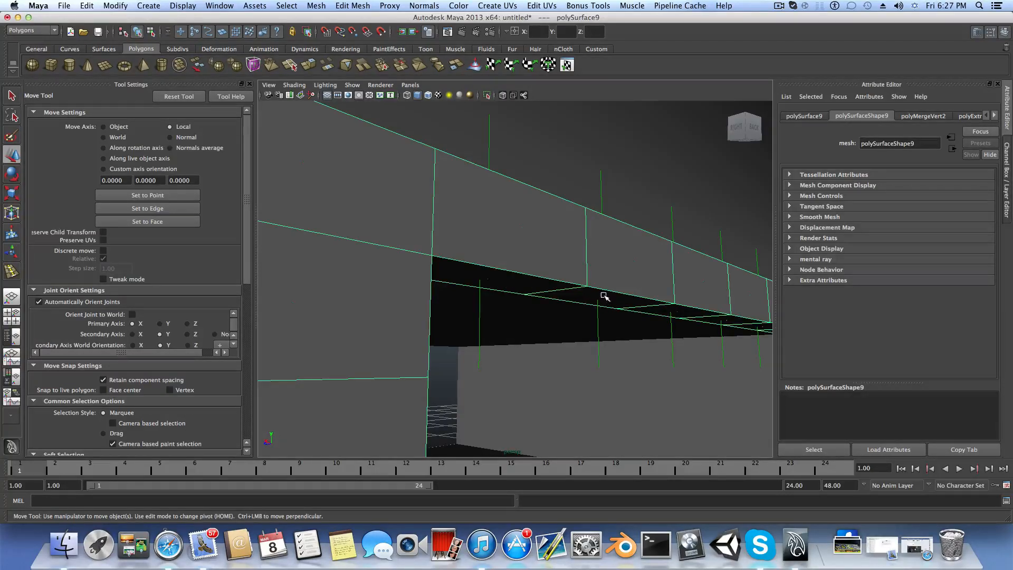
alt+drag(604, 296, 582, 263)
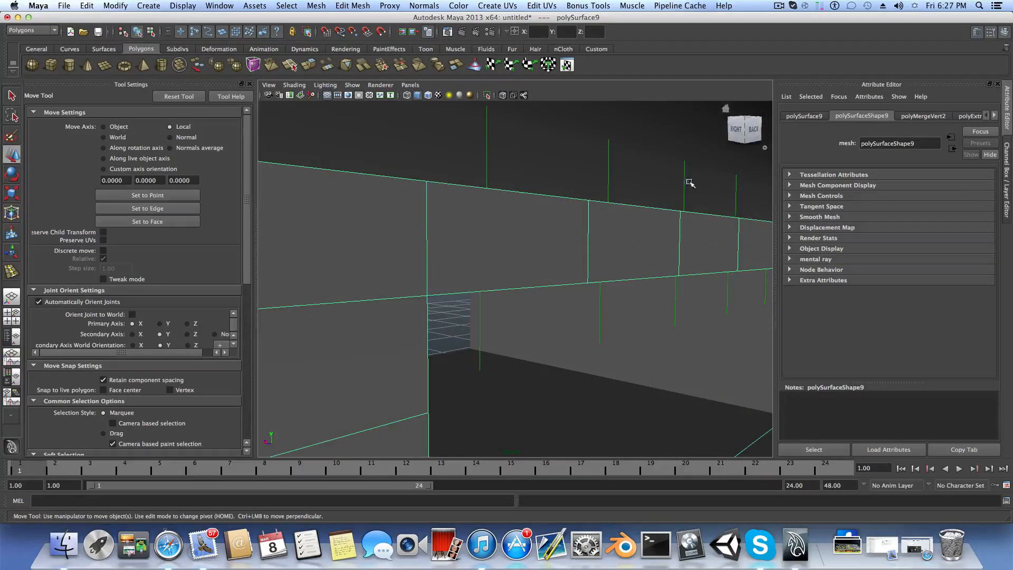
alt+drag(526, 167, 497, 264)
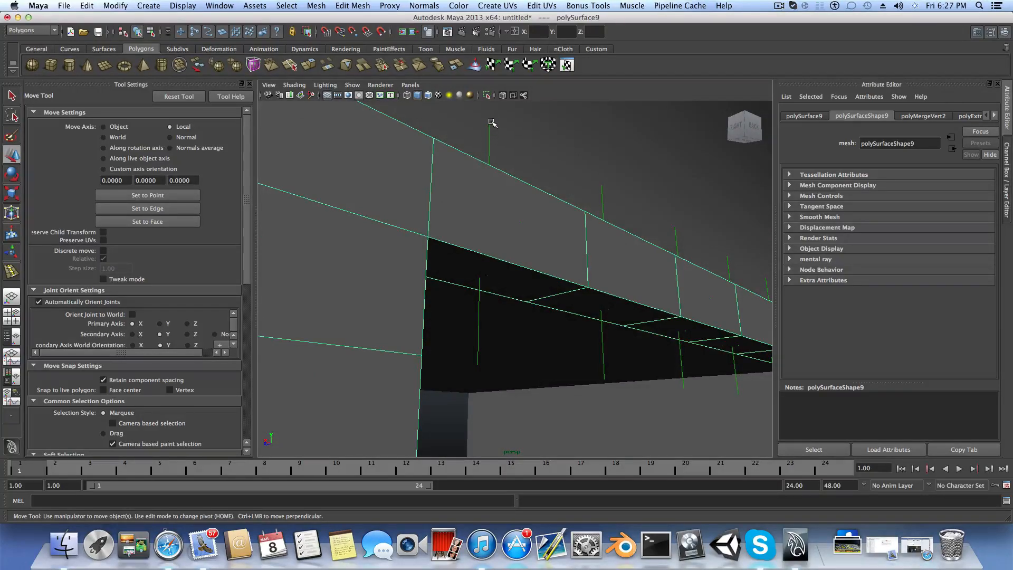
alt+drag(488, 270, 456, 268)
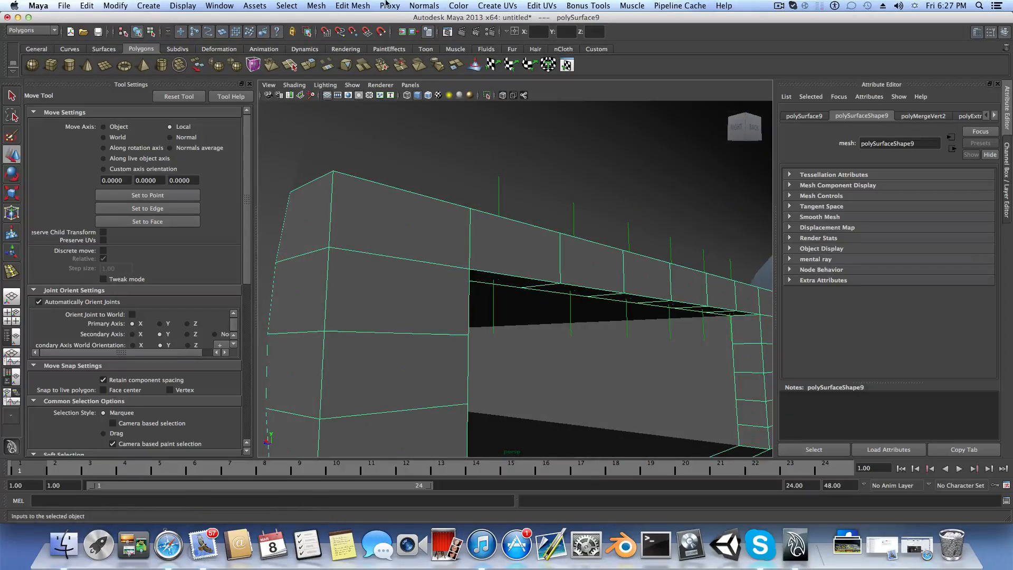
click(425, 6)
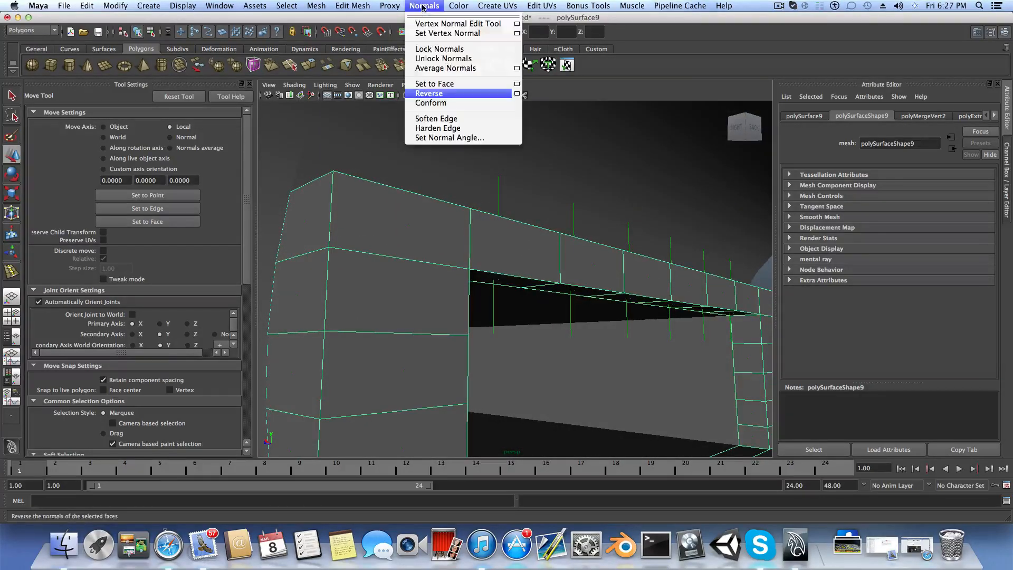
click(436, 97)
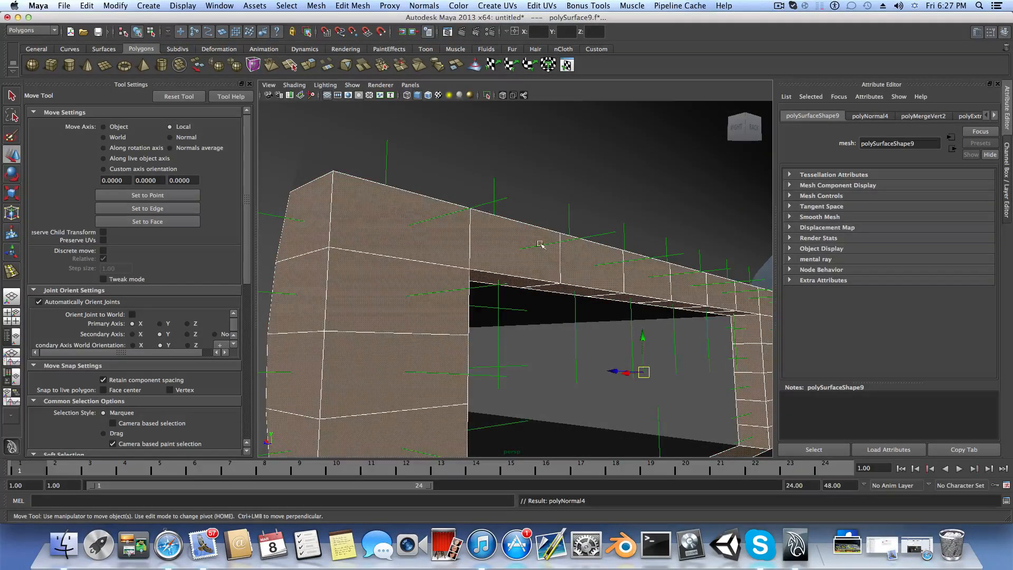
Step: Inspect the direction of the normals along the opening frame's upper, side and bottom faces
mouse_move(543, 246)
alt+mouse_down()
mouse_move(533, 238)
mouse_move(573, 241)
mouse_move(506, 316)
mouse_move(554, 295)
mouse_move(524, 267)
mouse_move(546, 255)
mouse_move(559, 285)
alt+mouse_up()
alt+middle_drag(558, 285, 531, 225)
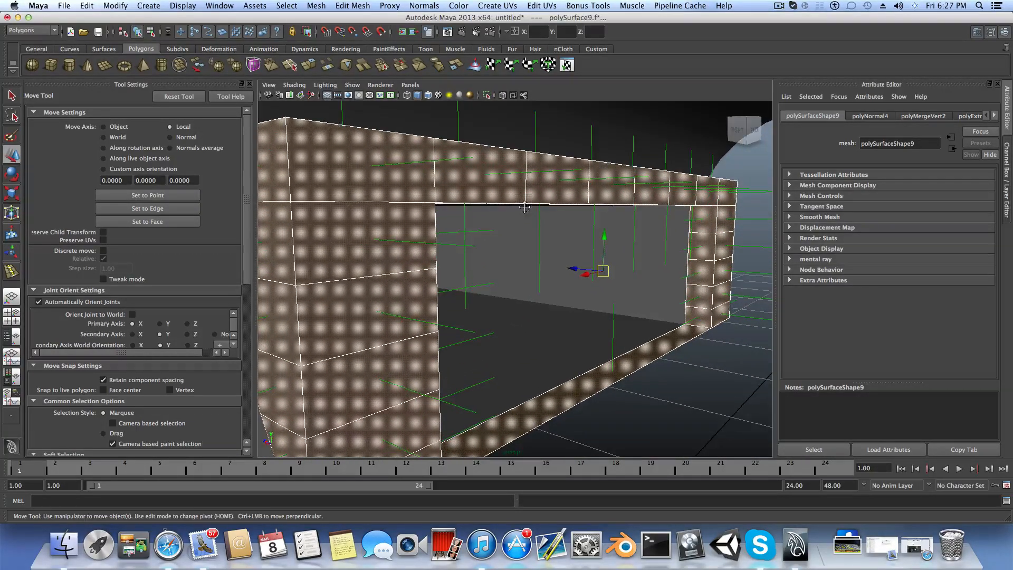
alt+middle_drag(566, 321, 524, 237)
mouse_move(567, 318)
alt+mouse_down()
mouse_move(560, 306)
mouse_move(573, 316)
alt+mouse_up()
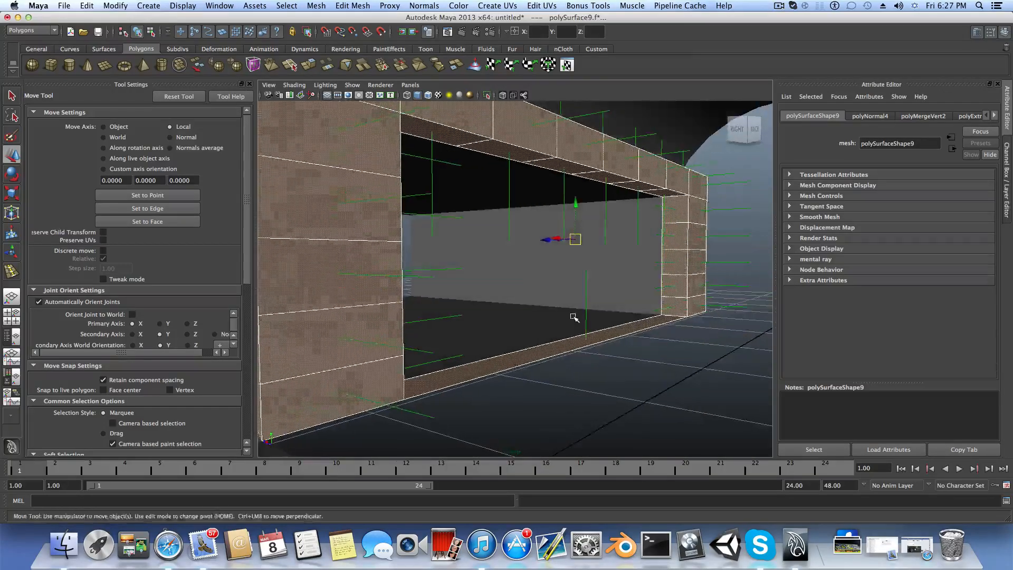
alt+right_drag(574, 316, 622, 343)
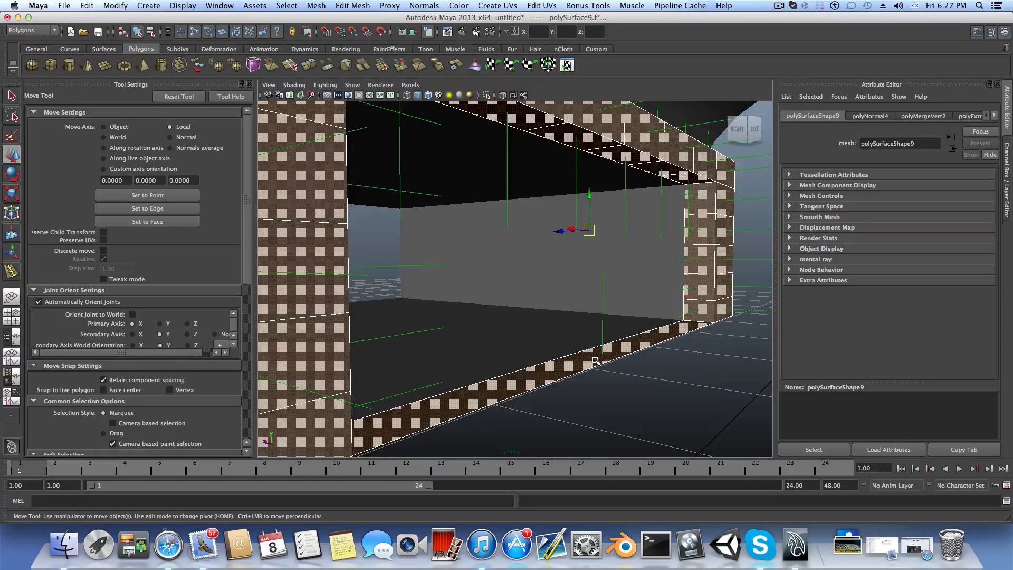
alt+drag(595, 361, 562, 318)
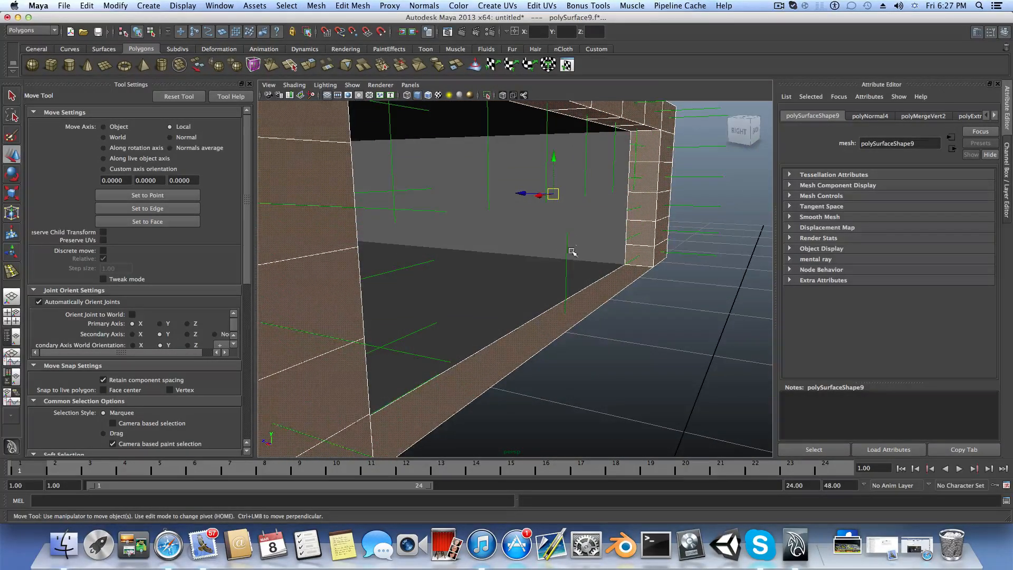
alt+drag(571, 252, 474, 326)
alt+drag(550, 334, 639, 320)
alt+middle_drag(639, 320, 630, 278)
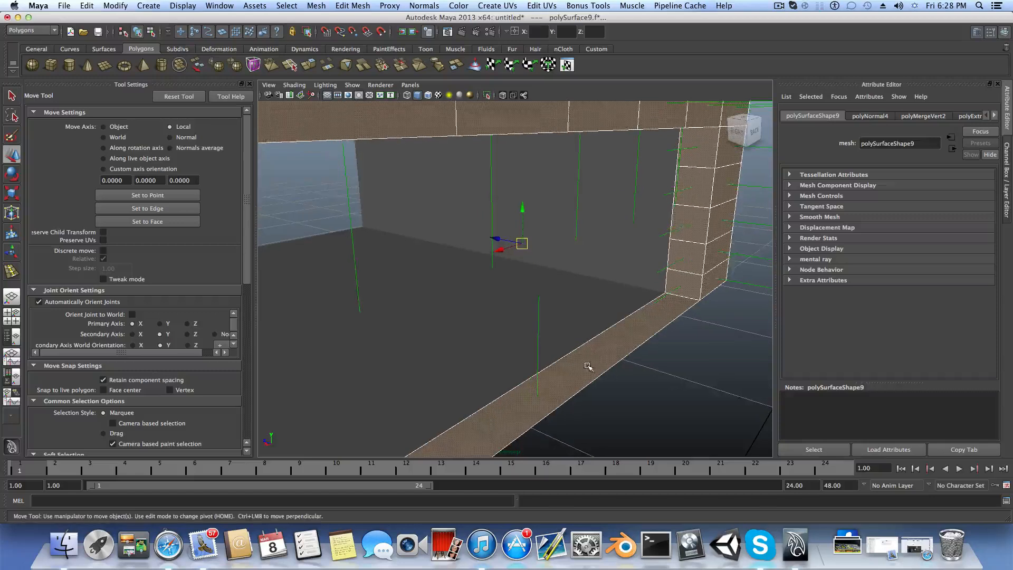
Step: Select only the long bottom sill face of the opening frame and reverse its normal
right_drag(587, 366, 565, 386)
click(563, 388)
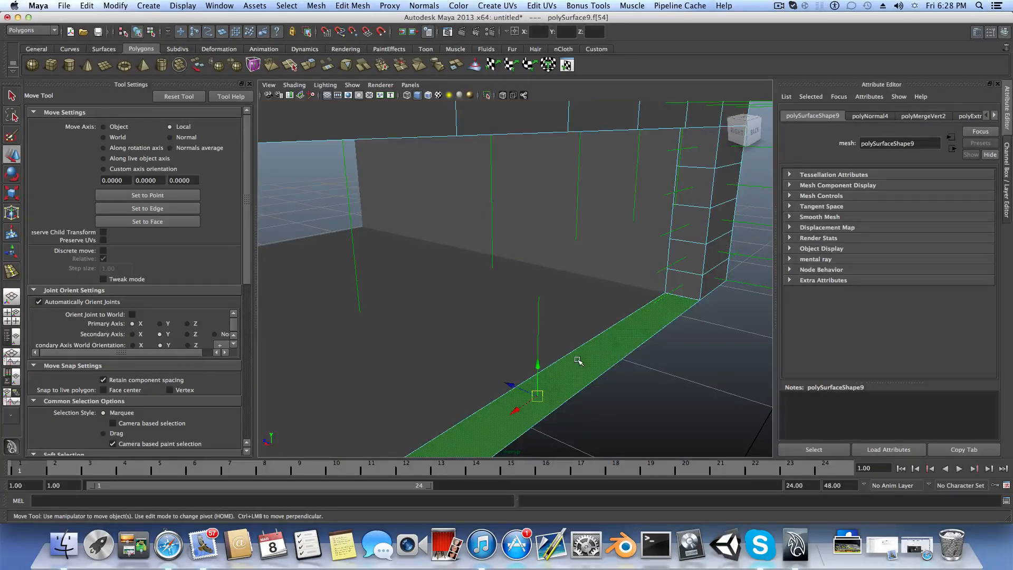
alt+right_drag(583, 237, 559, 237)
alt+middle_drag(582, 296, 588, 266)
click(362, 6)
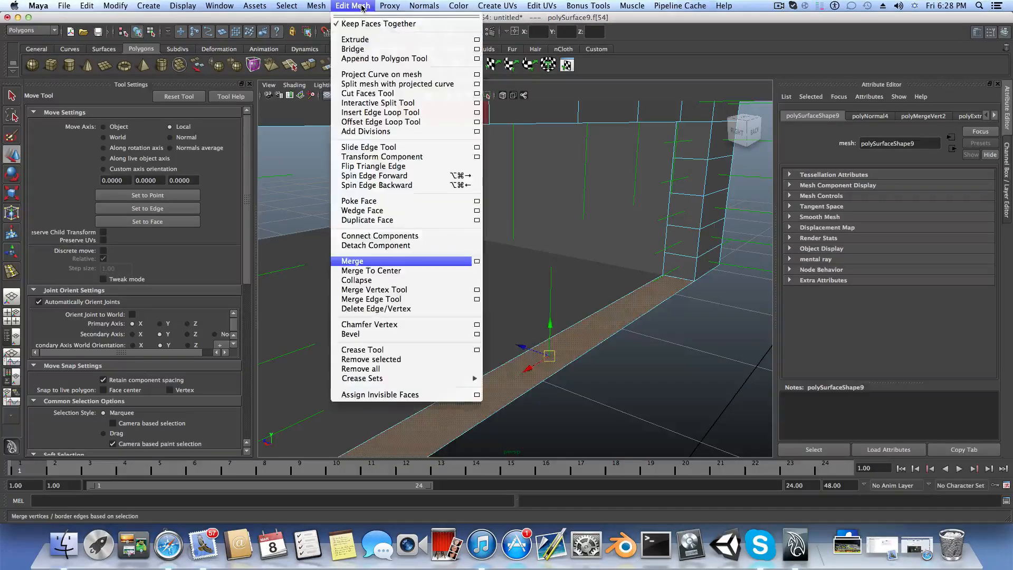
mouse_move(425, 6)
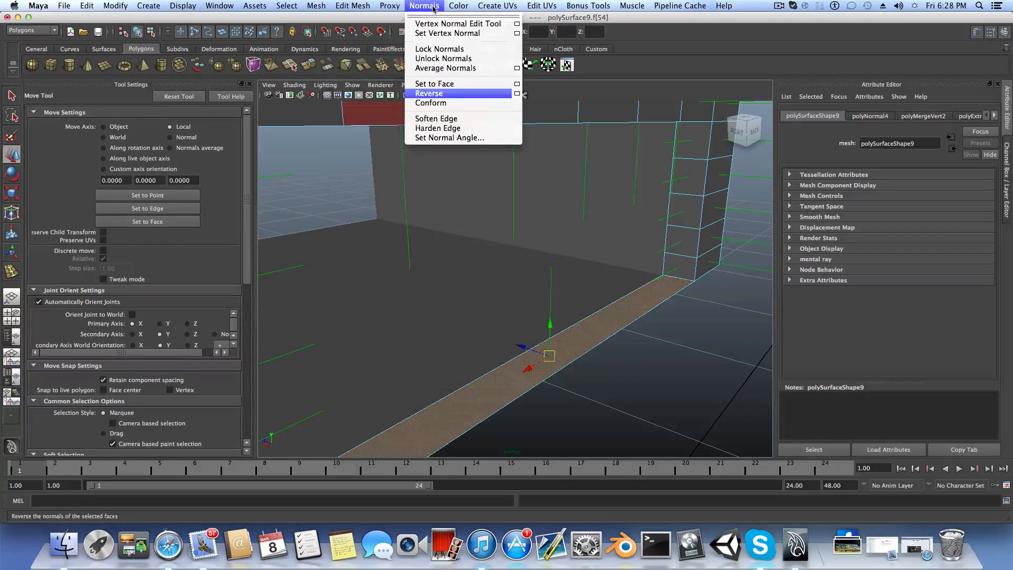
click(438, 94)
alt+middle_drag(548, 330, 560, 207)
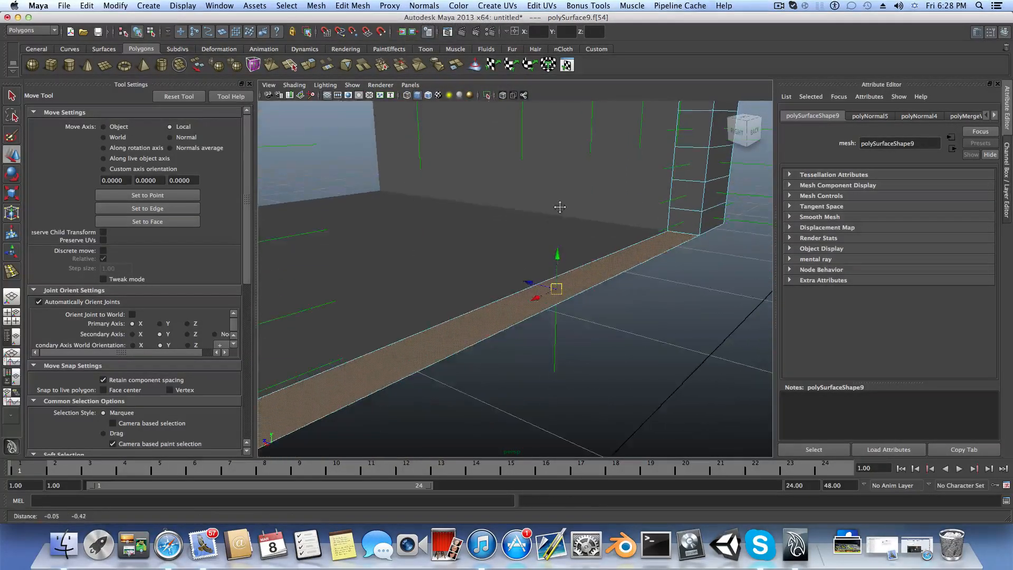
Step: Reverse the bottom sill face's normal back to its previous direction
click(353, 7)
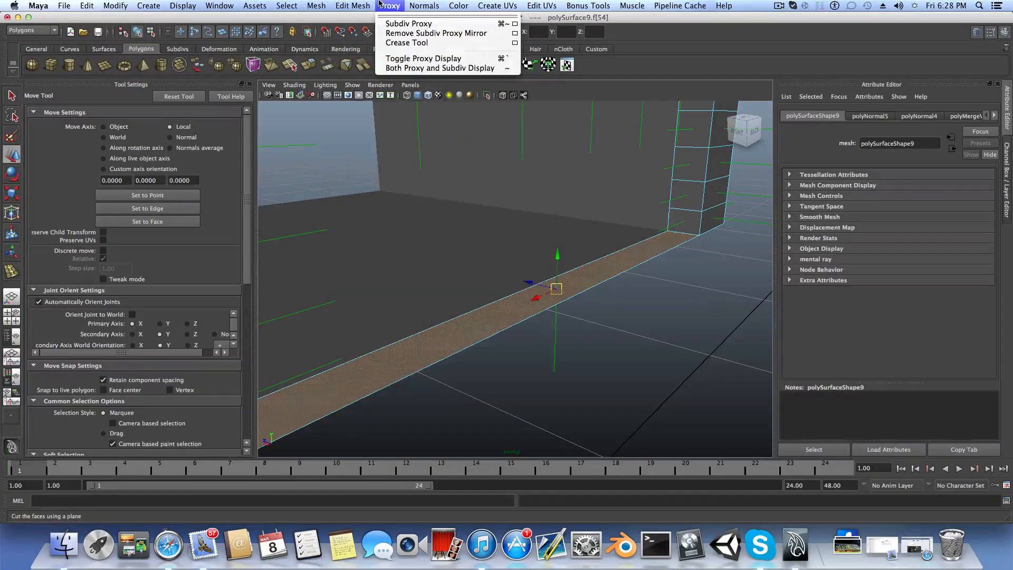
mouse_move(425, 6)
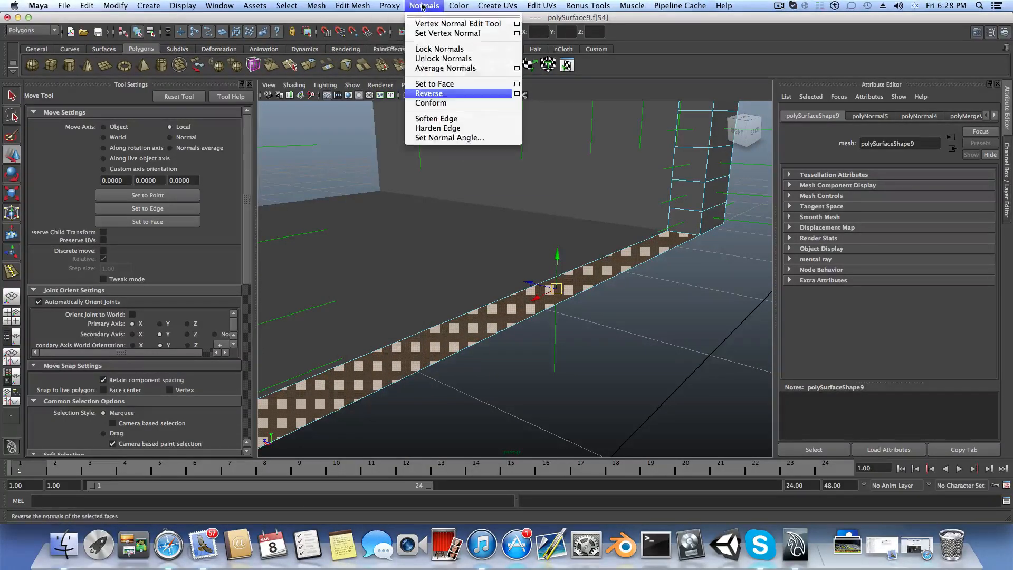
click(445, 94)
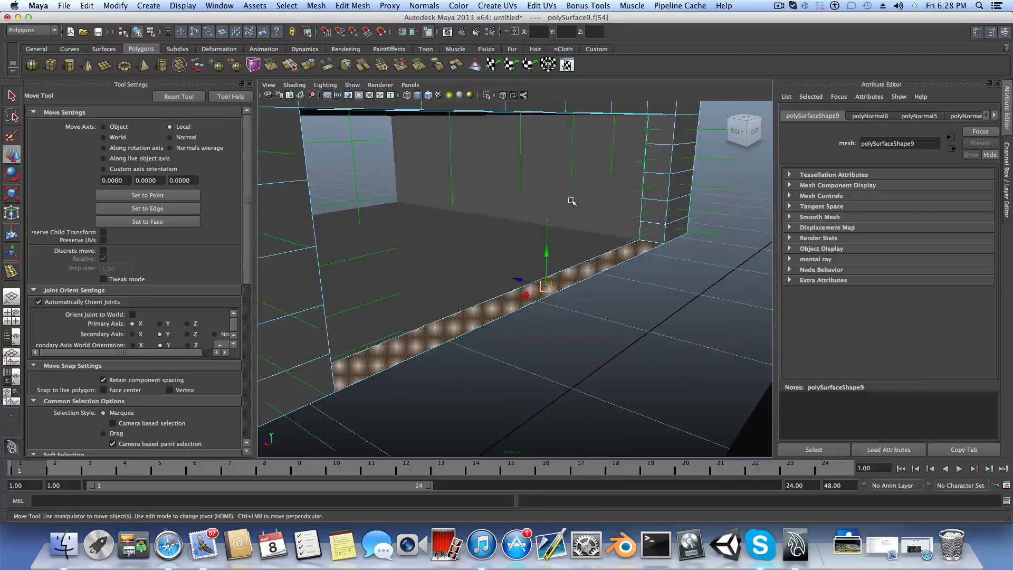
Step: Display the face normals on the walls and ceiling of the box-shaped side room next to the tunnel
key(f)
alt+right_drag(565, 232, 523, 245)
alt+drag(523, 244, 491, 239)
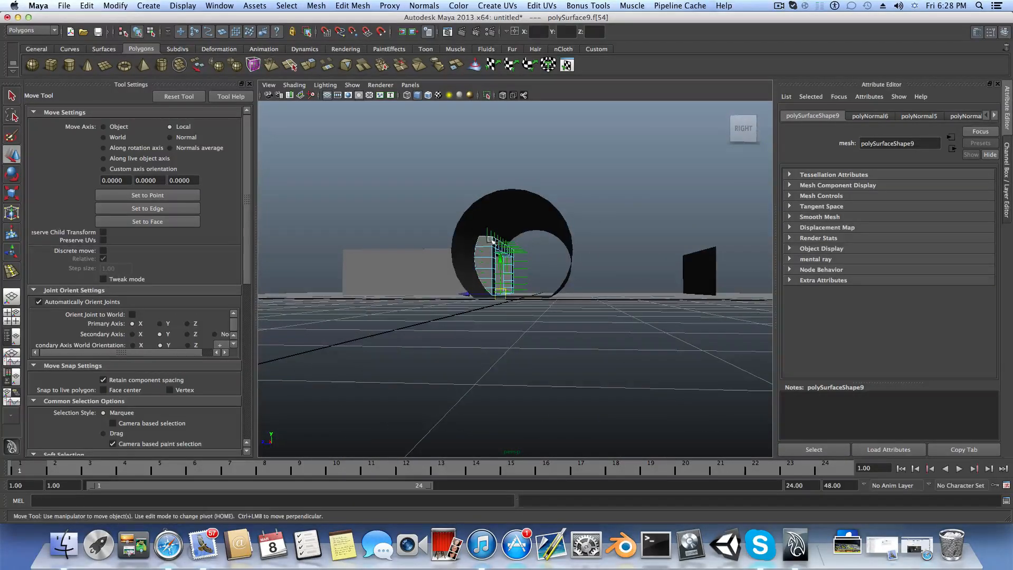
alt+right_drag(460, 237, 492, 241)
alt+drag(491, 239, 546, 247)
alt+drag(436, 255, 451, 237)
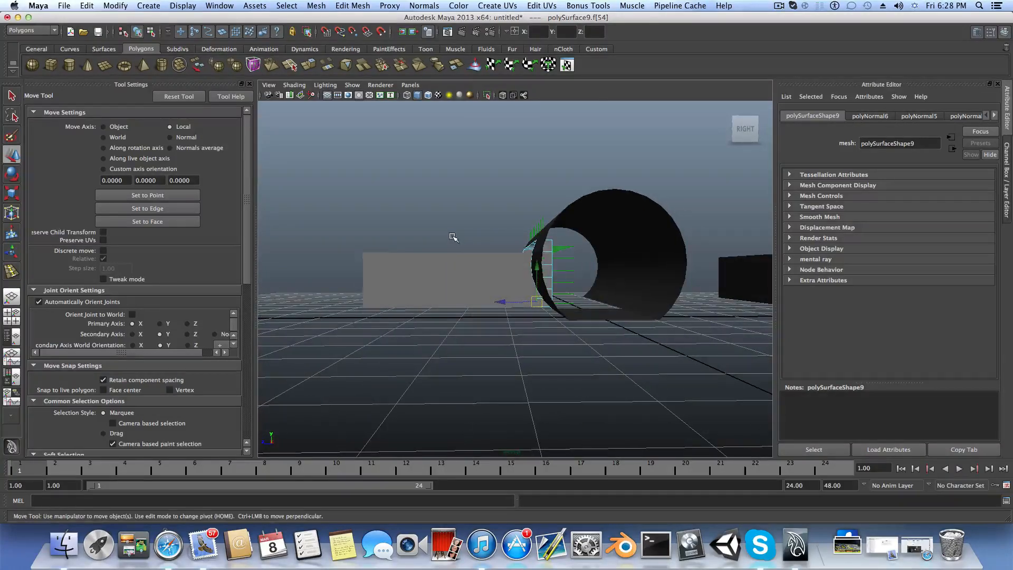
click(443, 304)
alt+drag(443, 304, 401, 285)
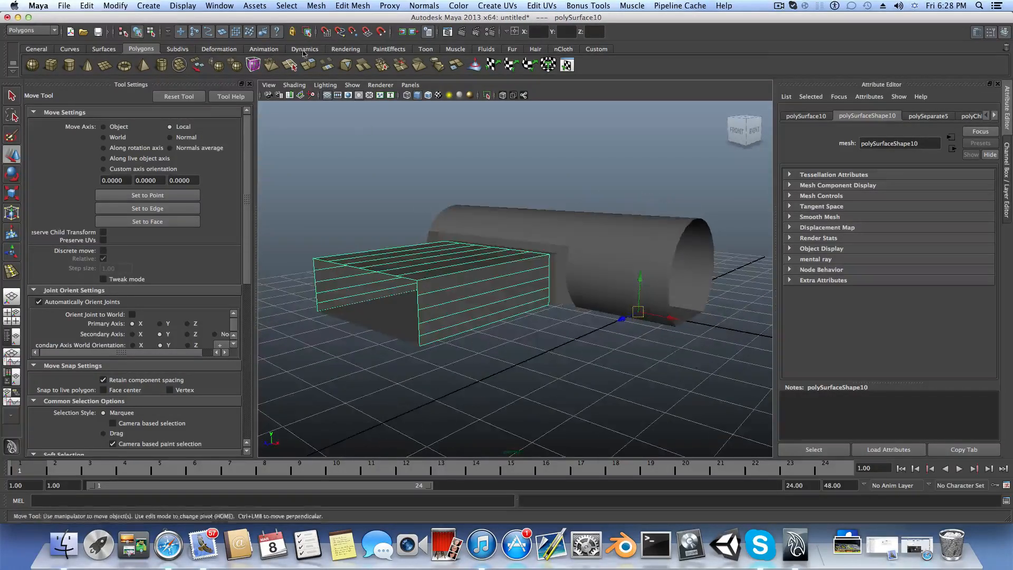
click(183, 6)
mouse_move(215, 134)
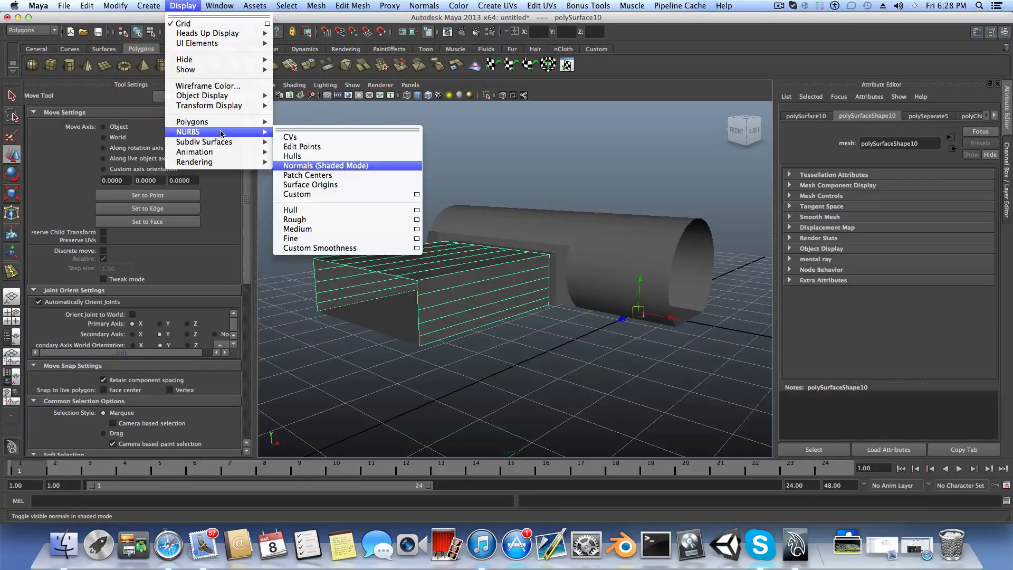
click(306, 165)
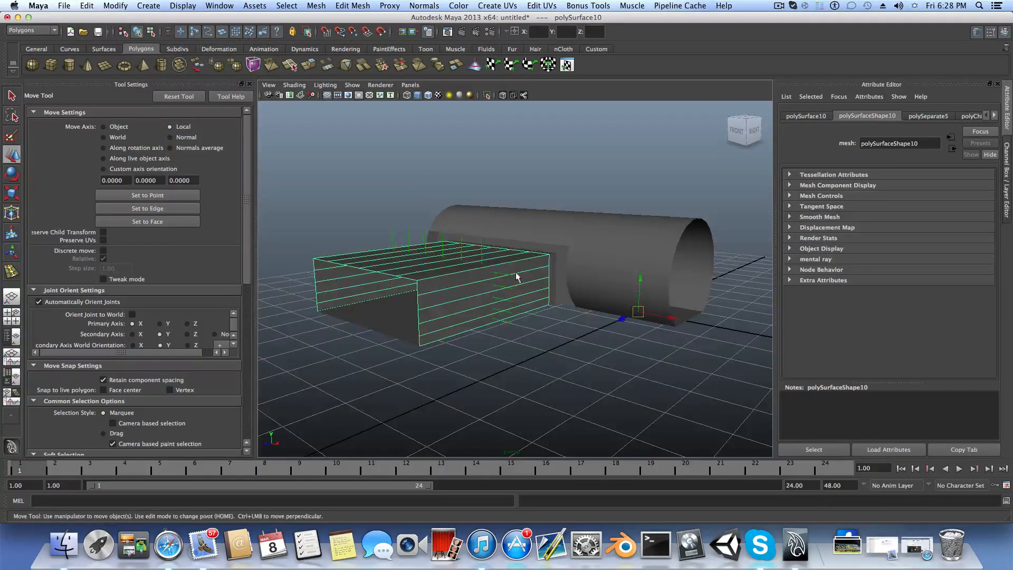
Step: Reverse the normals of the side room's walls and ceiling so they point into the room
mouse_move(517, 275)
alt+mouse_down()
mouse_move(635, 260)
mouse_move(586, 269)
alt+mouse_up()
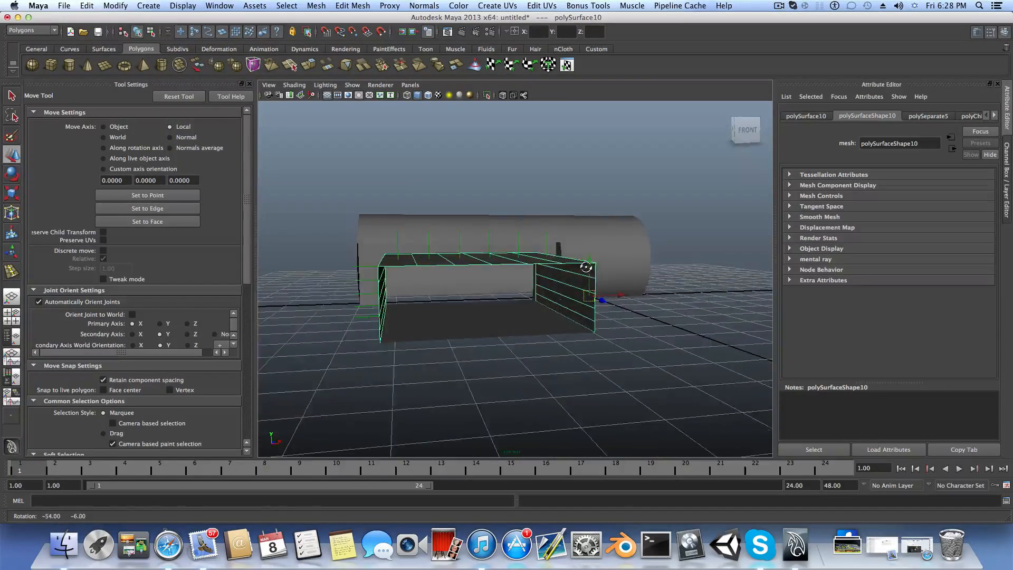
click(420, 6)
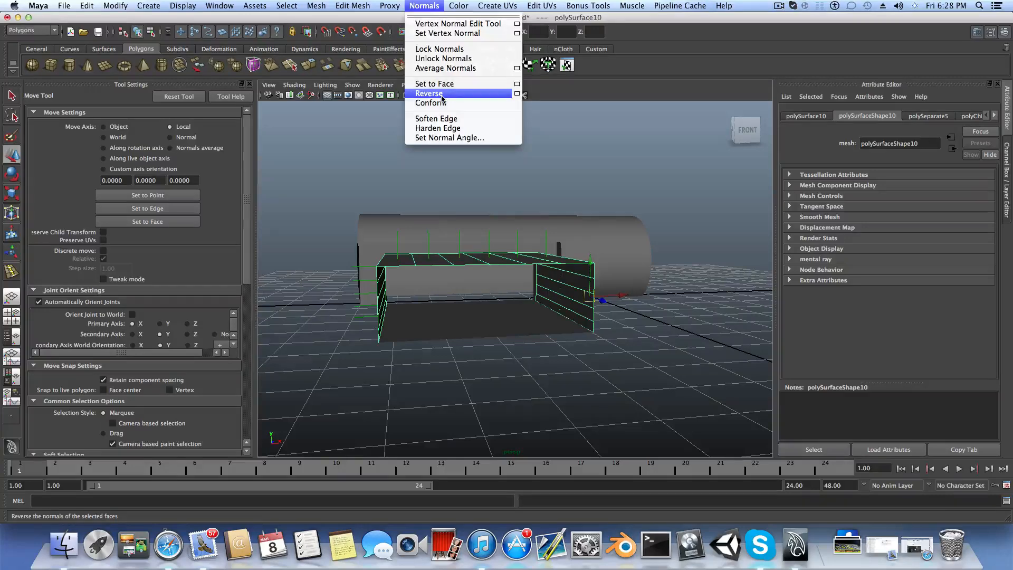
click(442, 99)
alt+drag(464, 317, 488, 322)
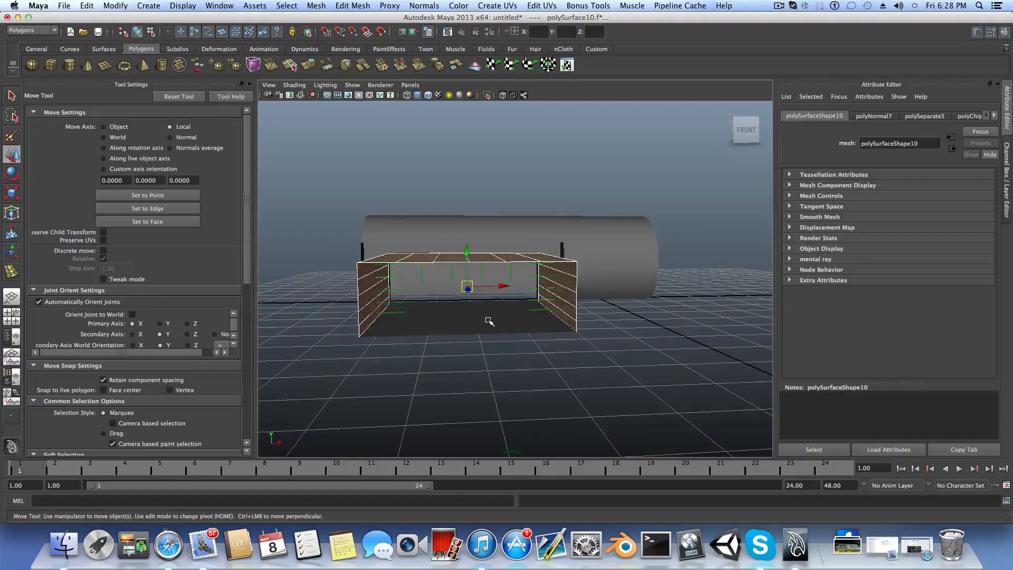
Step: Turn on the normals display for the side room's floor and reverse the floor's normals
click(488, 322)
click(182, 6)
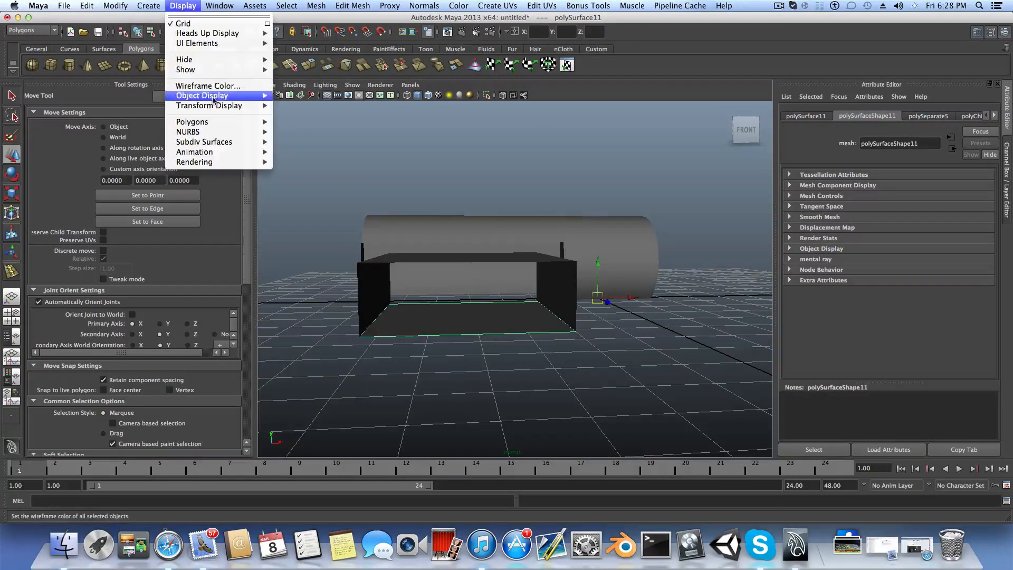
mouse_move(213, 99)
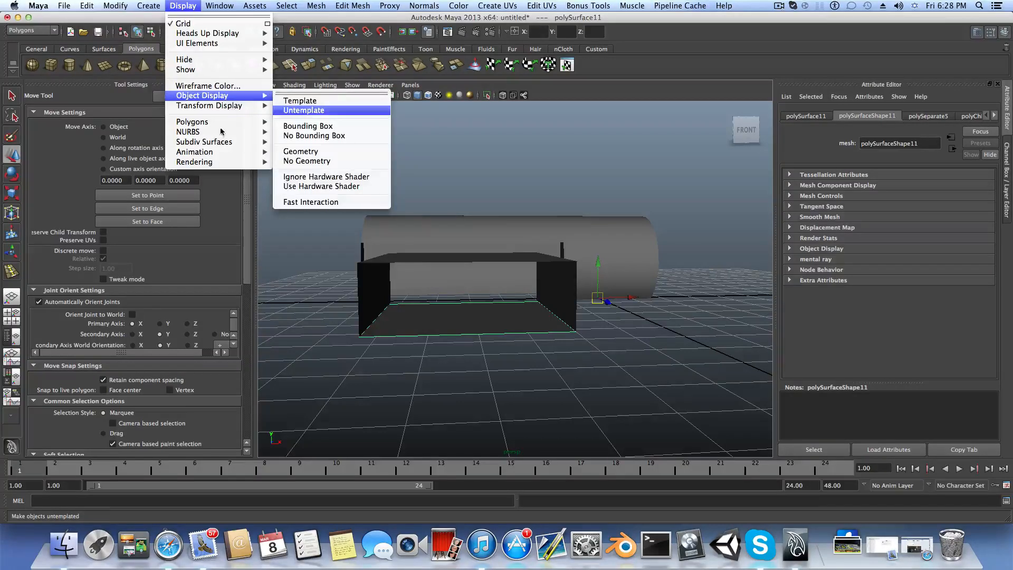
mouse_move(230, 130)
click(333, 167)
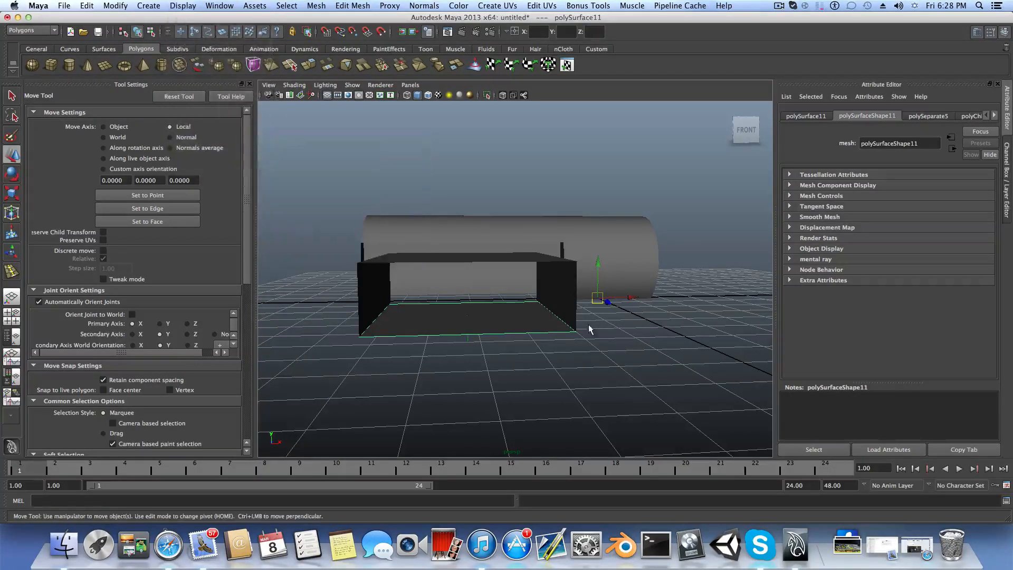
alt+drag(568, 343, 472, 337)
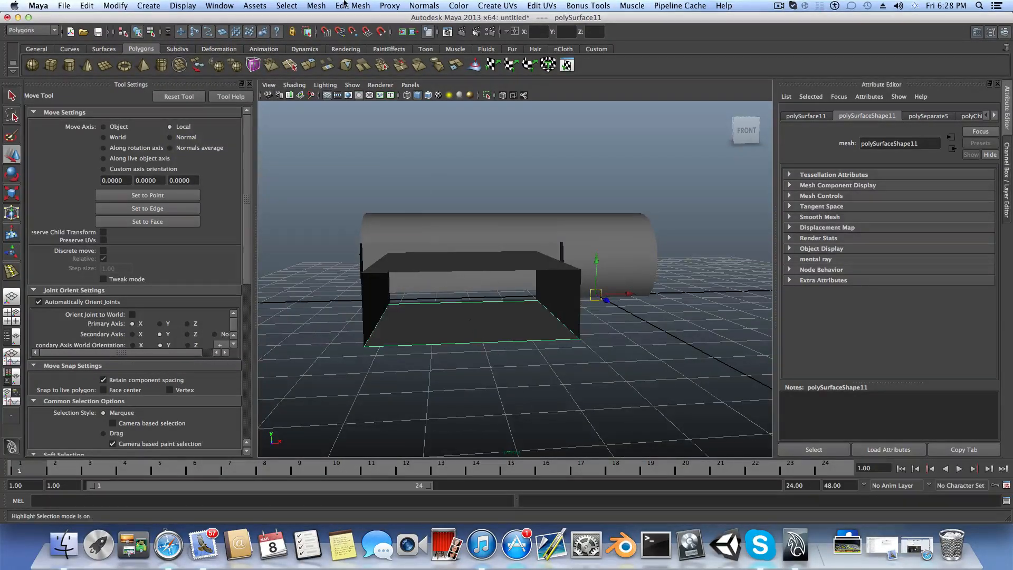
click(416, 7)
click(430, 96)
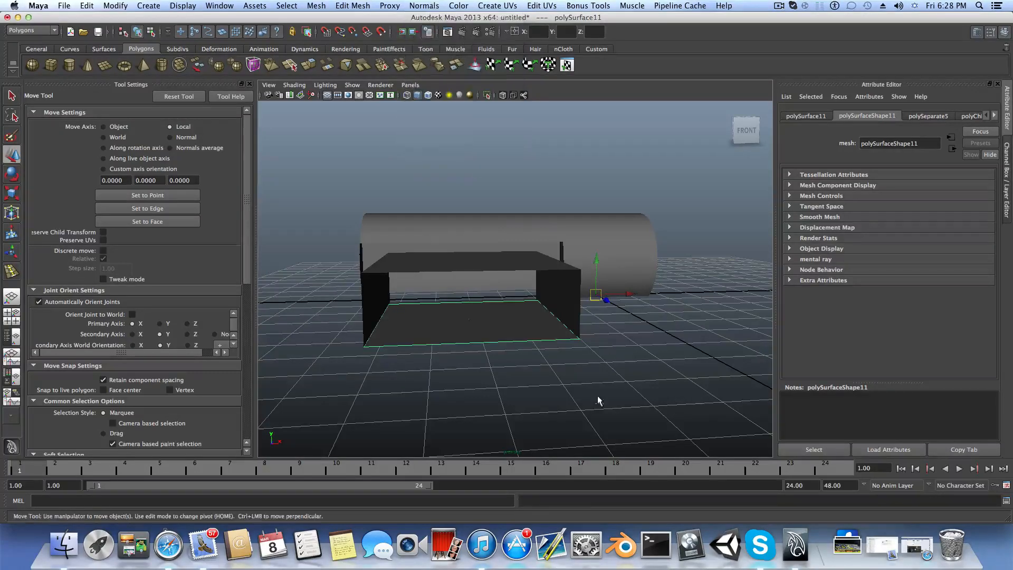
Step: Check the facing of the side room's floor and the adjoining tunnel sections from several sides
alt+drag(597, 394, 542, 362)
click(530, 347)
click(502, 306)
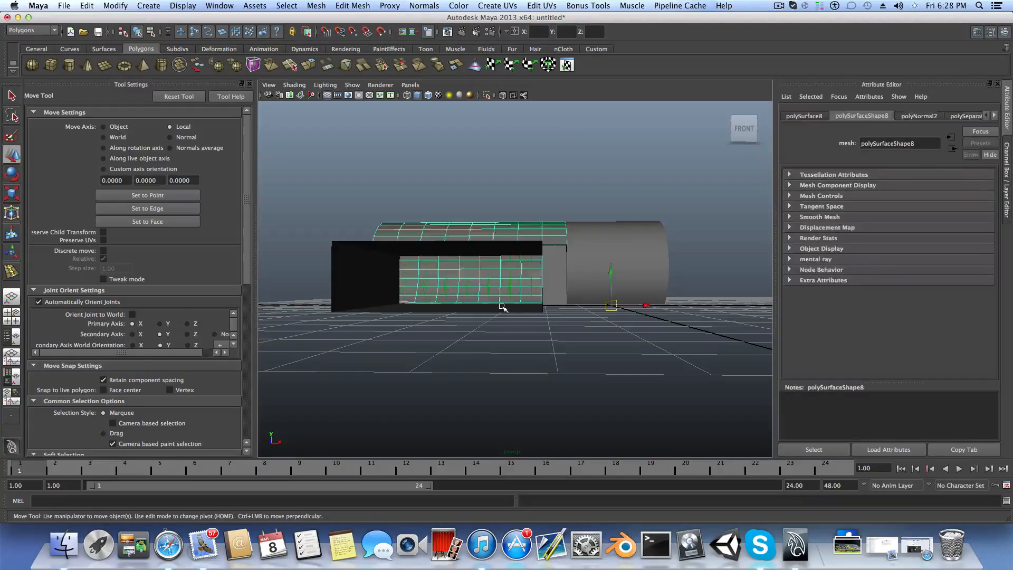
alt+drag(502, 312, 527, 350)
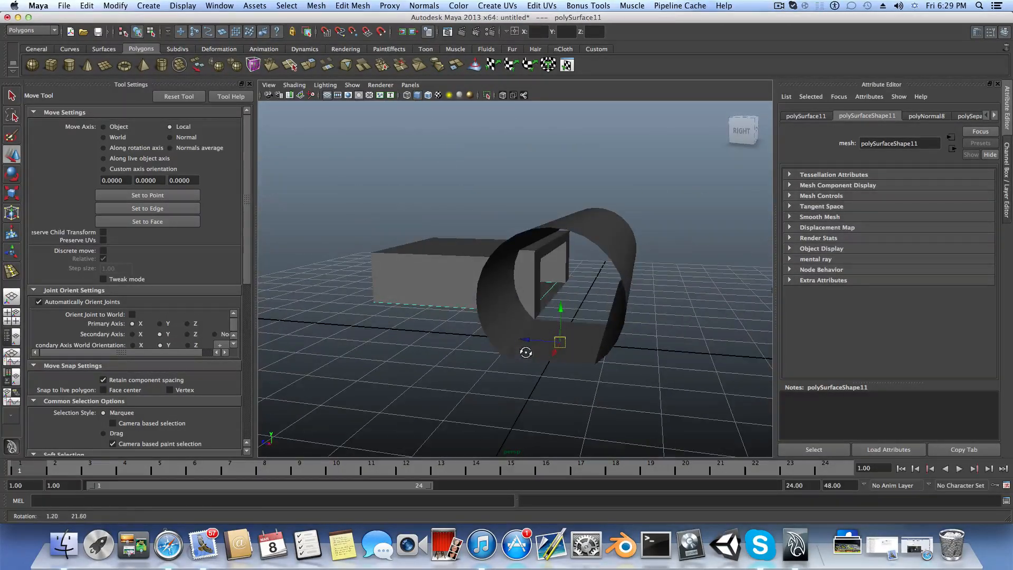
click(548, 274)
alt+drag(631, 306, 623, 340)
click(642, 294)
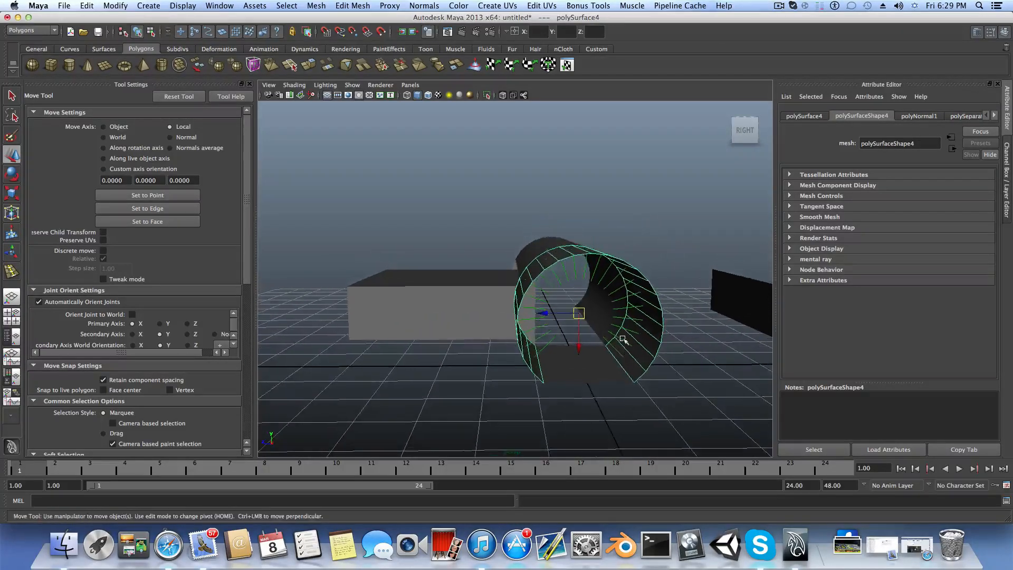
alt+drag(543, 237, 511, 294)
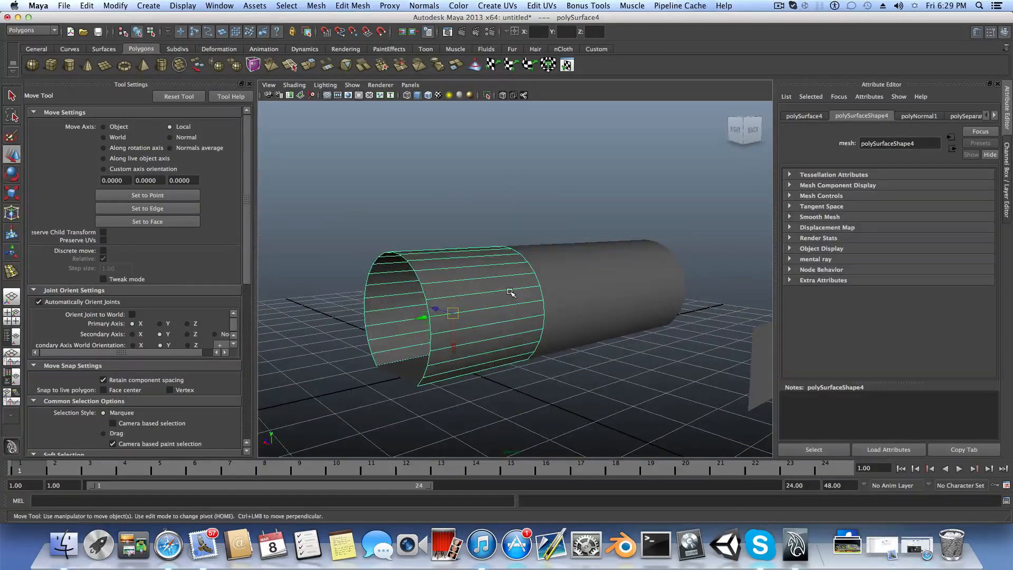
Step: Inspect the normal directions of the end tunnel section and its floor from outside and inside the tunnel
alt+middle_drag(507, 302, 570, 319)
alt+drag(543, 316, 609, 312)
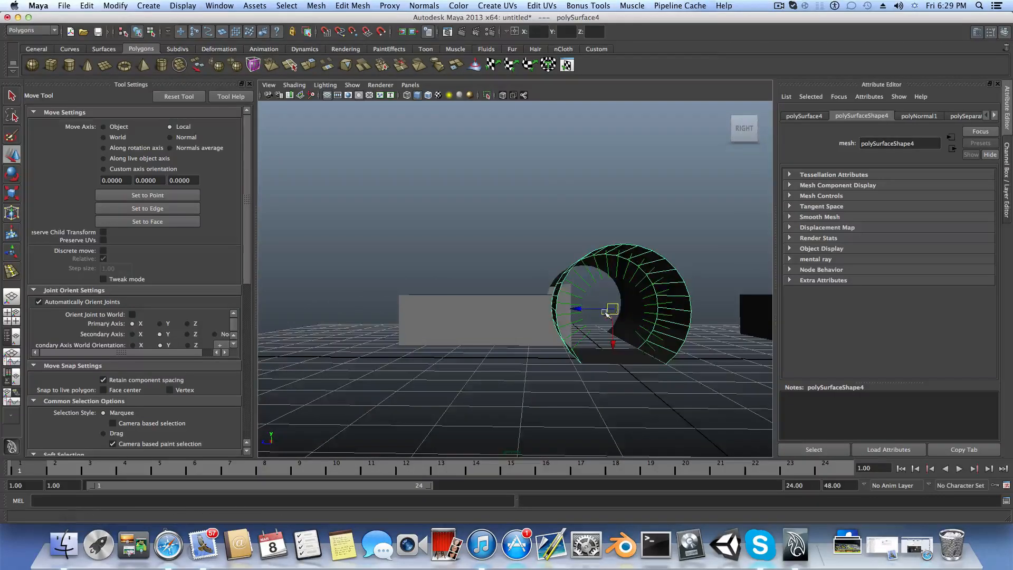
alt+middle_drag(608, 312, 567, 313)
alt+drag(567, 312, 543, 322)
alt+right_drag(543, 322, 588, 344)
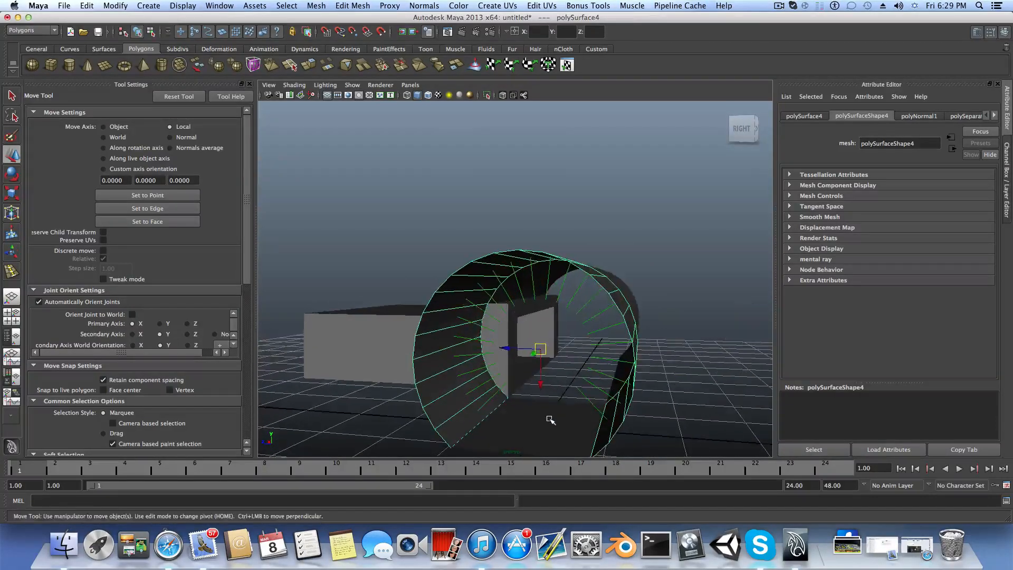
alt+drag(550, 420, 522, 402)
alt+right_drag(523, 403, 534, 366)
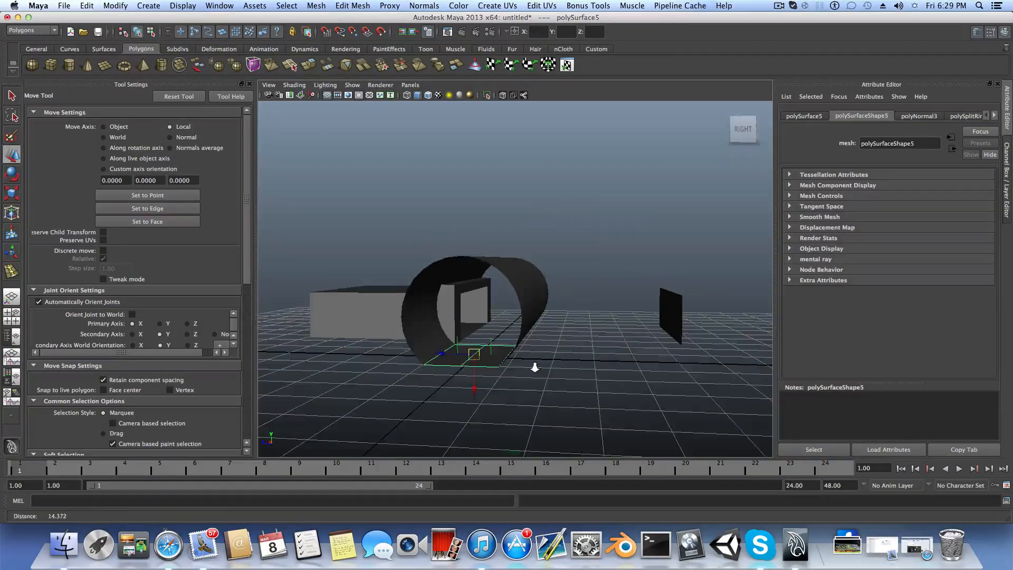
mouse_move(535, 368)
alt+mouse_down()
mouse_move(554, 364)
mouse_move(515, 385)
mouse_move(549, 395)
mouse_move(519, 385)
mouse_move(543, 375)
alt+mouse_up()
Step: Display the face normals on the detached flat wall panel beside the tunnel
click(659, 312)
alt+middle_drag(629, 359, 565, 356)
scroll(635, 362, up, 6)
scroll(604, 342, down, 3)
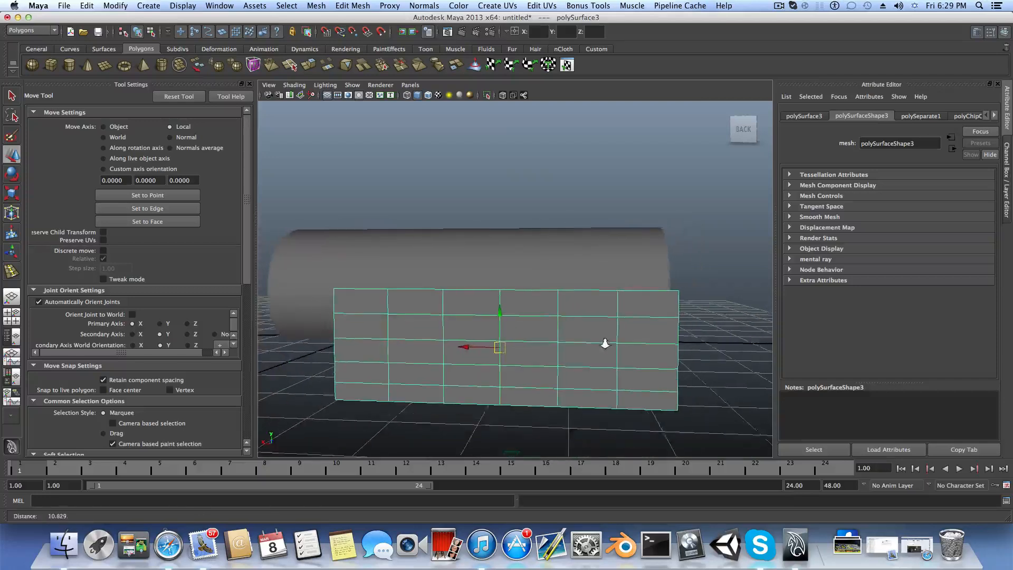
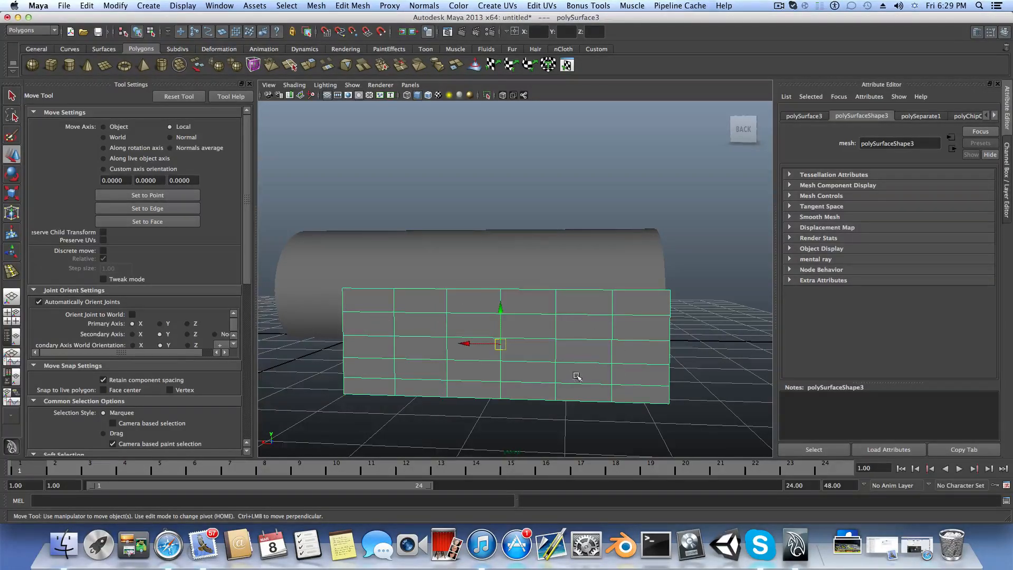
right_click(626, 319)
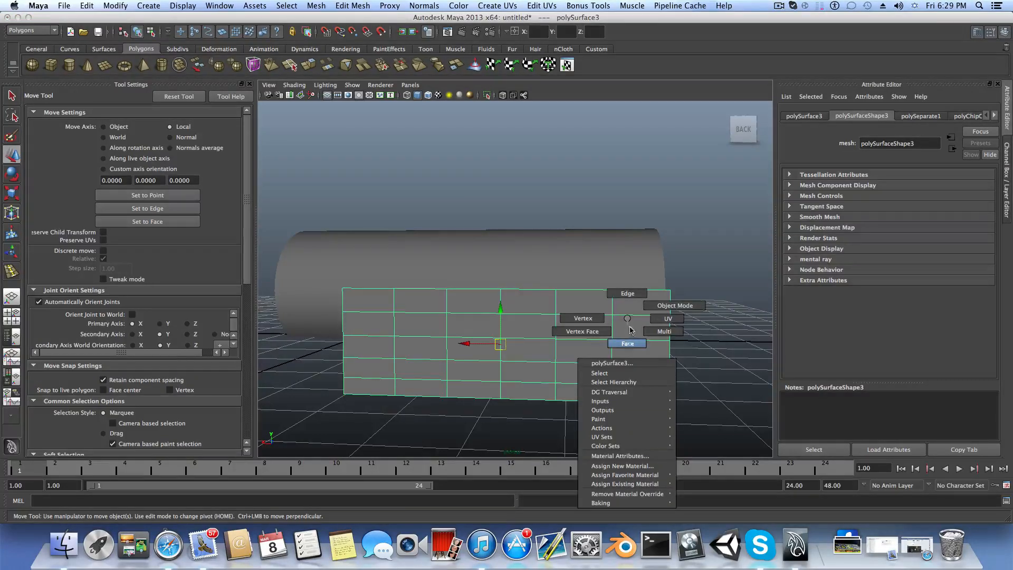
alt+drag(620, 330, 602, 353)
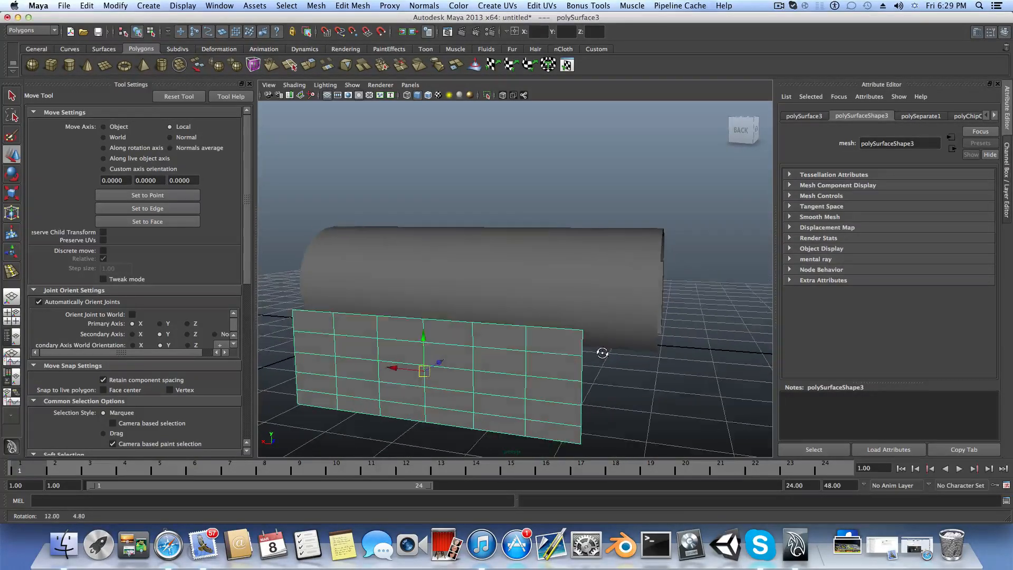
click(183, 5)
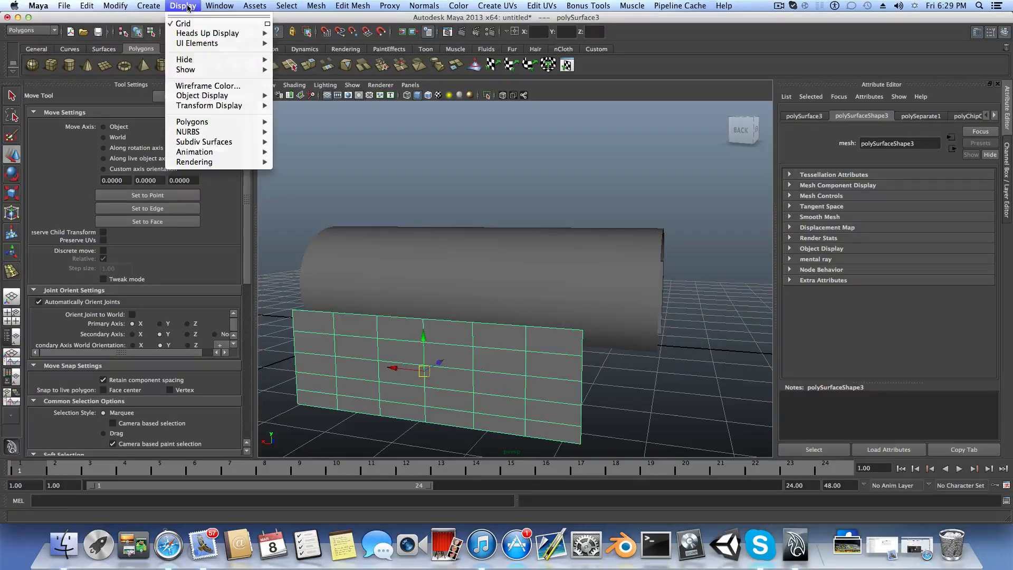
mouse_move(196, 123)
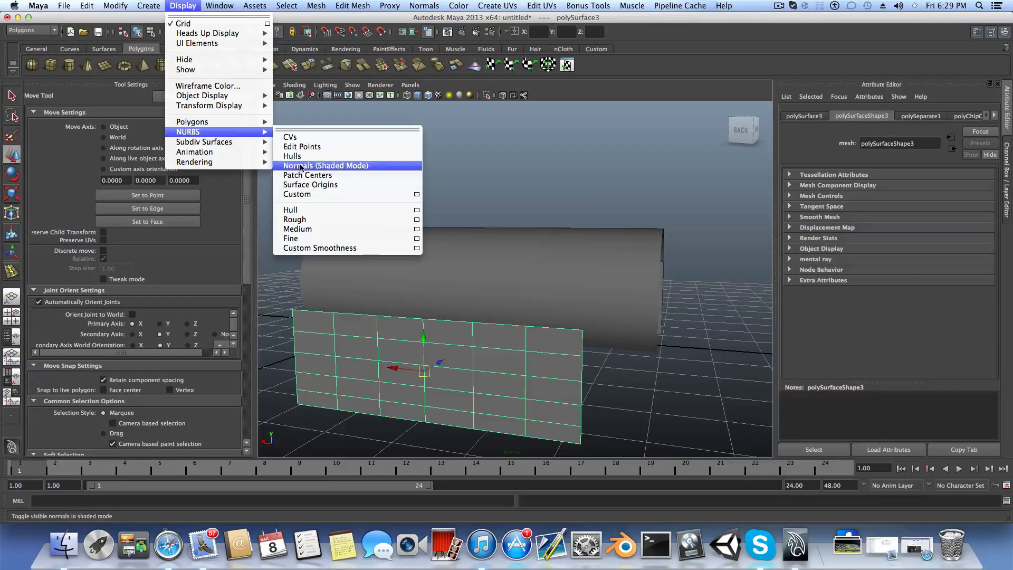
click(301, 166)
mouse_move(430, 357)
alt+mouse_down()
mouse_move(348, 353)
mouse_move(515, 343)
alt+mouse_up()
alt+right_drag(505, 349, 596, 315)
Step: Switch the detached flat wall panel to face selection
right_click(600, 309)
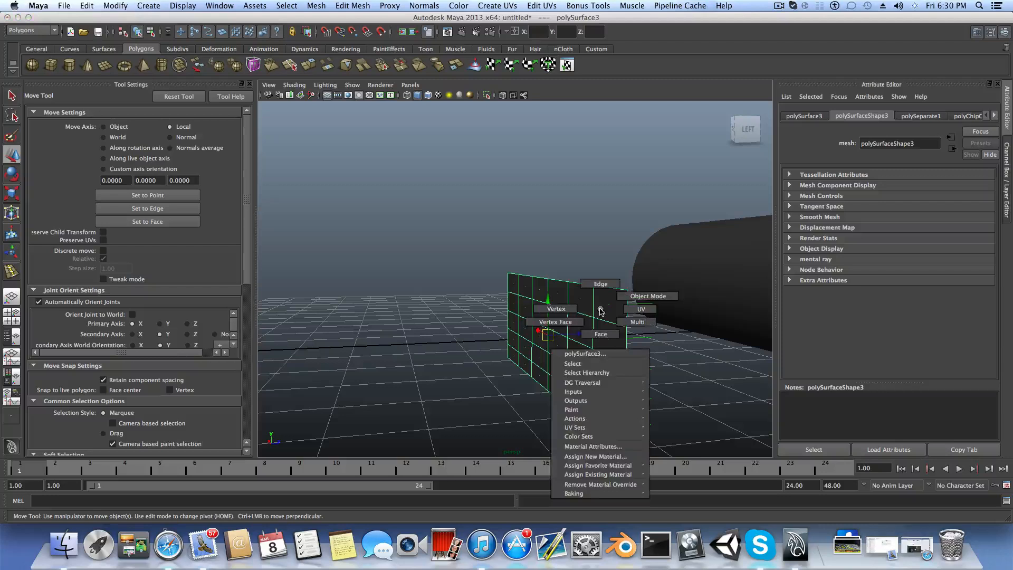
click(601, 335)
alt+drag(604, 318, 594, 283)
drag(651, 412, 653, 414)
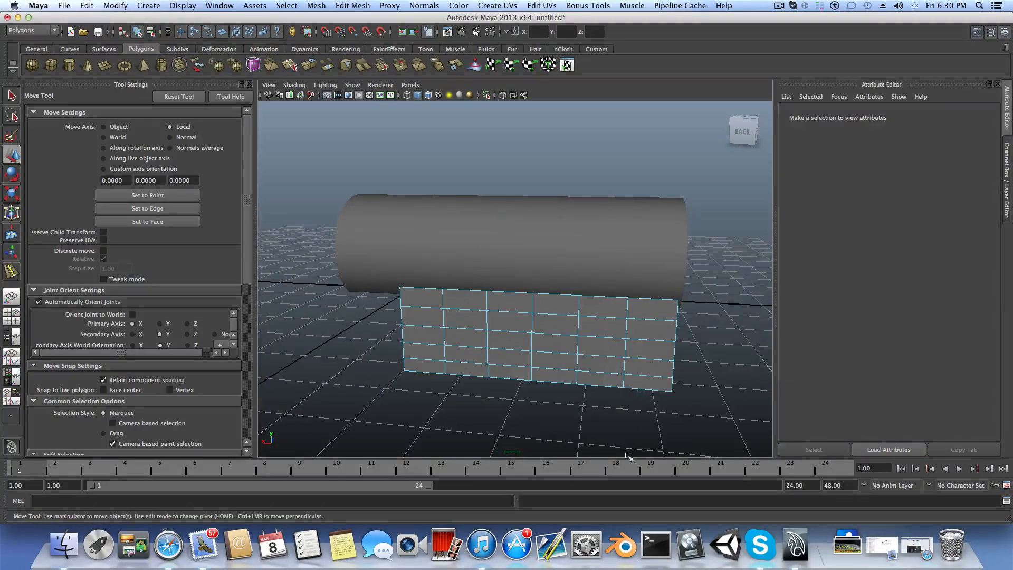
click(315, 6)
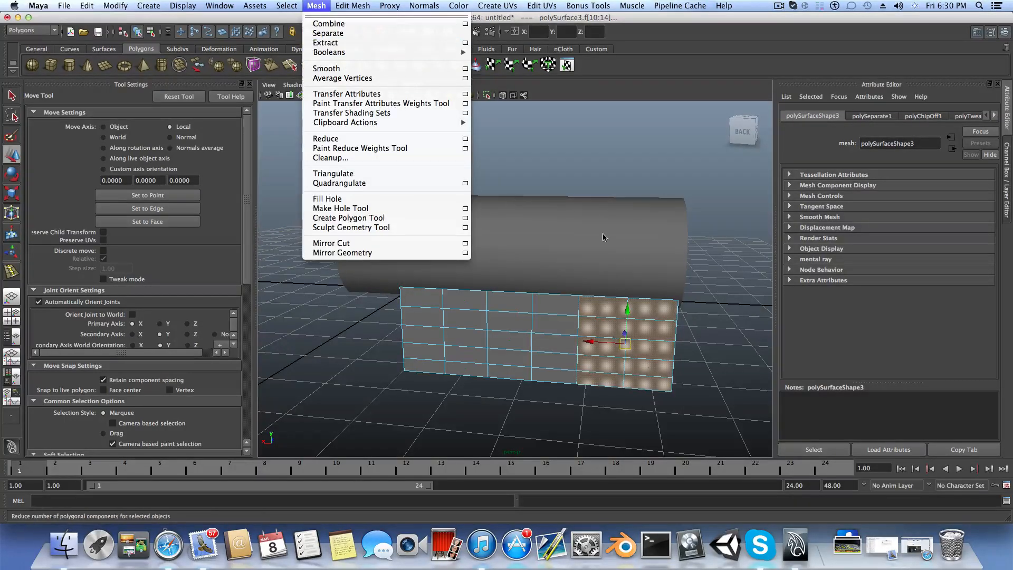
click(649, 288)
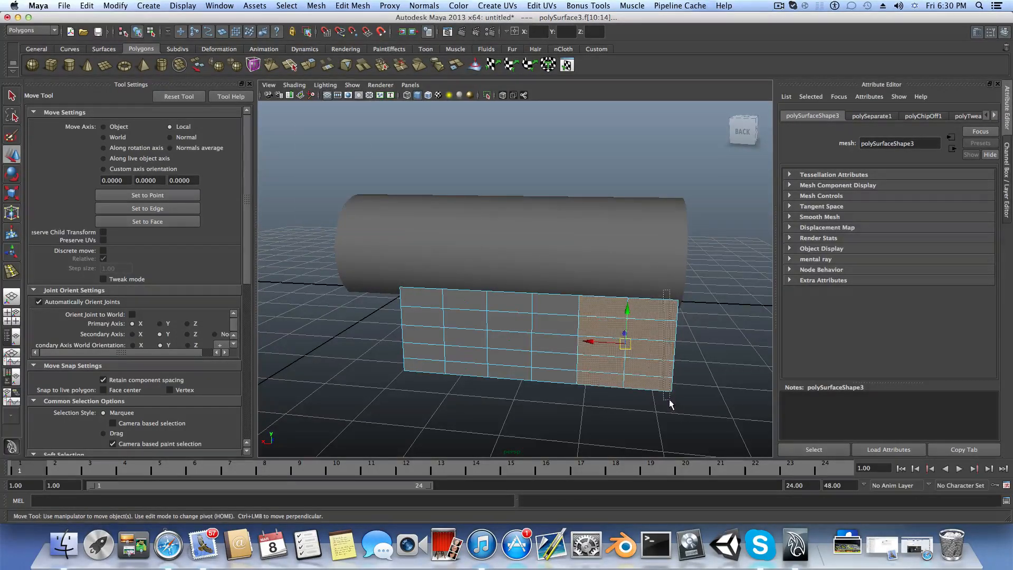
Step: Extract the outermost column of faces at one end of the flat wall panel as a separate piece
drag(669, 399, 671, 405)
click(317, 5)
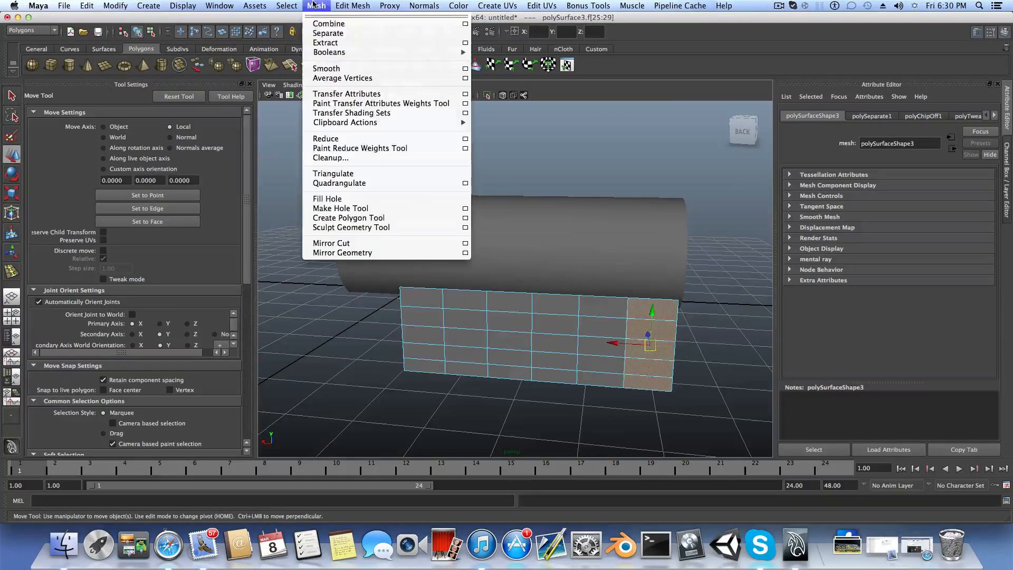
click(338, 43)
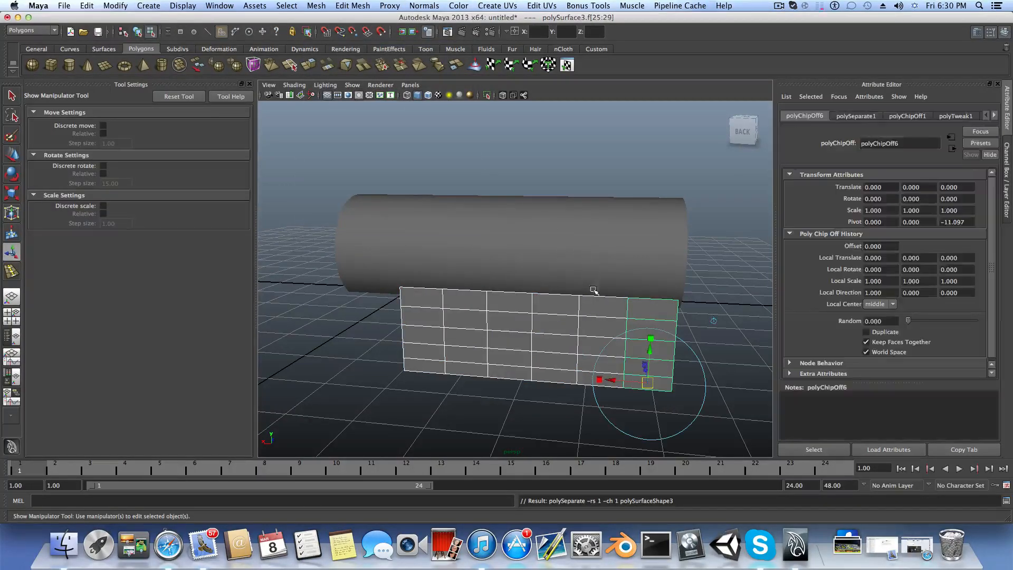
right_drag(594, 290, 597, 320)
click(596, 317)
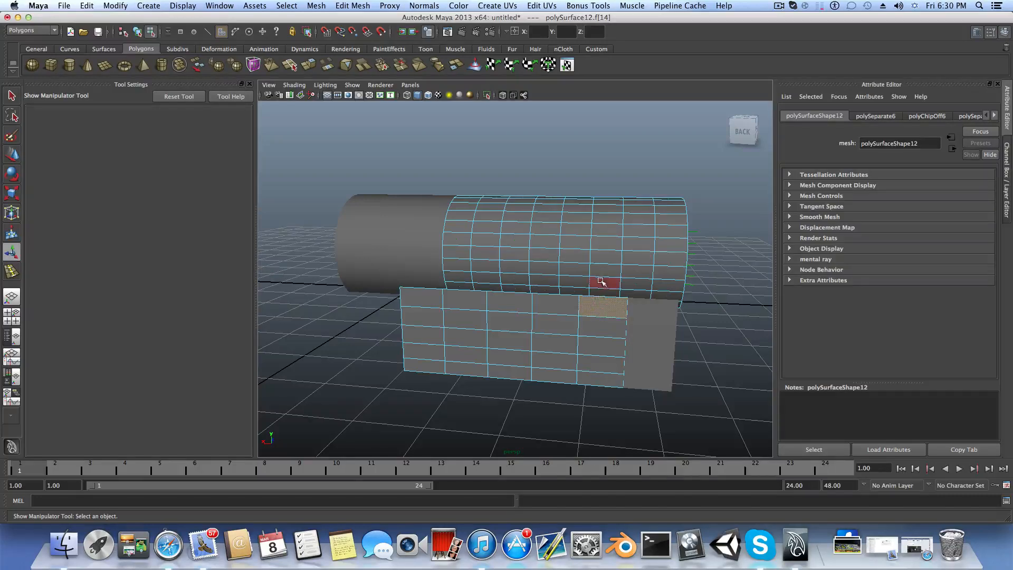
click(602, 390)
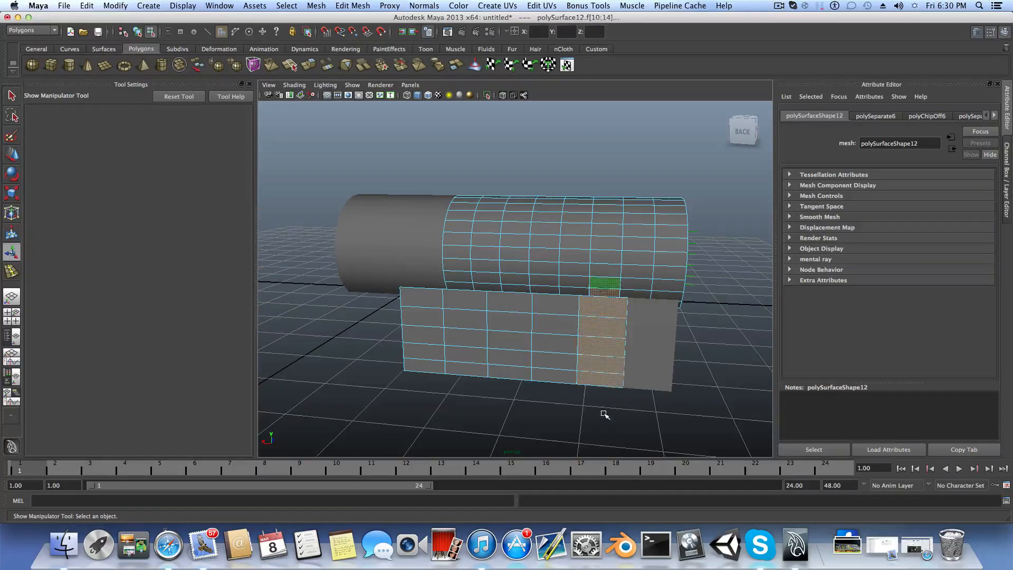
click(599, 305)
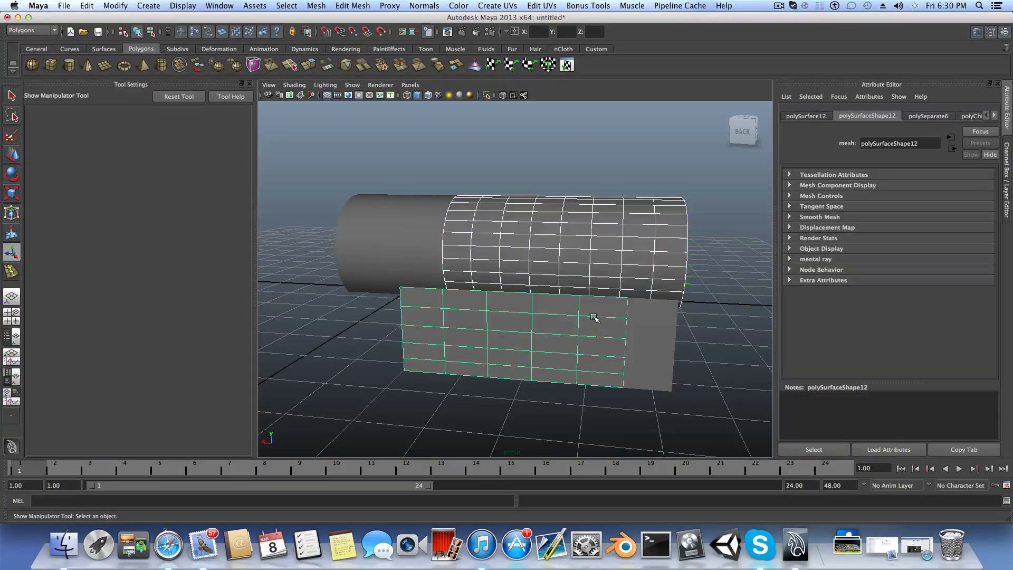
Step: Extract the second column of faces of the flat wall panel, next to the detached end piece, as a separate piece
right_drag(594, 320, 608, 290)
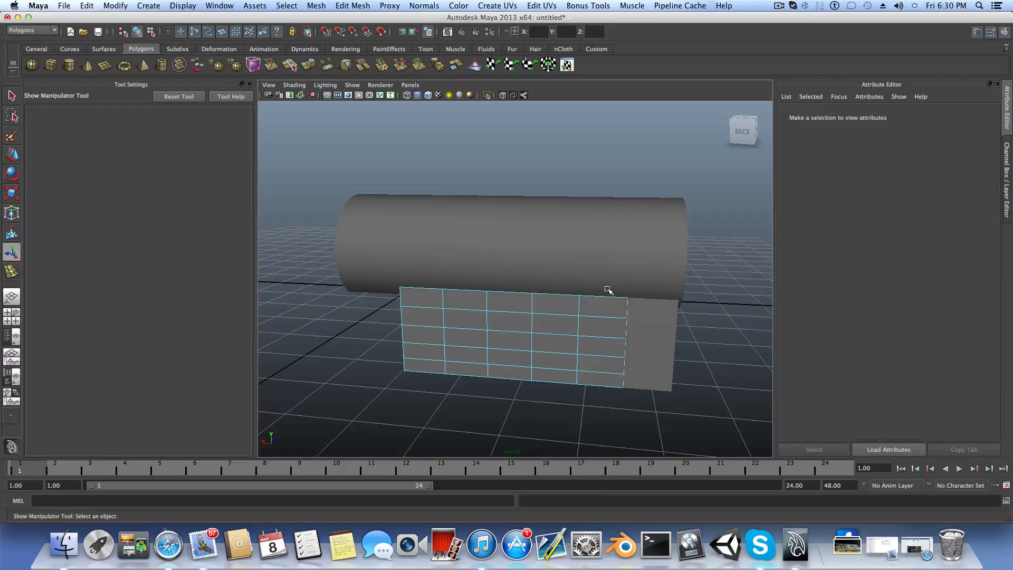
drag(607, 421, 580, 291)
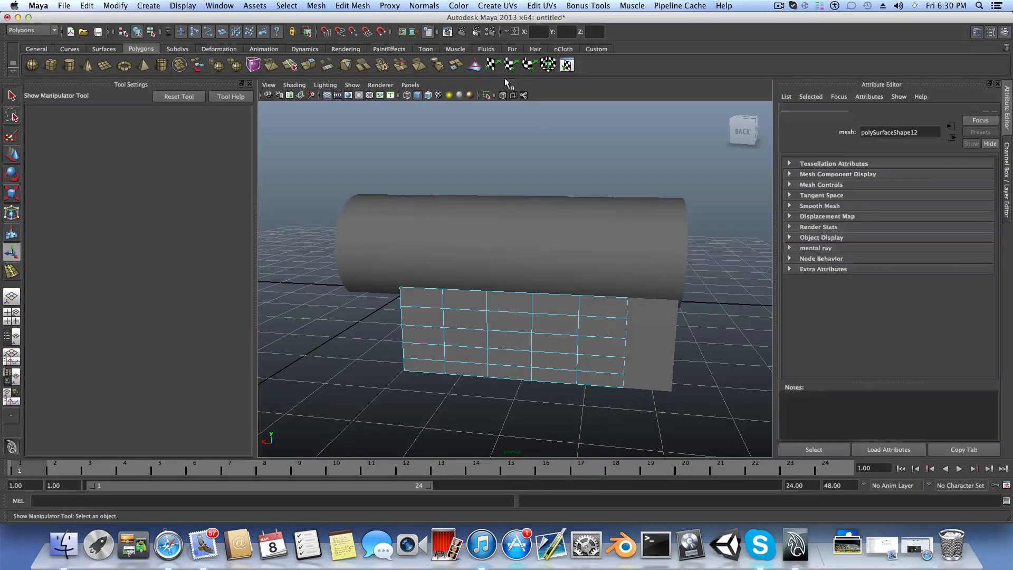
click(319, 6)
click(330, 38)
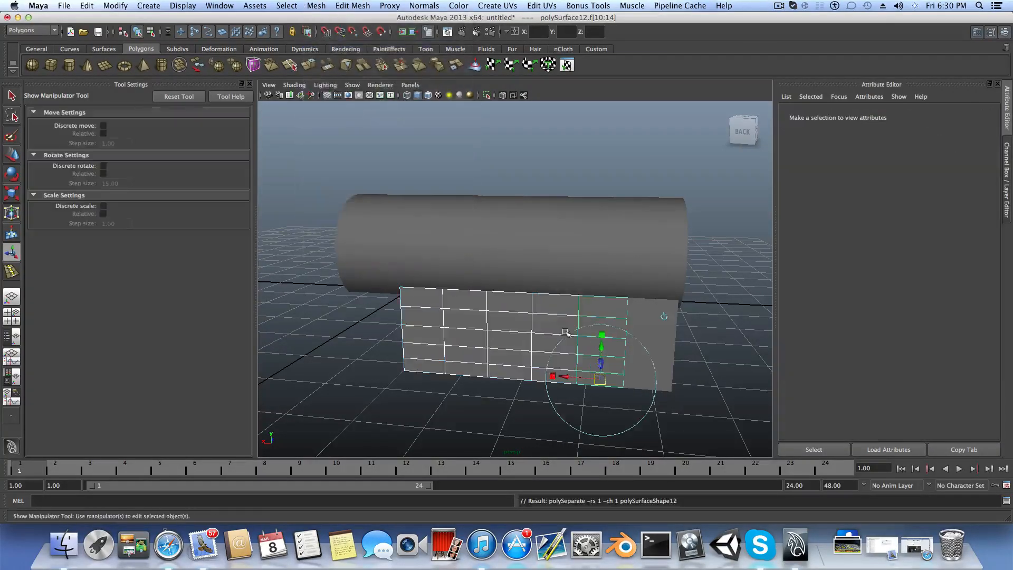
Step: Extract the third column of faces from the remaining wall panel as its own piece
click(560, 302)
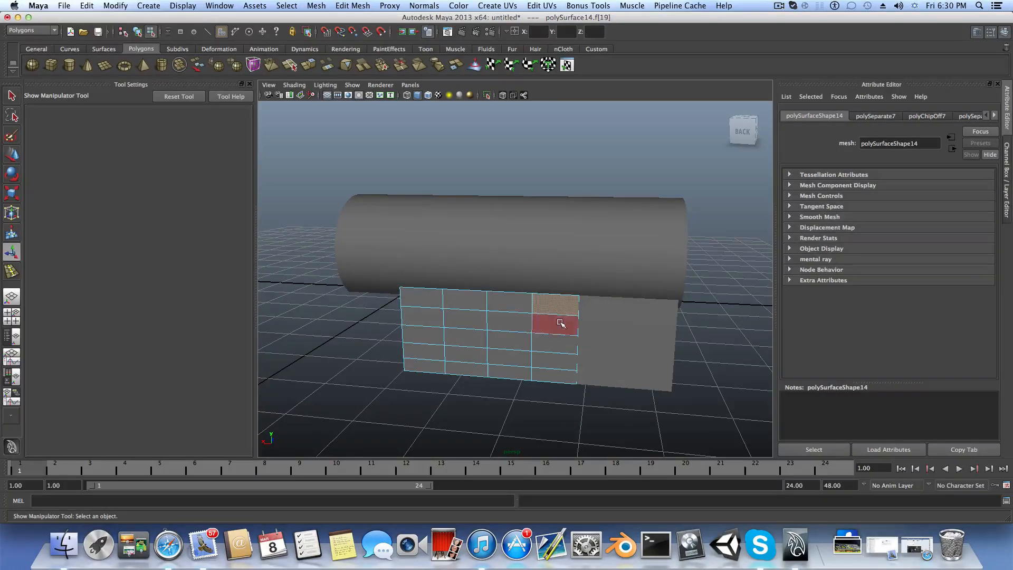
shift+click(560, 323)
shift+click(557, 342)
shift+click(555, 361)
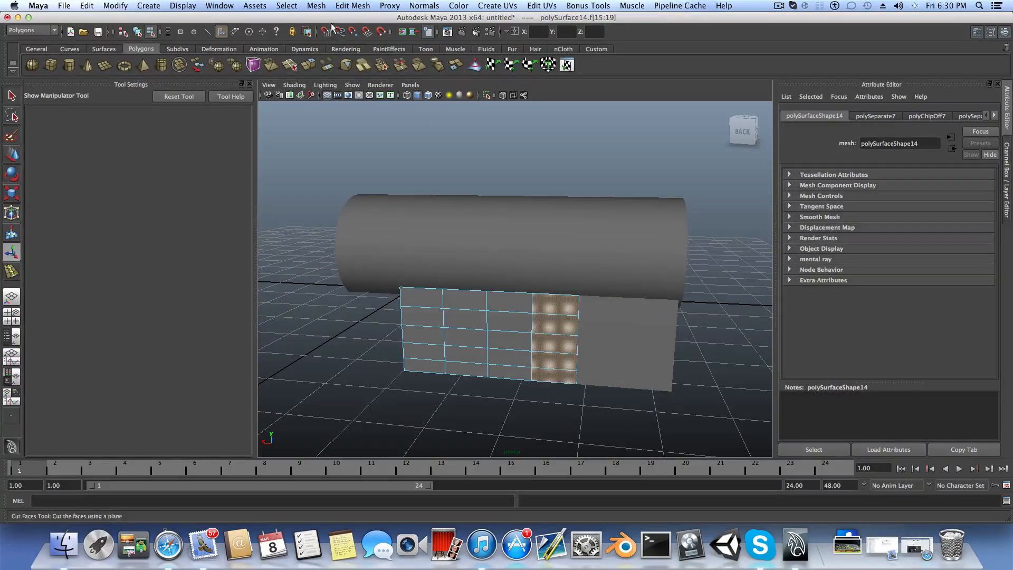
click(317, 5)
key(g)
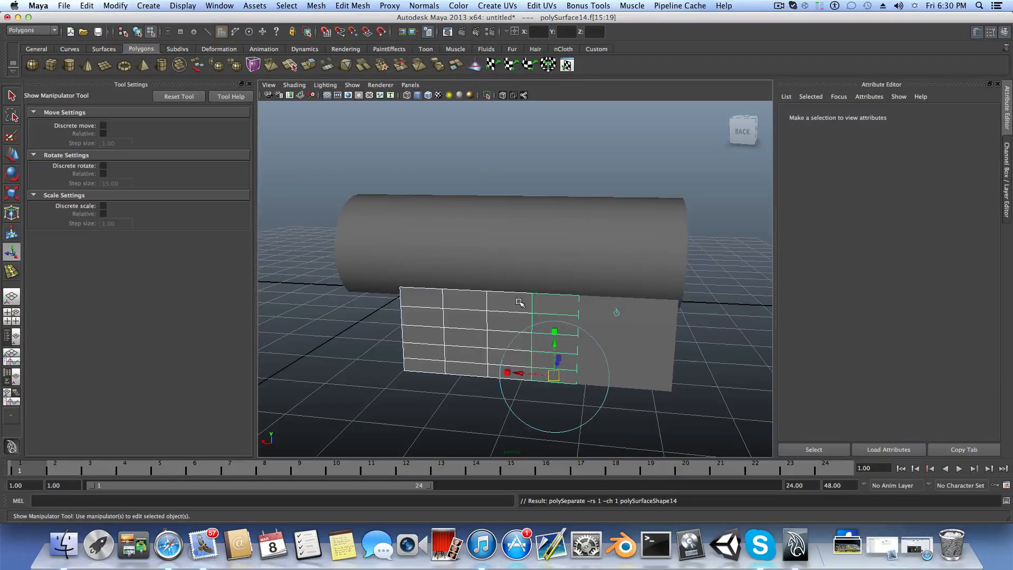
Step: Extract the fourth column of faces of the wall panel as a separate piece
right_drag(519, 305, 554, 333)
click(517, 304)
shift+click(510, 344)
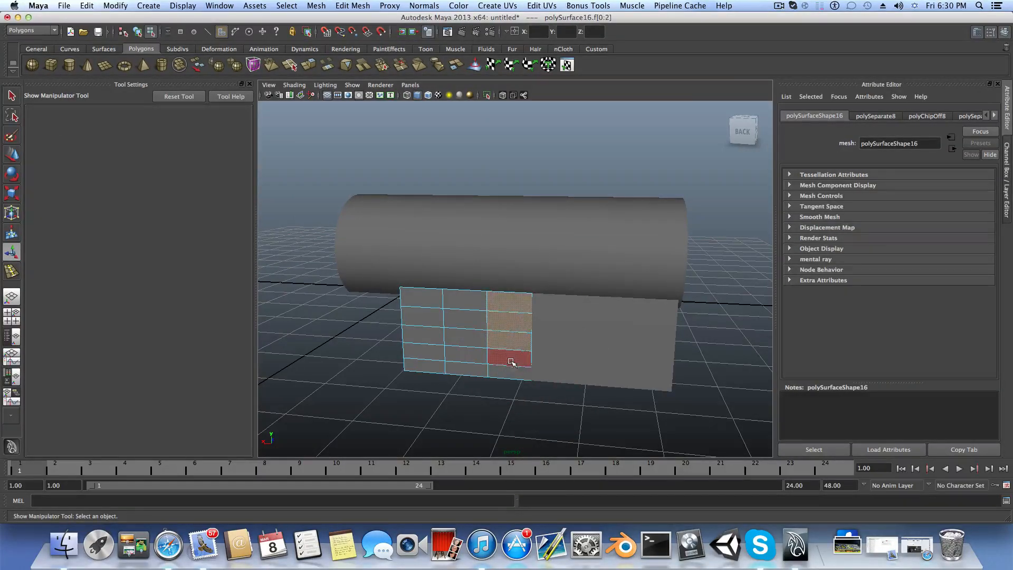
shift+click(516, 357)
shift+click(515, 369)
click(315, 6)
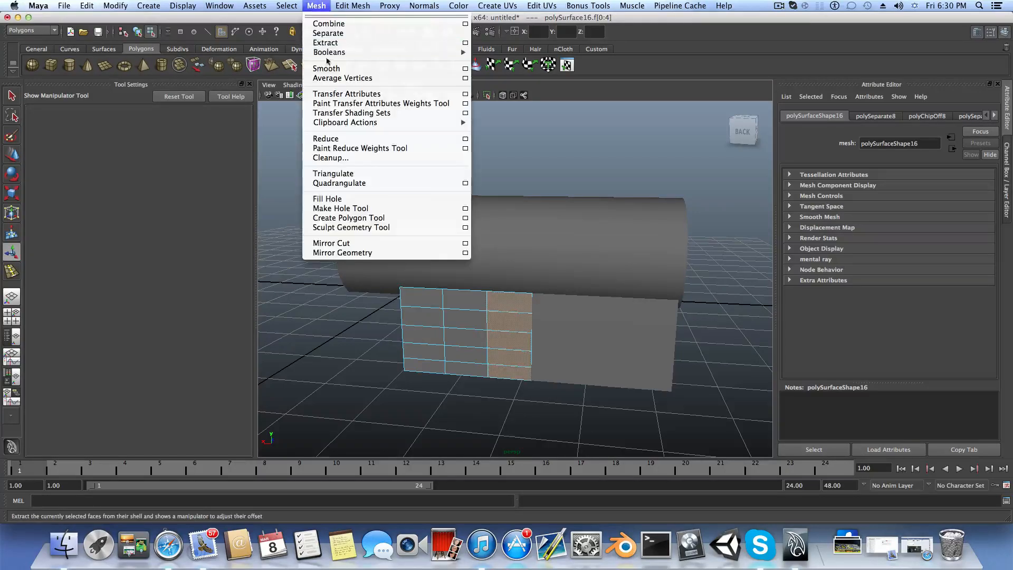
click(327, 30)
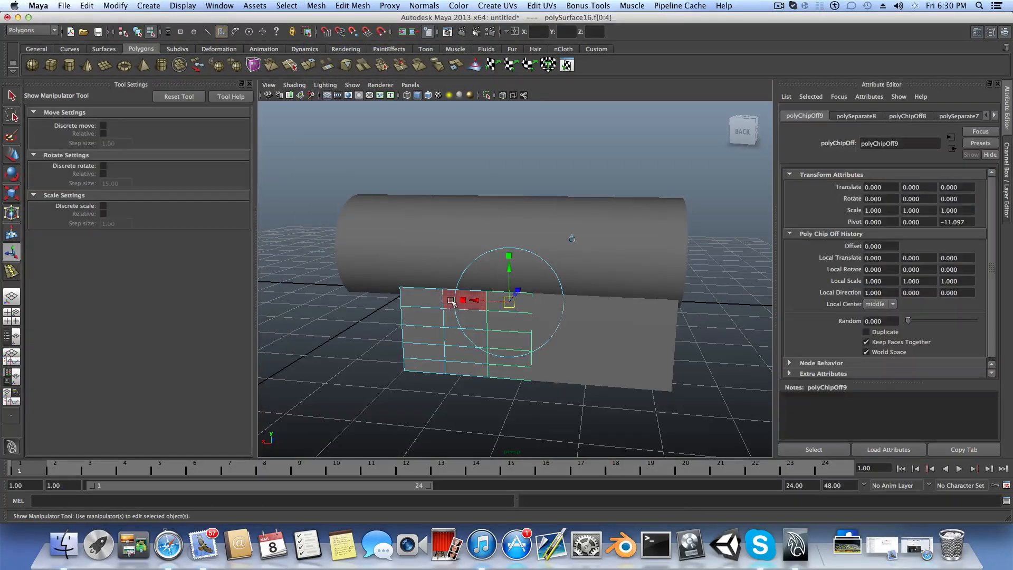
Step: Extract the fifth column of faces so that the last two wall panel columns become separate pieces
click(447, 301)
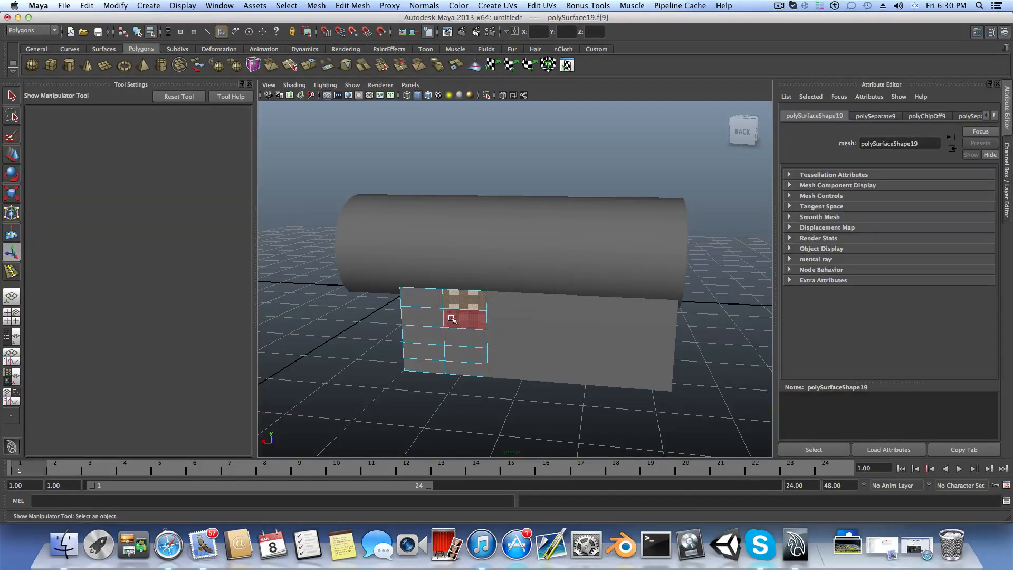
shift+click(453, 320)
shift+click(458, 340)
shift+click(463, 357)
shift+click(466, 369)
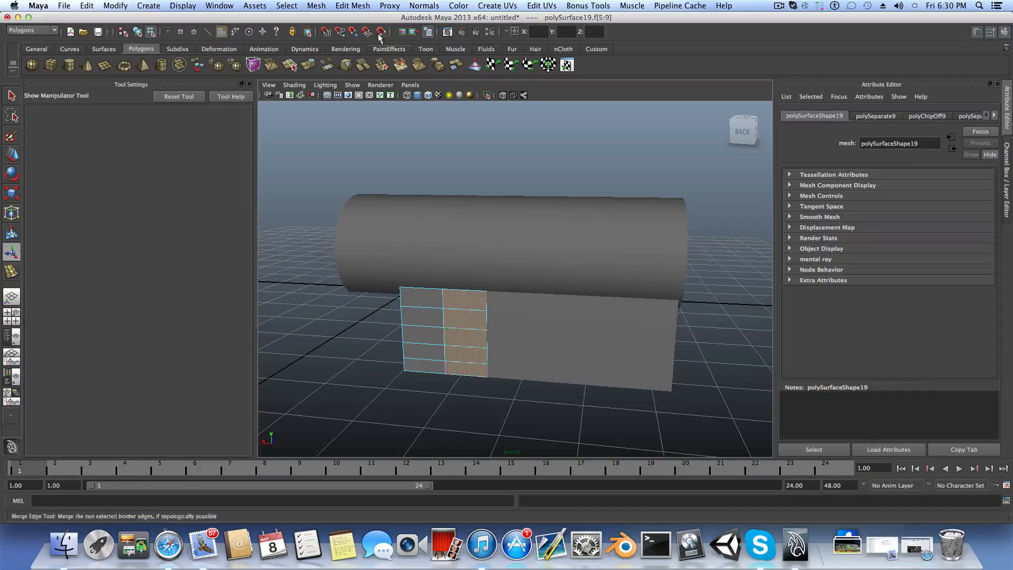
click(316, 5)
click(337, 42)
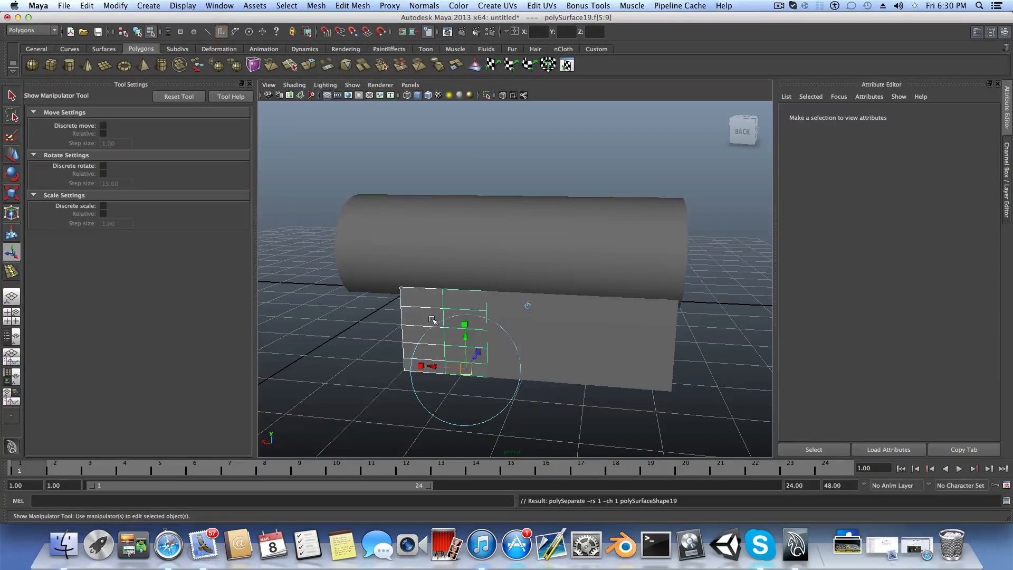
Step: Check the division of the wall panel by selecting its column pieces individually from both ends
click(582, 331)
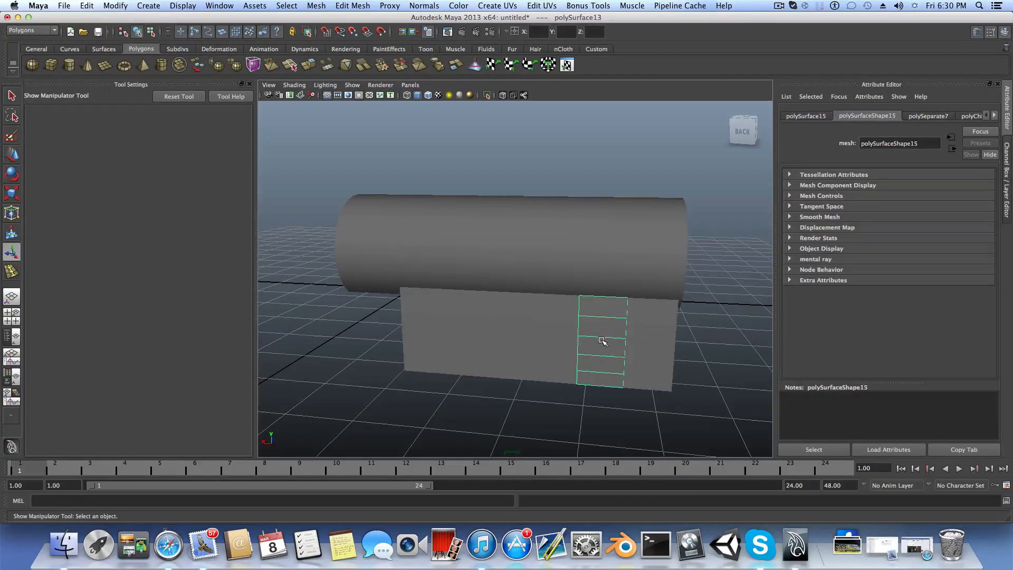
shift+click(570, 340)
shift+click(513, 334)
shift+click(472, 334)
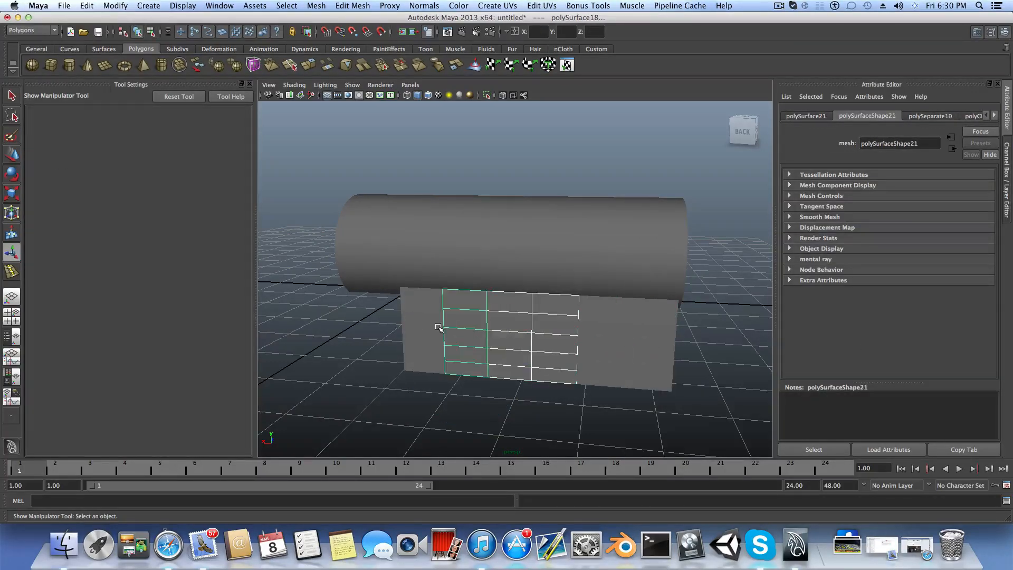
shift+click(441, 327)
click(650, 336)
alt+drag(655, 334, 581, 305)
right_drag(586, 305, 588, 326)
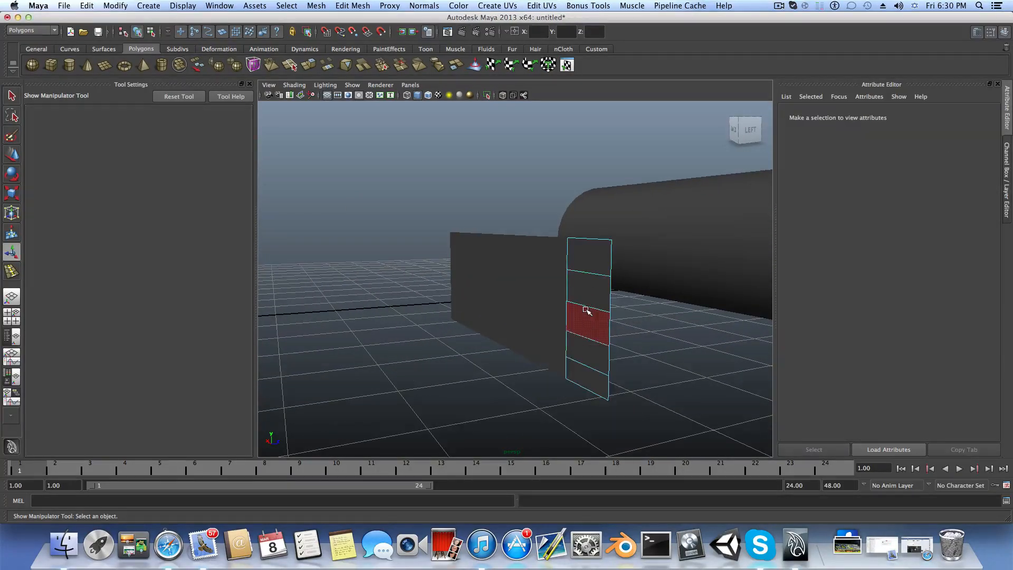
click(527, 280)
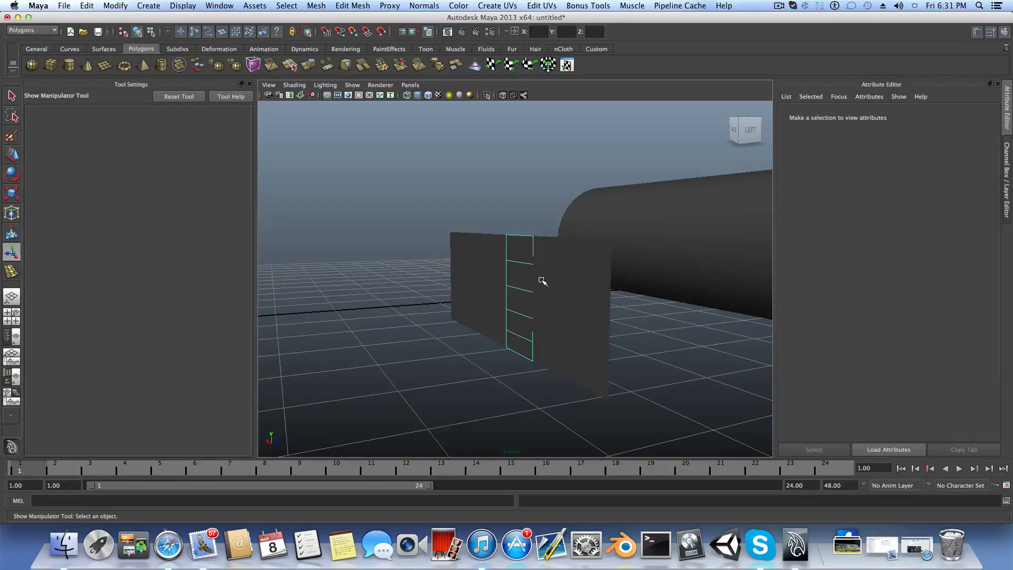
Step: Extrude the faces of all six wall panel pieces together by about 0.026 in local Z to give them thickness, and return to object selection
click(545, 282)
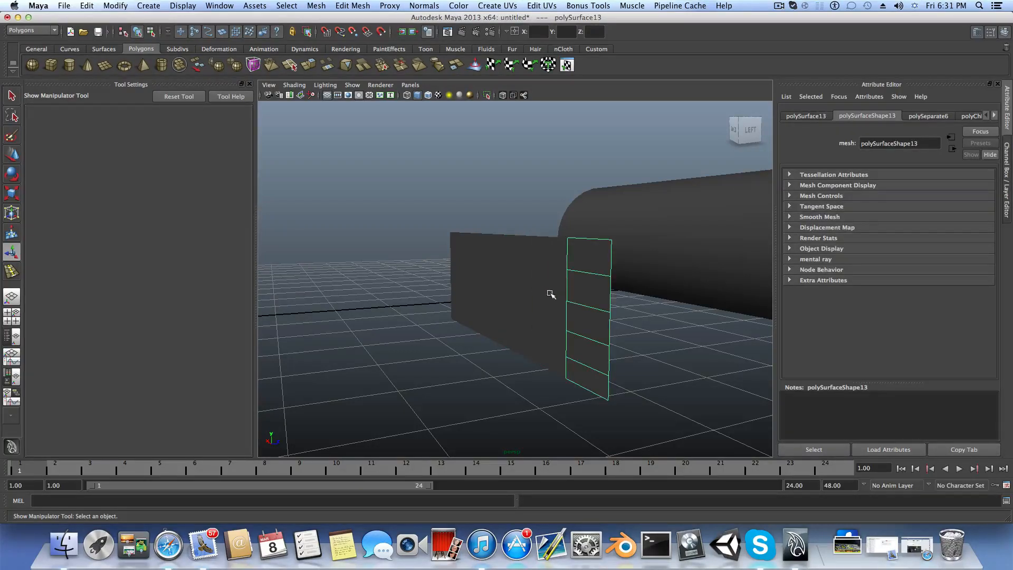
shift+click(551, 293)
shift+click(521, 288)
shift+click(488, 276)
shift+click(468, 269)
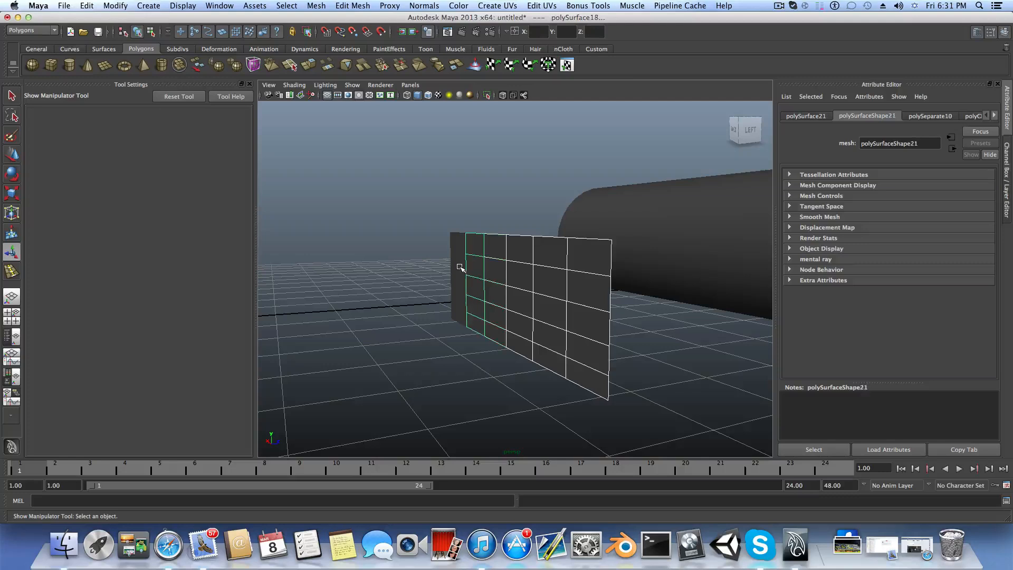
shift+click(460, 268)
mouse_move(604, 309)
alt+mouse_down()
mouse_move(572, 312)
mouse_move(603, 311)
alt+mouse_up()
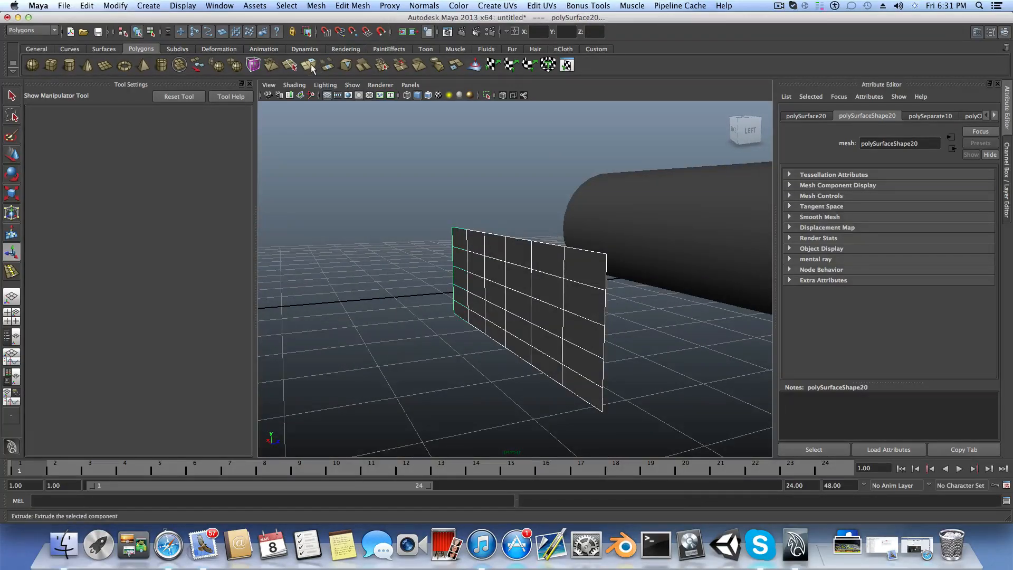
click(313, 65)
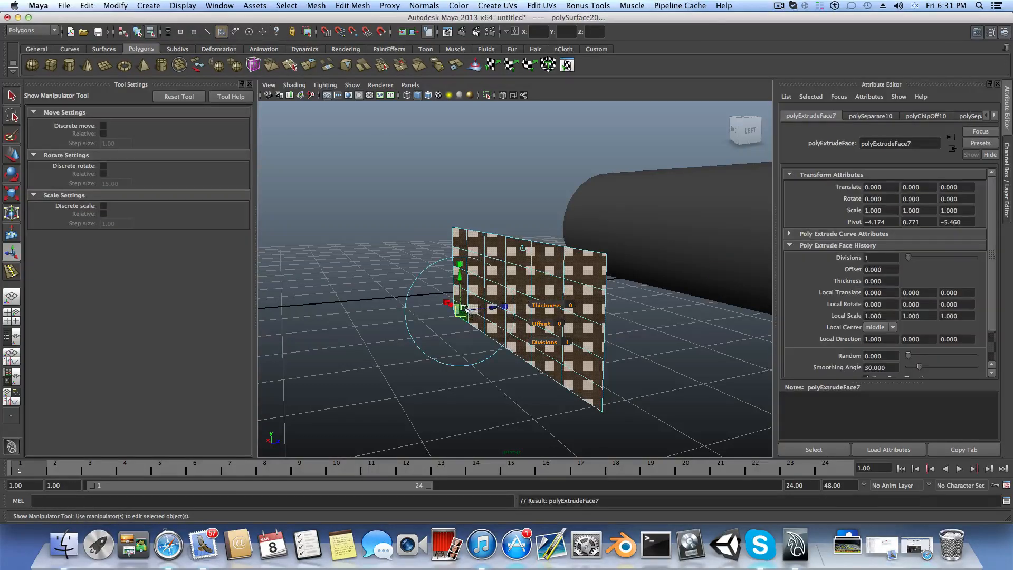
drag(491, 309, 448, 311)
scroll(501, 308, up, 2)
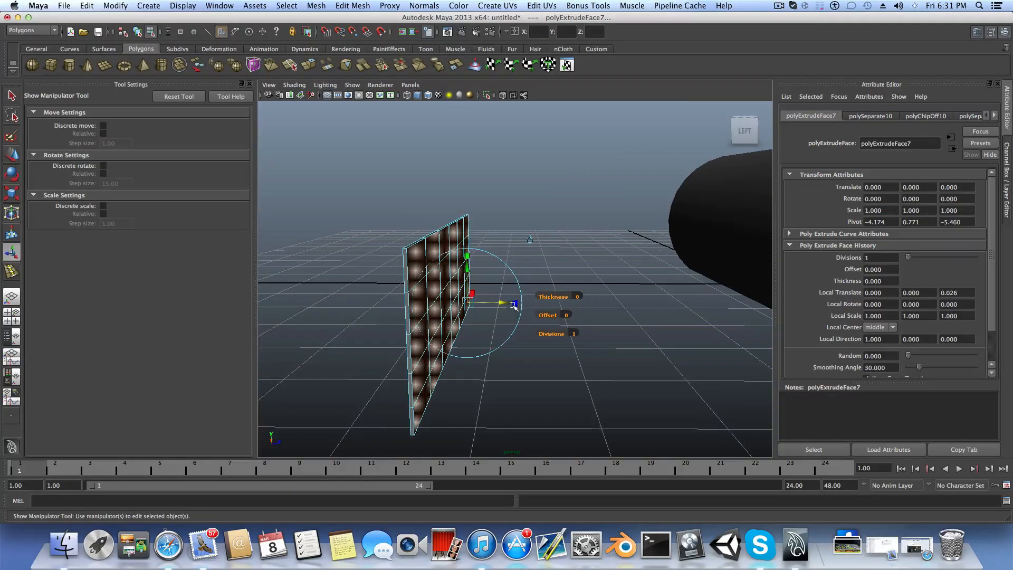
alt+middle_drag(496, 304, 529, 305)
alt+drag(530, 305, 435, 273)
key(F8)
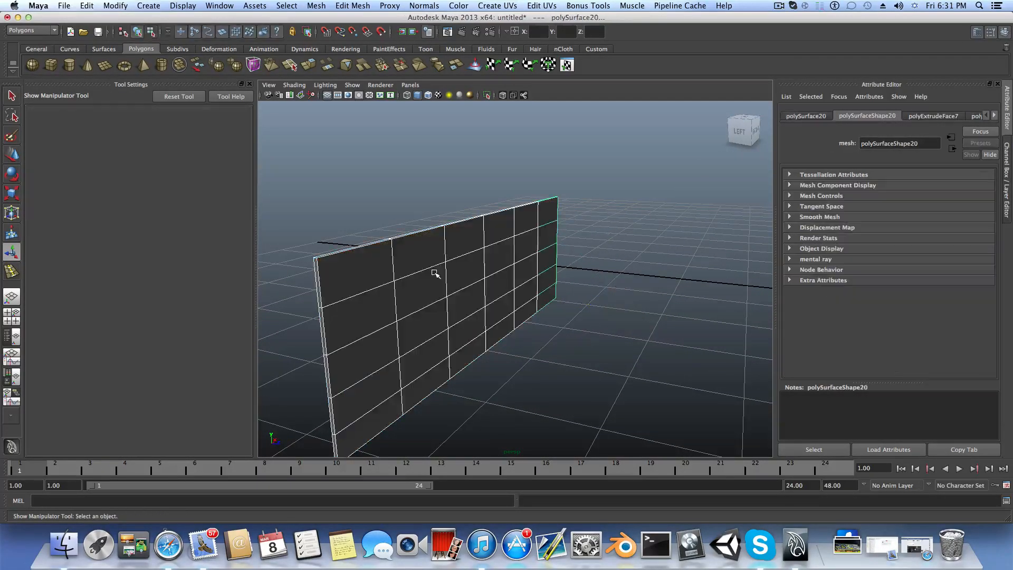
Step: Delete the five other thickened wall panel pieces, keeping only the nearest end piece
alt+drag(322, 275, 469, 280)
click(359, 255)
drag(570, 219, 724, 302)
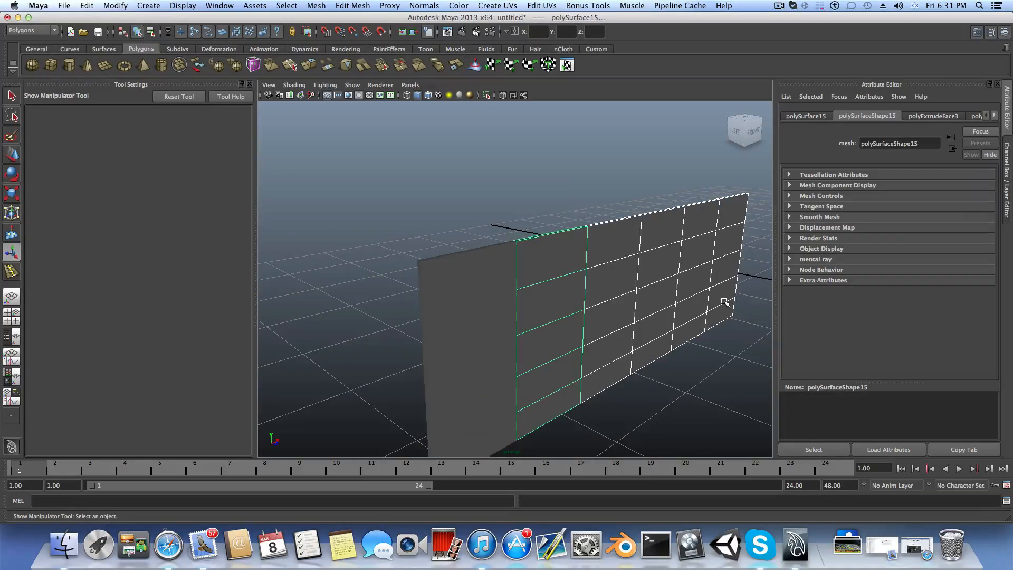
key(Delete)
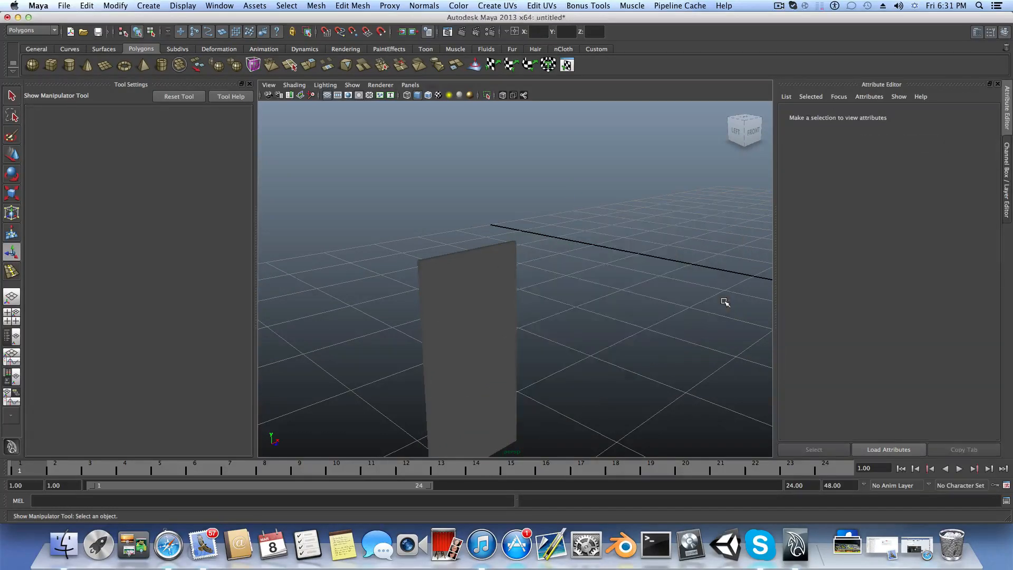
Step: Bevel the outer border edges of the remaining wall panel piece with an offset of 0.133
click(481, 280)
alt+drag(478, 281, 518, 293)
right_drag(518, 293, 515, 270)
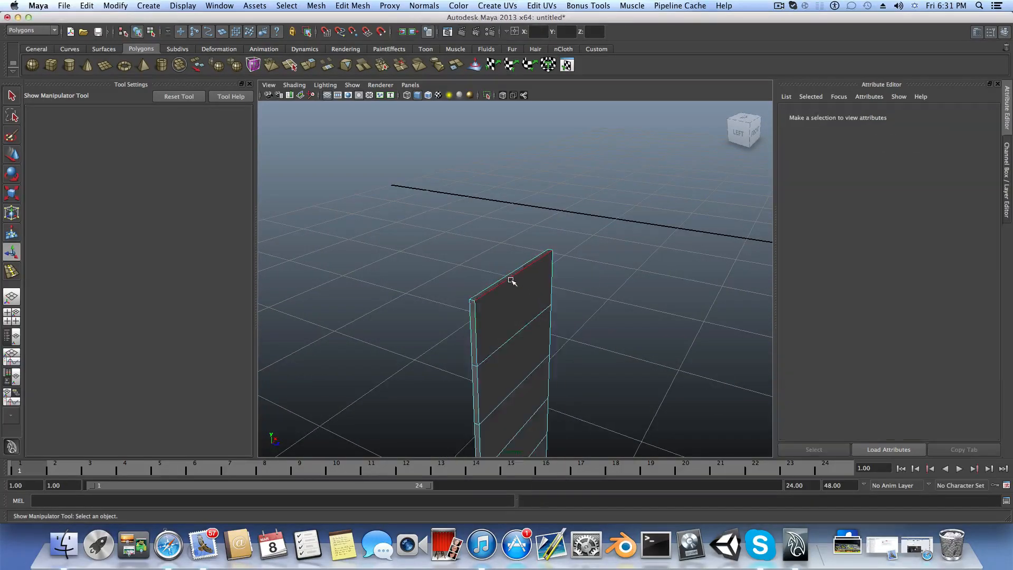
click(512, 281)
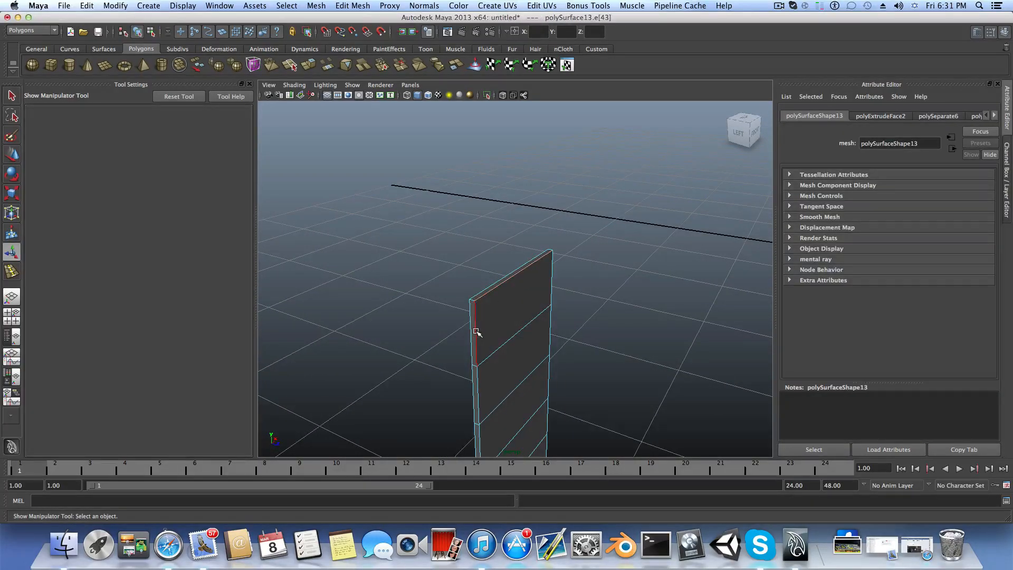
click(477, 331)
alt+drag(493, 355, 497, 271)
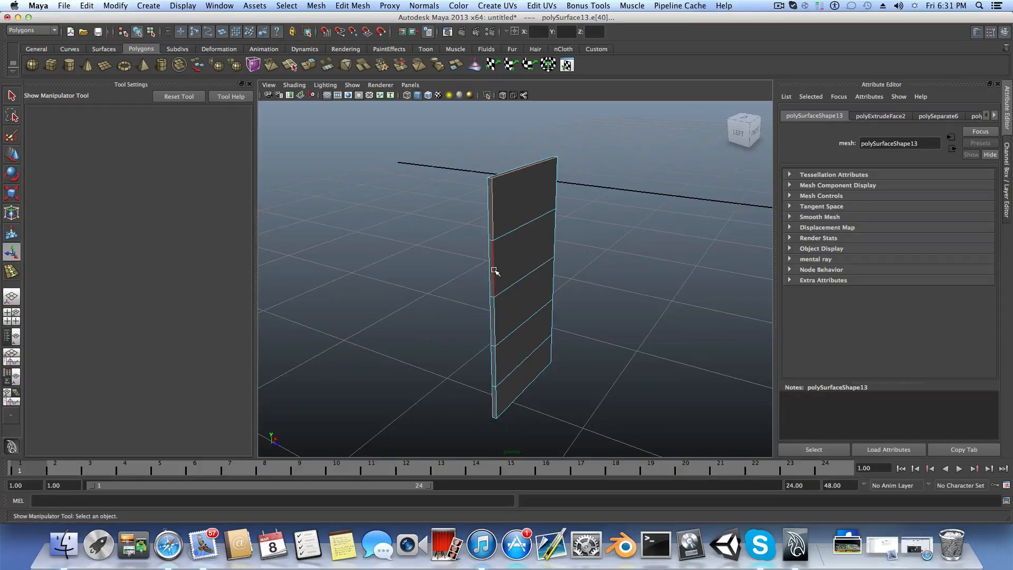
click(494, 274)
alt+drag(520, 271, 533, 258)
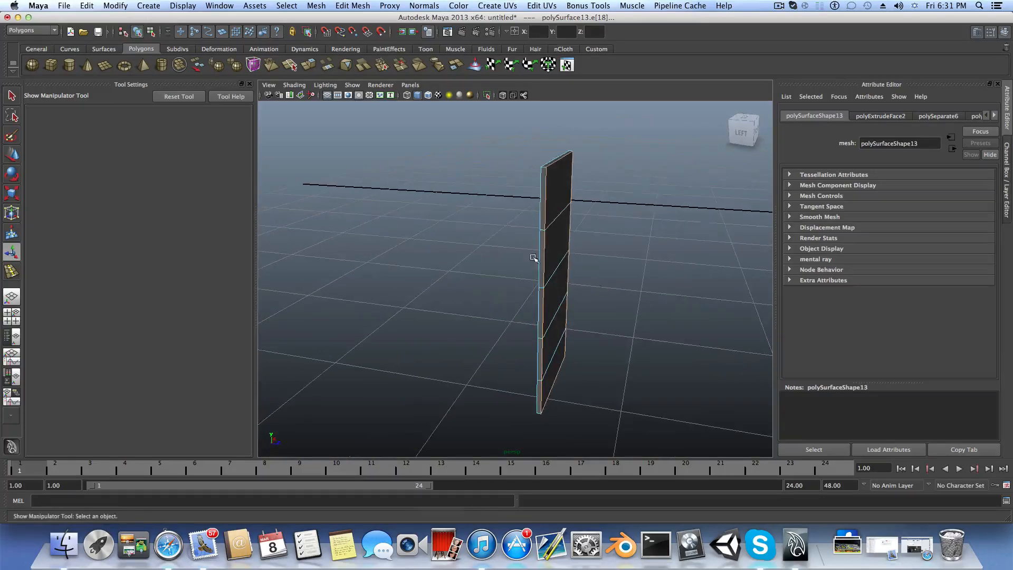
alt+drag(569, 323, 492, 312)
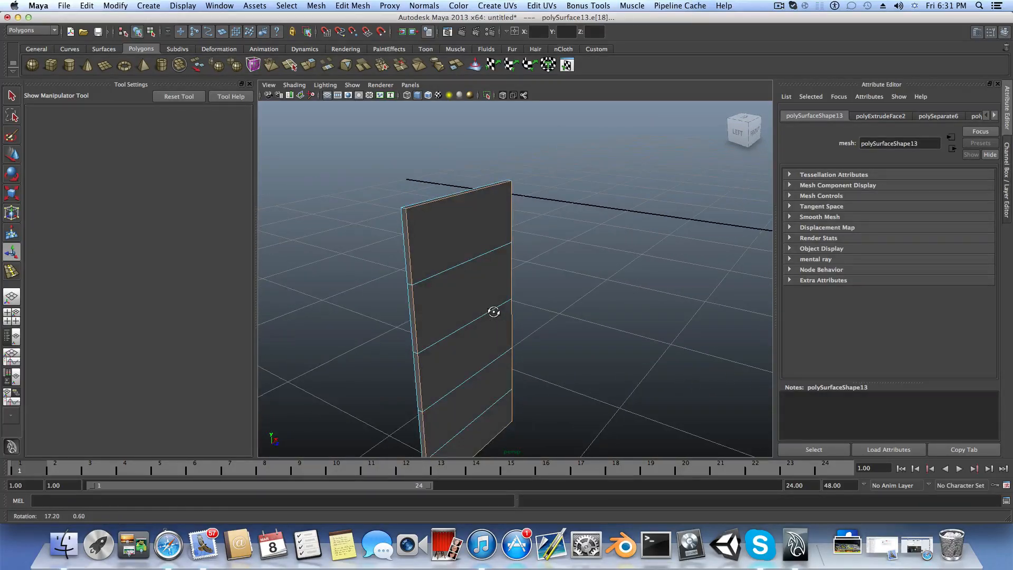
click(353, 6)
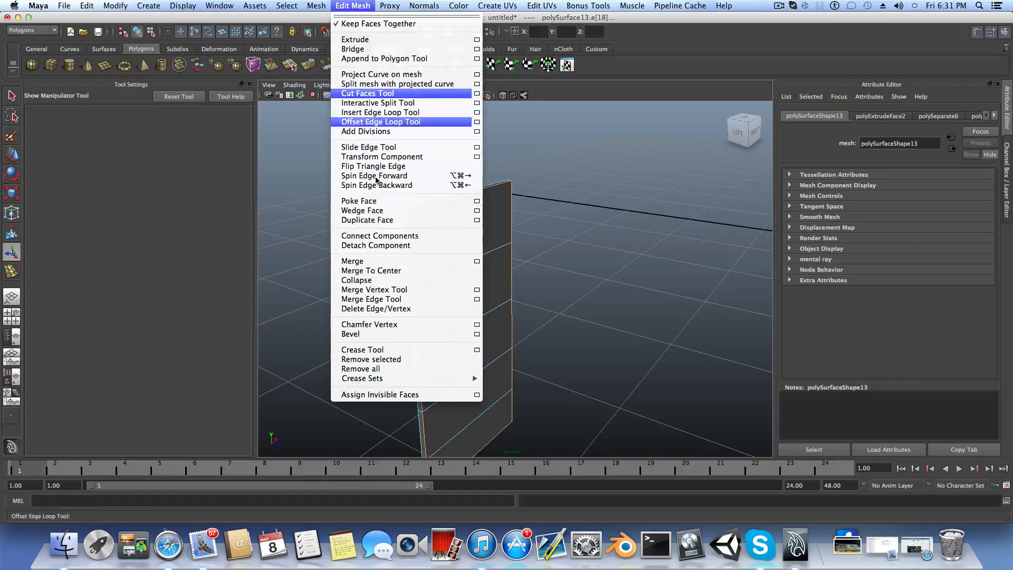
click(373, 334)
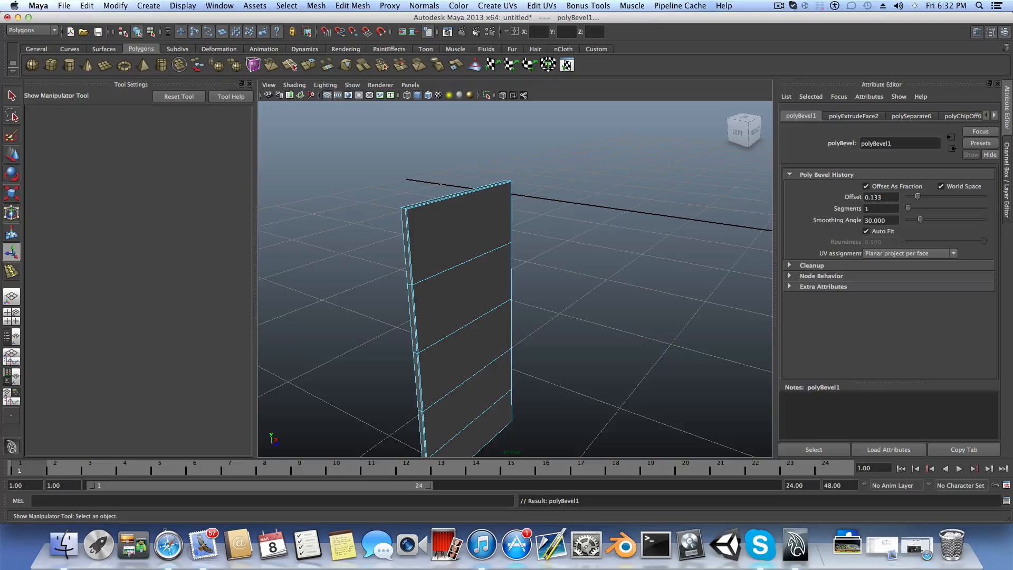
Step: Bevel the outer border edges on the opposite face of the remaining wall panel piece
alt+drag(560, 238, 624, 241)
right_click(624, 217)
click(625, 191)
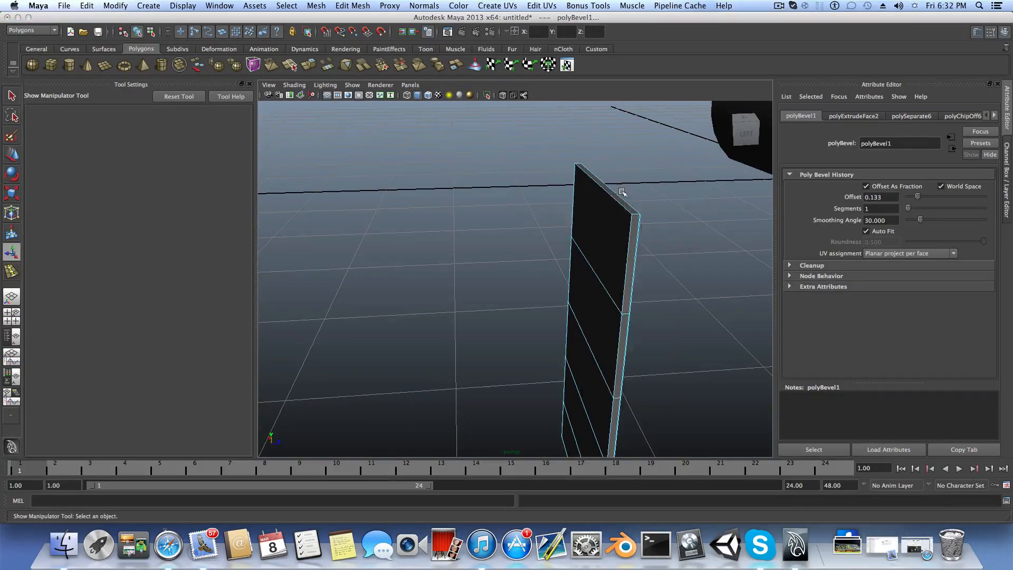
click(629, 231)
double_click(629, 231)
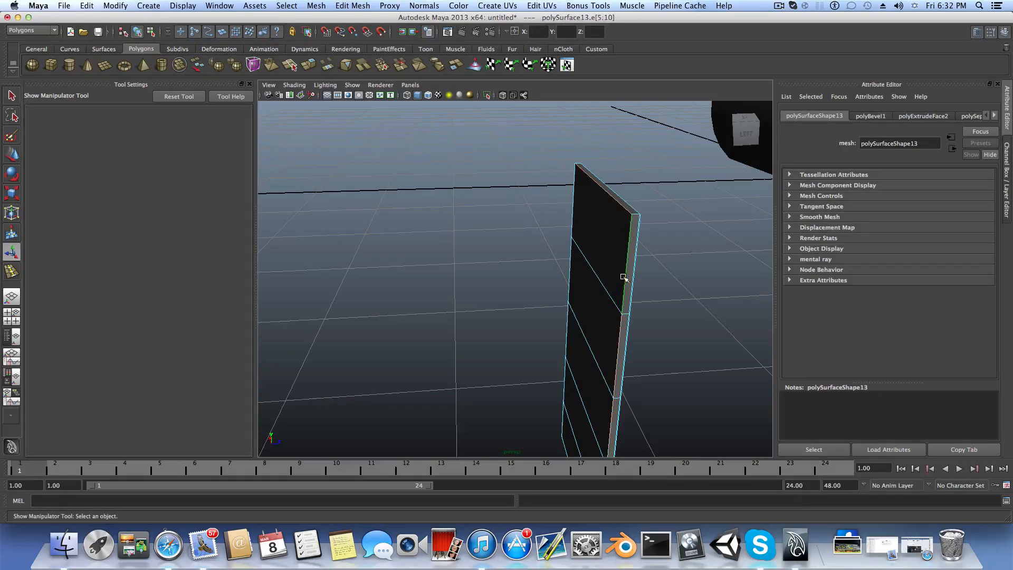
alt+drag(624, 278, 641, 235)
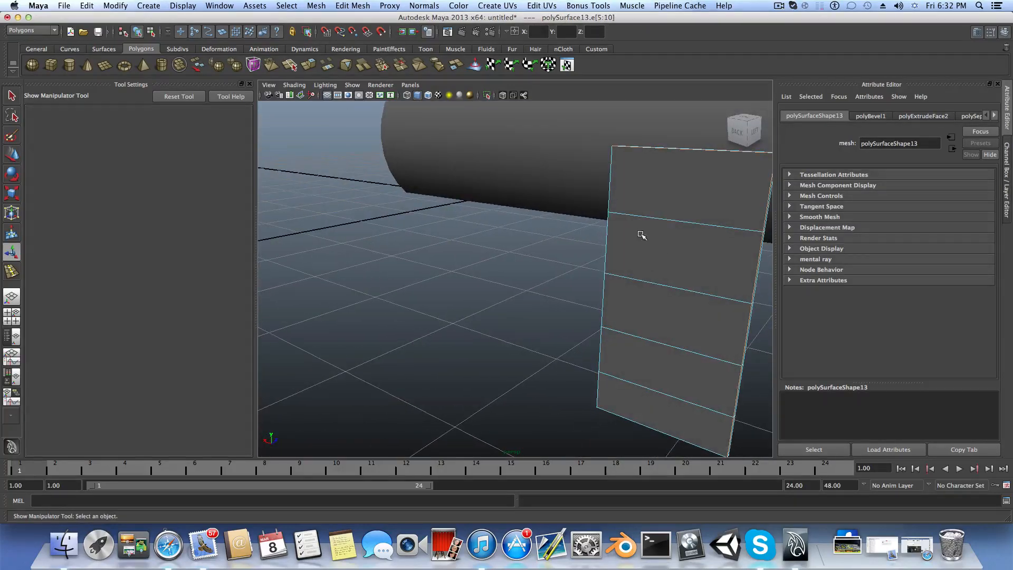
shift+click(611, 176)
shift+double_click(606, 224)
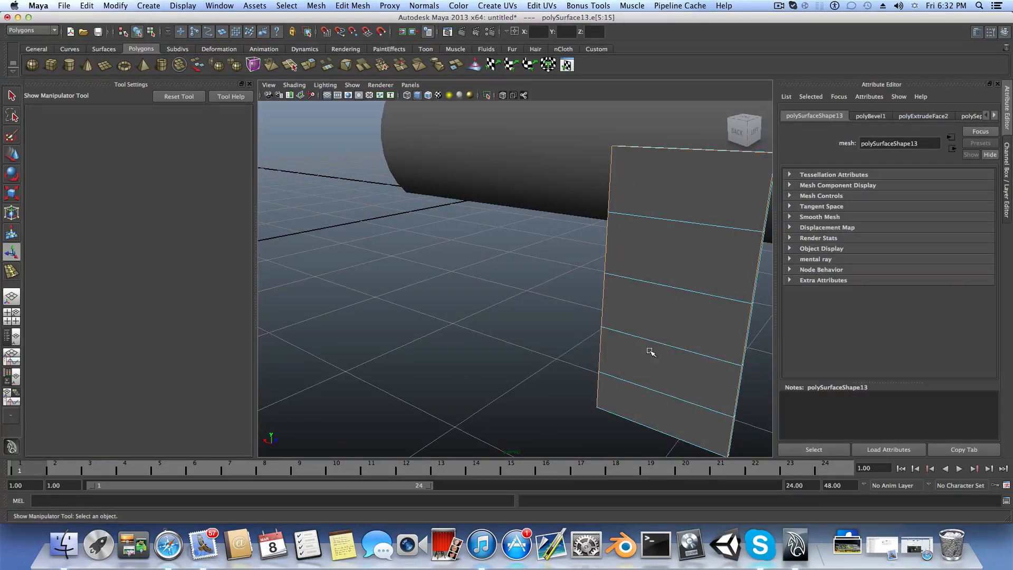
shift+click(658, 432)
alt+drag(653, 341, 626, 338)
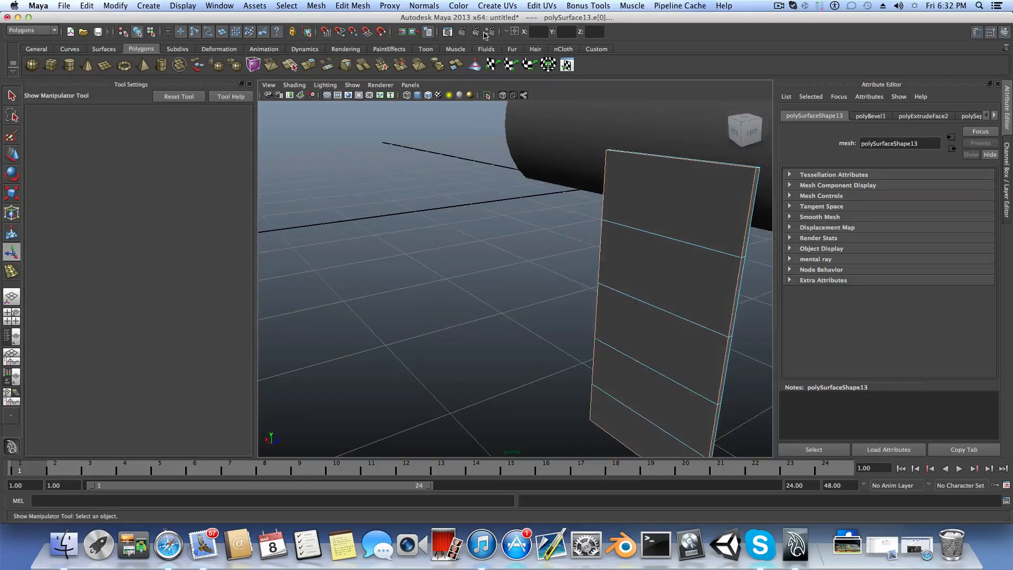
click(352, 6)
click(401, 334)
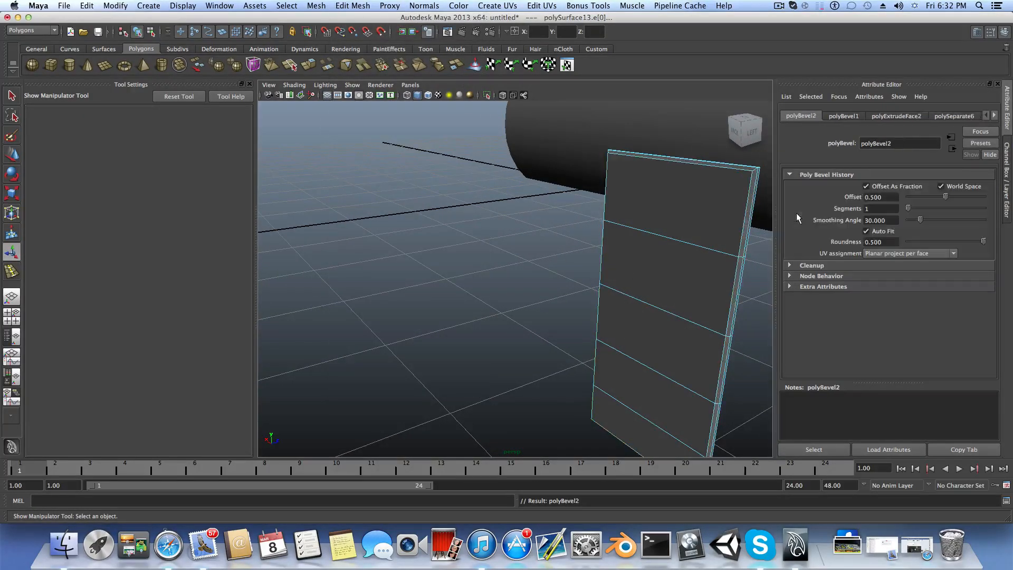
Step: Set the new bevel's offset to 0.133 and return to object selection on the panel piece
alt+drag(760, 225, 686, 221)
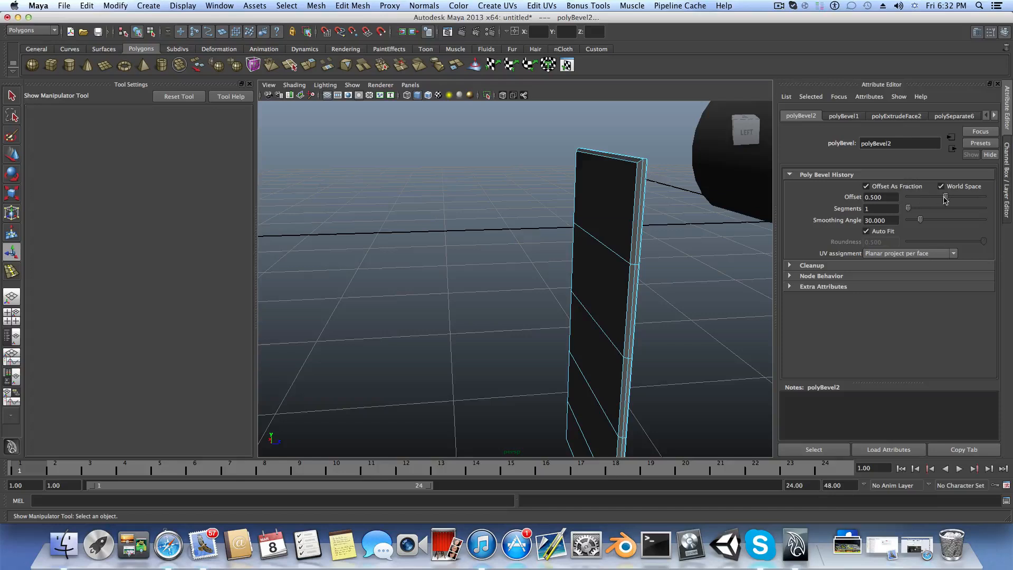
drag(942, 200, 921, 205)
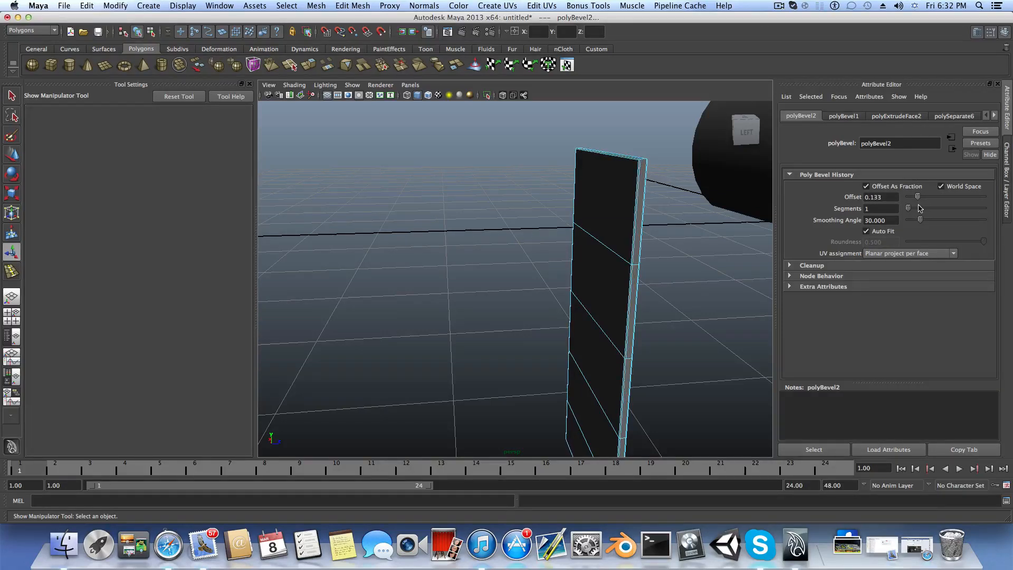
alt+drag(517, 205, 629, 190)
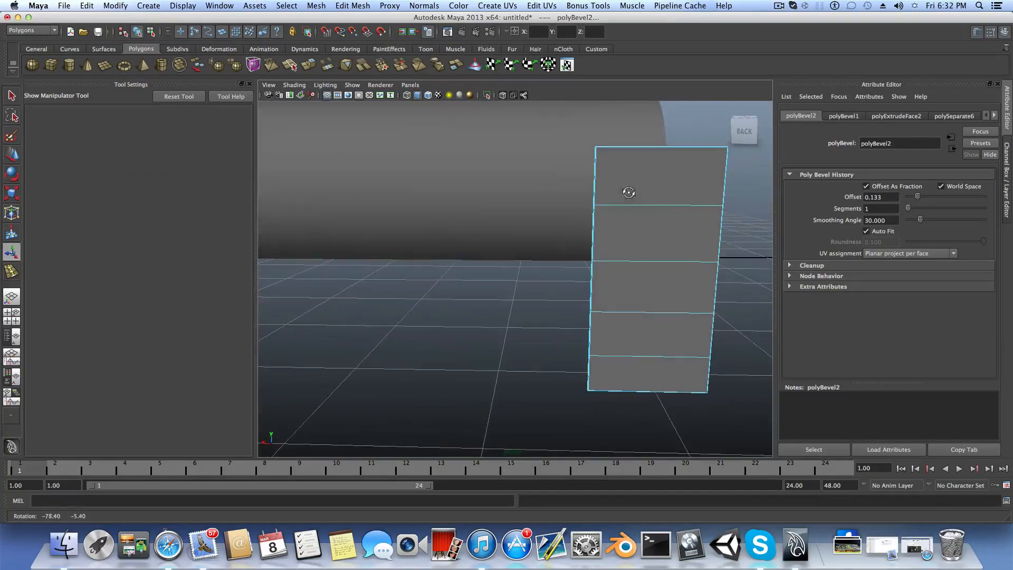
click(632, 192)
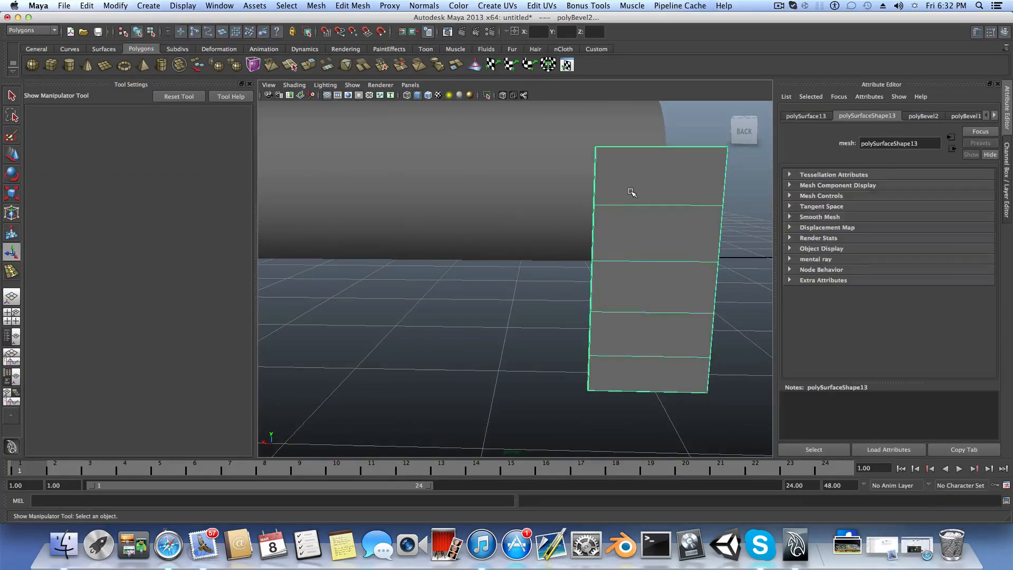
Step: Center the beveled panel's pivot and activate the Move tool
scroll(634, 243, down, 3)
alt+drag(631, 246, 453, 242)
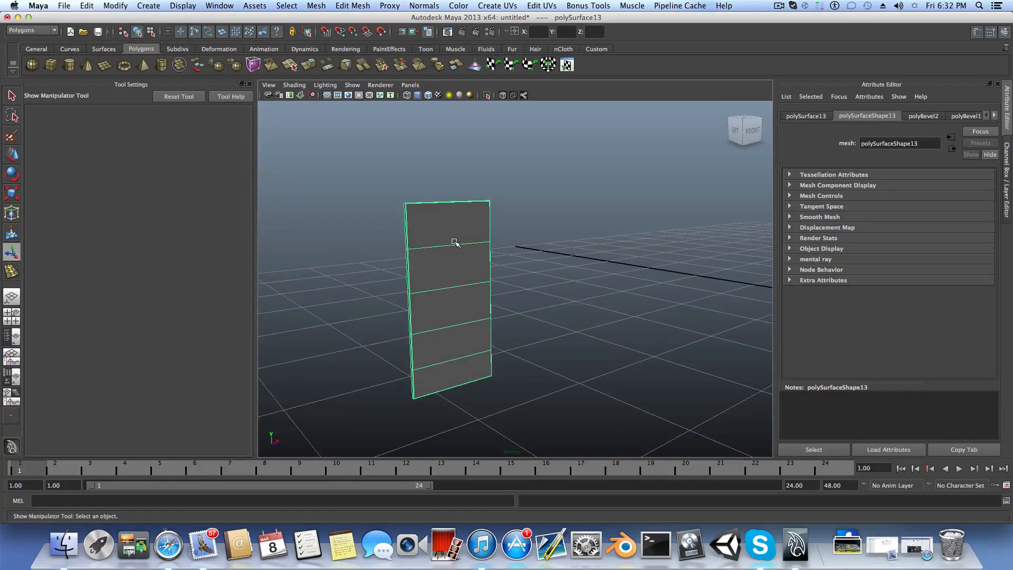
click(115, 5)
click(128, 120)
click(12, 154)
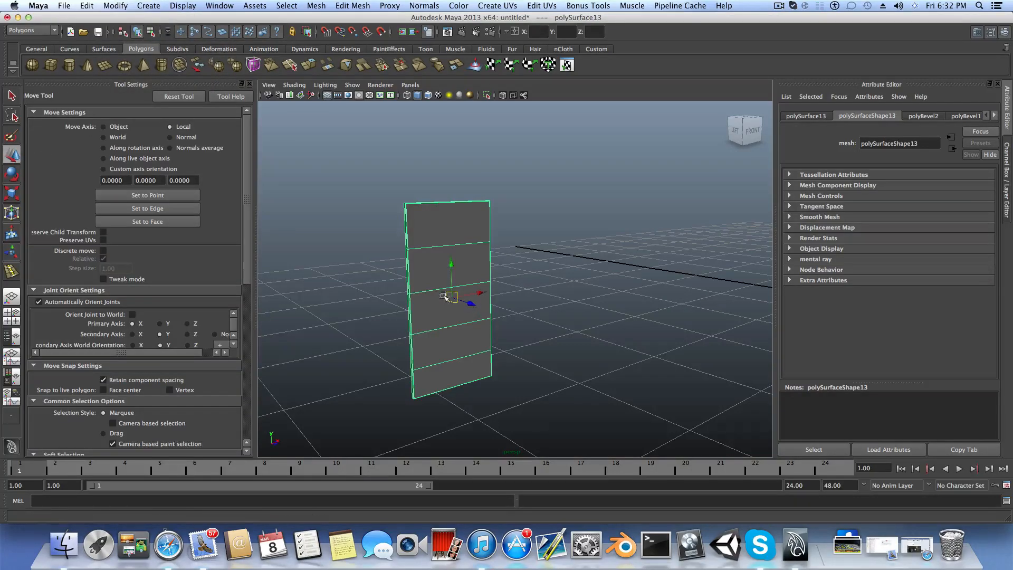
Step: Snap the panel's pivot to the side-edge vertex toward positive X, on the horizontal edge just above mid-height
alt+drag(441, 296, 487, 297)
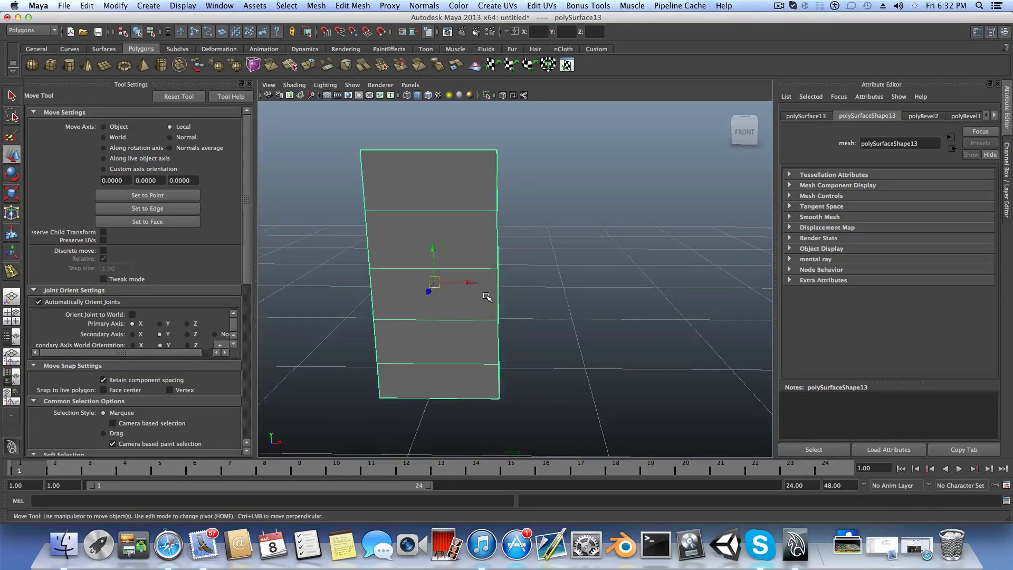
key(Insert)
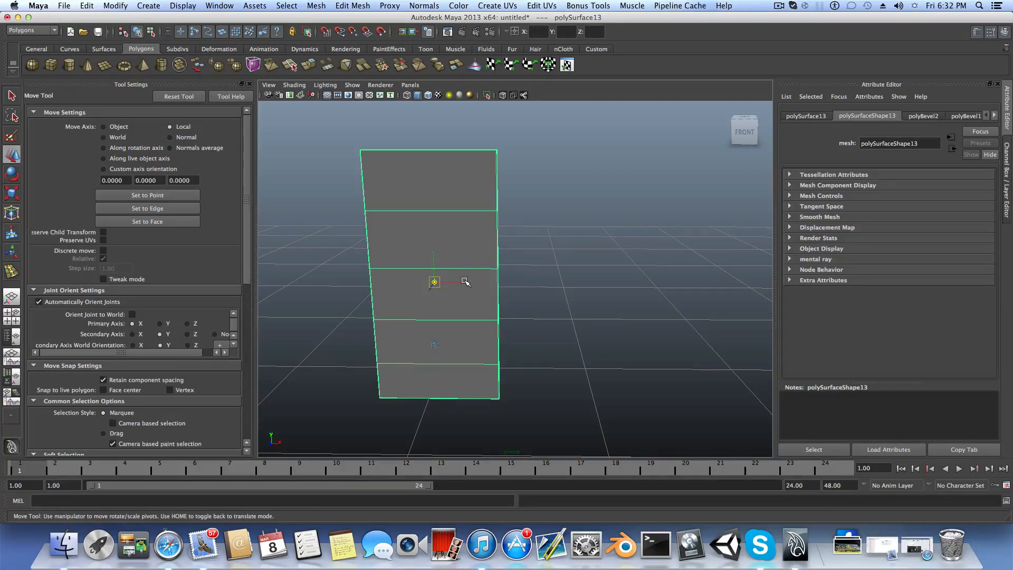
key(v)
middle_drag(481, 271, 495, 268)
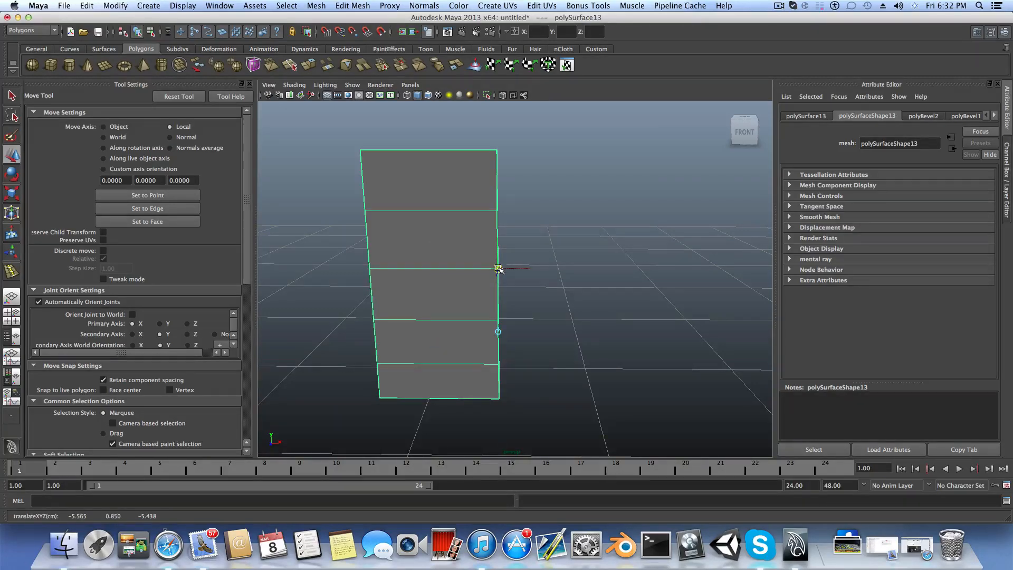
Step: Snap the panel's pivot to the vertex at the opposite end of the same horizontal edge and leave pivot editing
alt+drag(498, 269, 452, 244)
alt+middle_drag(366, 249, 450, 253)
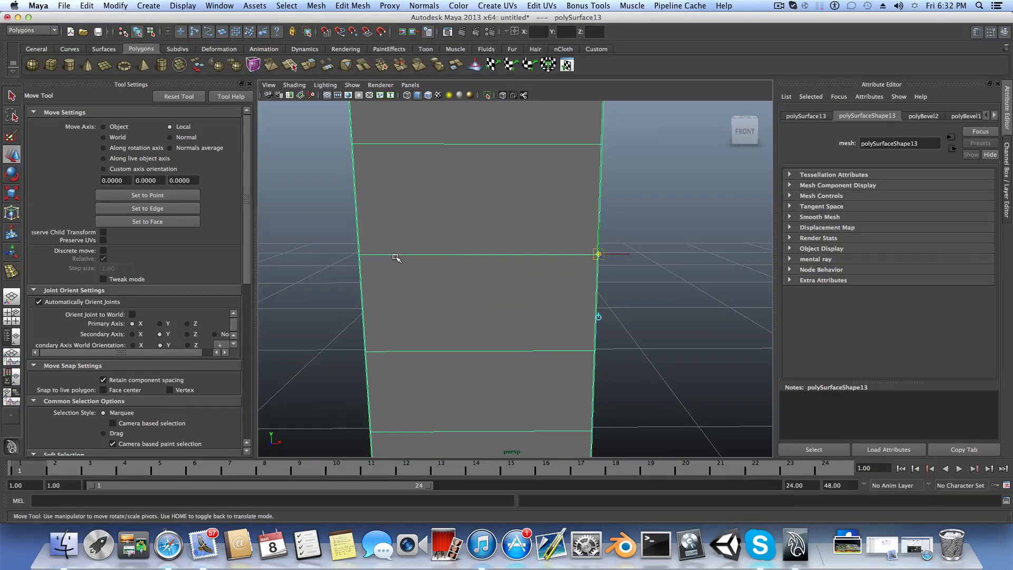
key(v)
middle_click(360, 255)
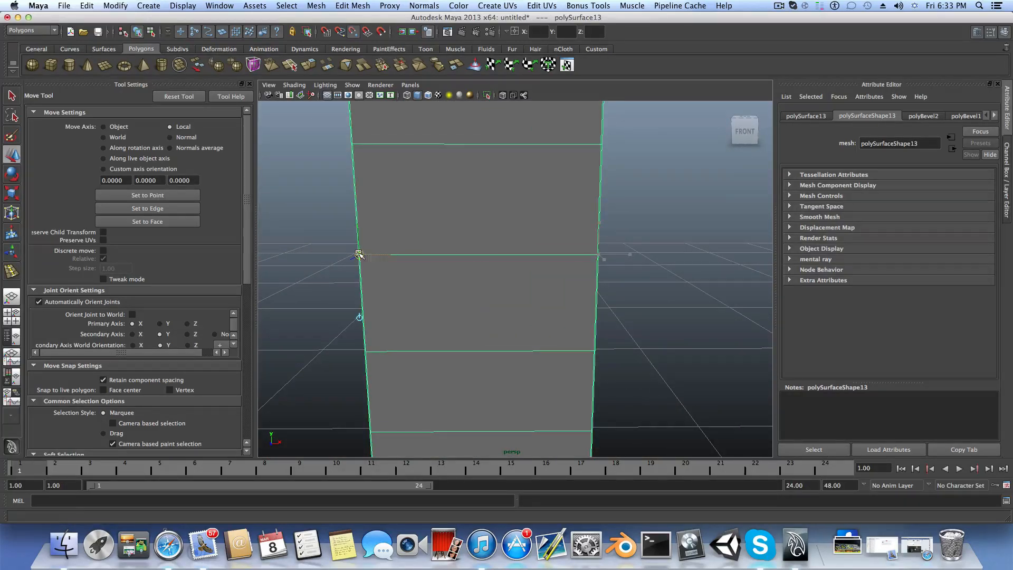
scroll(432, 278, down, 5)
alt+drag(434, 279, 479, 305)
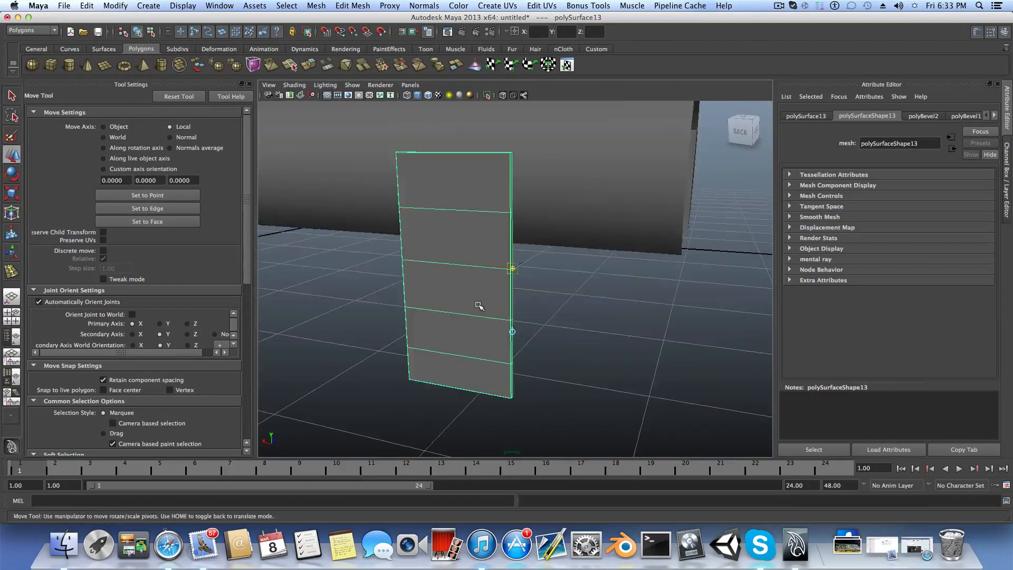
key(Home)
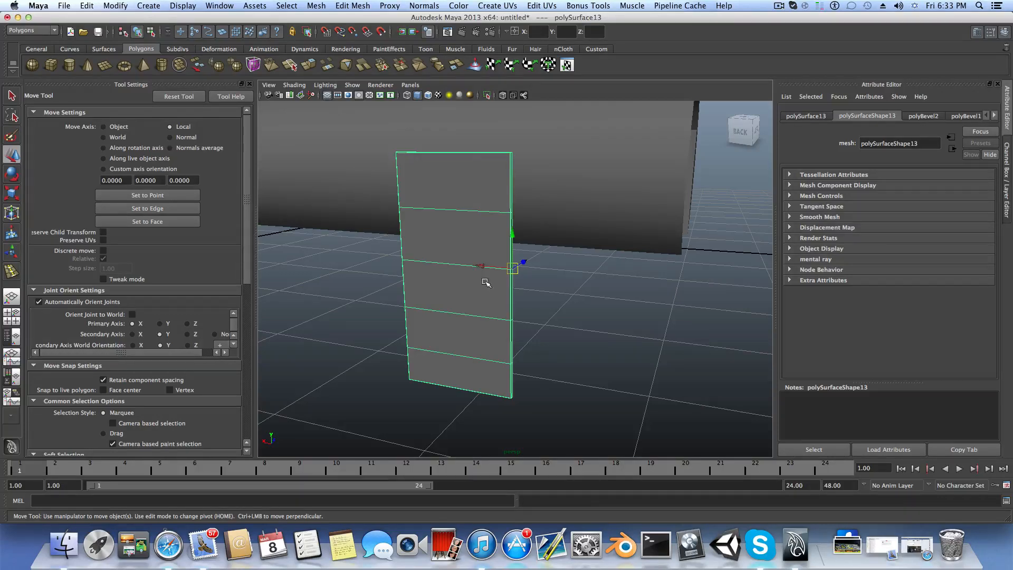
Step: Duplicate the panel and vertex-snap the copy along local X so it sits flush beside the original
key(ctrl+d)
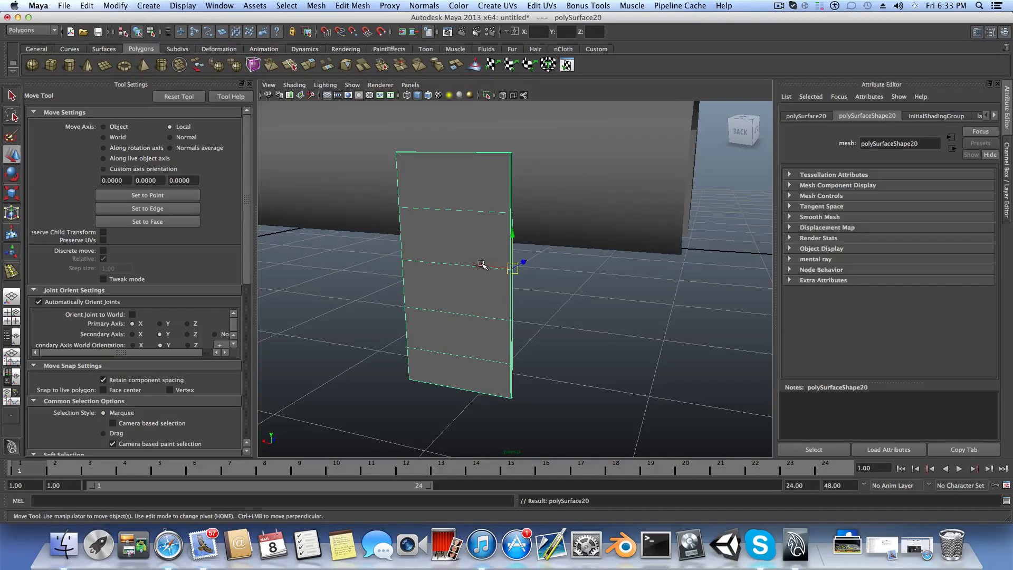
key(v)
drag(481, 266, 443, 267)
Step: Repeat the duplicate with its offset four more times to form a continuous row of six panels
alt+drag(395, 217, 551, 281)
key(shift+d)
key(shift+d)
key(shift+d)
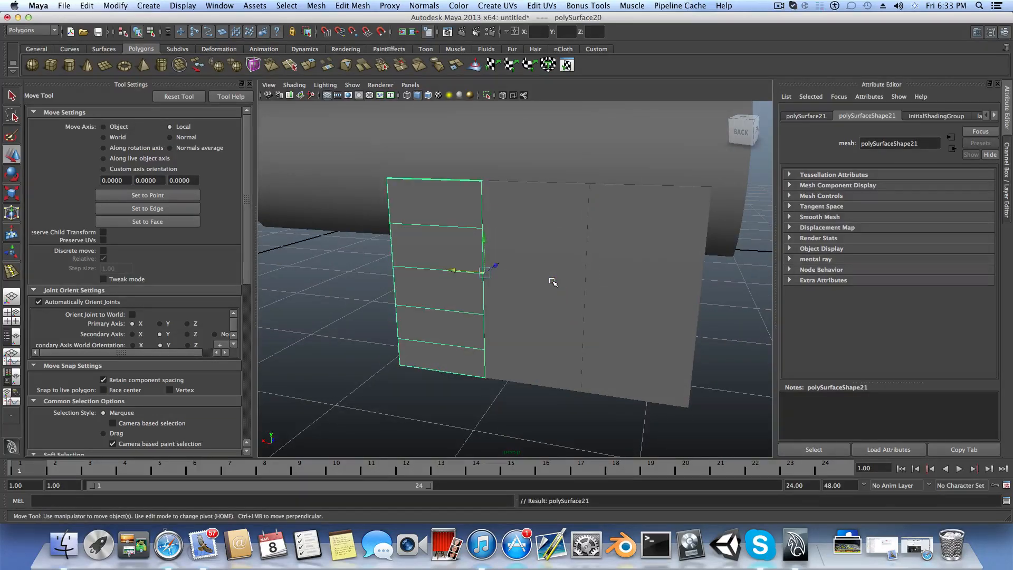
scroll(552, 281, down, 2)
scroll(554, 280, down, 2)
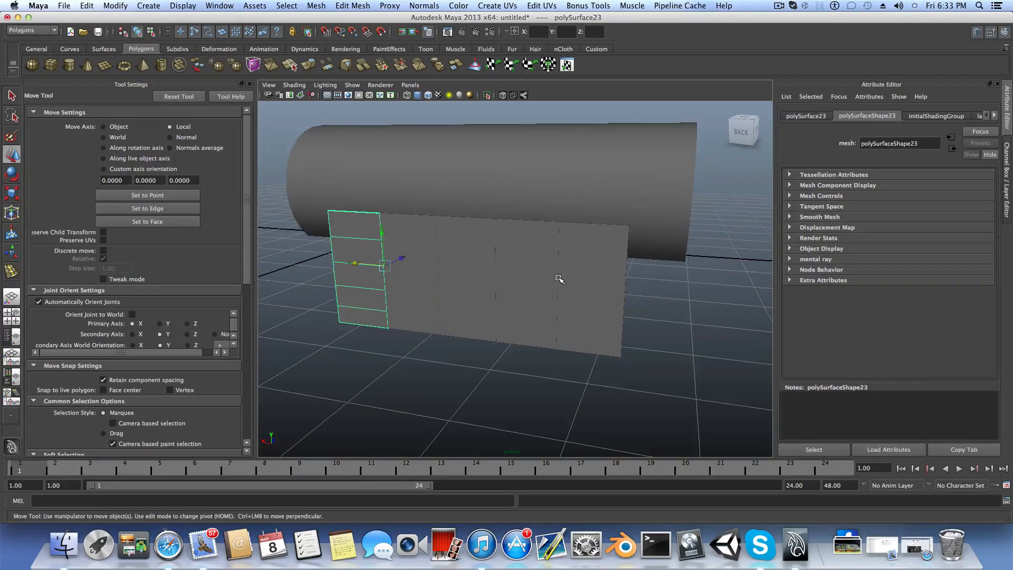
key(shift+d)
Step: Check the row of duplicated panels by selecting individual panels from one end to the other
click(568, 279)
click(528, 276)
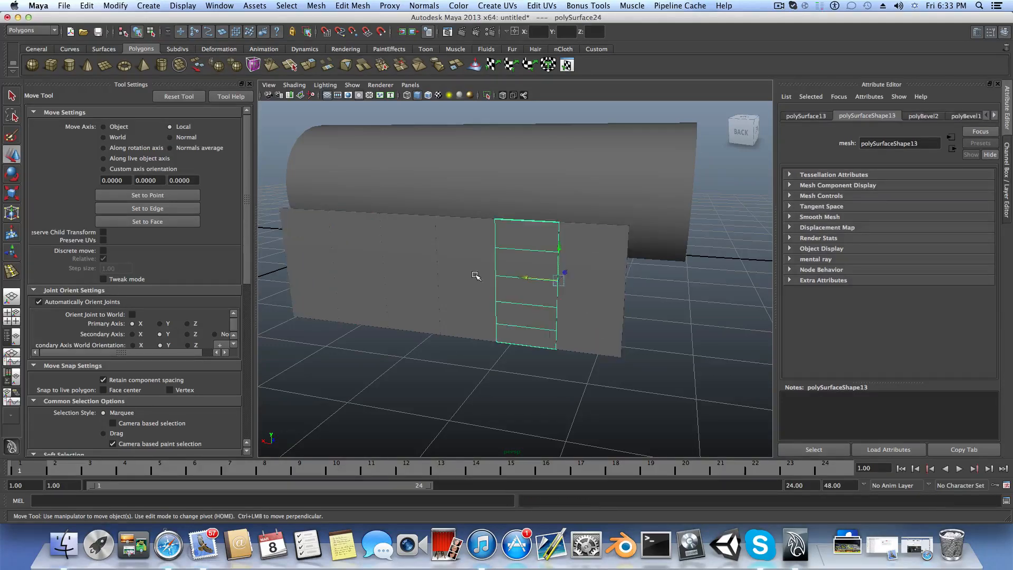
click(468, 274)
click(407, 272)
click(329, 258)
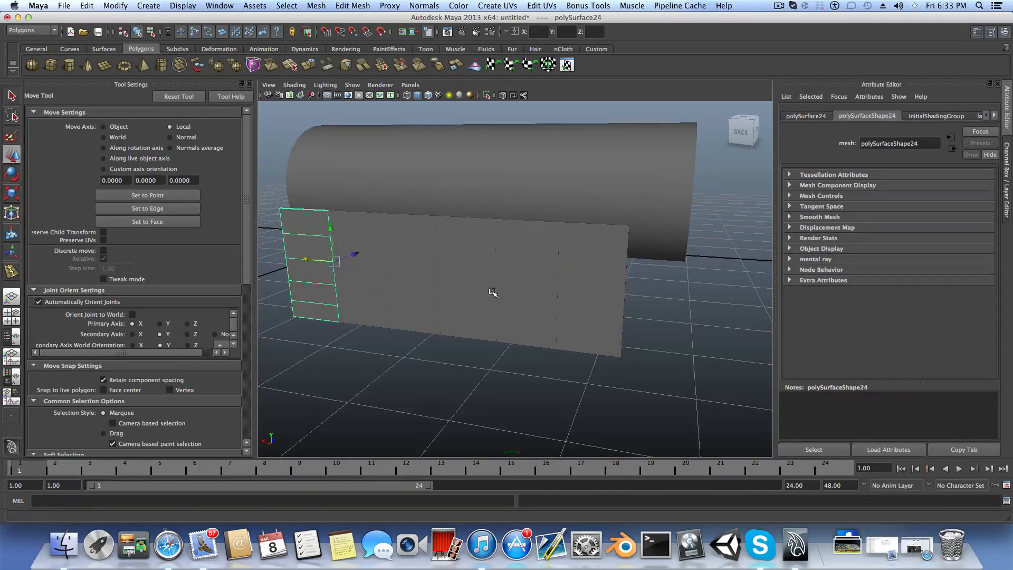
Step: Select all six panels together and display their polygon normals
alt+drag(452, 278, 418, 289)
drag(424, 188, 584, 391)
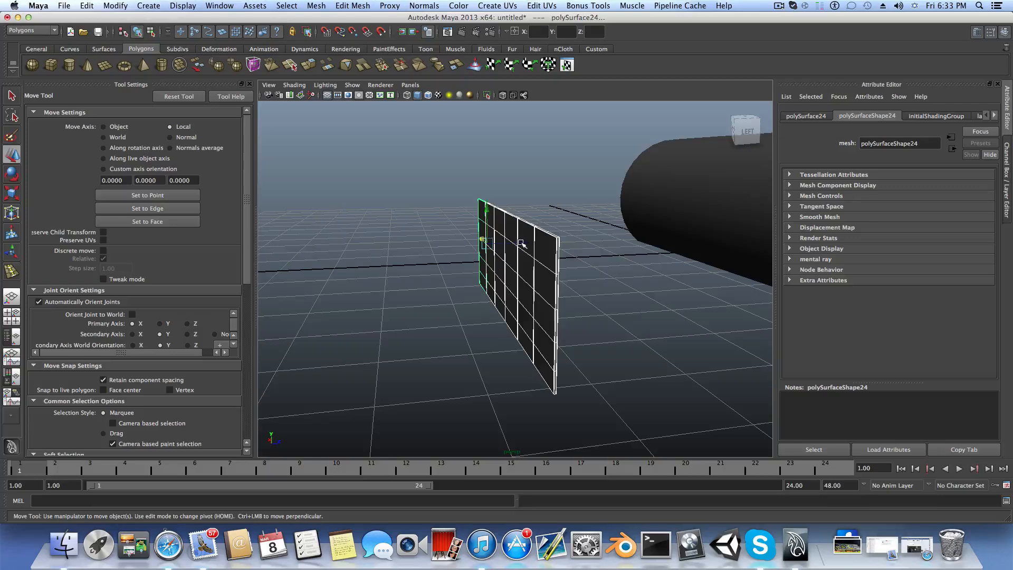
alt+drag(523, 244, 491, 350)
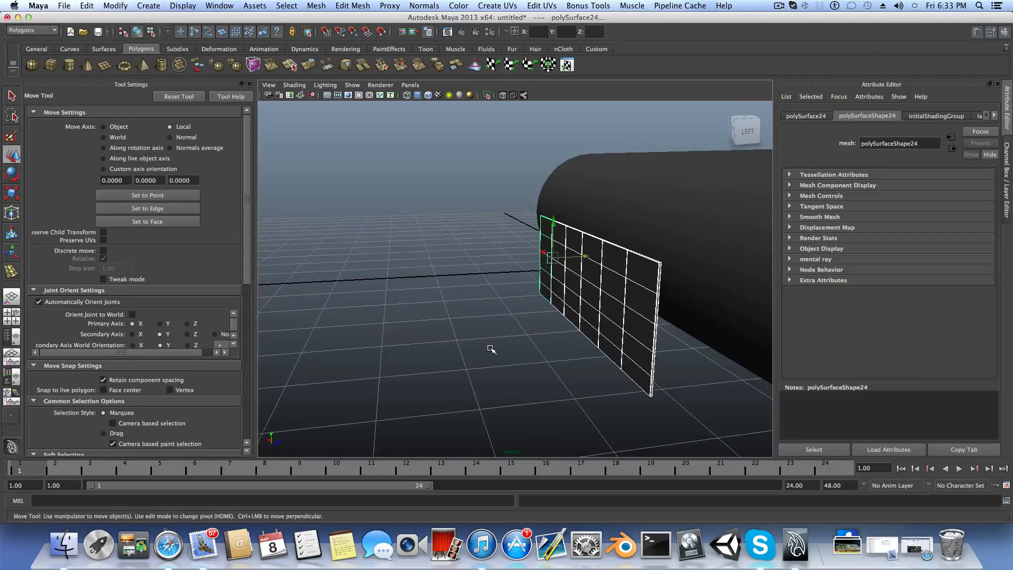
click(176, 6)
mouse_move(191, 122)
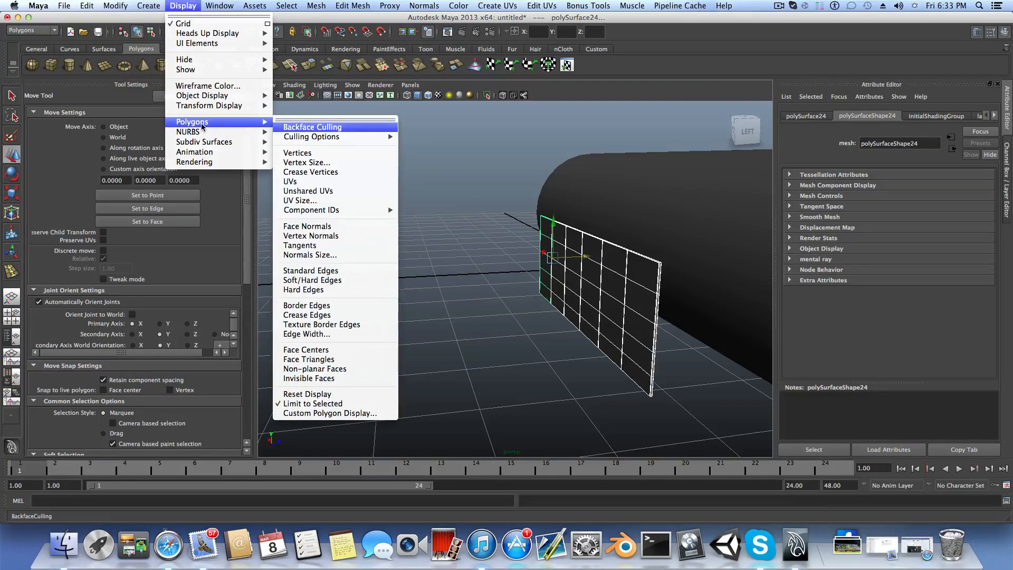
click(306, 163)
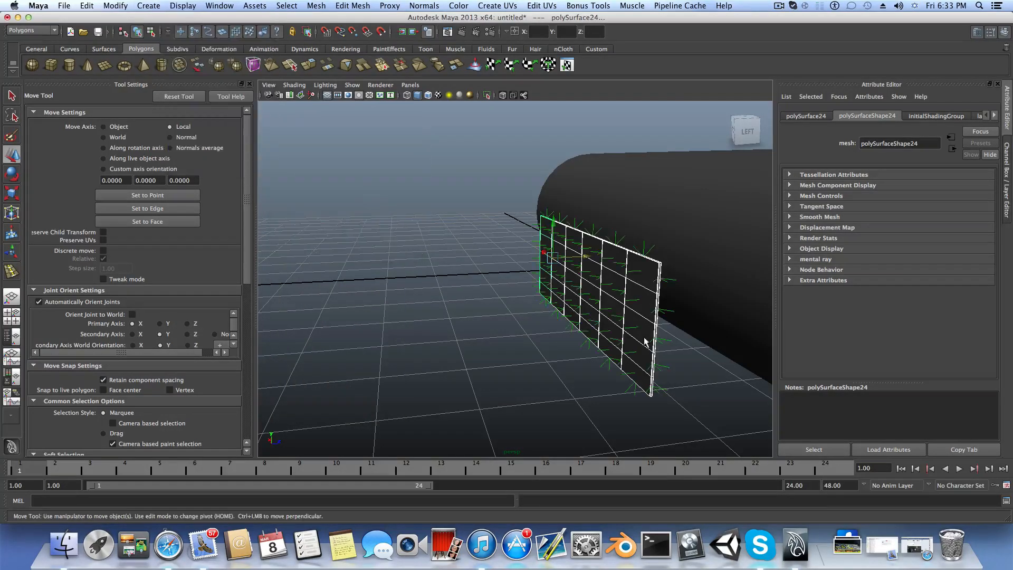
Step: Move the six selected panels together into the opening in the tunnel's side wall
alt+drag(645, 342, 617, 370)
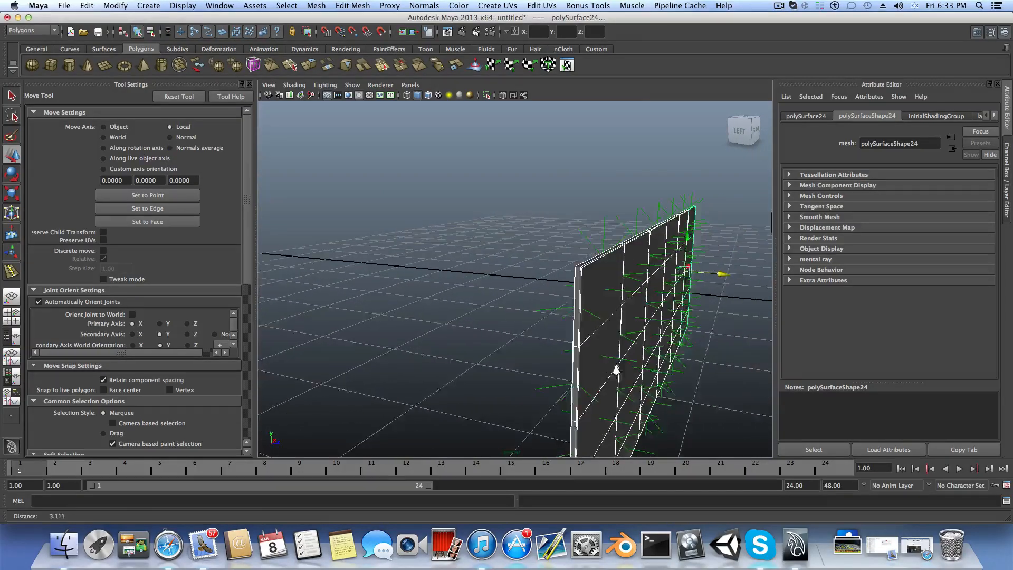
alt+right_drag(616, 371, 653, 377)
alt+drag(655, 379, 599, 378)
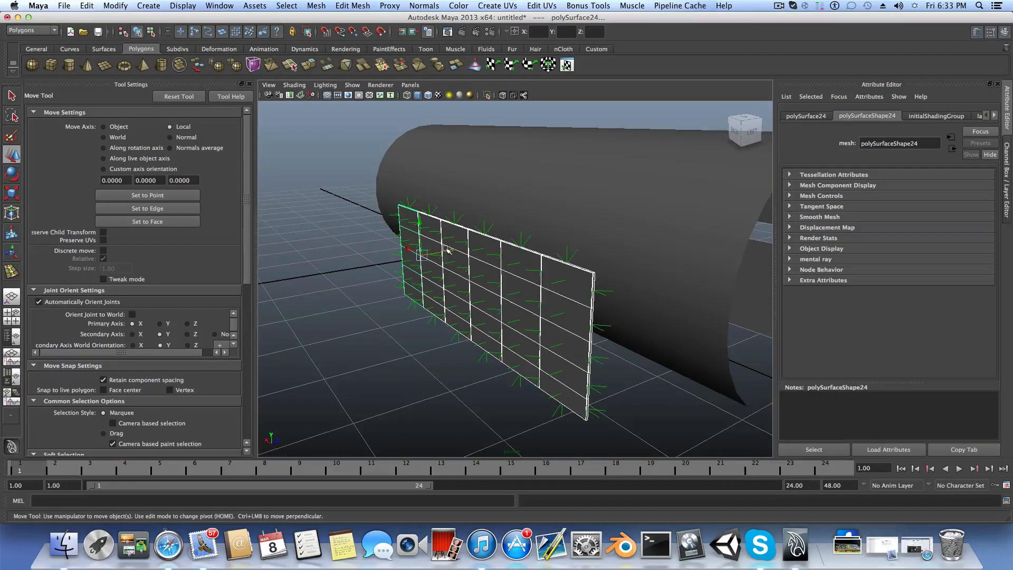
alt+drag(447, 250, 626, 276)
drag(659, 250, 567, 274)
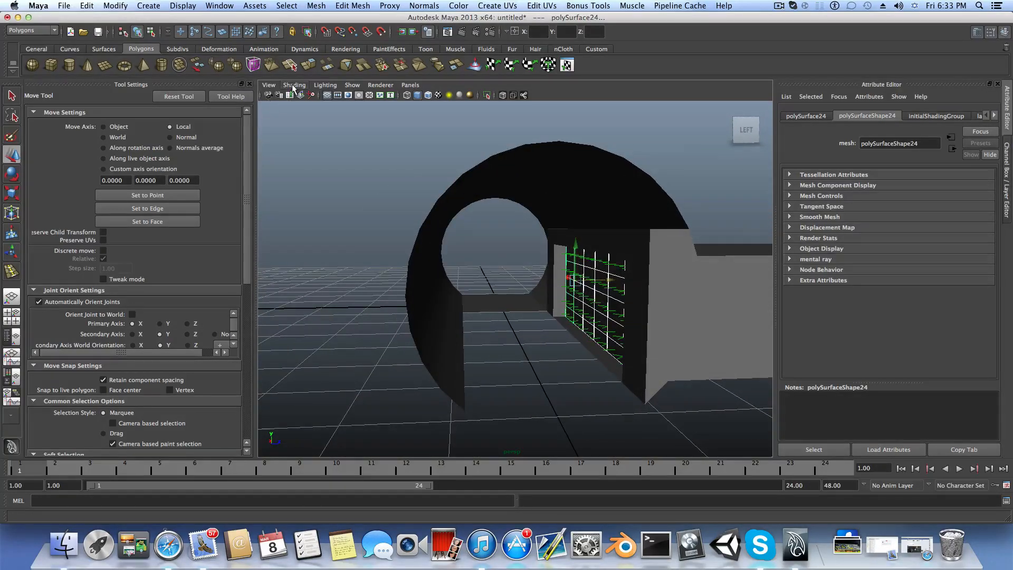
Step: Turn on wireframe on shaded display and examine how the panels sit in the tunnel's wall opening
click(293, 88)
click(311, 182)
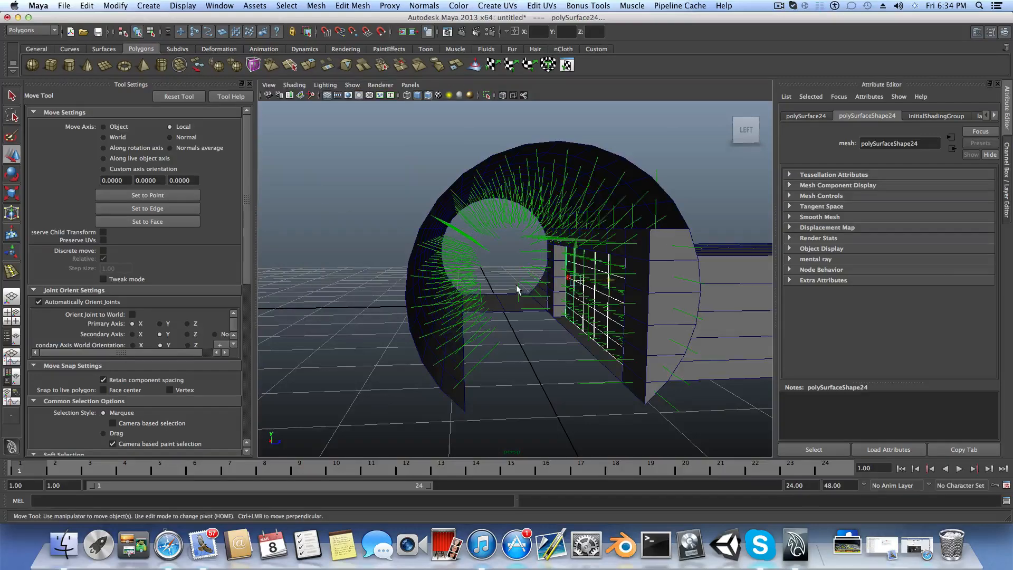
alt+drag(517, 289, 563, 290)
alt+right_drag(516, 287, 519, 297)
alt+middle_drag(520, 297, 496, 297)
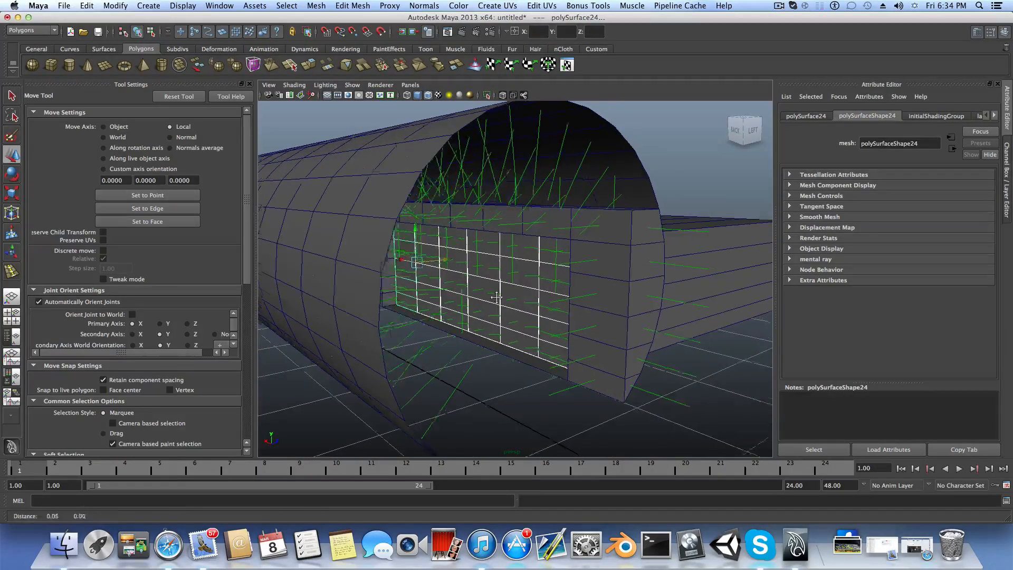
alt+drag(496, 297, 490, 275)
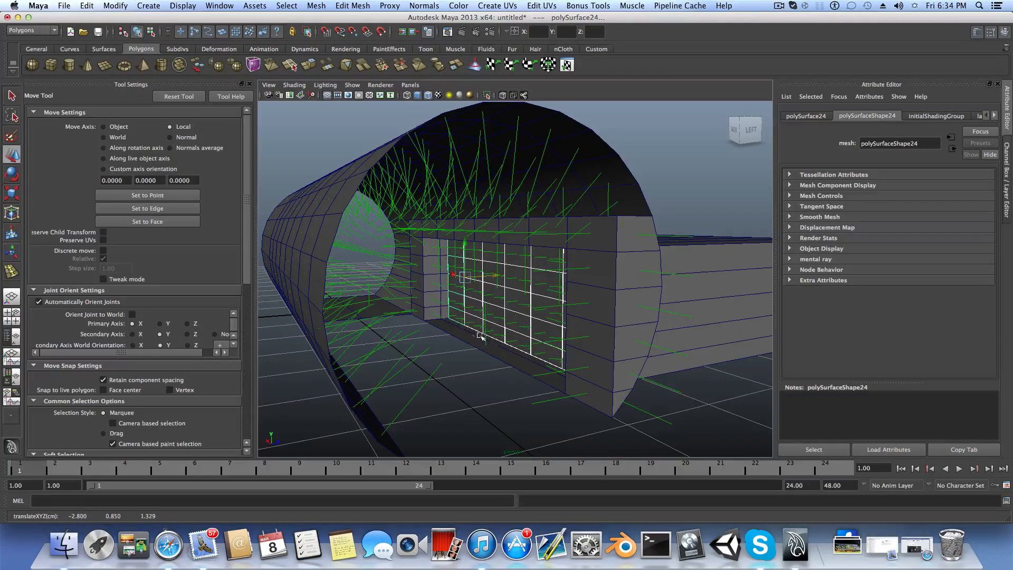
alt+right_drag(466, 333, 522, 309)
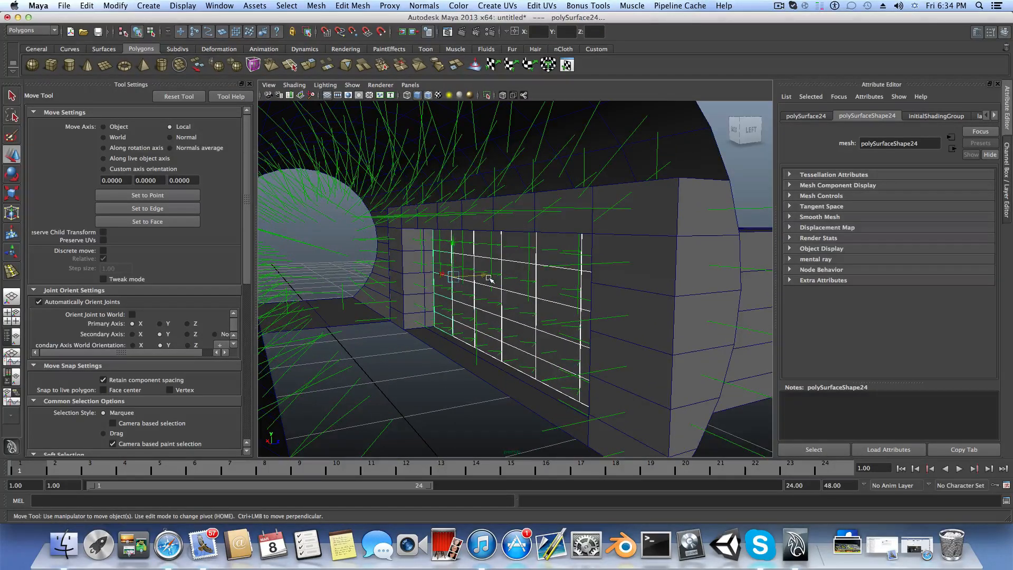
Step: Shift the six selected panels a little further along the opening in the tunnel's side wall
drag(489, 278, 483, 275)
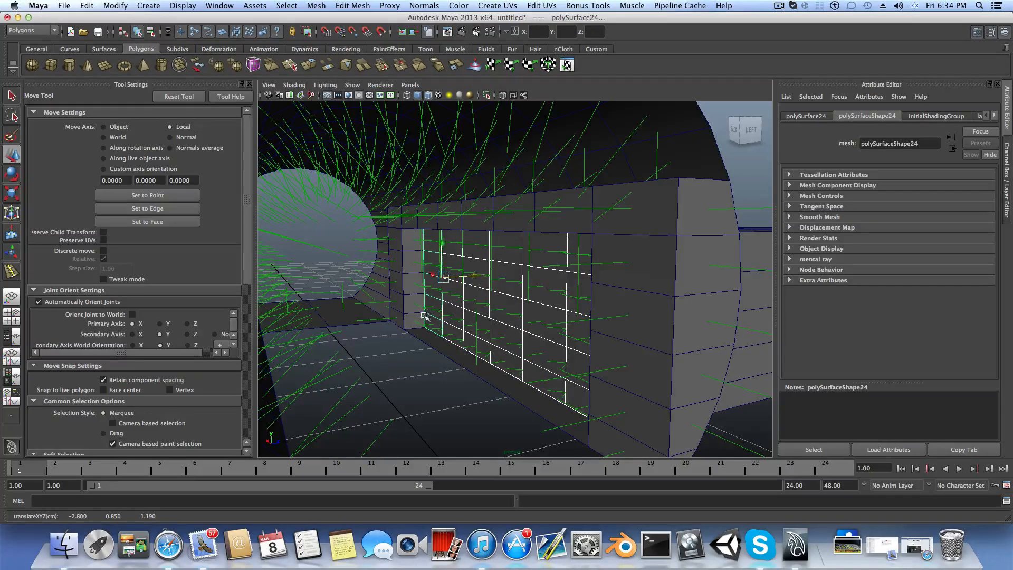
alt+drag(425, 317, 478, 250)
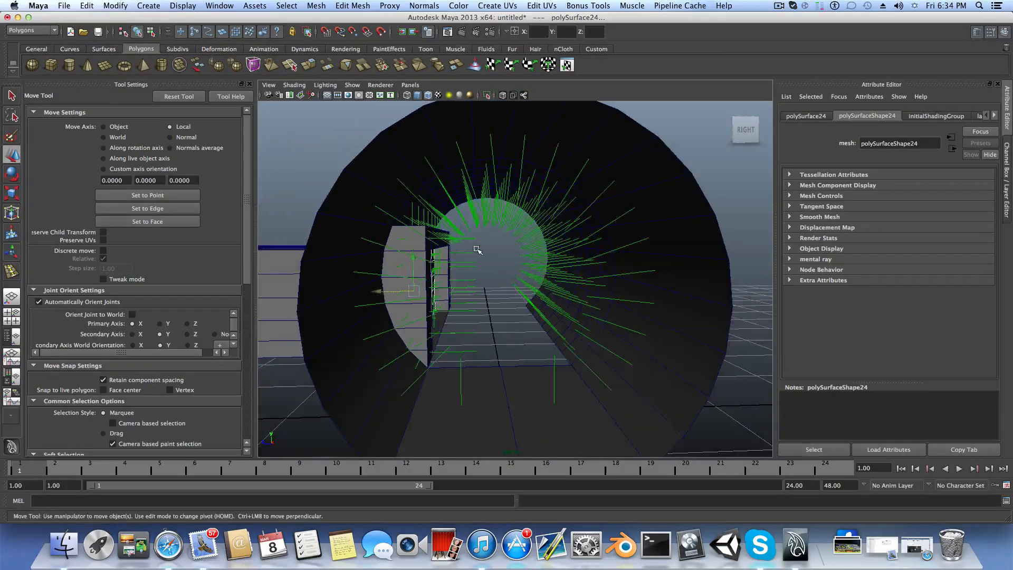
Step: Duplicate a single face of the gridded surface on the tunnel's upper curved wall with Duplicate Face
click(527, 208)
alt+right_drag(565, 205, 590, 212)
alt+drag(589, 212, 501, 216)
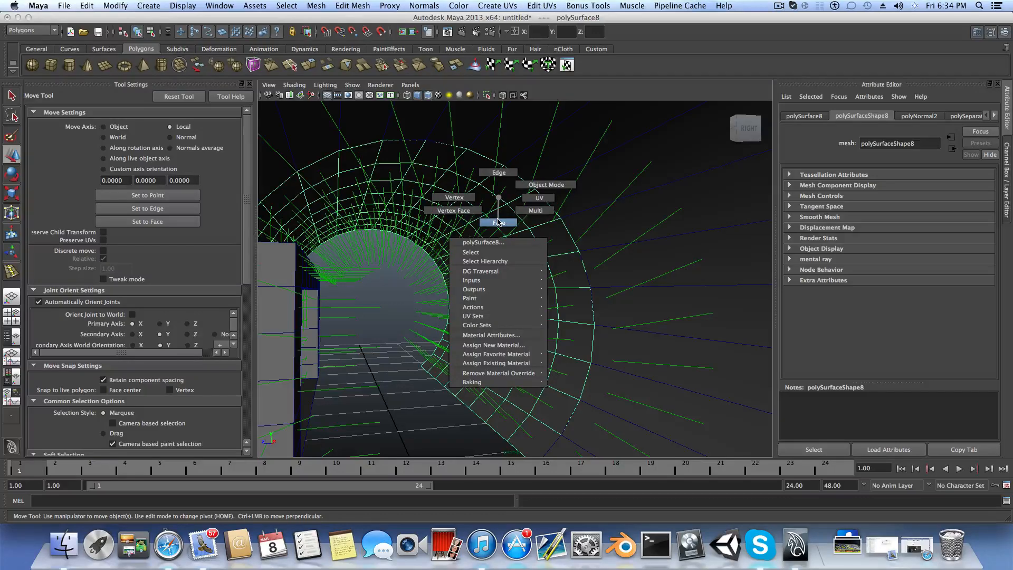
right_drag(499, 222, 498, 222)
click(486, 196)
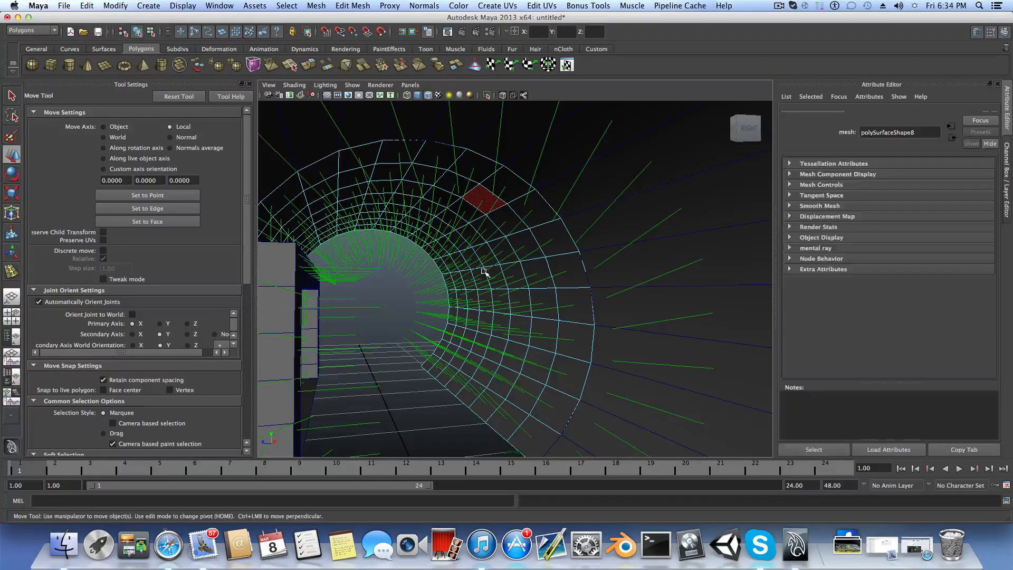
alt+right_drag(484, 273, 511, 285)
mouse_move(512, 285)
alt+mouse_down()
mouse_move(536, 282)
mouse_move(523, 285)
alt+mouse_up()
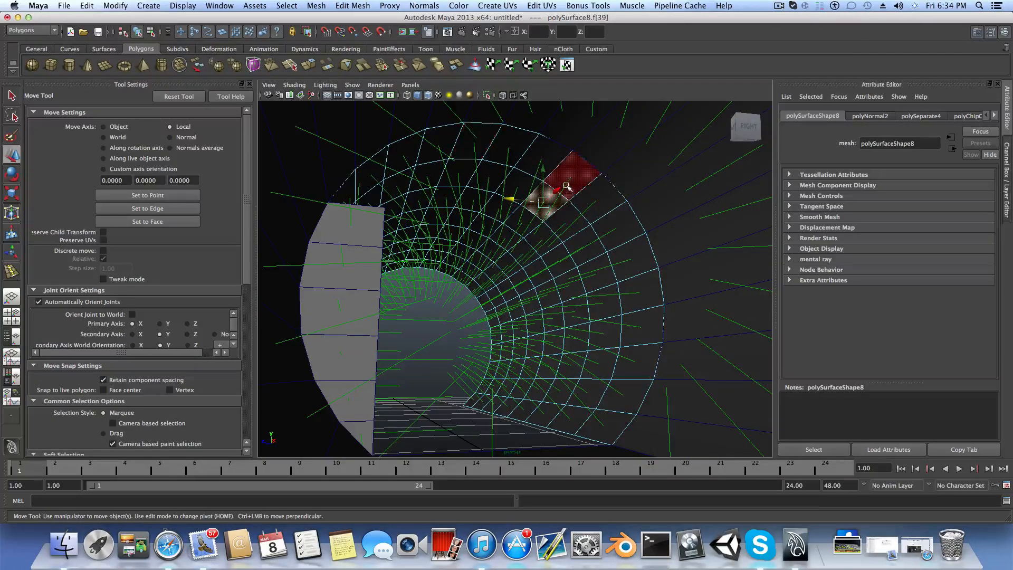
click(356, 7)
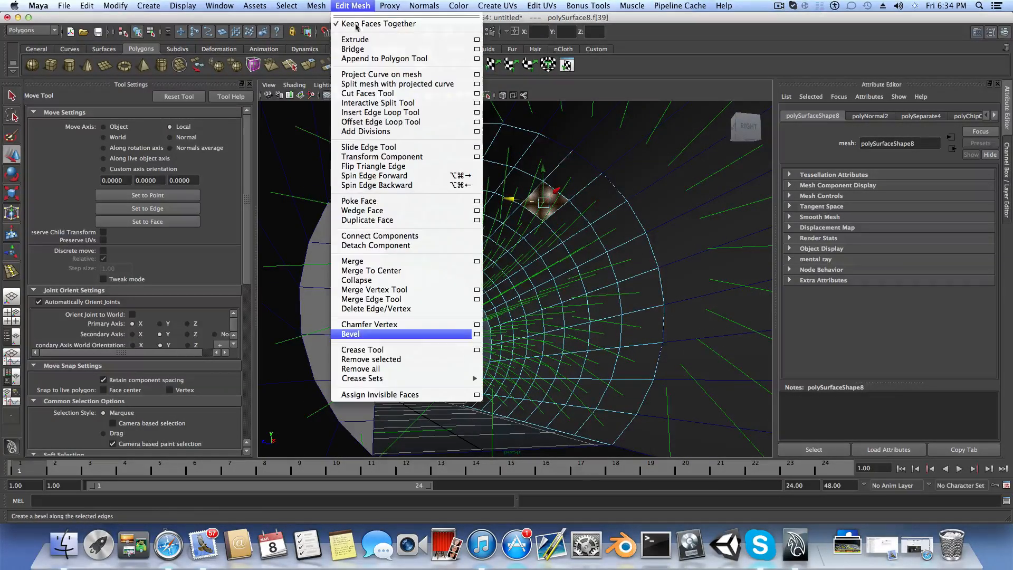
click(369, 220)
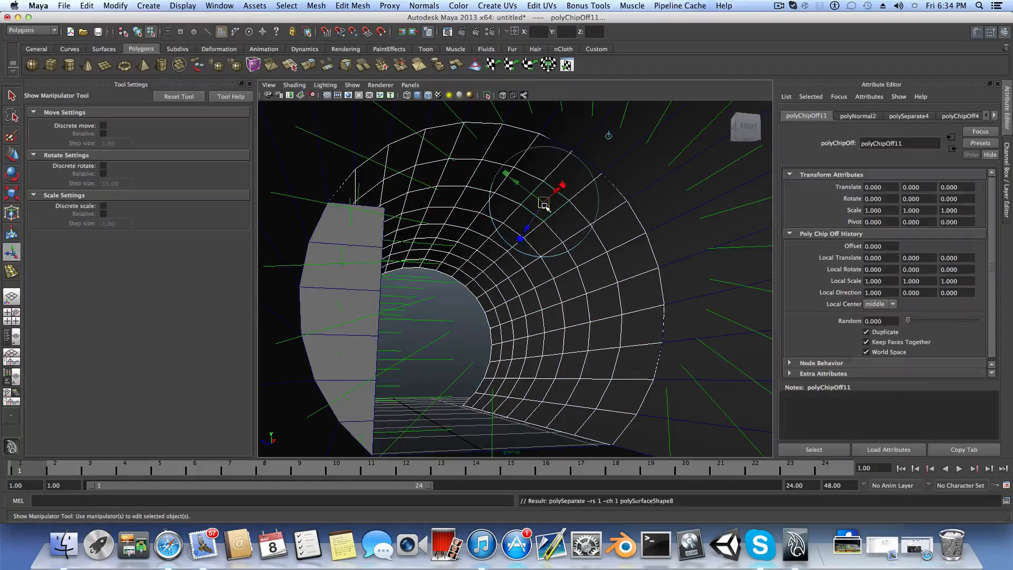
key(1)
key(F8)
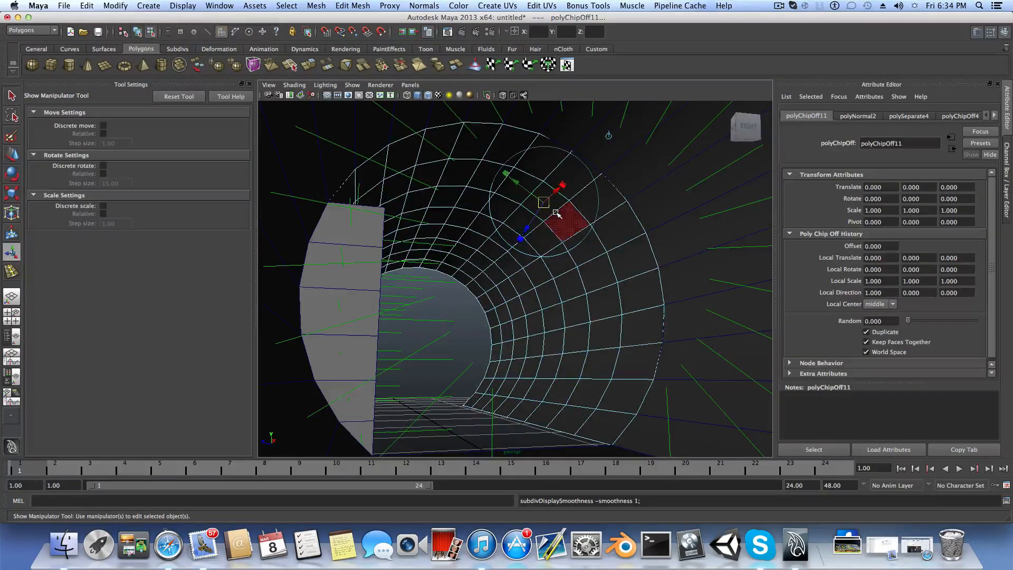
Step: Select only the duplicated single face as its own object and center its pivot
click(599, 257)
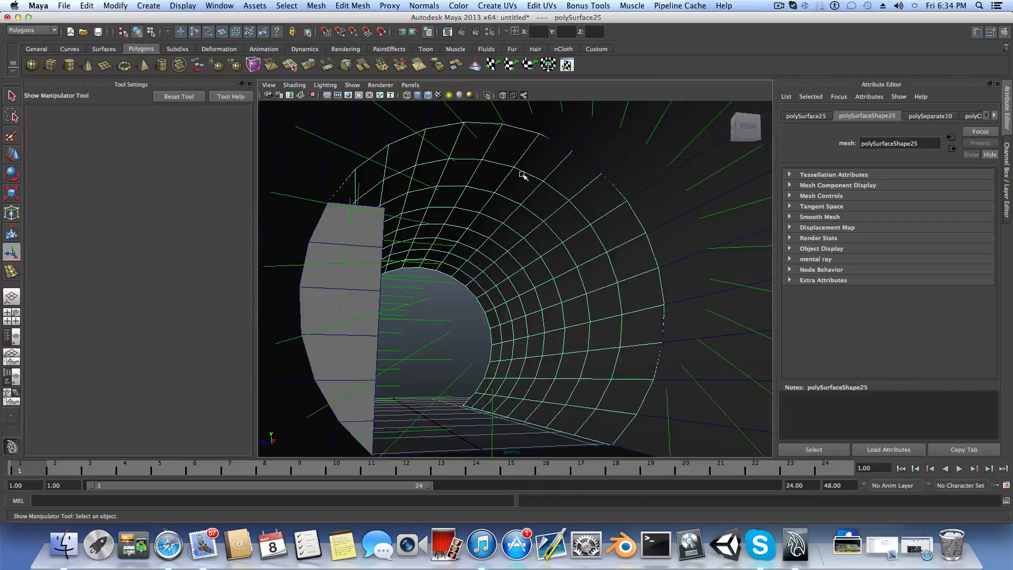
drag(569, 224, 558, 201)
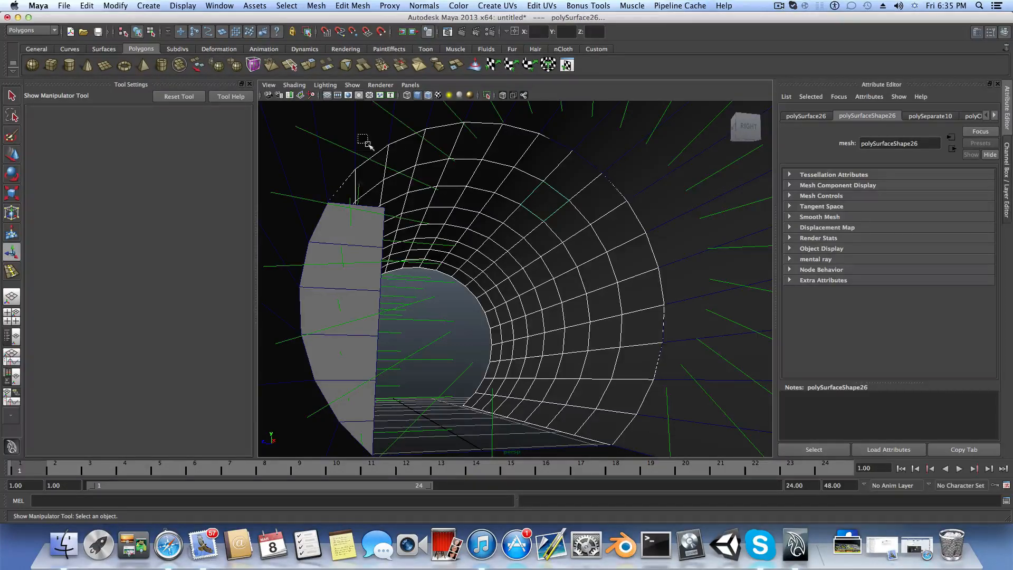
drag(430, 244, 430, 244)
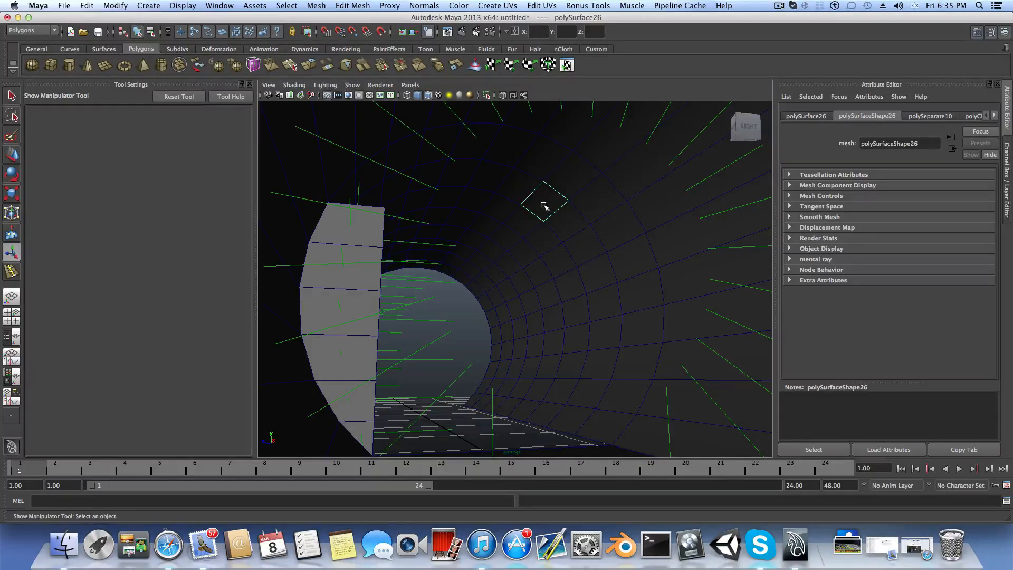
click(112, 6)
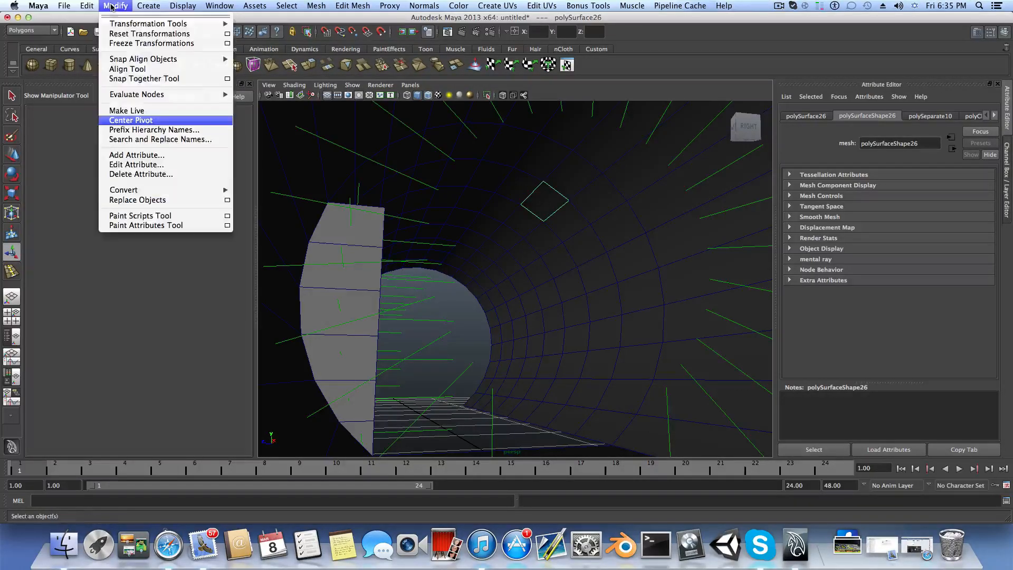
click(145, 120)
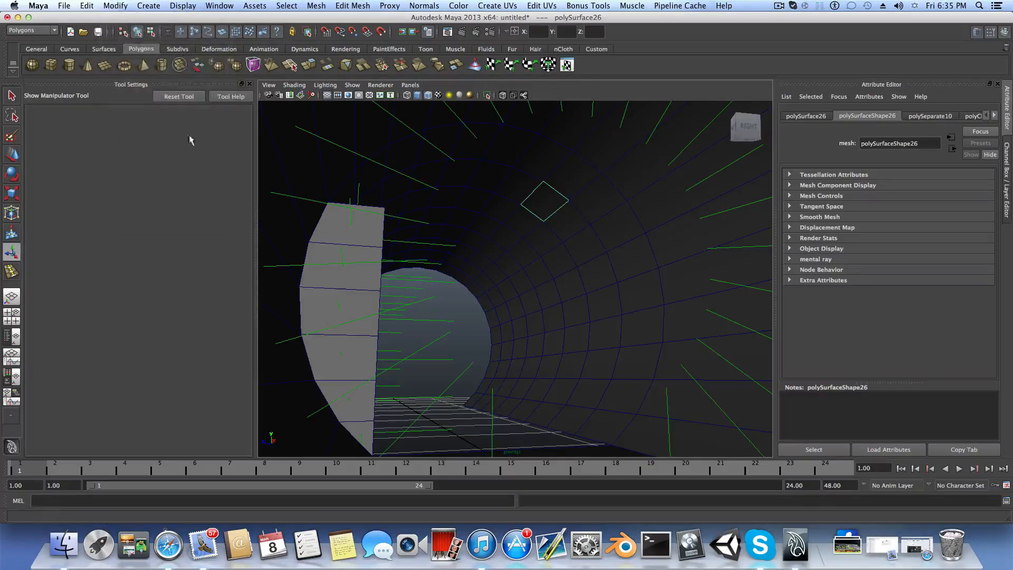
click(13, 155)
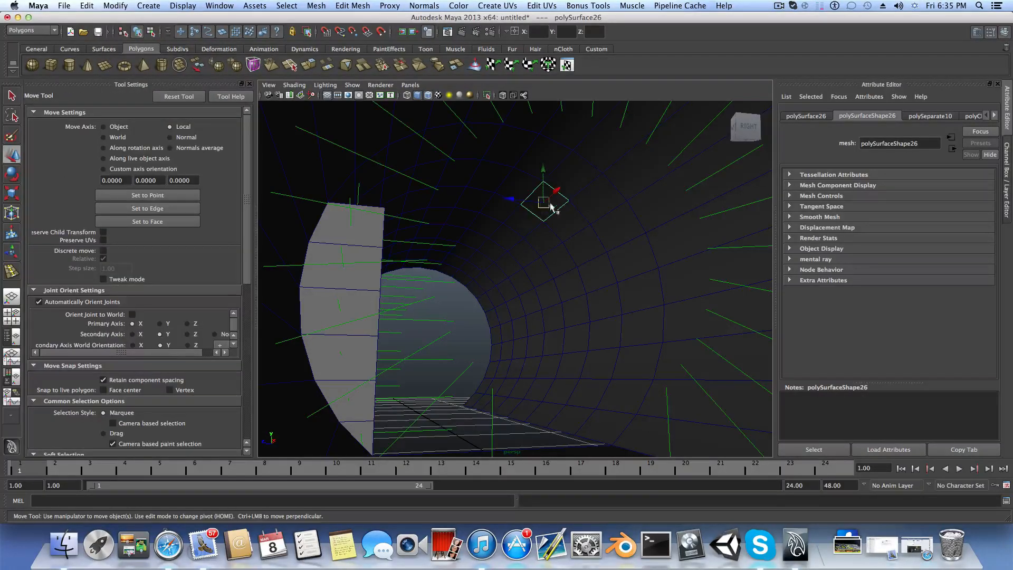
Step: Extrude the duplicated face about 0.061 along its local Z to give it thickness
mouse_move(558, 211)
alt+mouse_down()
mouse_move(577, 202)
mouse_move(556, 208)
alt+mouse_up()
alt+right_drag(556, 208, 597, 211)
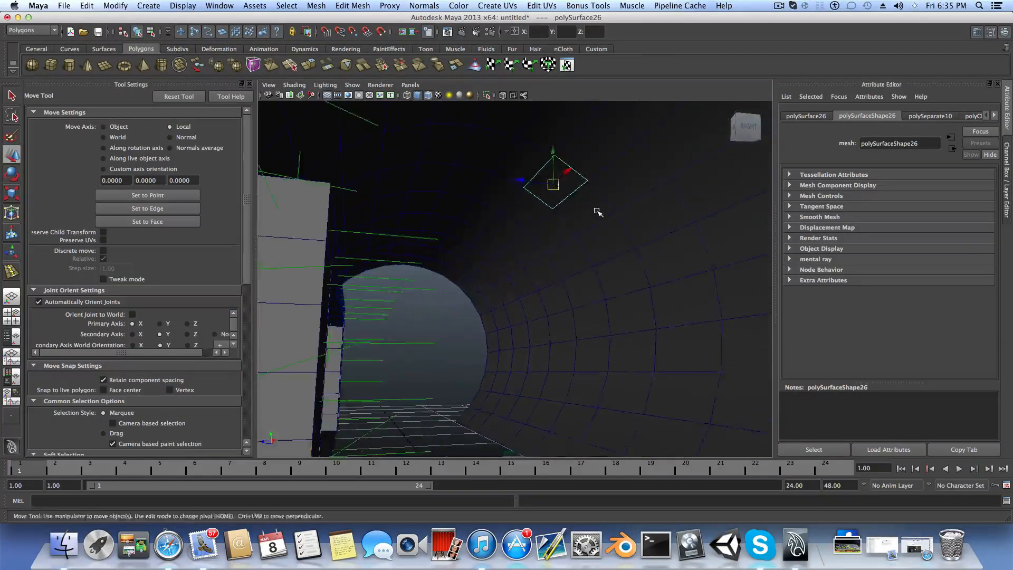
alt+middle_drag(597, 210, 557, 238)
click(309, 65)
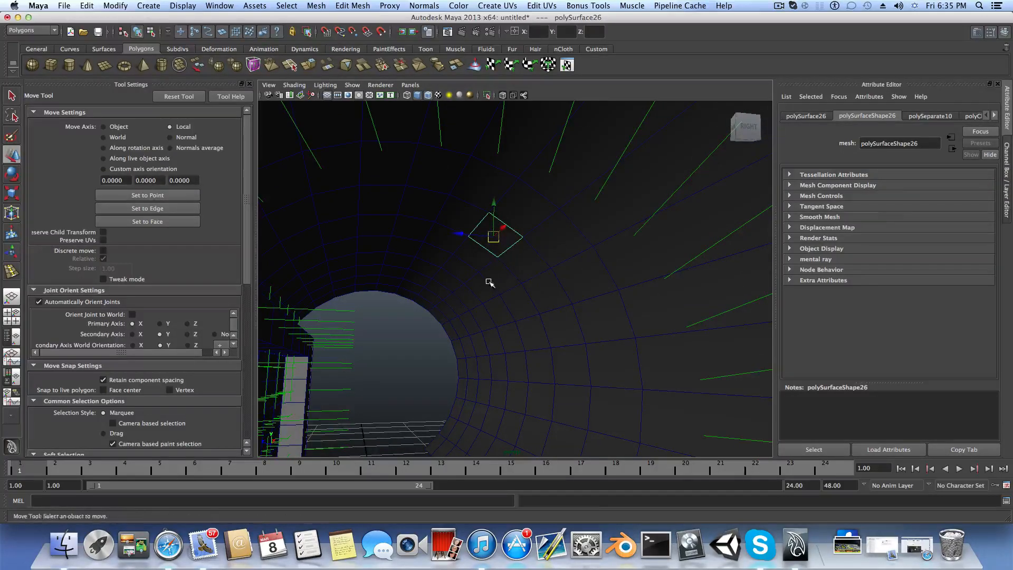
drag(478, 262, 473, 269)
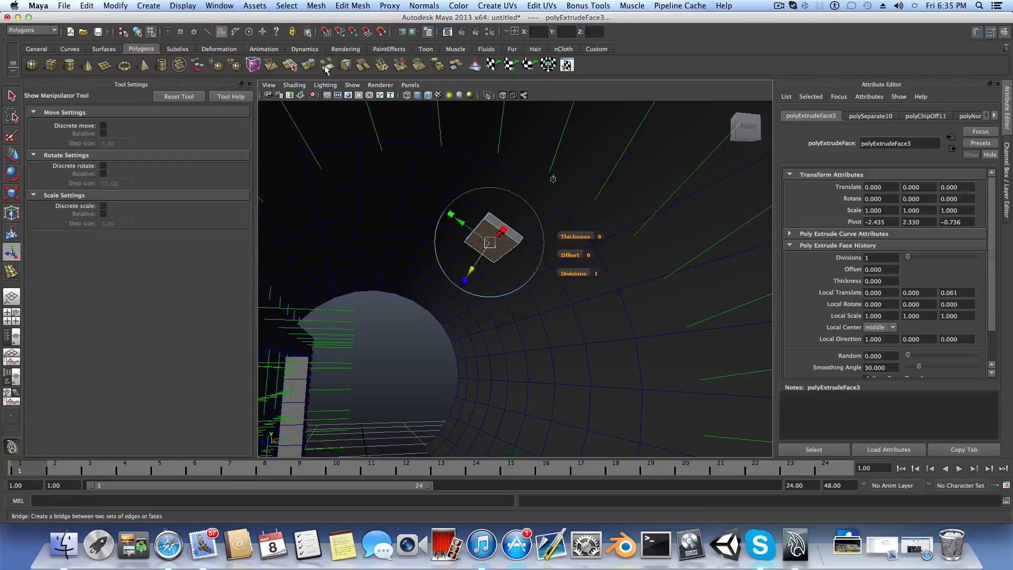
Step: Extrude the thickened panel's front face again and scale it uniformly to about 0.889 to form an inner border
click(308, 66)
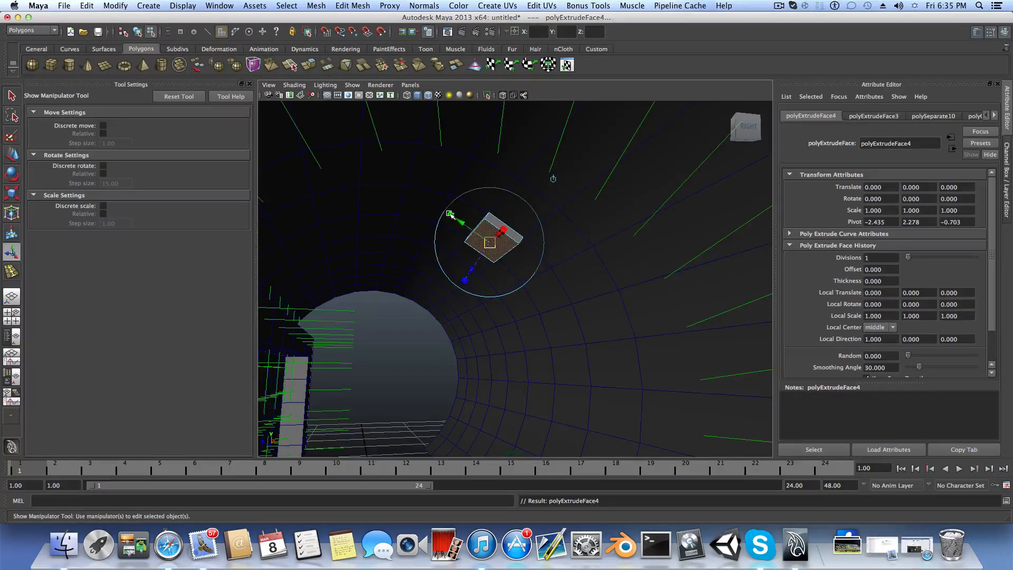
click(449, 213)
drag(490, 245, 490, 245)
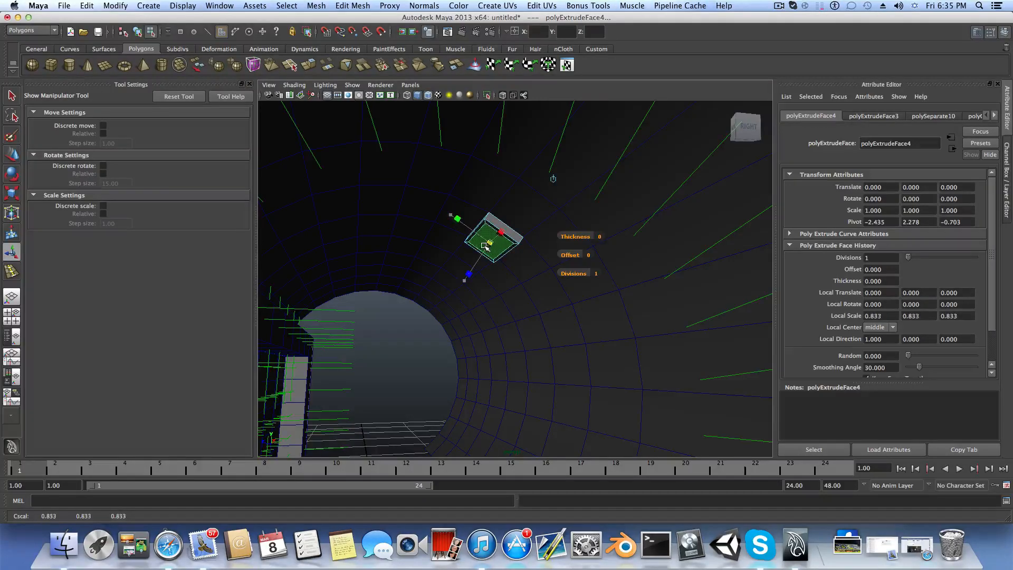
mouse_move(484, 246)
mouse_down()
mouse_move(520, 226)
mouse_move(507, 271)
mouse_move(516, 269)
mouse_move(490, 250)
mouse_up()
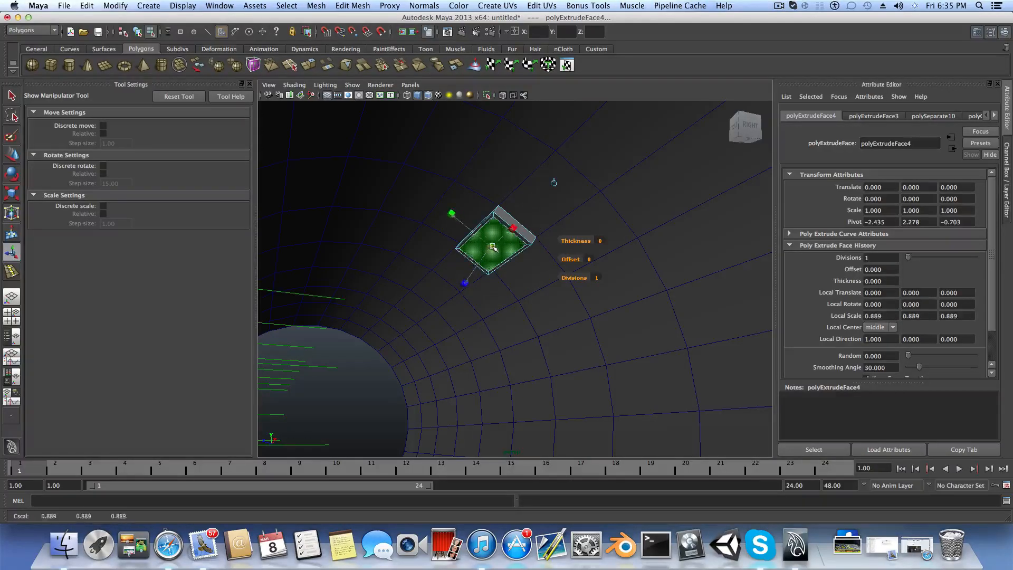
Step: Extrude the panel's inner face back about 0.015 to recess it, and return to object mode
click(315, 66)
drag(475, 270, 475, 272)
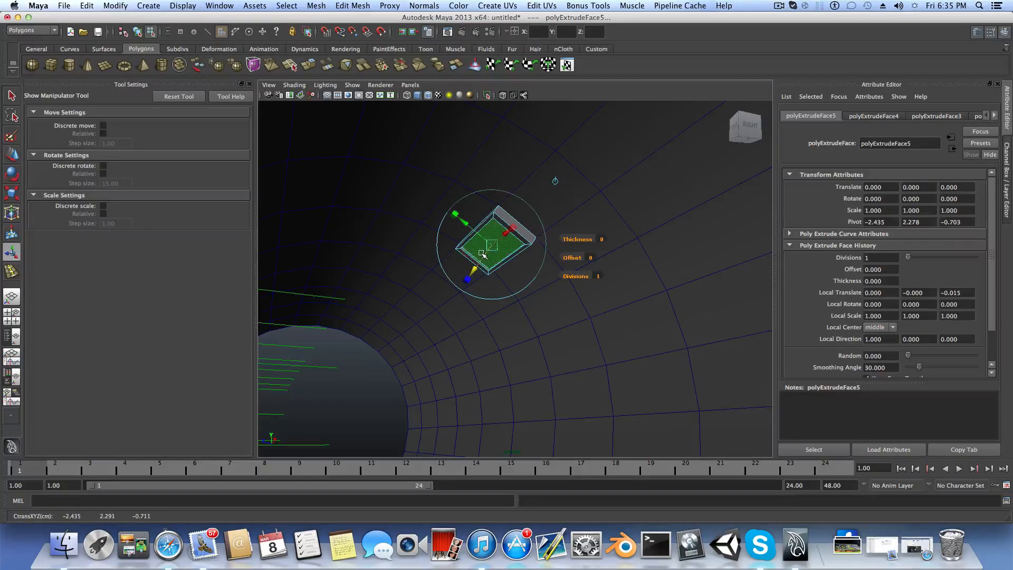
key(F8)
Step: Duplicate a strip of three adjacent faces on the tunnel's curved grid, just below the recessed panel
scroll(481, 253, down, 6)
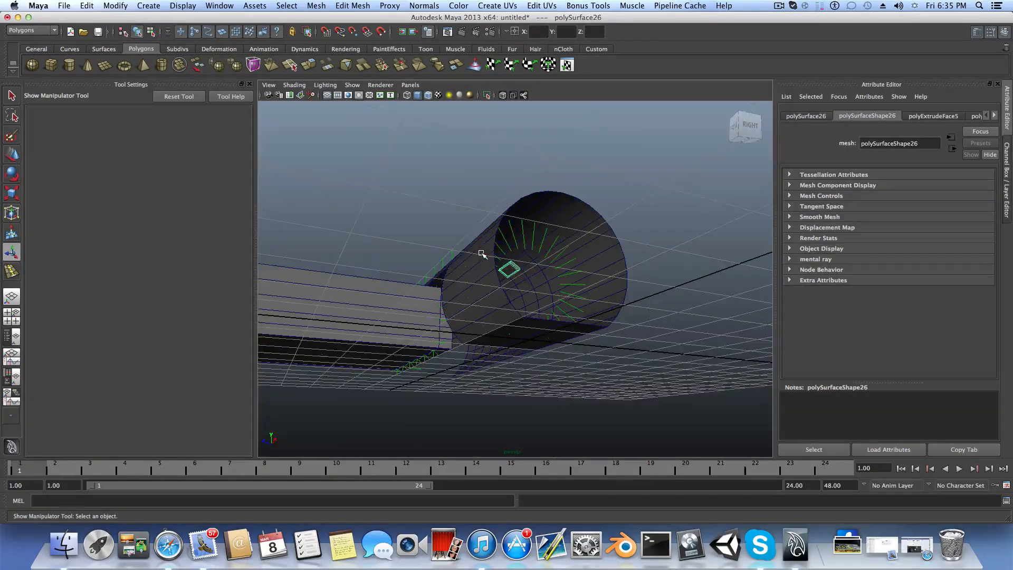
alt+drag(481, 254, 596, 295)
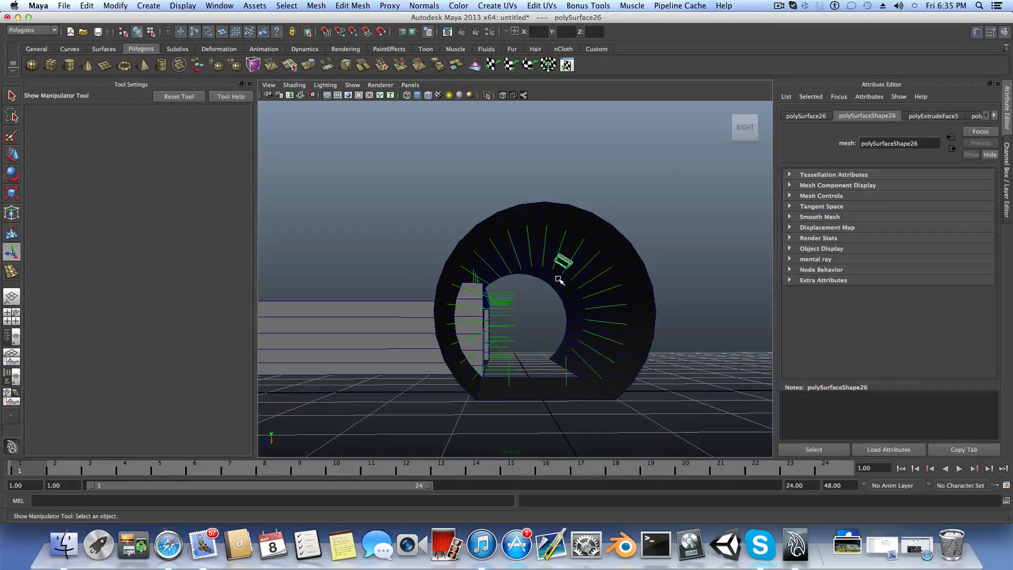
alt+right_drag(545, 310, 606, 325)
alt+middle_drag(606, 326, 545, 330)
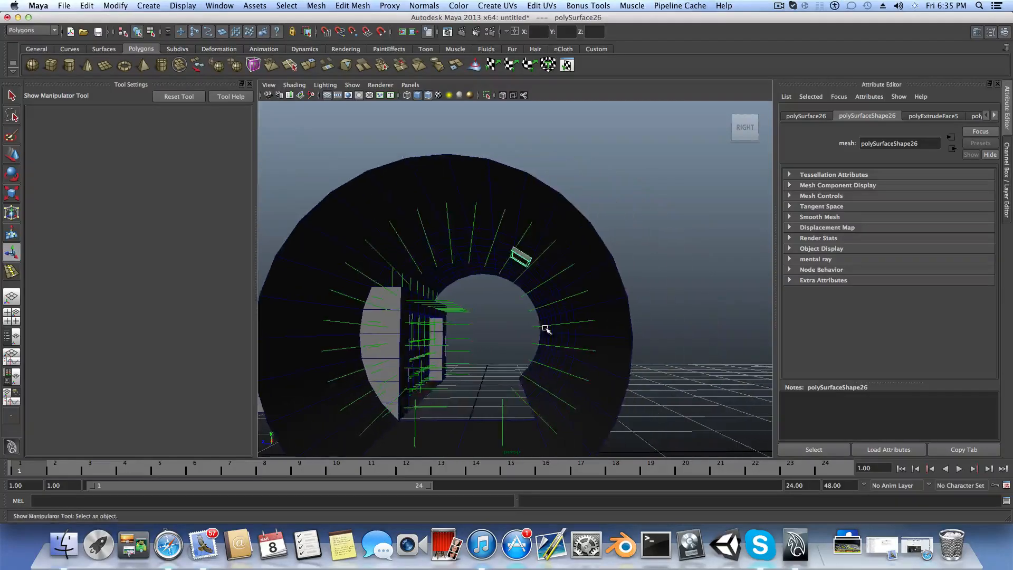
alt+drag(545, 331, 568, 320)
alt+right_drag(569, 320, 614, 317)
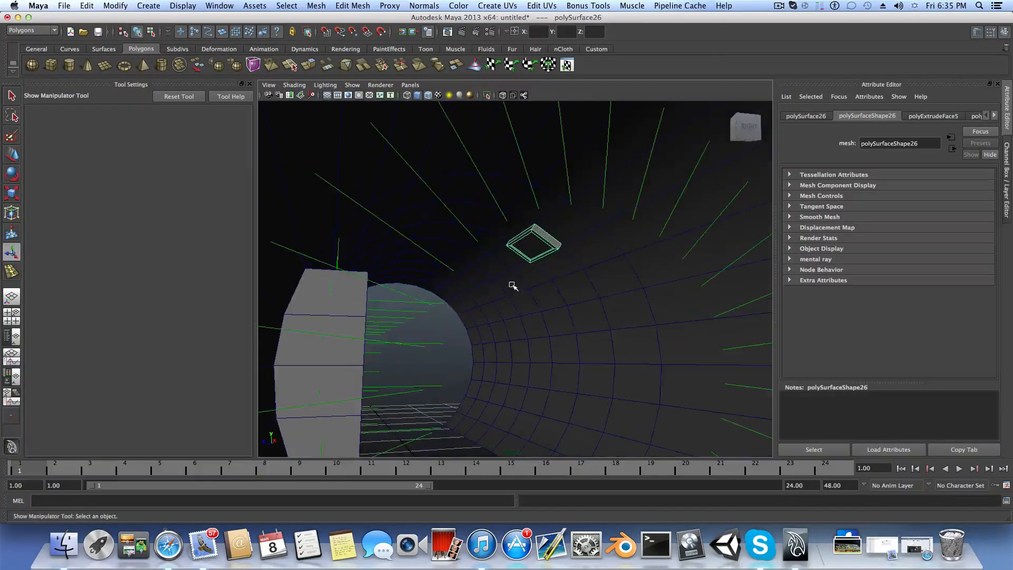
right_drag(492, 271, 495, 290)
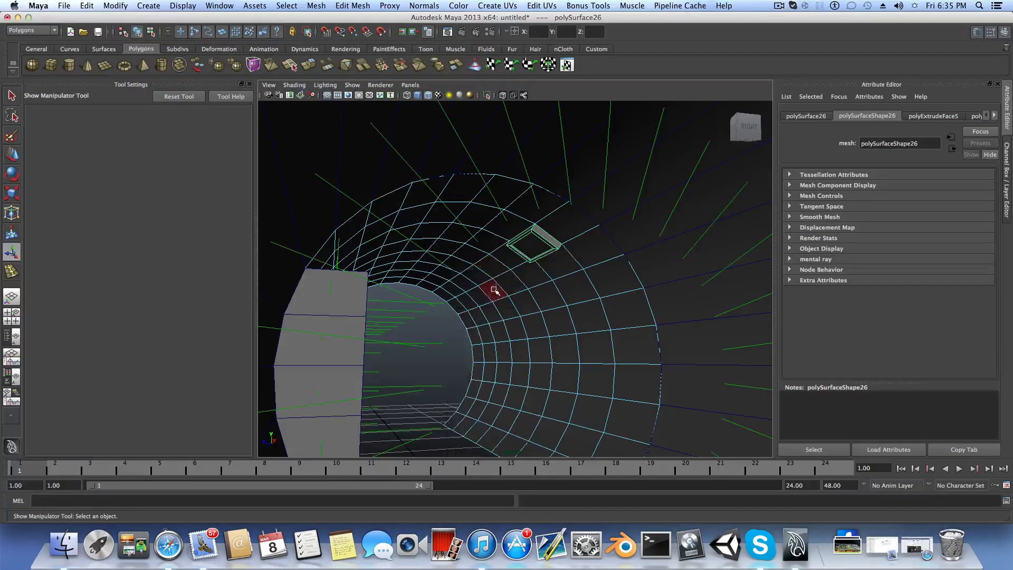
click(492, 271)
shift+click(508, 289)
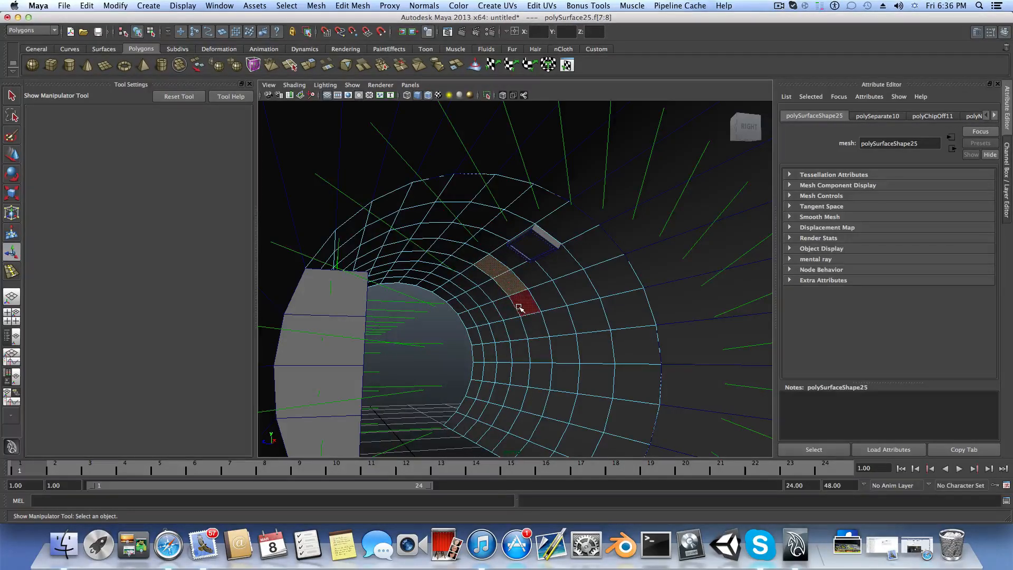
shift+click(536, 348)
scroll(534, 340, up, 3)
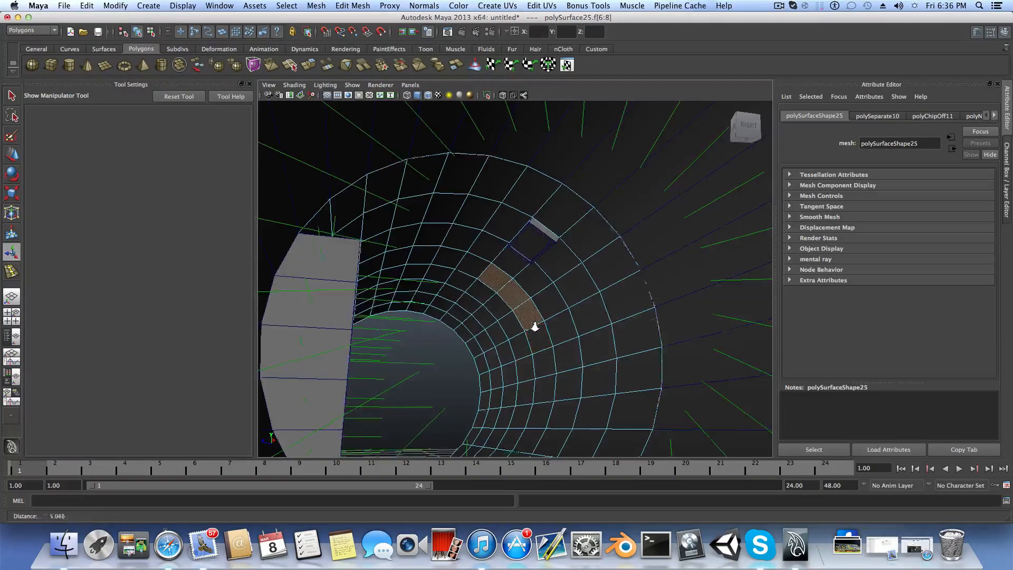
click(362, 9)
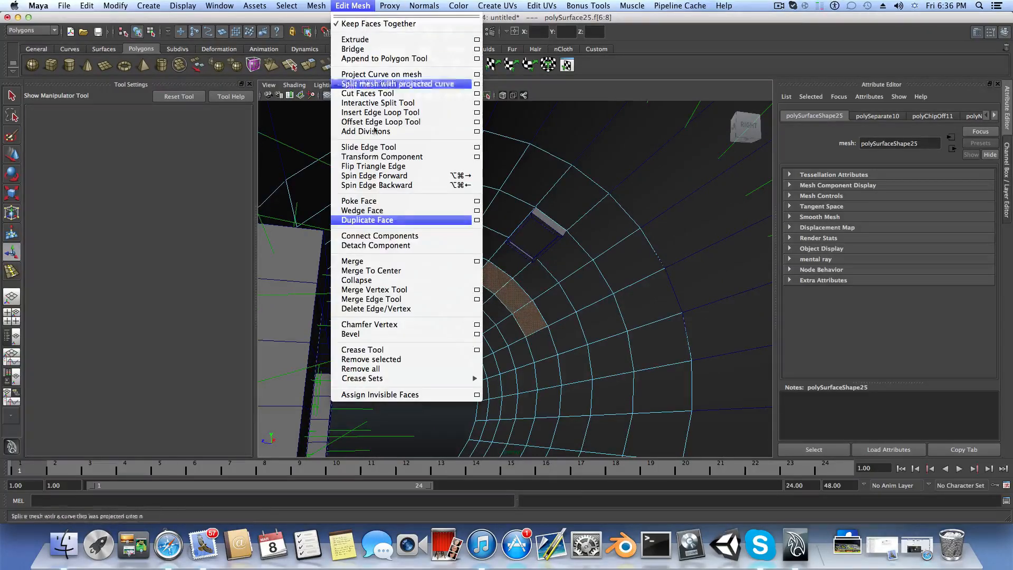
click(369, 221)
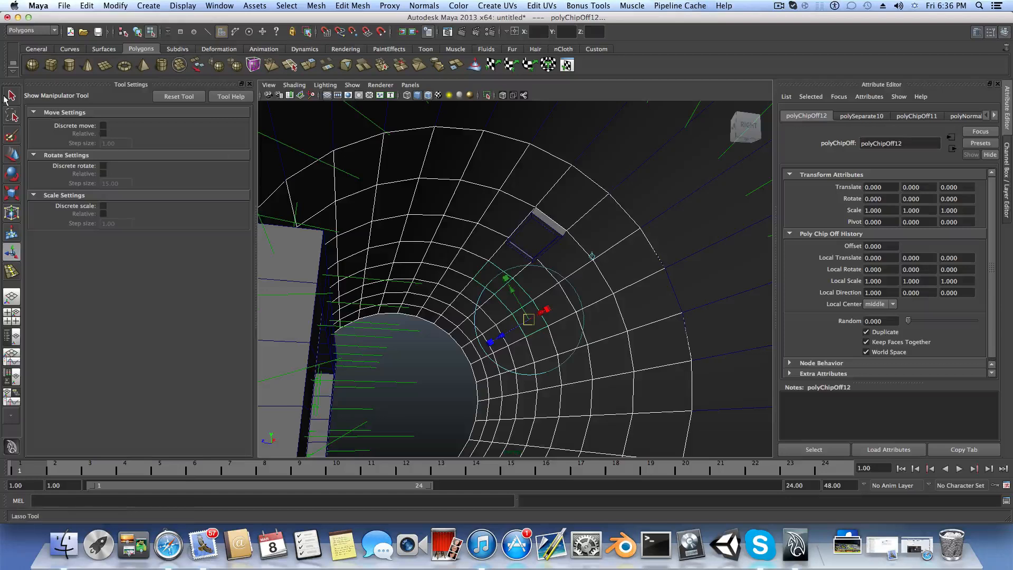
Step: Select only the duplicated three-face strip as its own object and activate the Move tool on it
key(q)
click(490, 287)
click(491, 289)
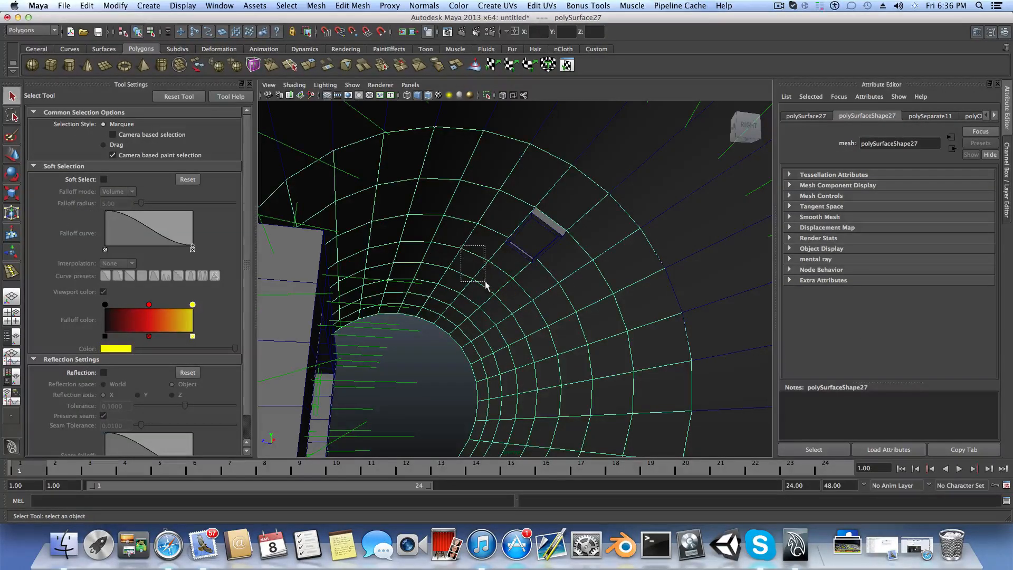
drag(486, 286, 486, 285)
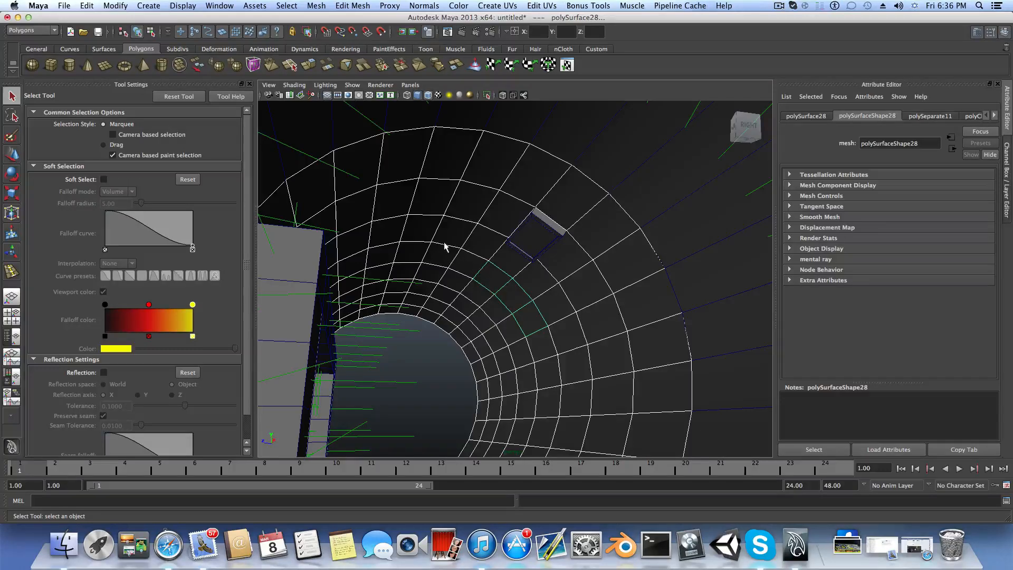
click(504, 309)
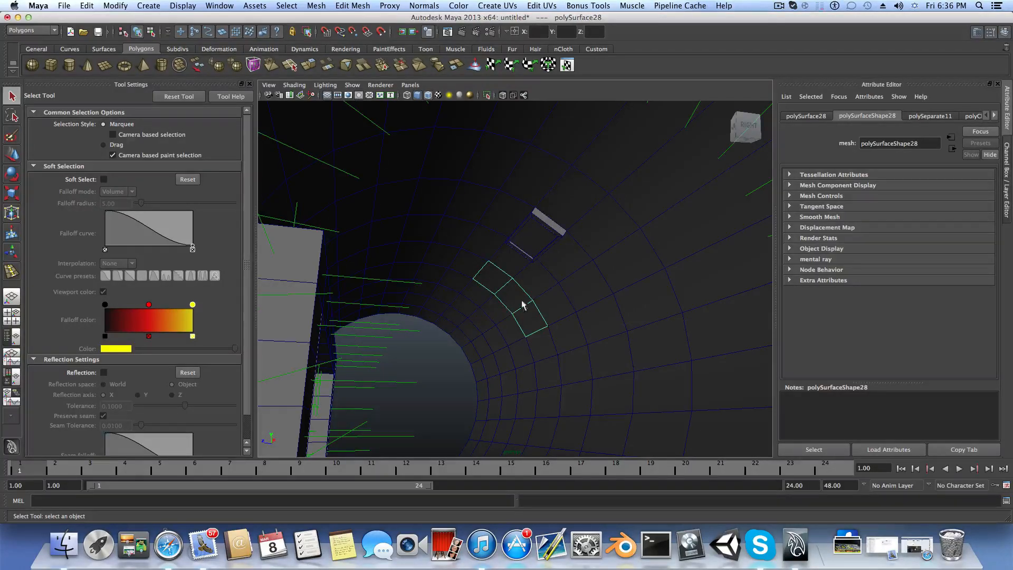
alt+drag(519, 313, 520, 315)
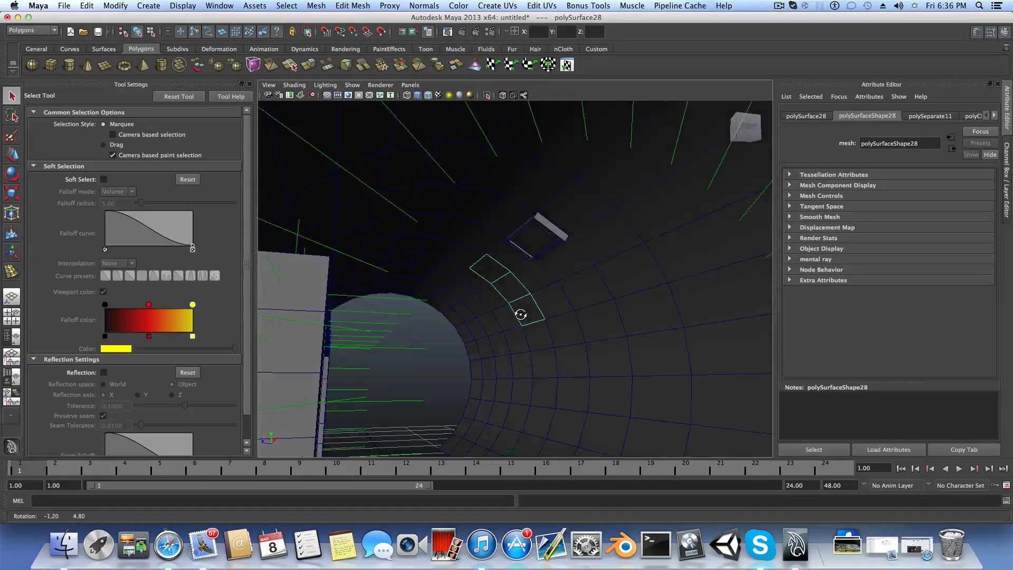
click(11, 155)
scroll(478, 412, down, 10)
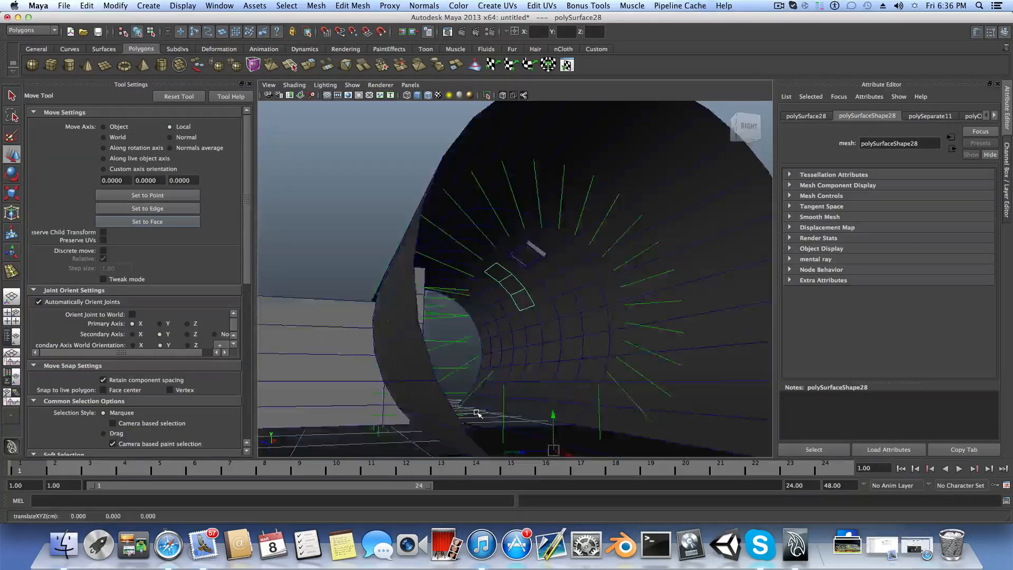
Step: Move the three-face strip about 5.85 along X, out past the tunnel's open end, and center its pivot
alt+drag(482, 407, 637, 405)
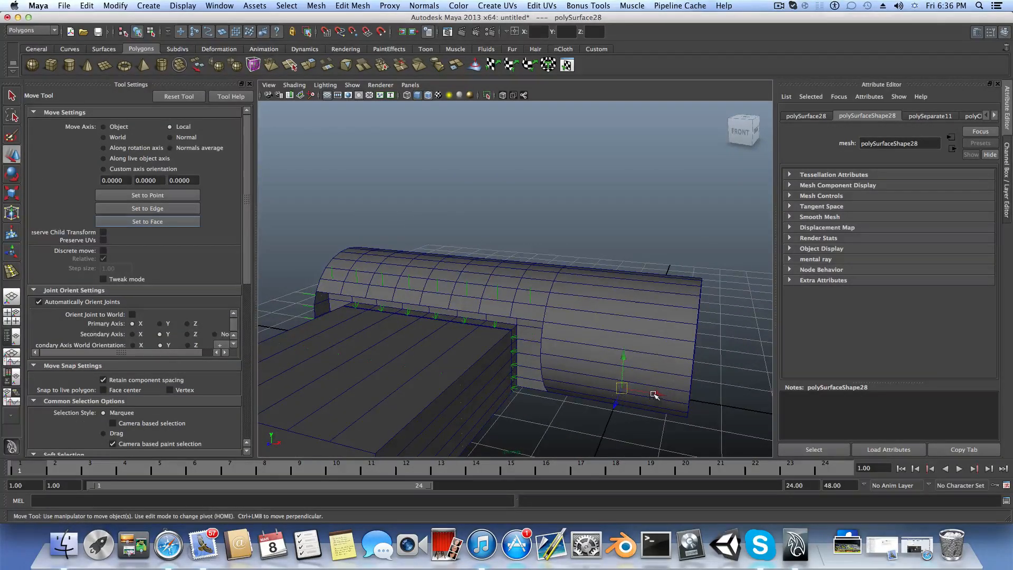
alt+middle_drag(701, 420, 456, 399)
drag(586, 401, 723, 430)
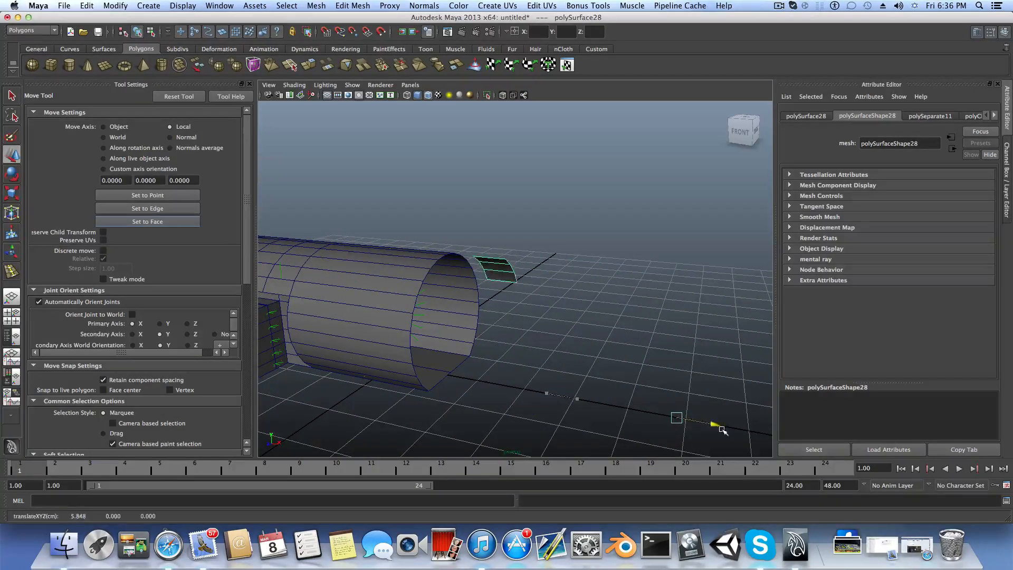
scroll(556, 353, up, 6)
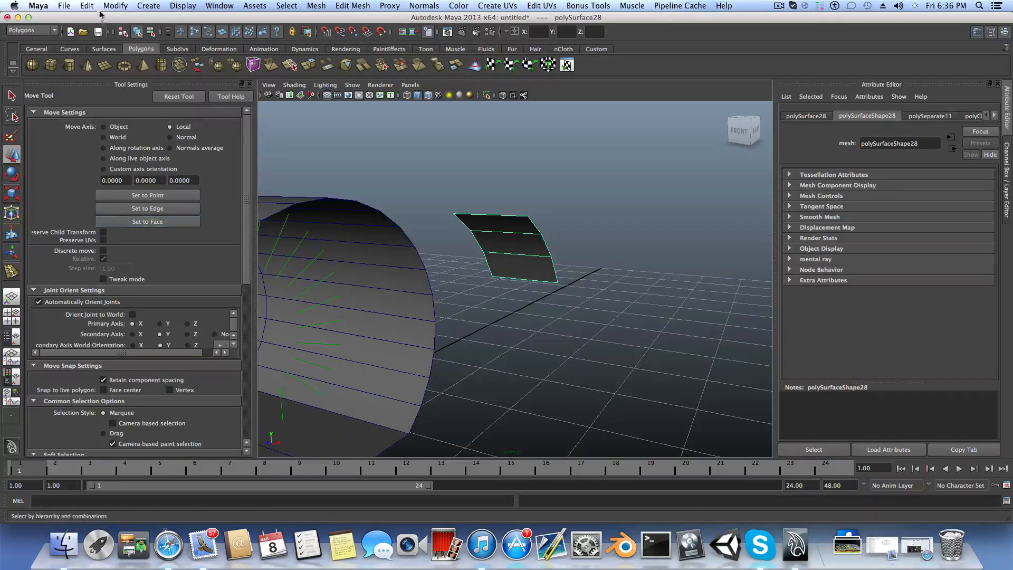
click(115, 6)
click(127, 117)
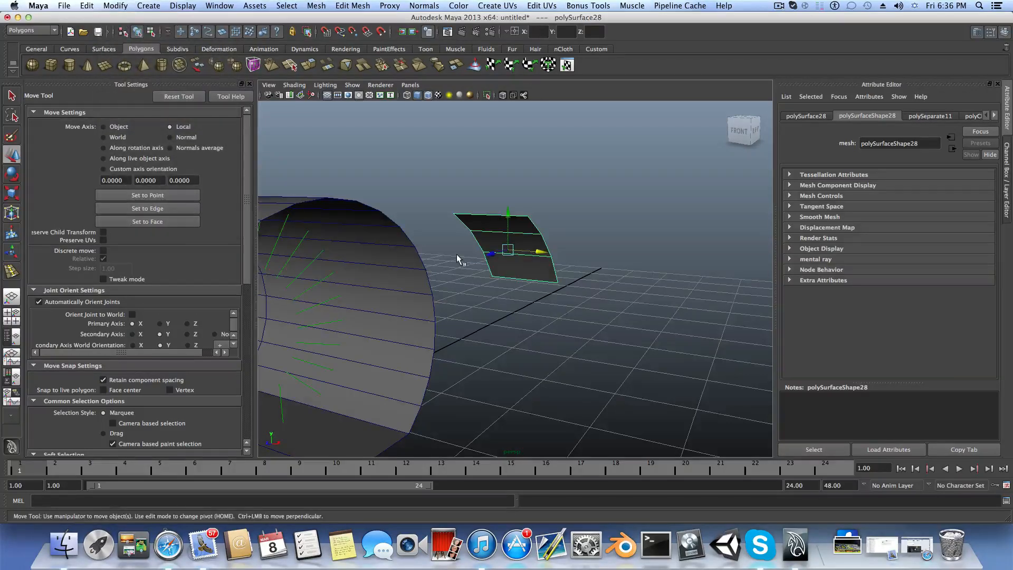
Step: Extrude the strip's three faces about 0.036 to give the curved panel thickness
alt+right_drag(457, 259, 563, 267)
alt+drag(563, 267, 525, 276)
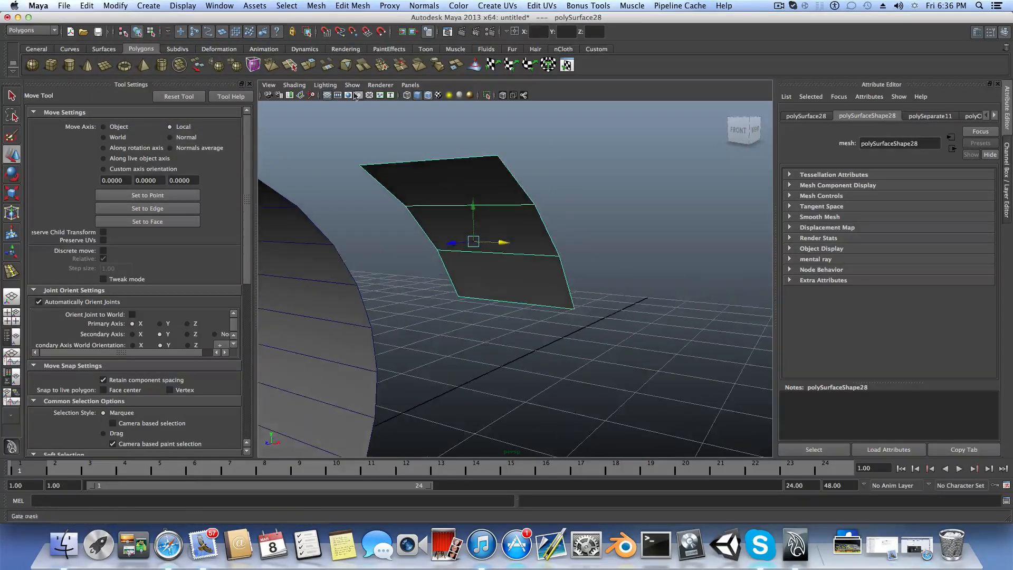
click(309, 67)
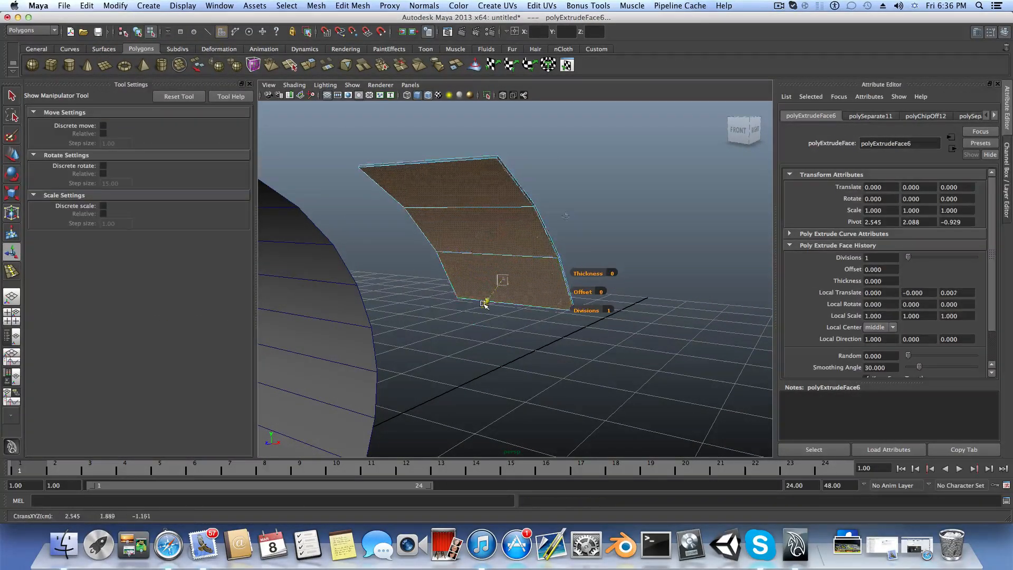
drag(485, 304, 483, 307)
click(483, 307)
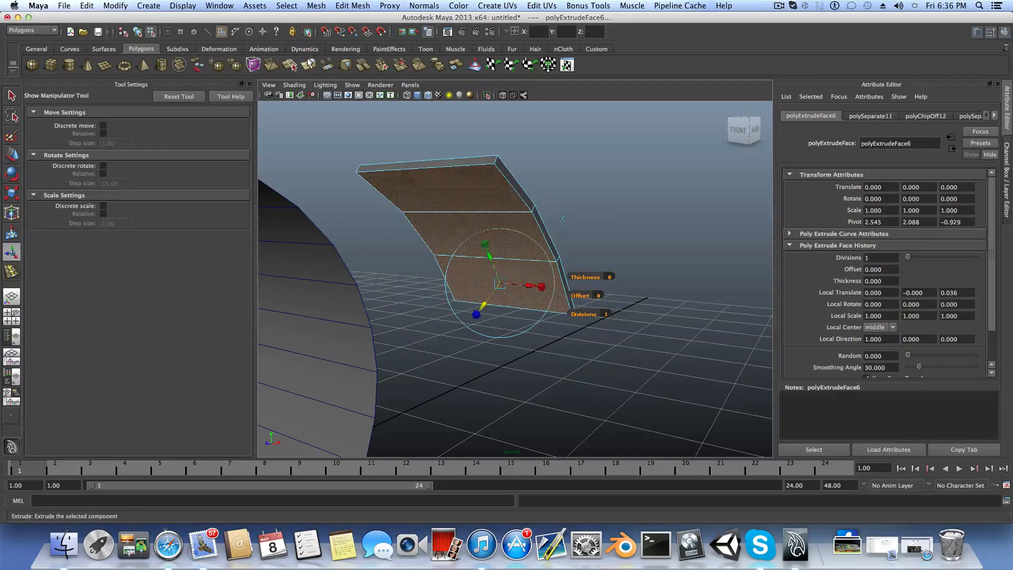
Step: Extrude the curved panel's front faces again and scale them to 0.950, with 0.895 along local Y, to form an inner border
click(476, 315)
drag(499, 285, 521, 276)
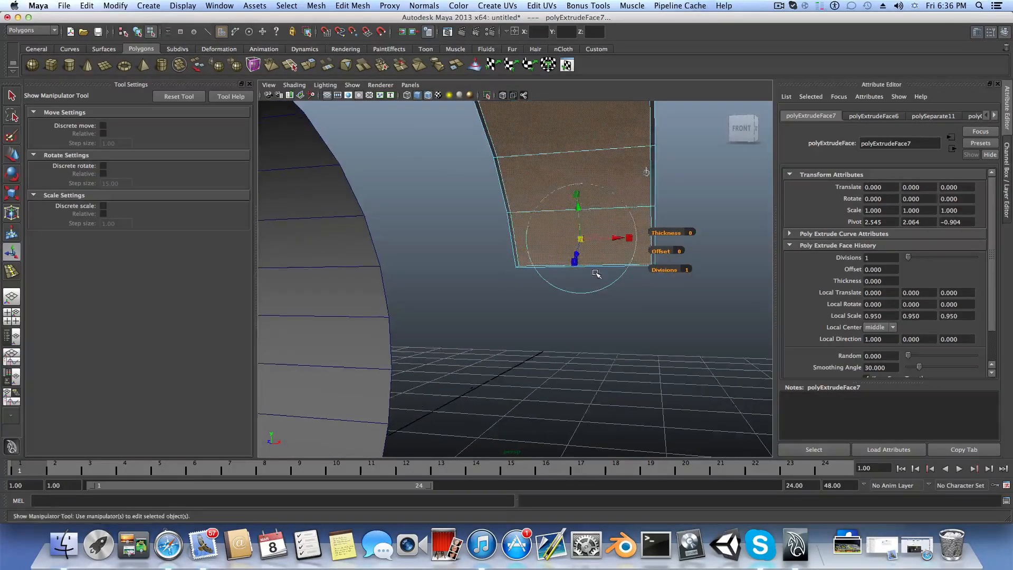
alt+middle_drag(596, 274, 510, 348)
alt+drag(511, 349, 520, 339)
alt+right_drag(520, 339, 572, 268)
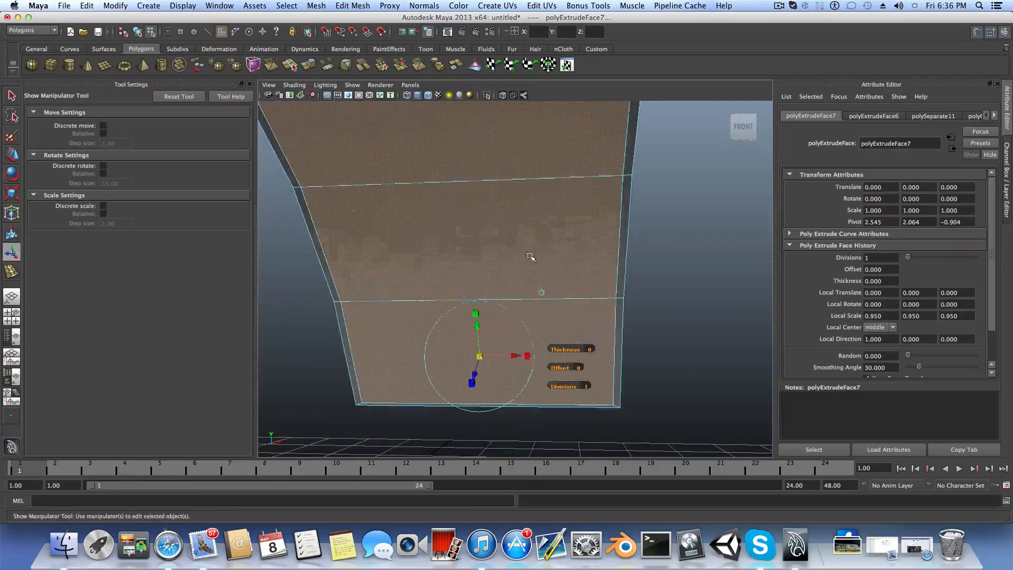
alt+middle_drag(531, 255, 529, 317)
alt+drag(530, 317, 528, 308)
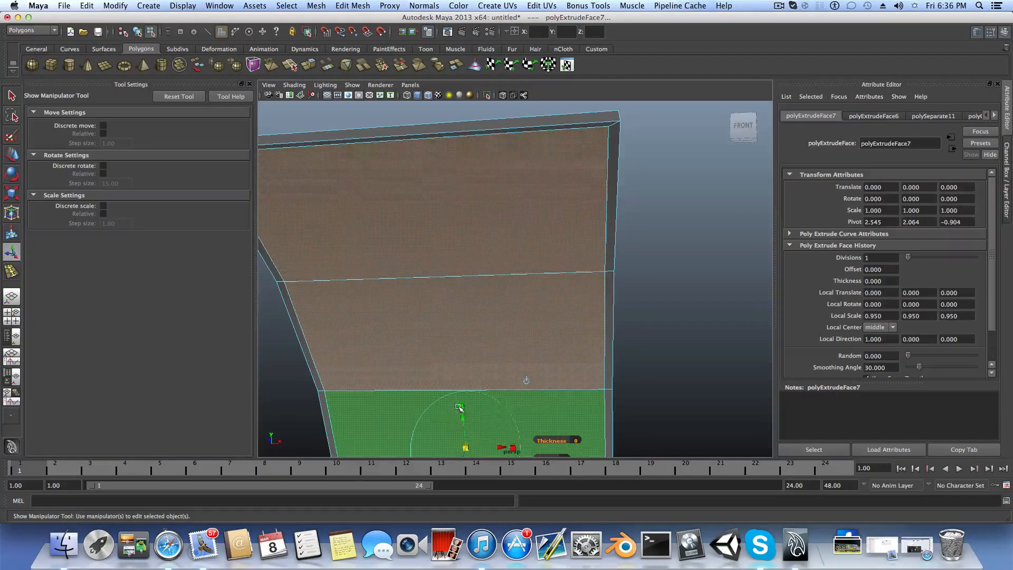
drag(461, 407, 479, 375)
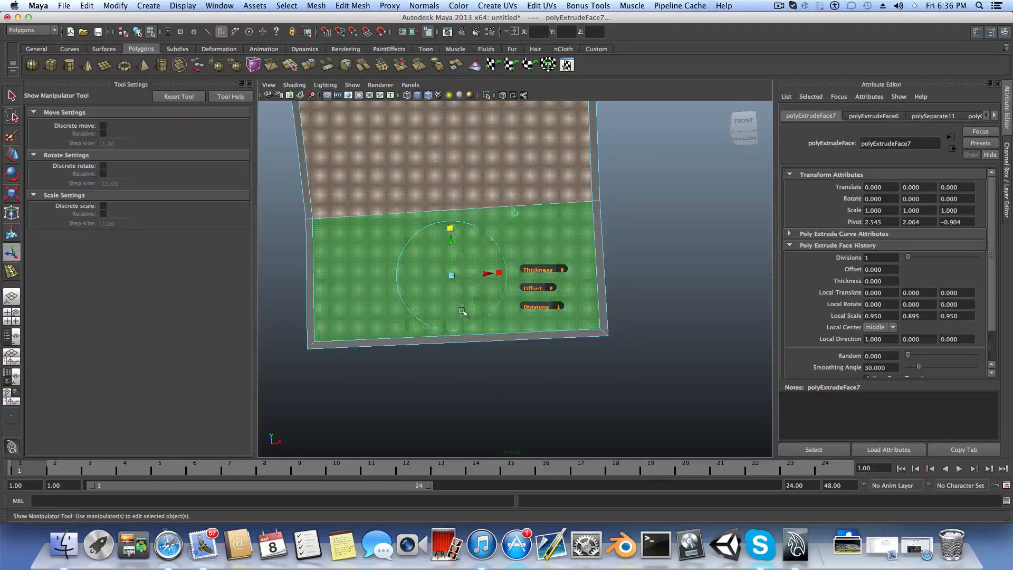
mouse_move(452, 276)
mouse_down()
mouse_move(502, 290)
mouse_move(470, 271)
mouse_move(488, 276)
mouse_move(455, 278)
mouse_up()
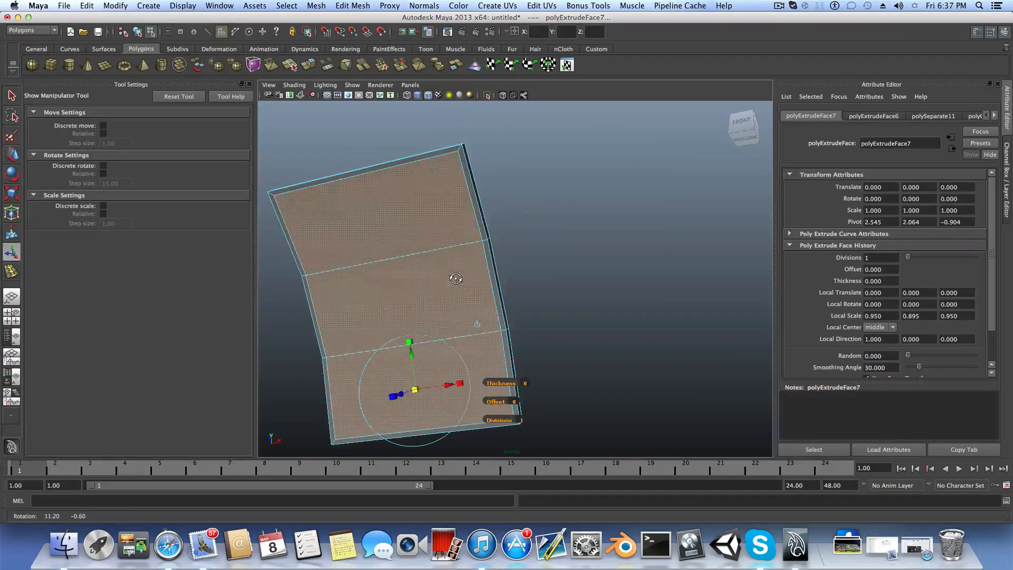
Step: Extrude the bordered inner faces back about 0.030 to recess them, and return to object mode
click(310, 64)
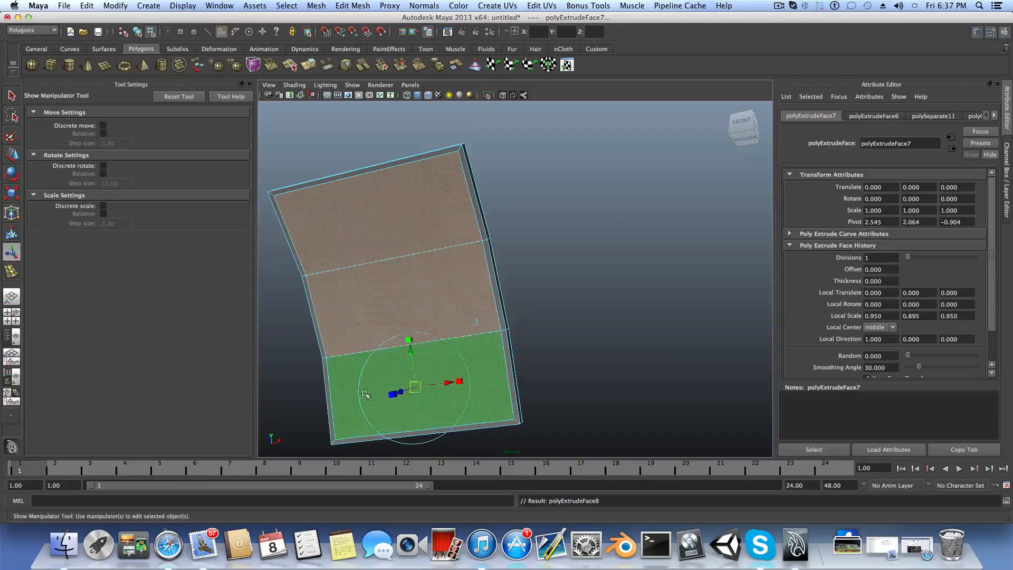
alt+drag(373, 425, 360, 432)
alt+middle_drag(360, 432, 389, 361)
drag(382, 405, 428, 351)
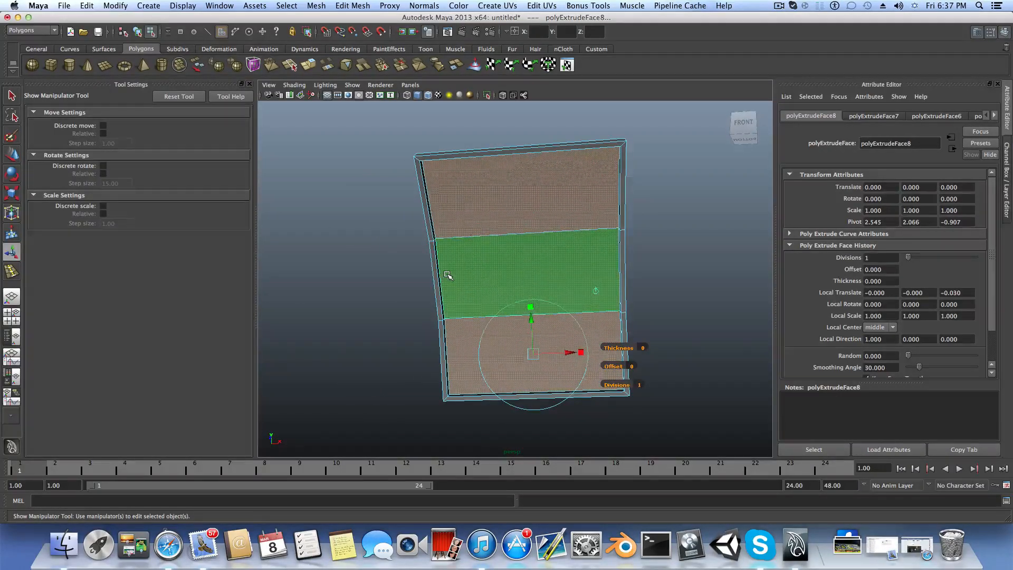
right_drag(448, 275, 463, 252)
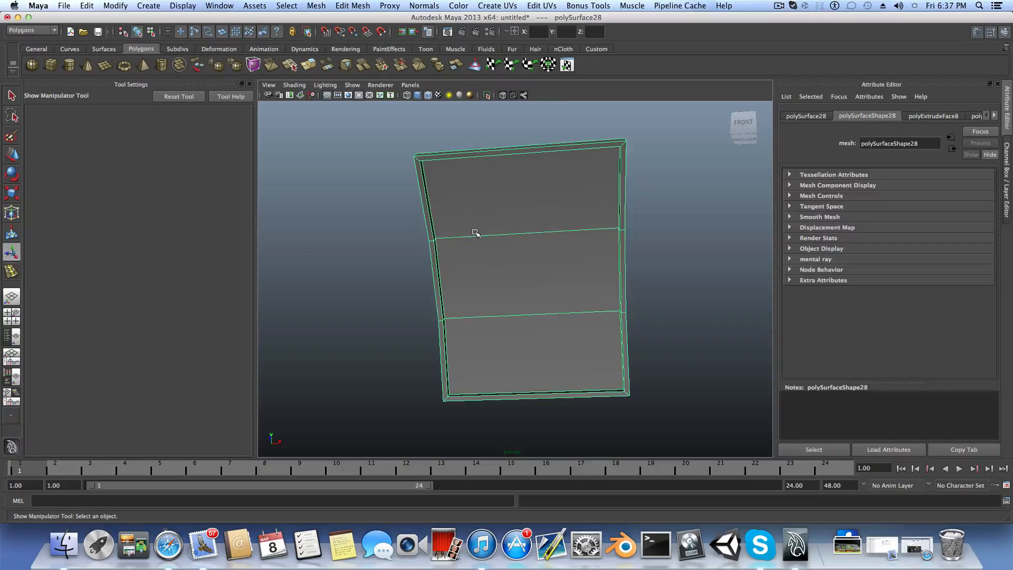
Step: Insert 8 evenly spaced horizontal edge loops in each of the curved panel's three sections, using the Insert Edge Loop Tool's multiple-loops option
shift+right_click(475, 212)
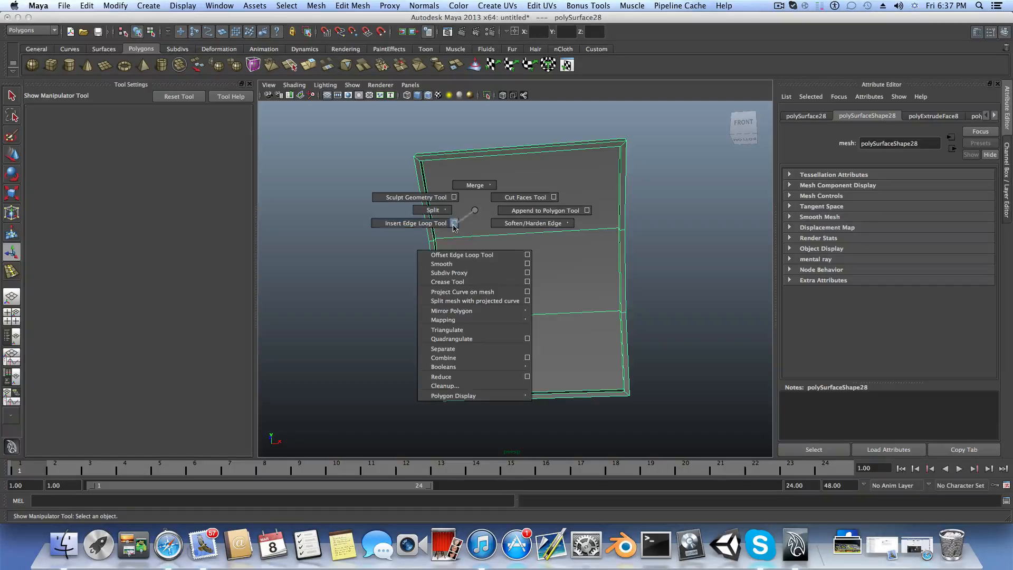
click(454, 223)
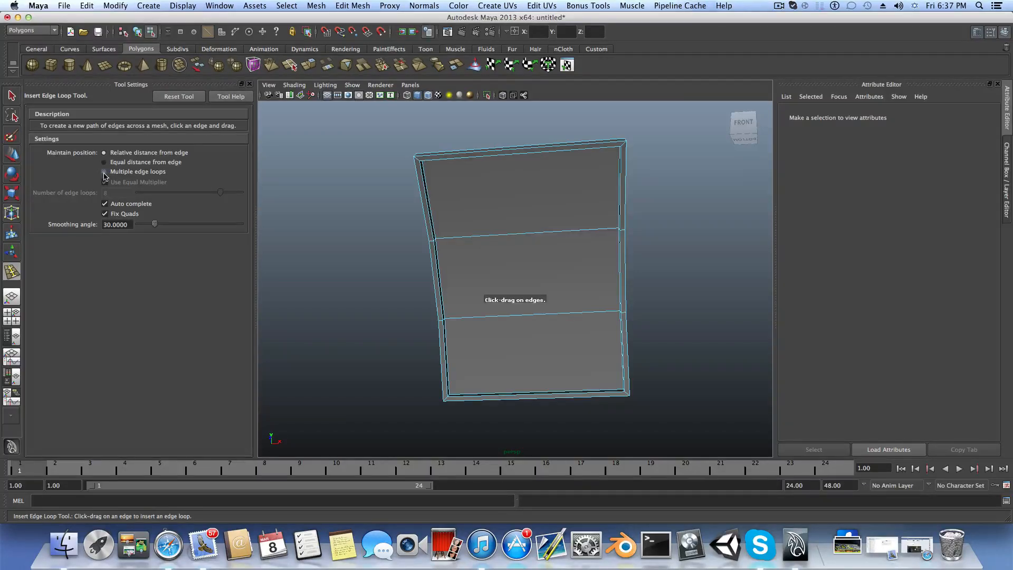
click(104, 172)
click(109, 193)
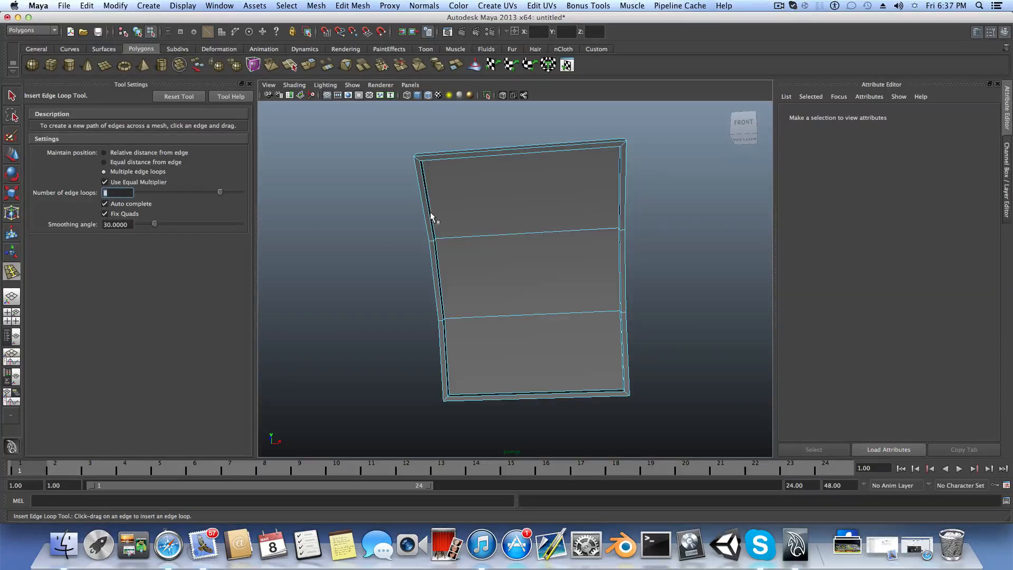
alt+drag(429, 207, 464, 226)
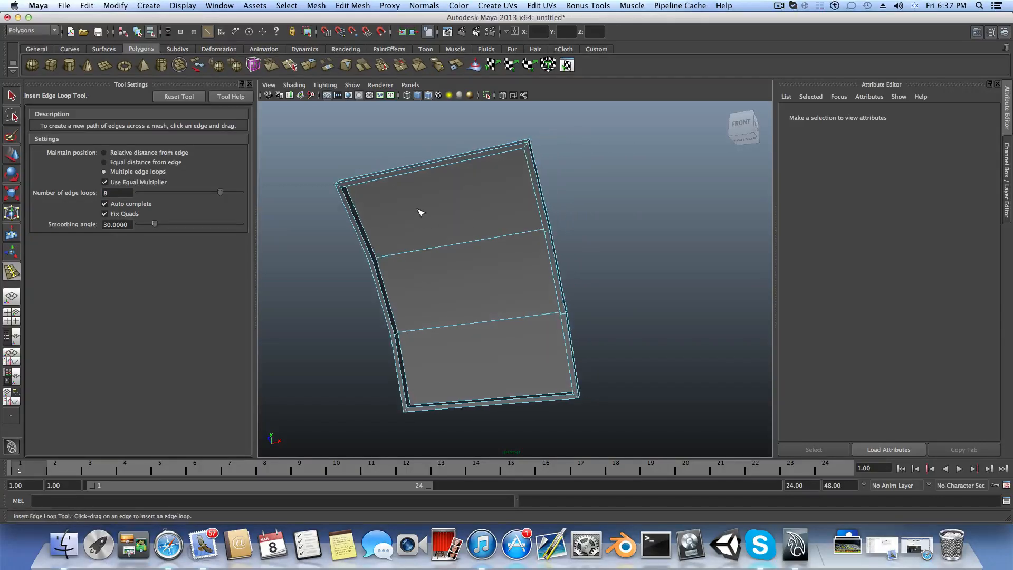
click(362, 219)
drag(362, 220, 363, 226)
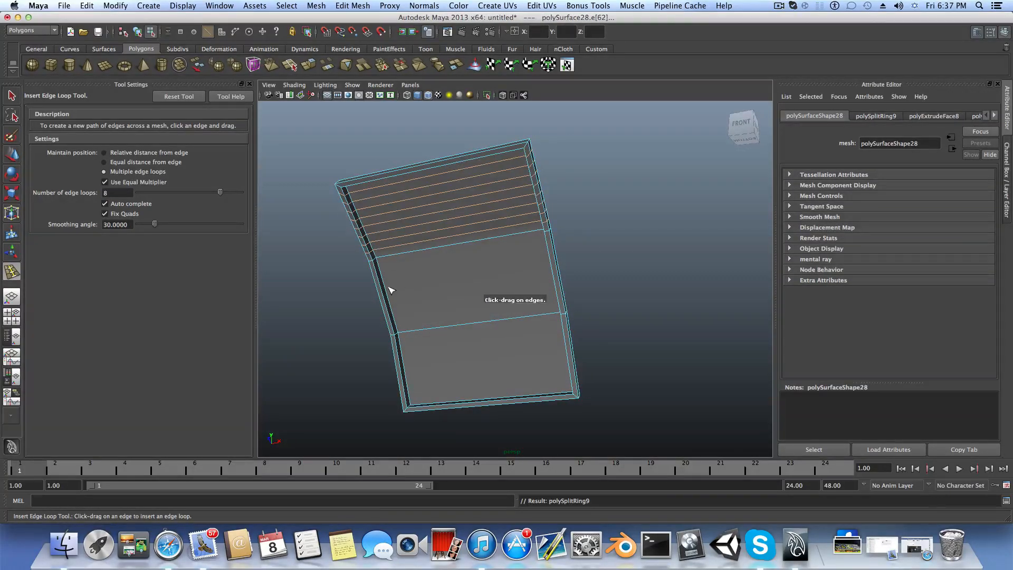
drag(386, 294, 390, 295)
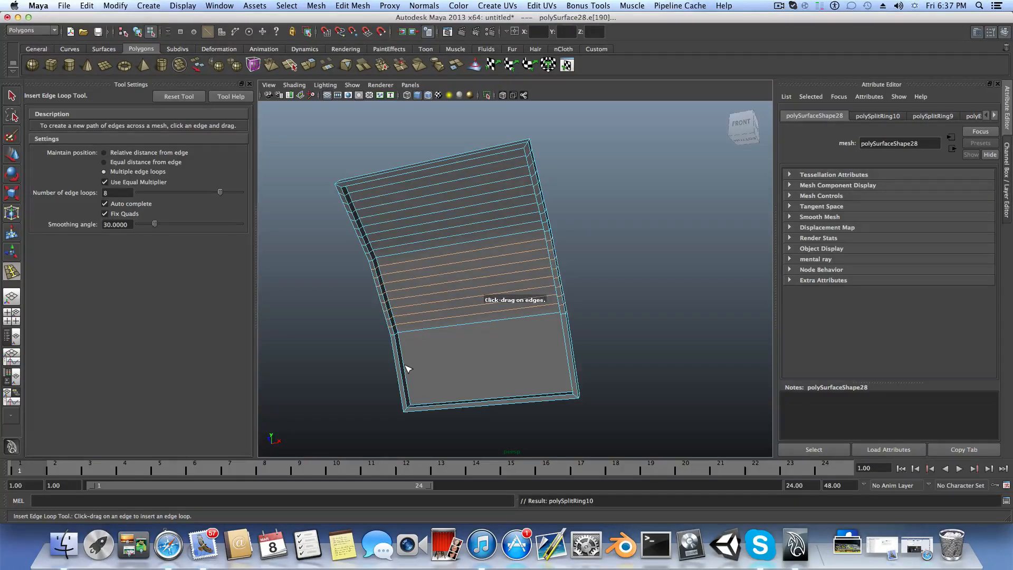
drag(408, 368, 408, 370)
alt+drag(497, 254, 542, 205)
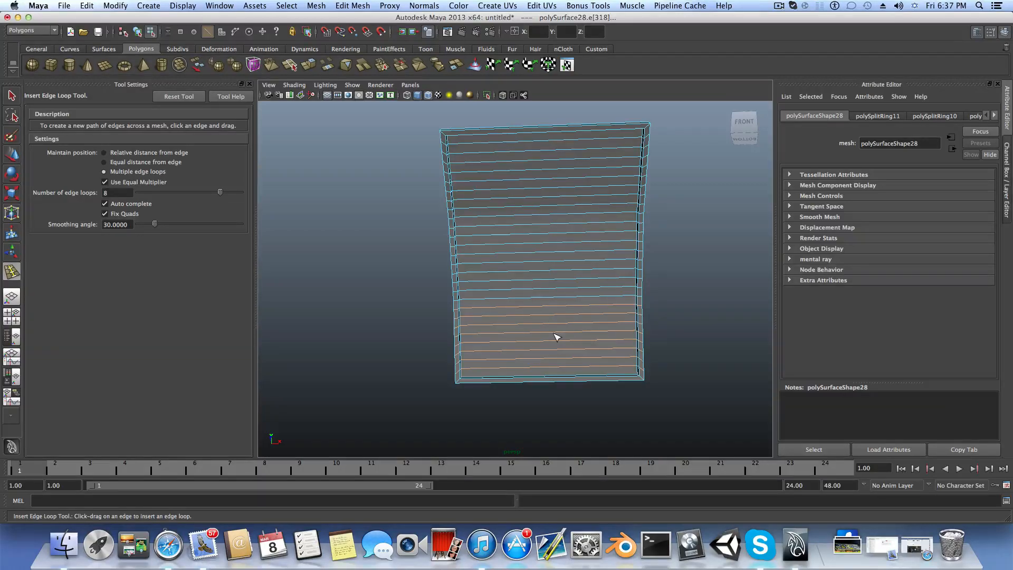
key(q)
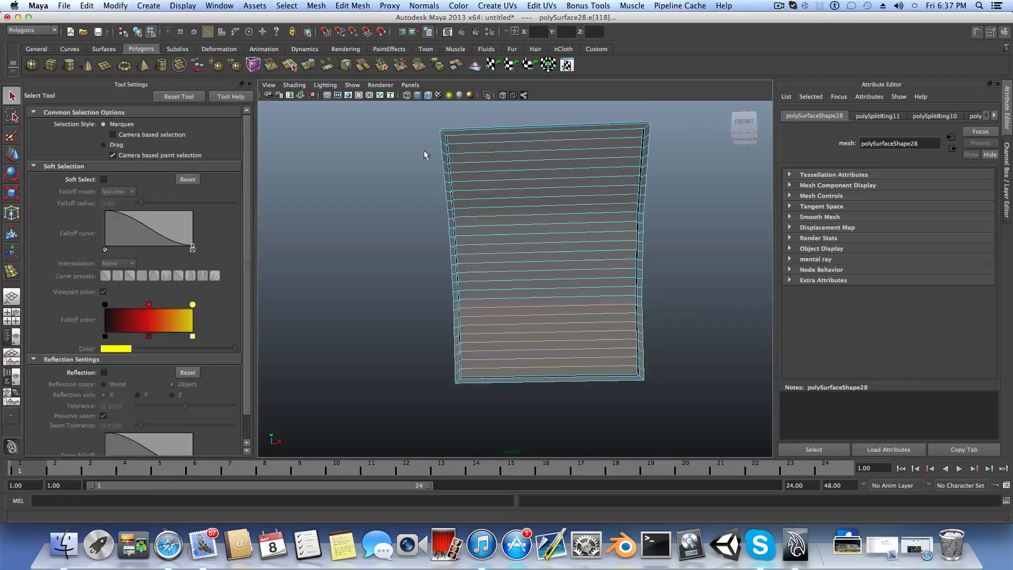
Step: Select every other narrow horizontal face across the panel's recessed area and extrude them outward about 0.017 as raised slats
alt+drag(491, 195, 473, 192)
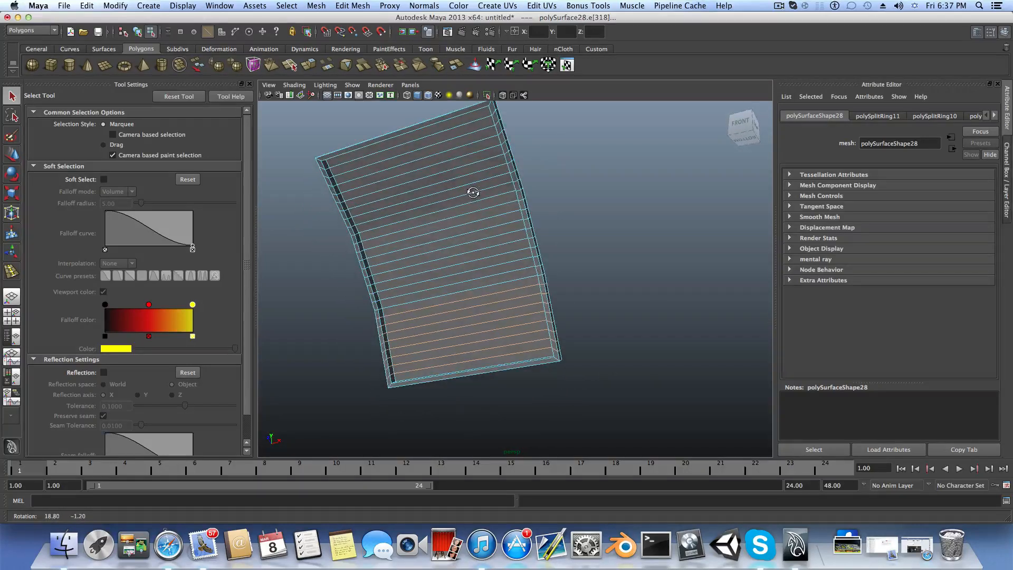
right_click(449, 168)
click(448, 191)
click(432, 133)
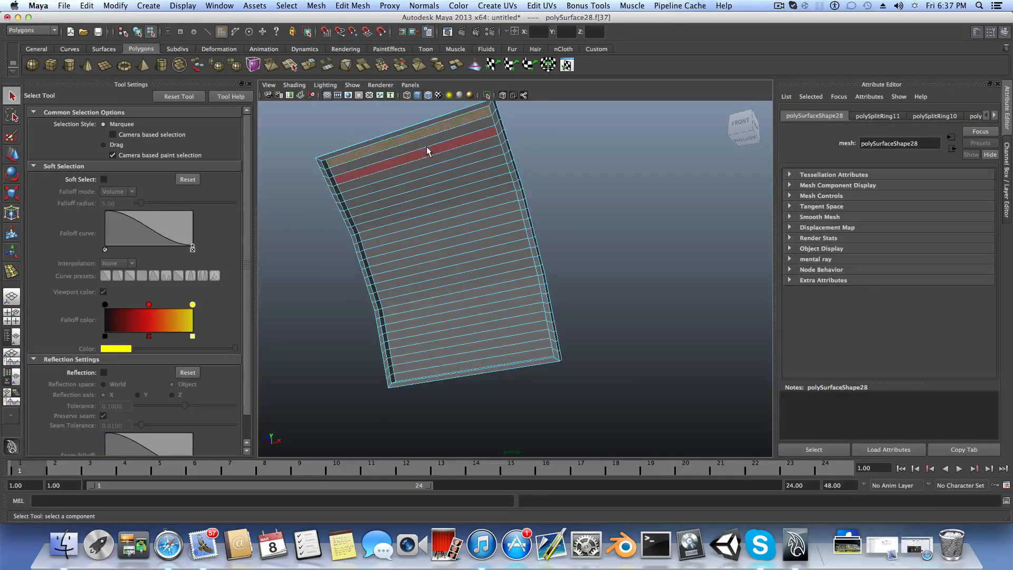
shift+click(426, 152)
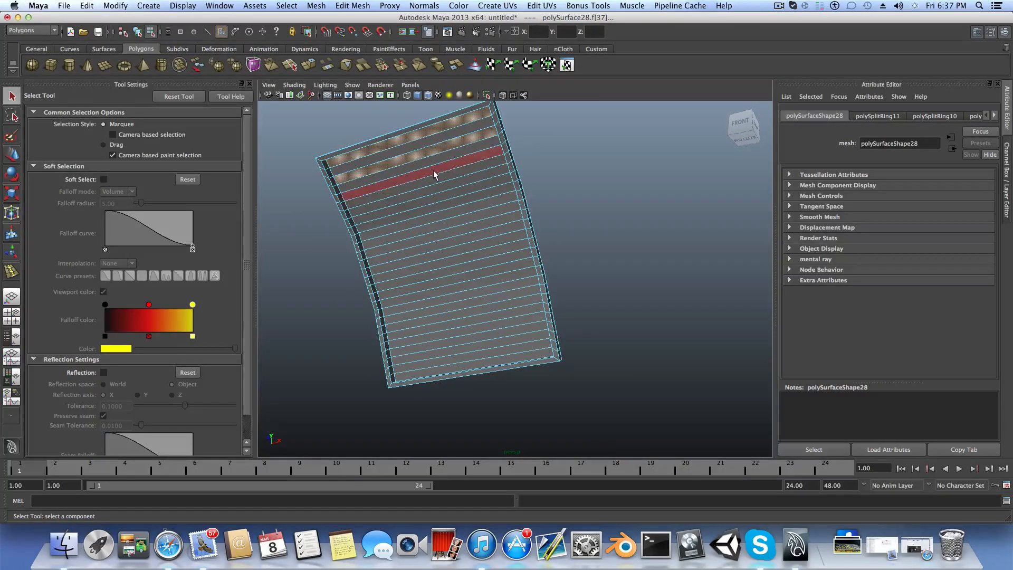
shift+click(433, 172)
shift+click(436, 197)
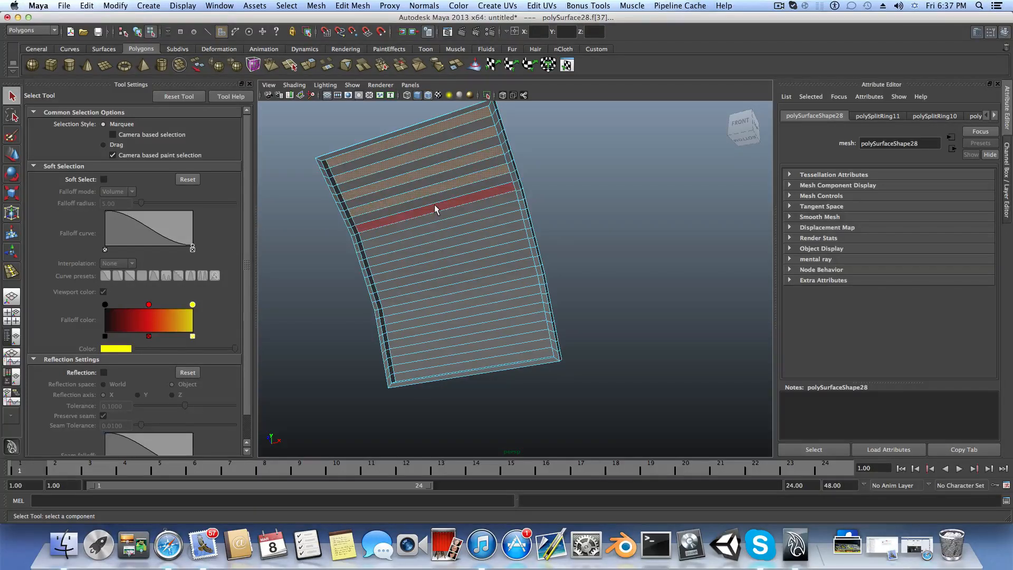
shift+click(437, 212)
shift+click(438, 222)
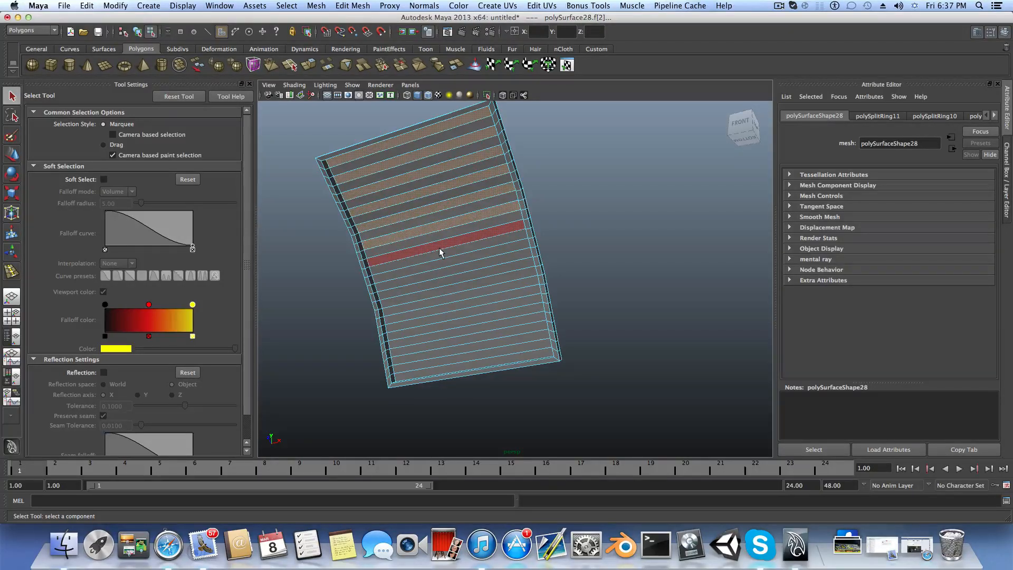
shift+click(439, 248)
shift+click(441, 263)
shift+click(434, 286)
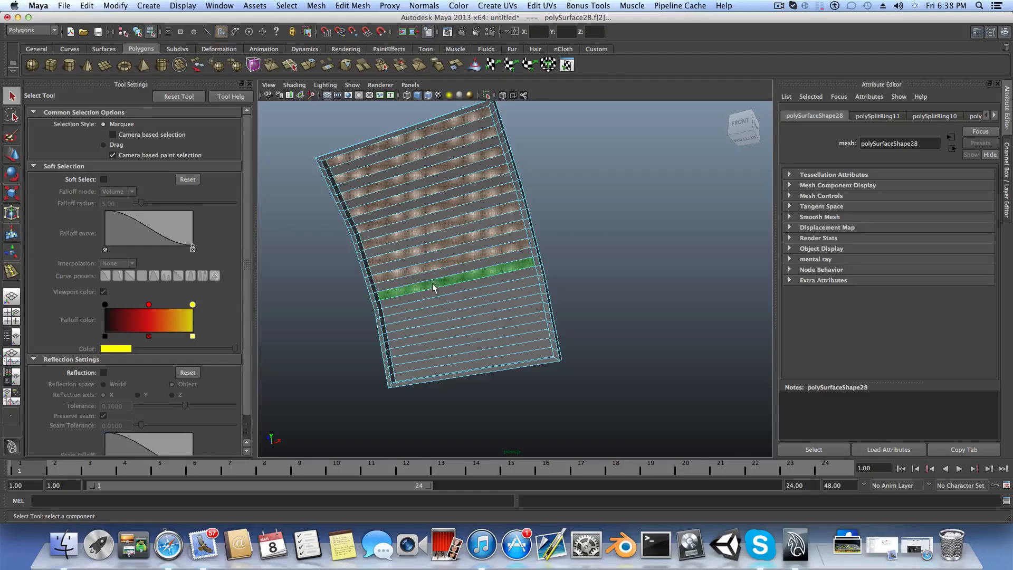
shift+click(436, 311)
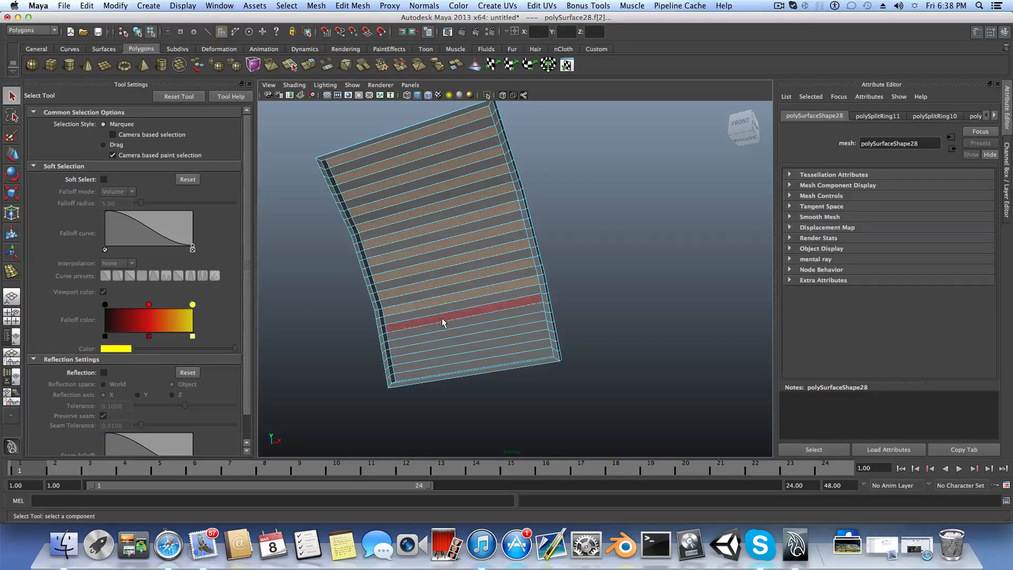
shift+click(446, 336)
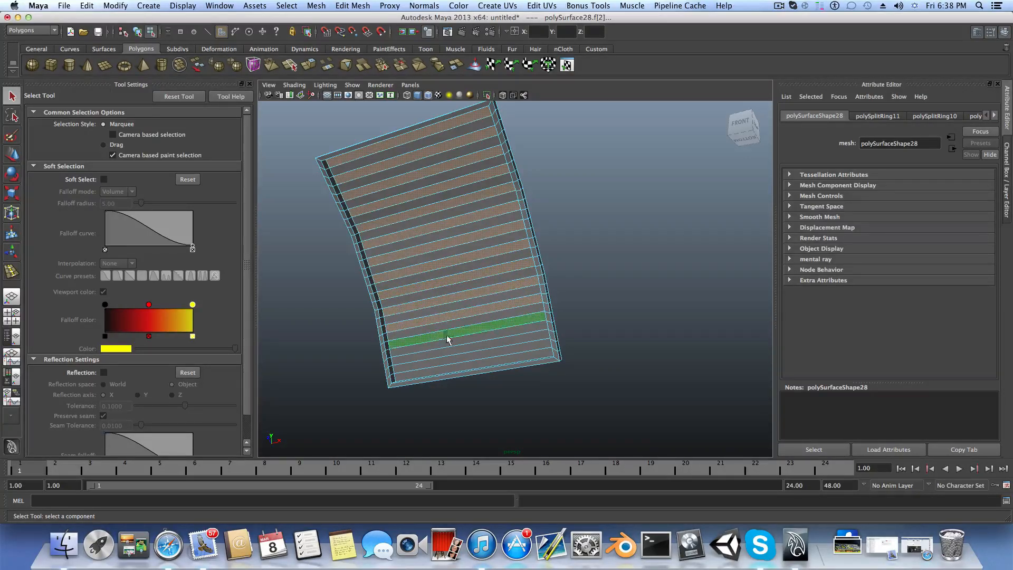
shift+click(444, 363)
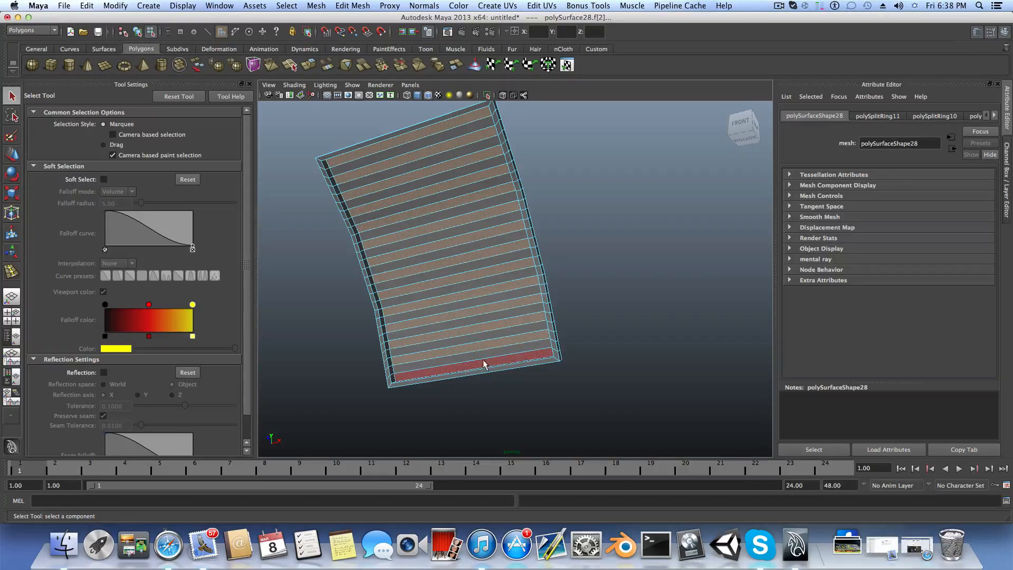
alt+drag(512, 373, 498, 373)
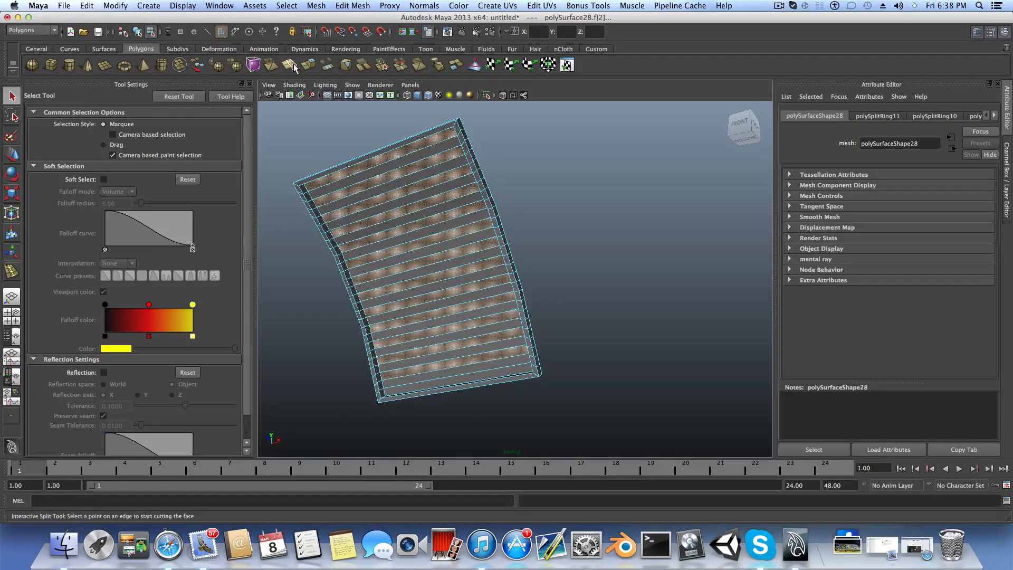
click(308, 64)
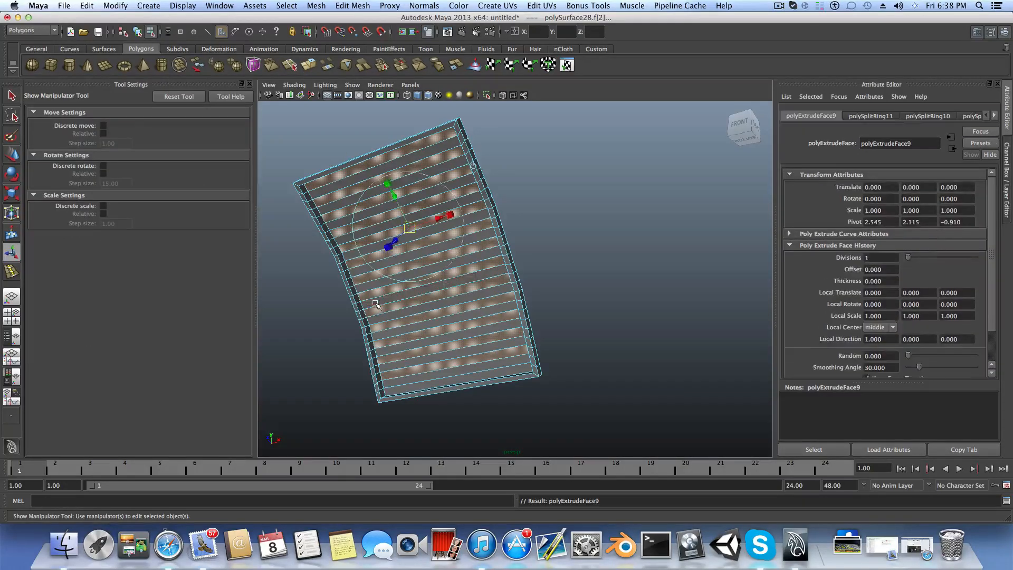
drag(396, 239, 393, 244)
click(393, 243)
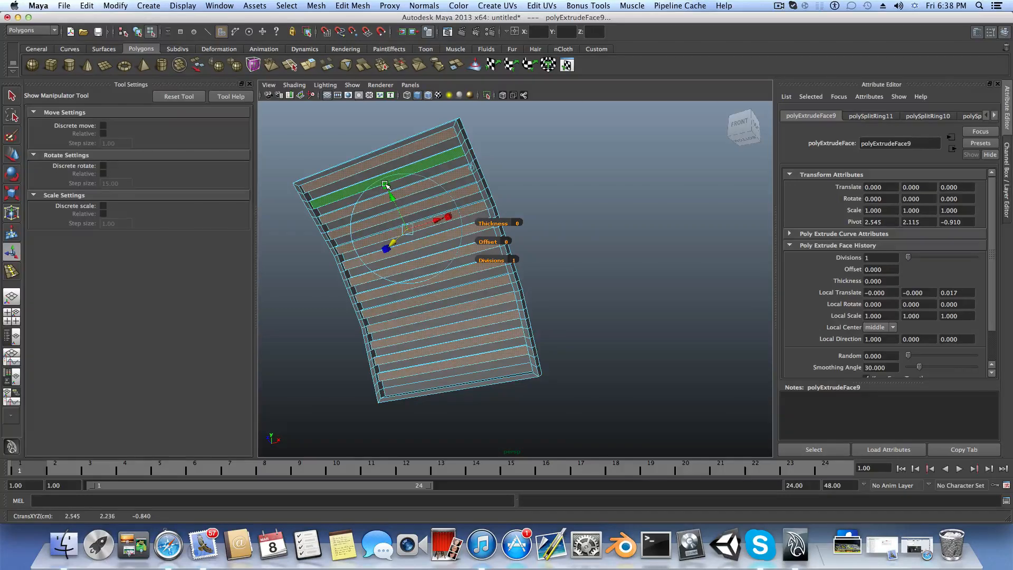
Step: Scale the raised slat faces to about 0.544 along local Y to taper the slats, and return to object mode
drag(387, 184, 391, 210)
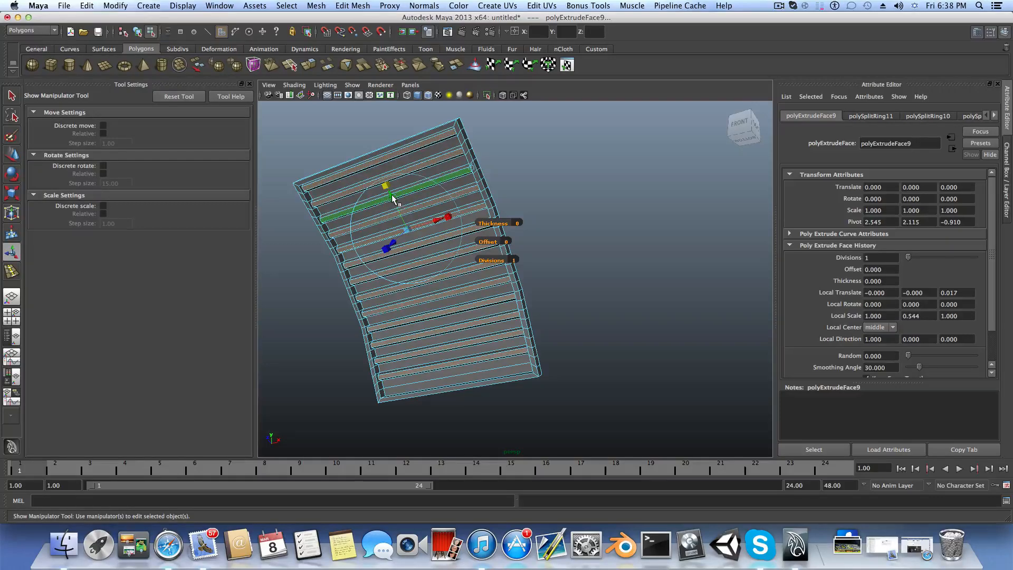
drag(391, 197, 403, 301)
key(F8)
Step: Move the finished slatted panel back into place against the tunnel's curved upper wall
scroll(471, 323, down, 5)
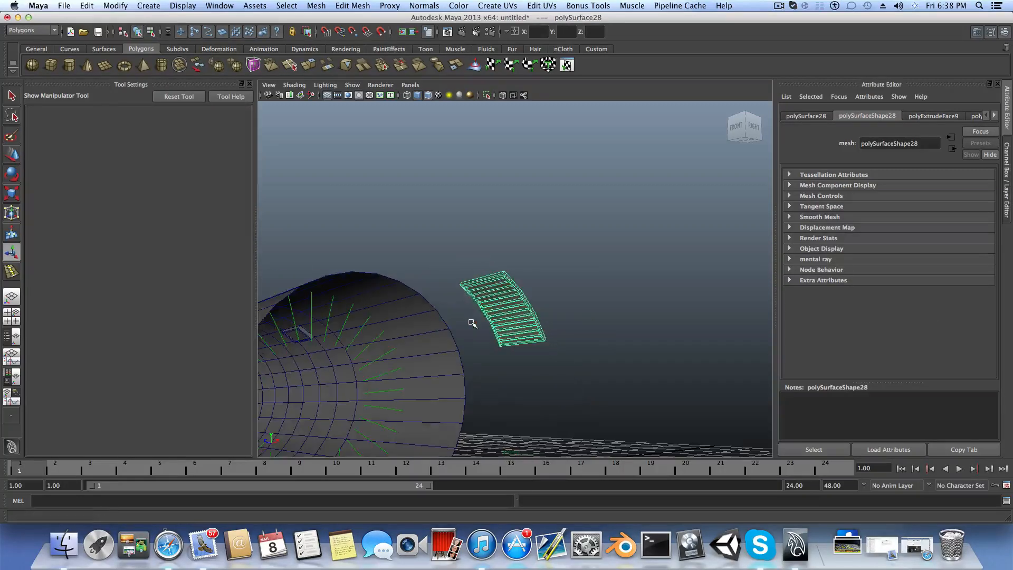
alt+drag(477, 321, 221, 238)
click(13, 154)
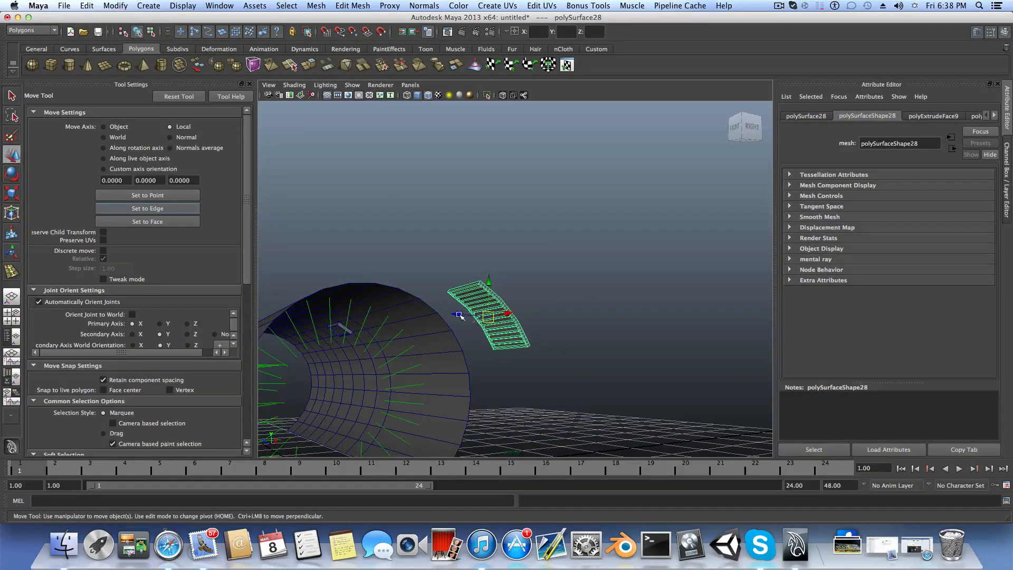
drag(511, 313, 344, 331)
Step: Examine the slatted panel's fit against the curved wall from inside and outside the tunnel, along with the overall corridor
alt+middle_drag(437, 319, 466, 296)
alt+drag(466, 296, 413, 320)
alt+middle_drag(413, 321, 483, 308)
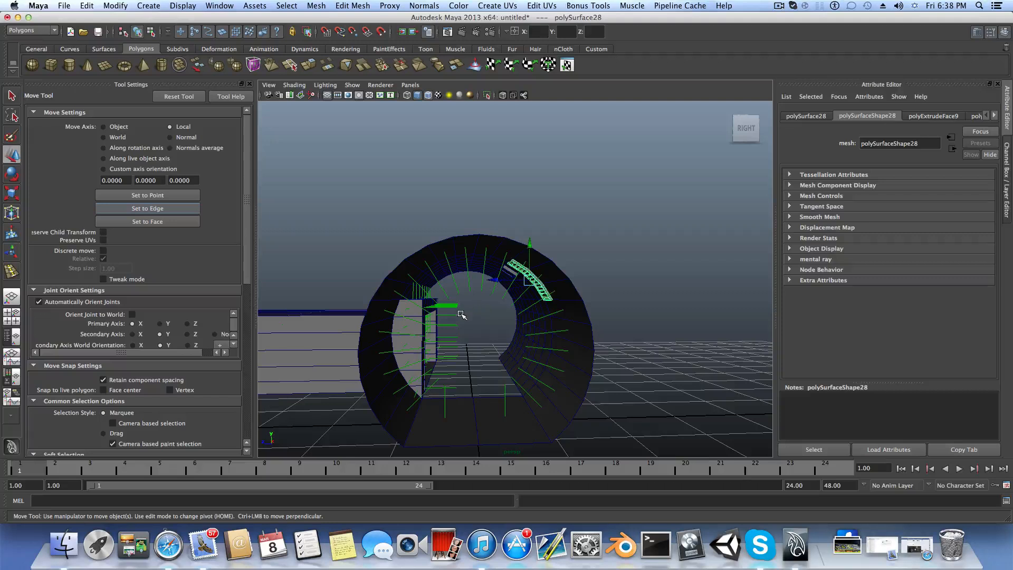
alt+drag(461, 314, 457, 316)
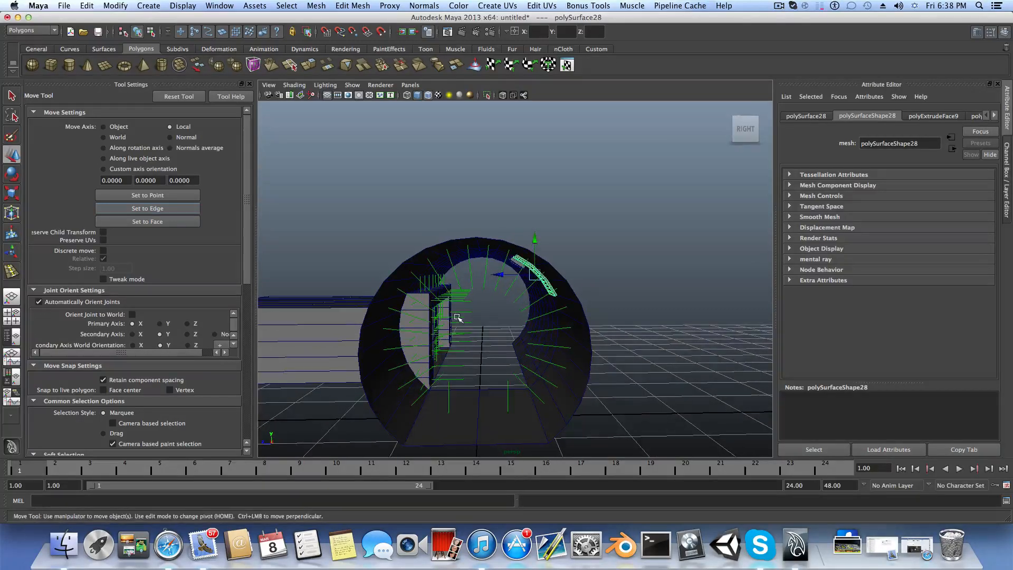
alt+middle_drag(457, 317, 482, 310)
alt+right_drag(438, 308, 486, 313)
mouse_move(486, 312)
alt+mouse_down()
mouse_move(497, 319)
mouse_move(489, 324)
alt+mouse_up()
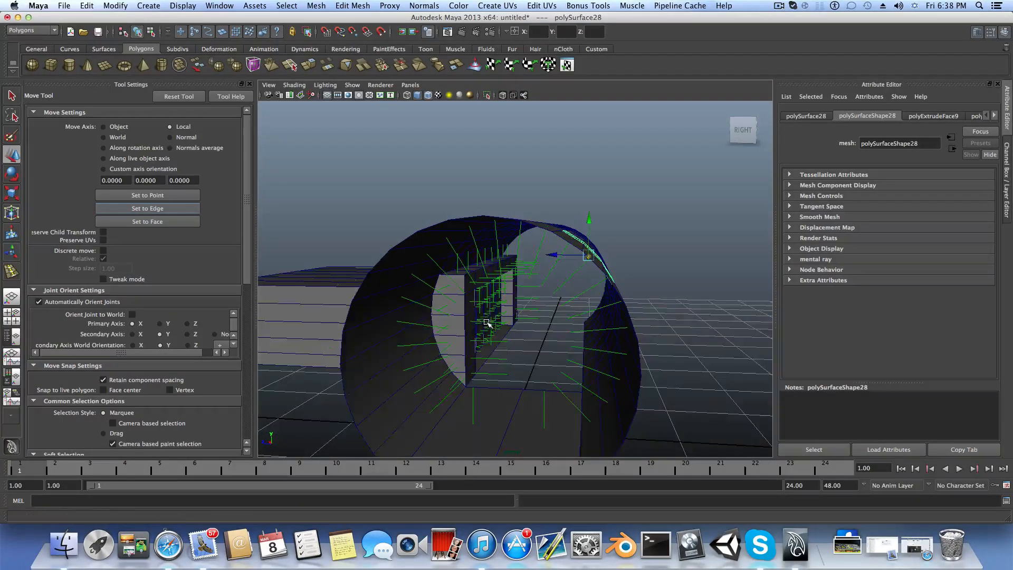
alt+middle_drag(489, 324, 466, 308)
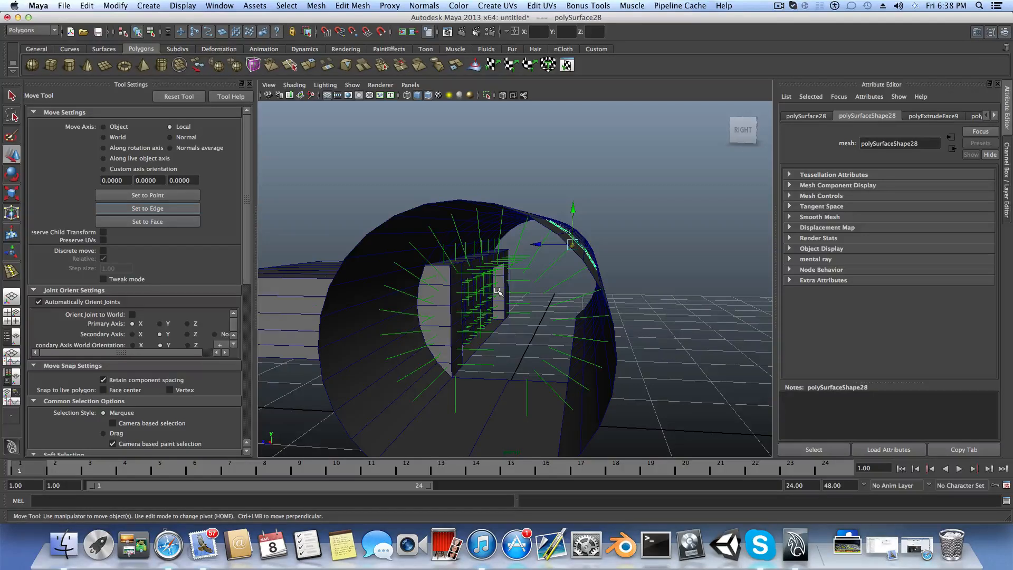
alt+drag(497, 291, 502, 287)
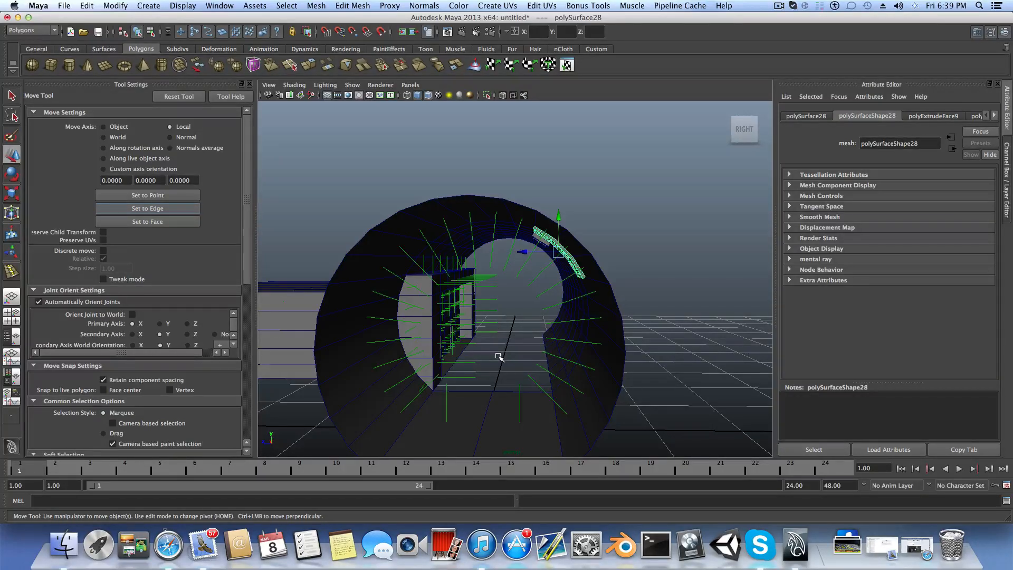
scroll(499, 354, down, 2)
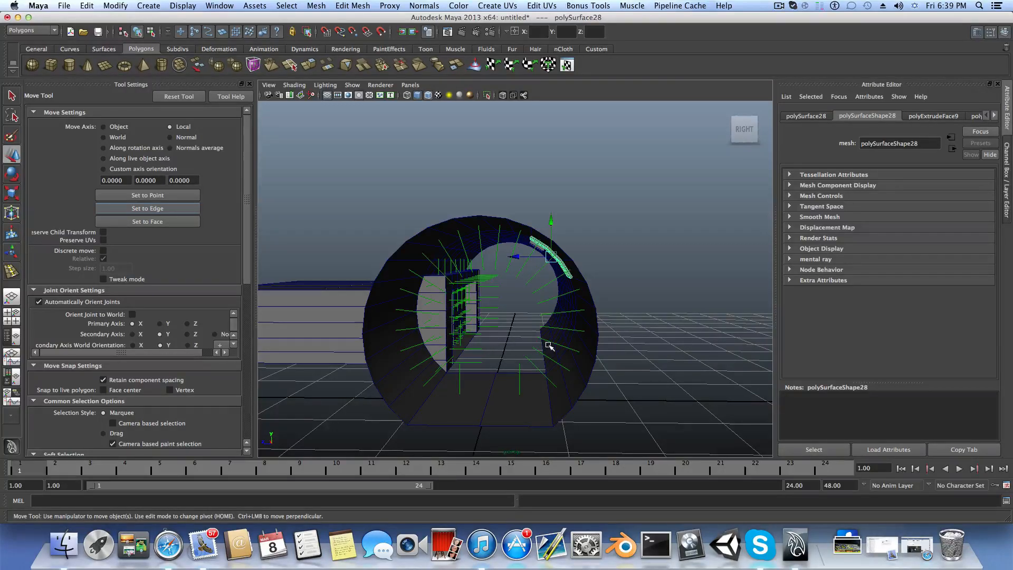
alt+drag(548, 346, 502, 324)
scroll(539, 328, up, 3)
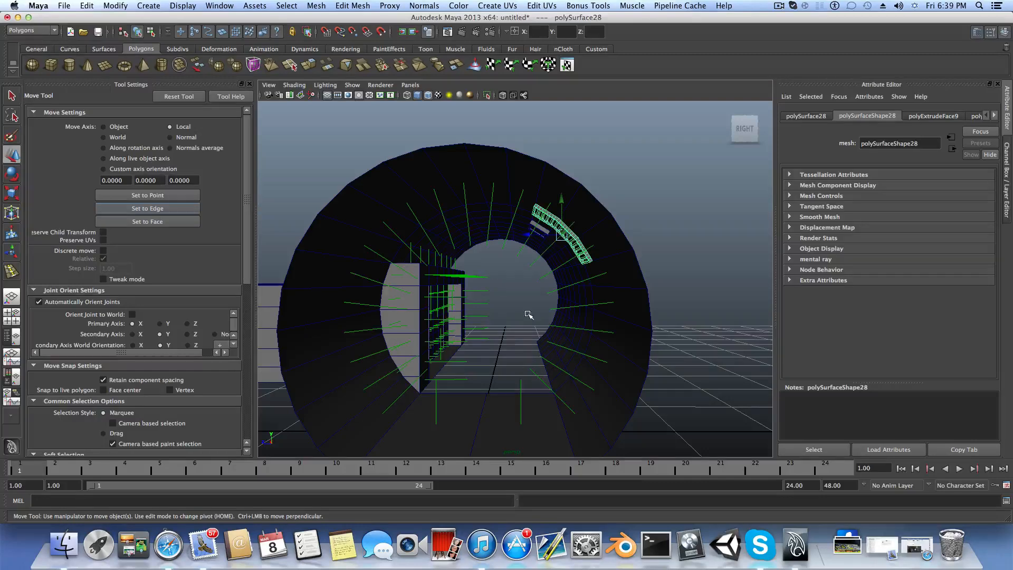
alt+drag(563, 344, 536, 349)
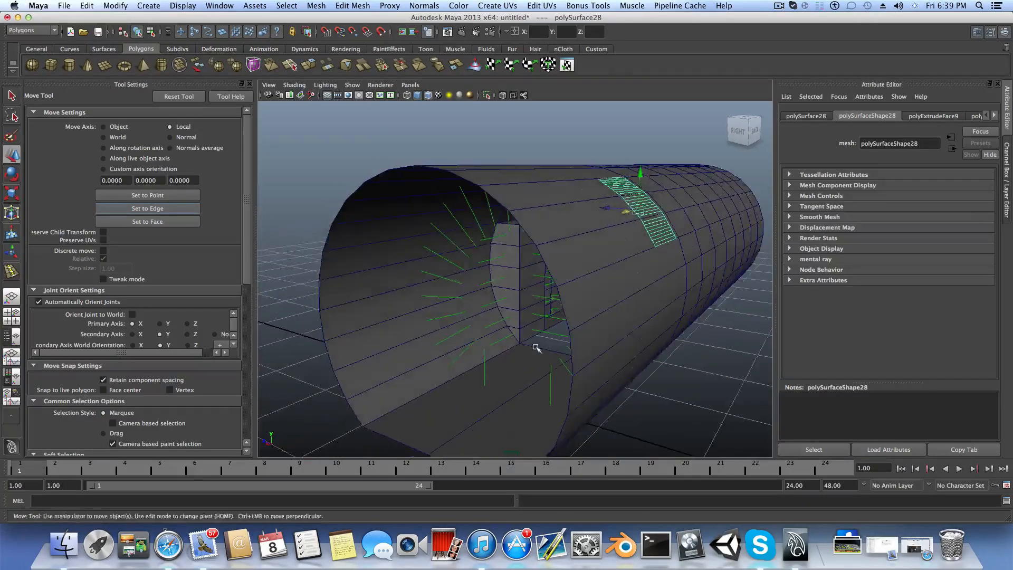
alt+right_drag(536, 348, 481, 321)
alt+drag(482, 321, 527, 306)
alt+drag(434, 298, 475, 352)
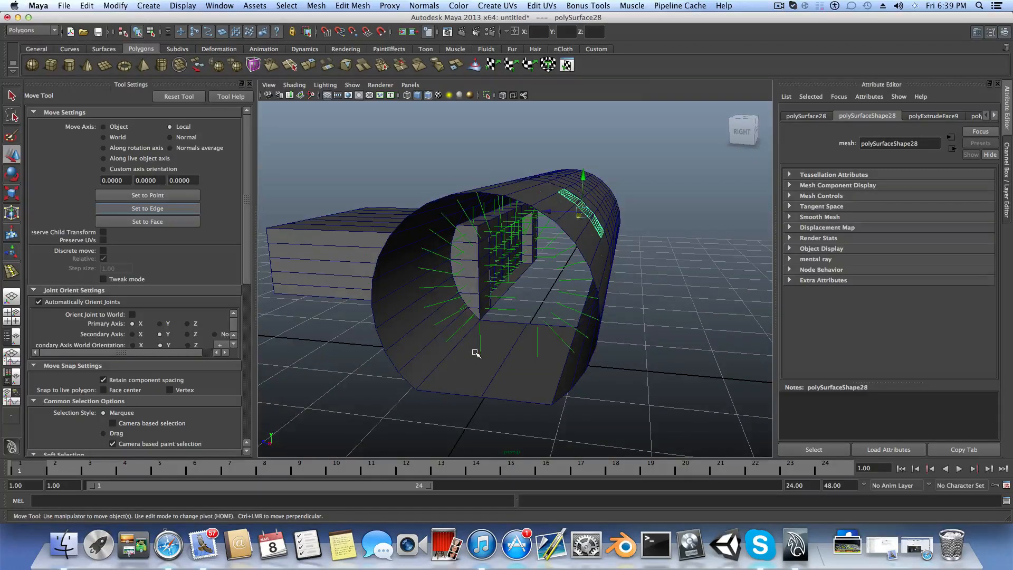
click(779, 7)
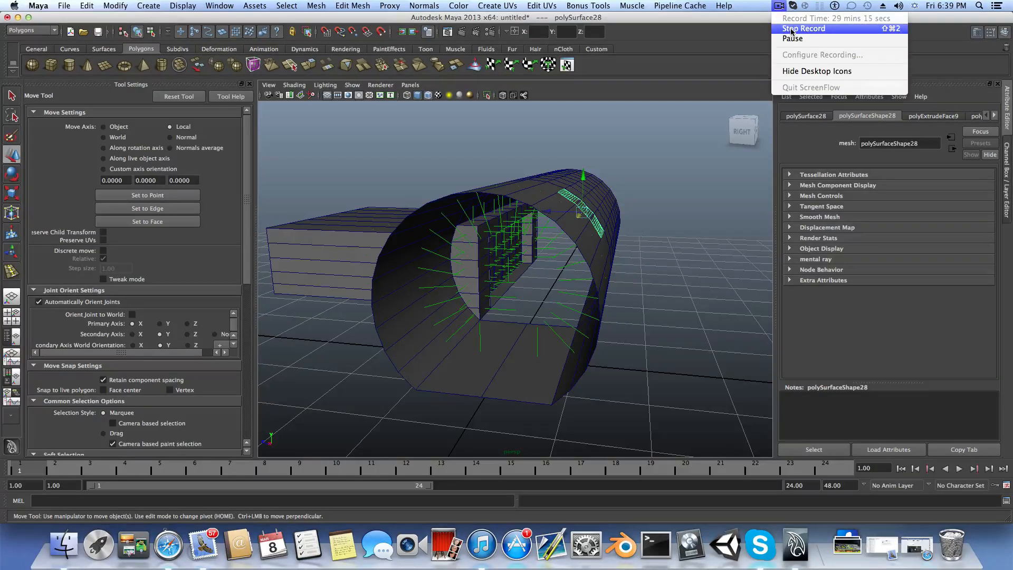